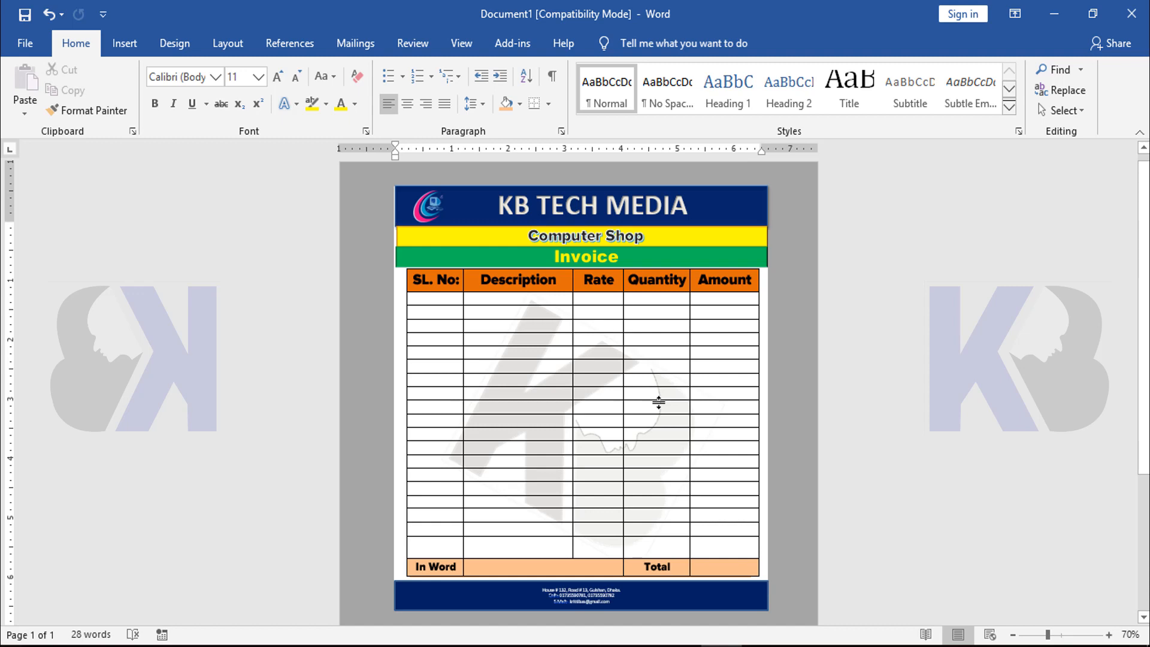
# Create a new blank document
pyautogui.scroll(2, 662, 402)
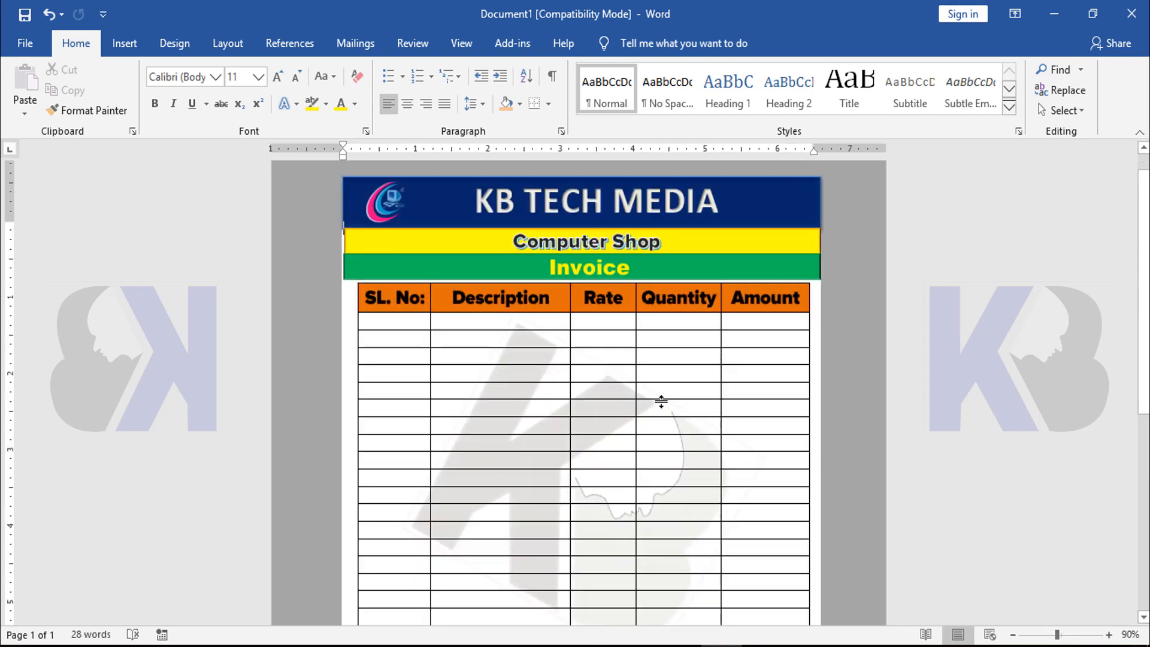
pyautogui.scroll(-2, 661, 402)
pyautogui.scroll(-2, 663, 402)
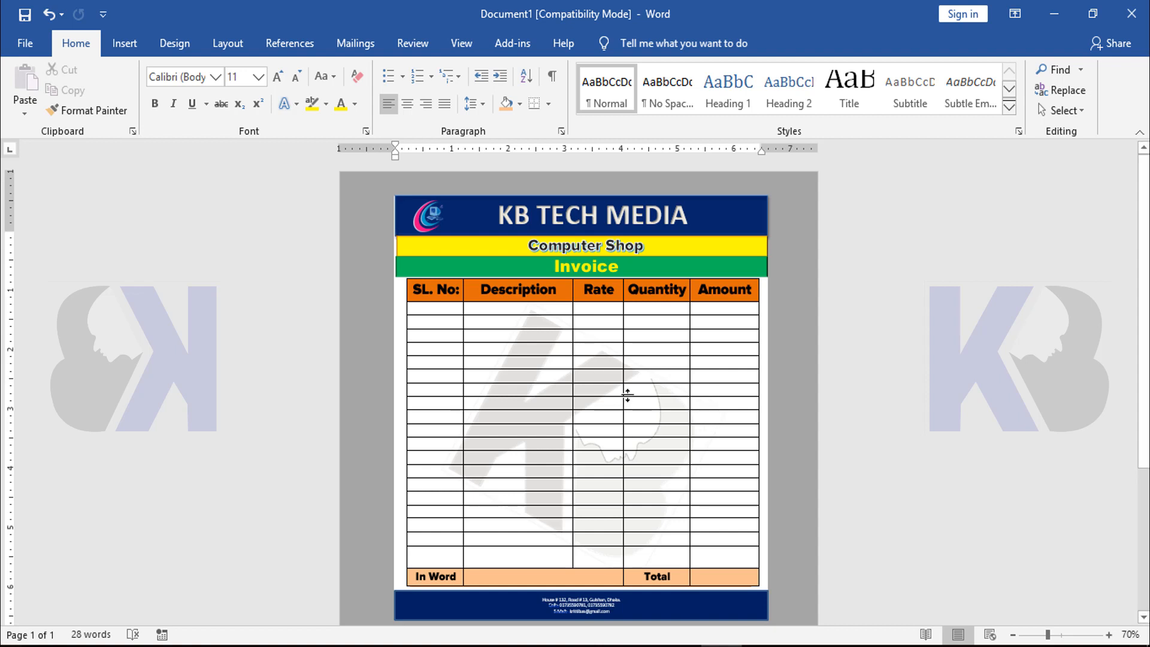
pyautogui.click(25, 45)
pyautogui.click(282, 182)
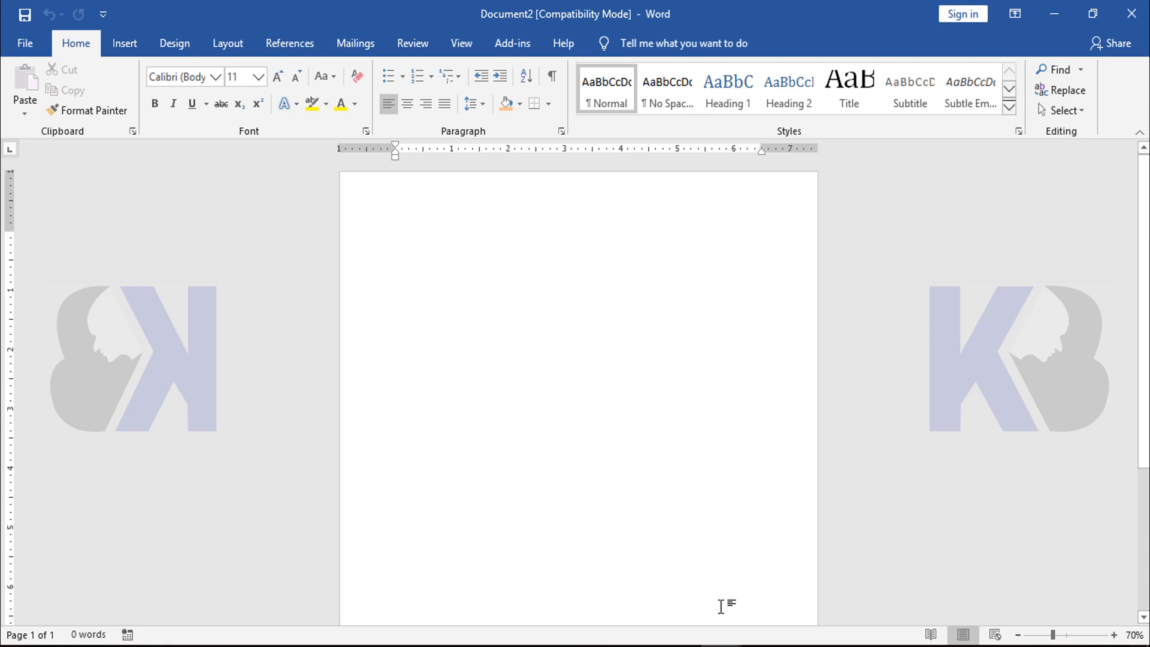
# Check the finished invoice design in Document1 and return to the blank Document2
pyautogui.moveTo(733, 641)
pyautogui.click(634, 587)
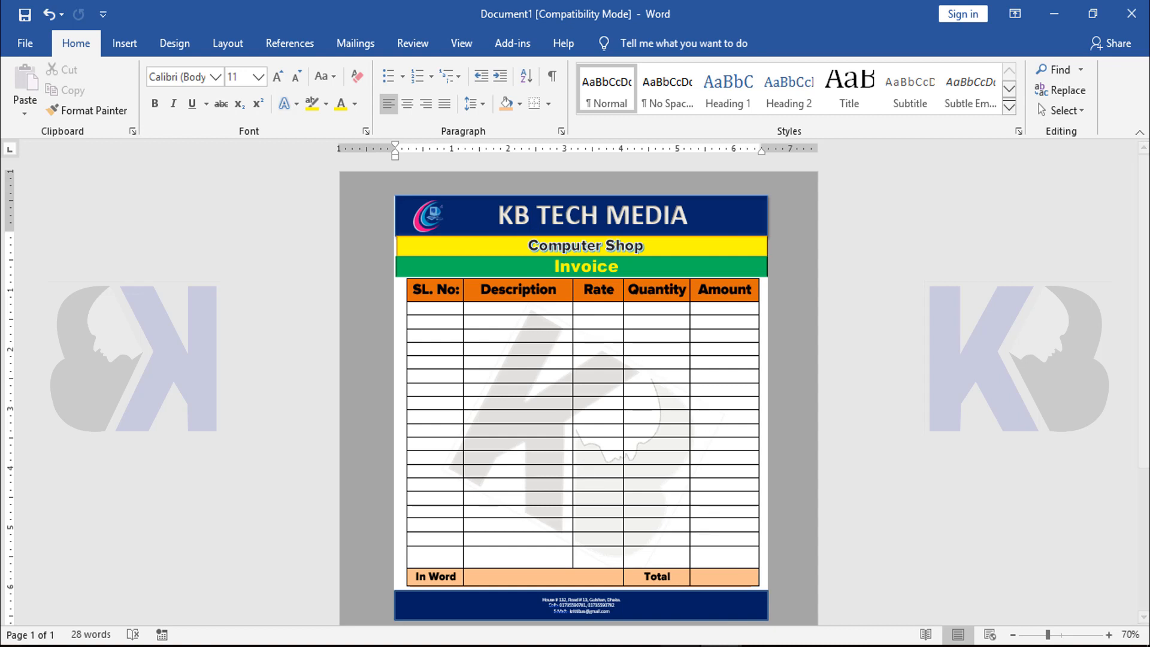
pyautogui.moveTo(728, 644)
pyautogui.click(774, 594)
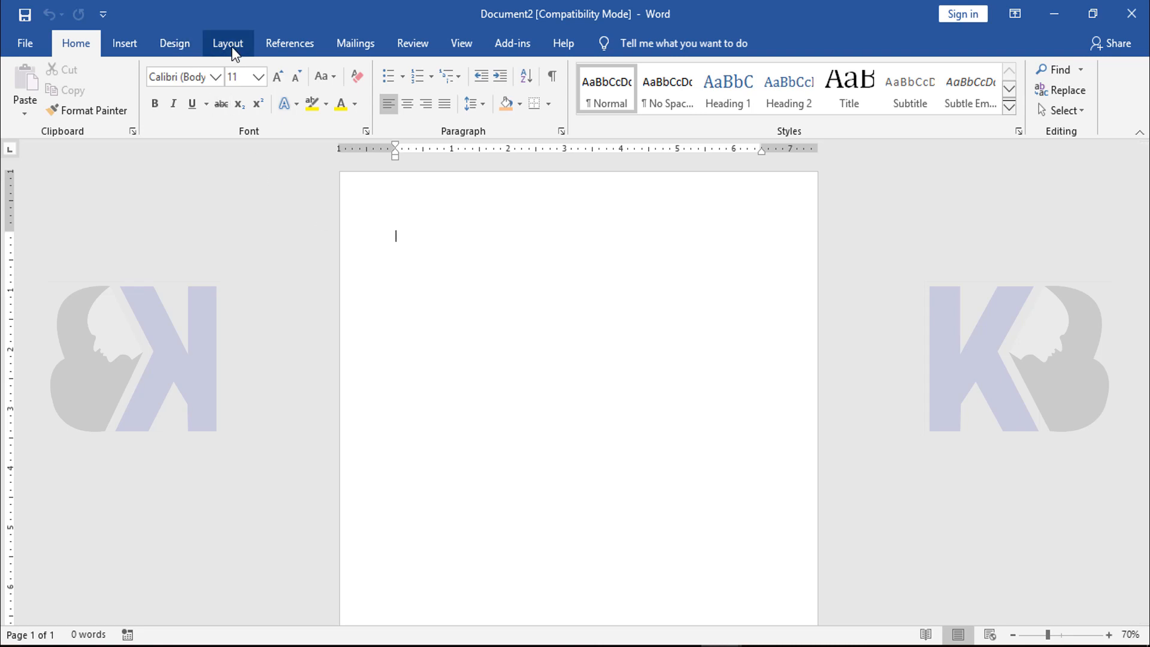
# Set the page background of the blank document to the light green standard color
pyautogui.click(182, 53)
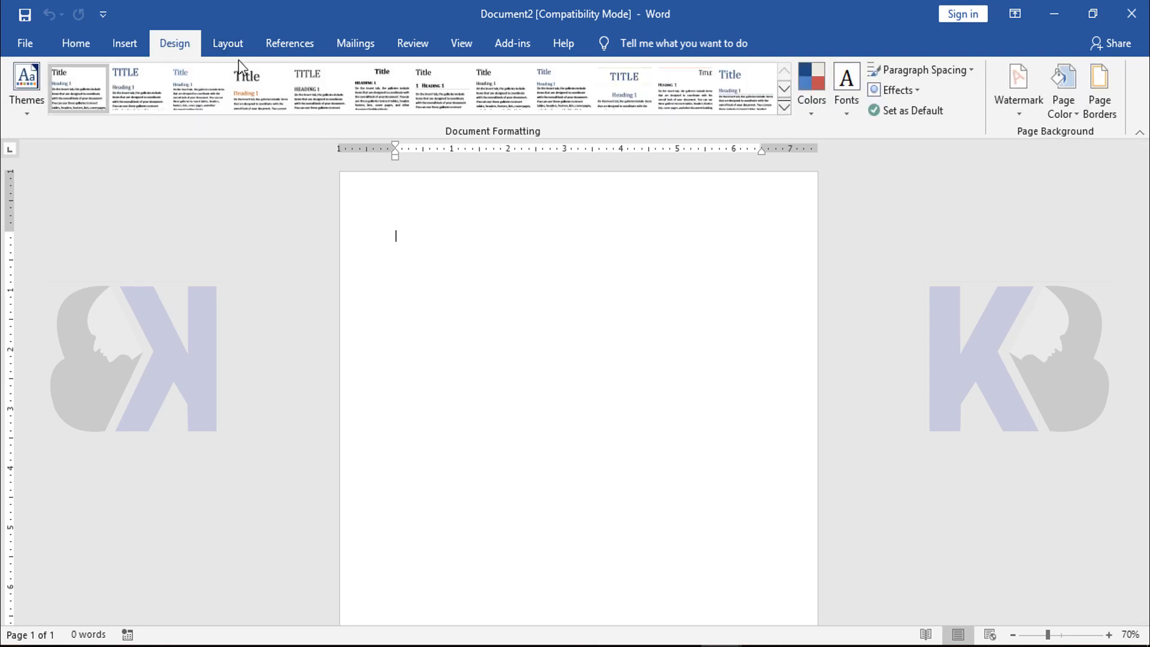
pyautogui.click(1073, 117)
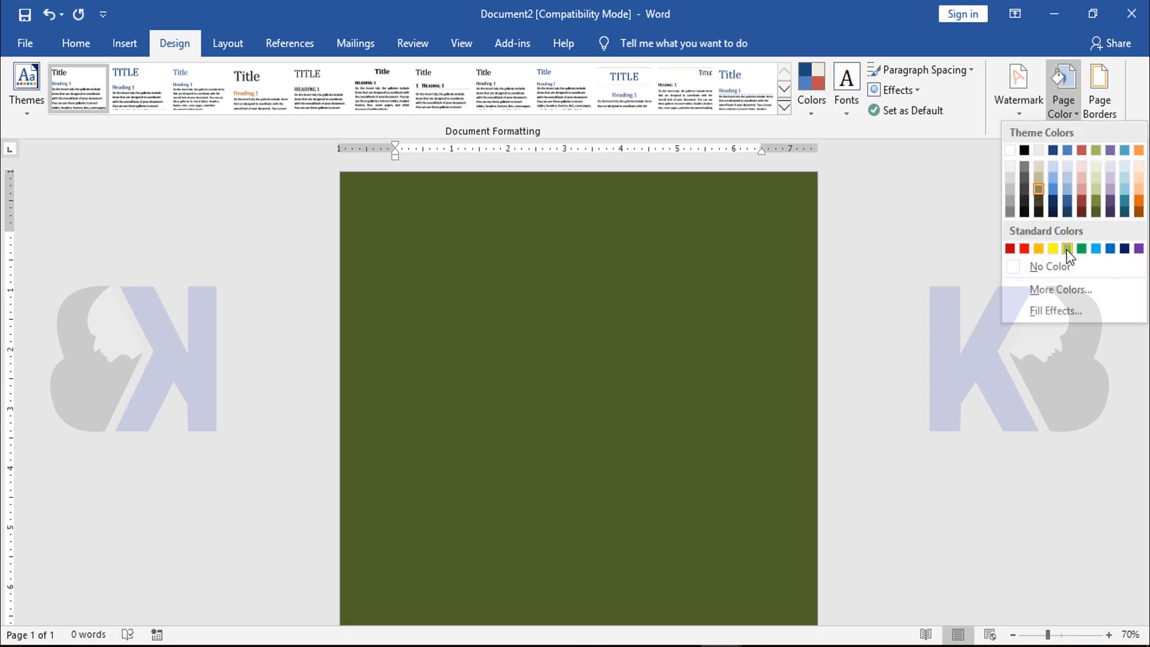
pyautogui.click(1067, 248)
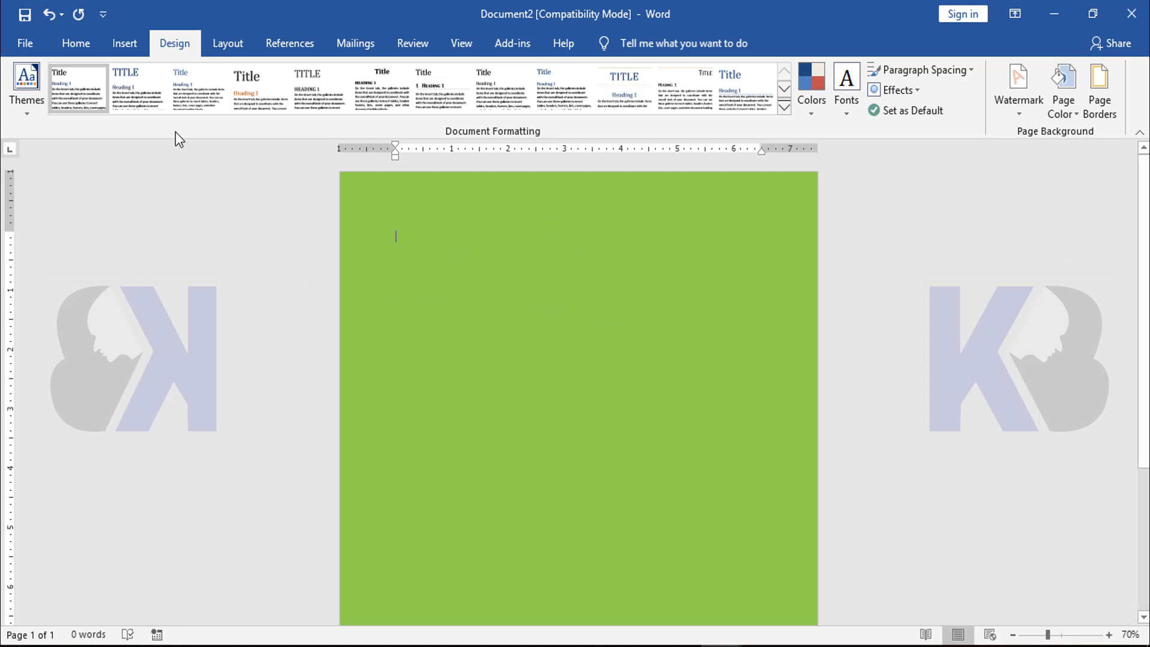
# Draw a large rectangle about 6.94" high and 6.54" wide in the upper part of the green page
pyautogui.click(124, 49)
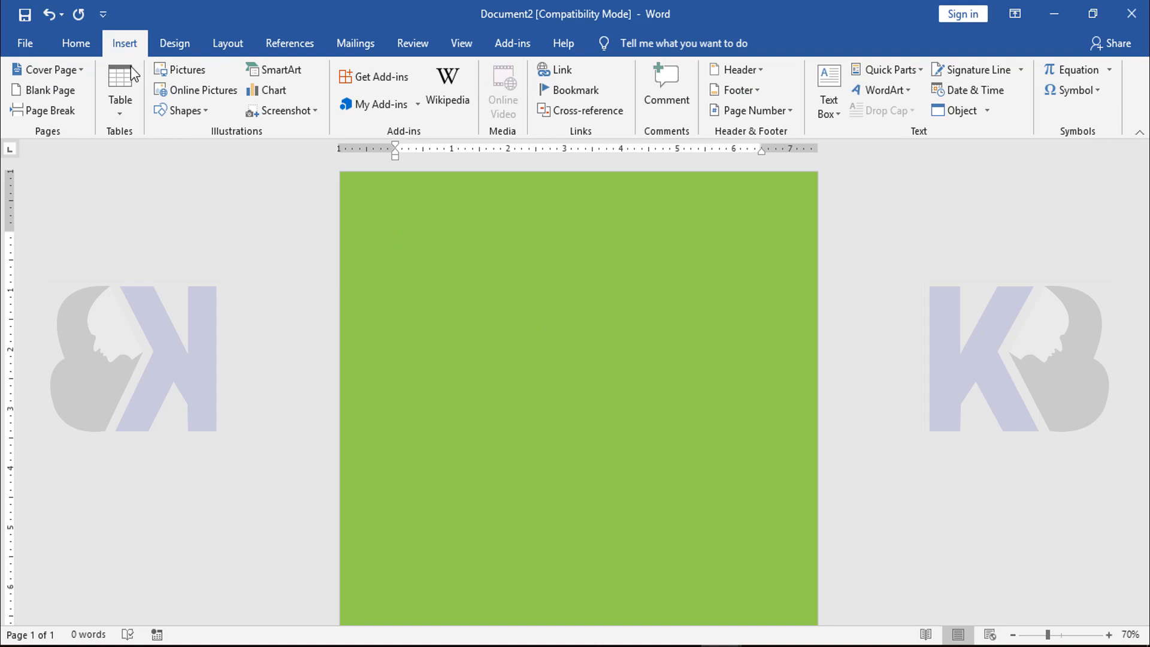
pyautogui.click(183, 112)
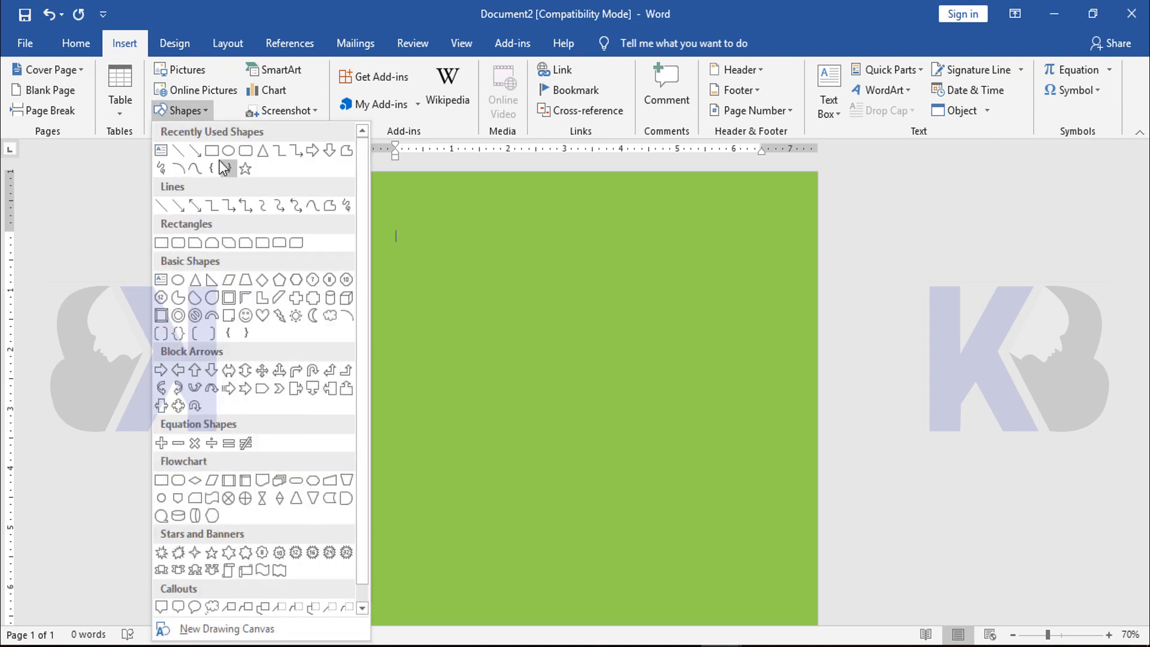
pyautogui.click(222, 164)
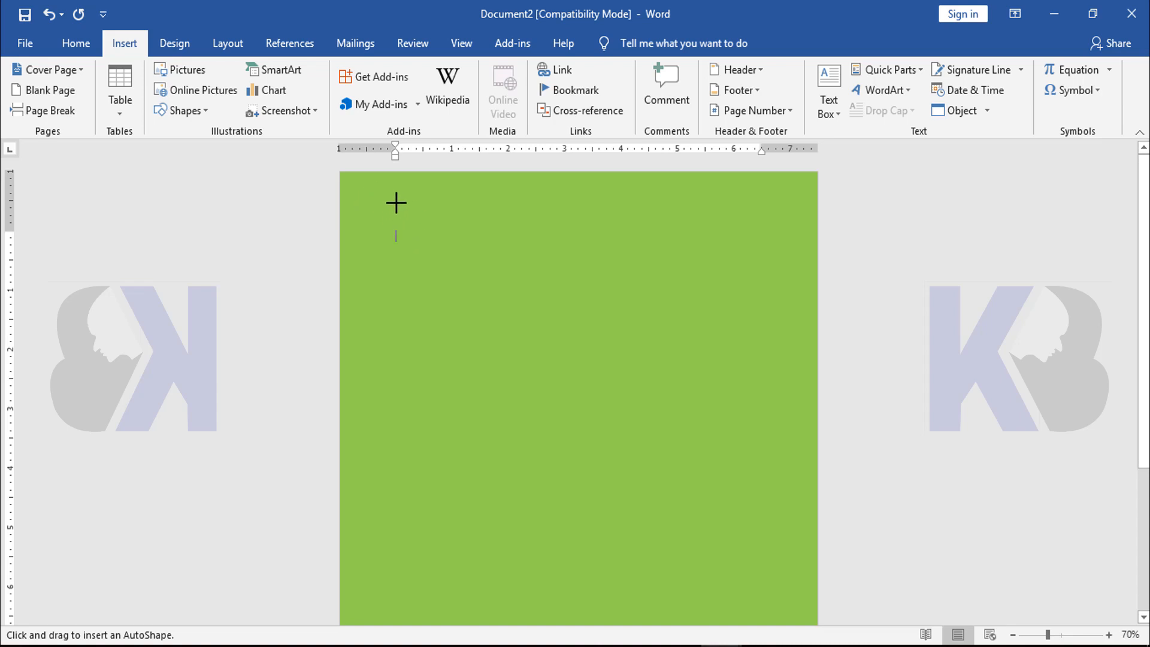
pyautogui.moveTo(395, 202)
pyautogui.mouseDown()
pyautogui.moveTo(681, 301)
pyautogui.moveTo(750, 267)
pyautogui.moveTo(770, 271)
pyautogui.moveTo(750, 519)
pyautogui.moveTo(764, 614)
pyautogui.mouseUp()
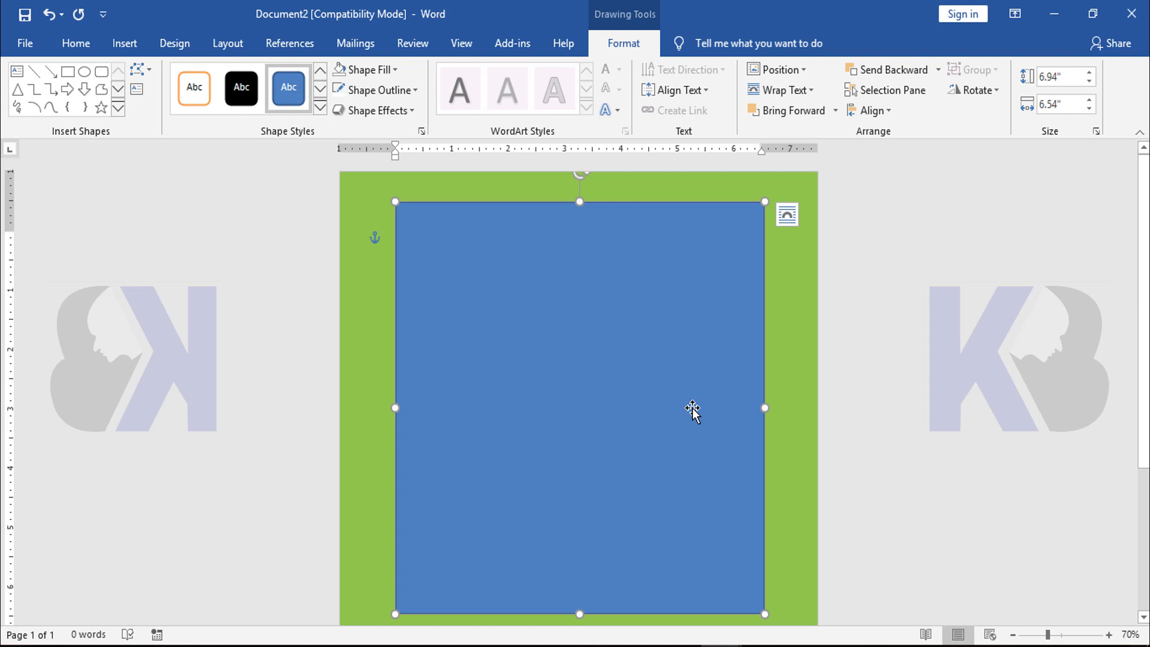
# Extend the rectangle downward to a height of about 8.29"
pyautogui.scroll(-2, 693, 410)
pyautogui.scroll(2, 693, 410)
pyautogui.keyDown('ctrl'); pyautogui.scroll(-2, 693, 410); pyautogui.keyUp('ctrl')
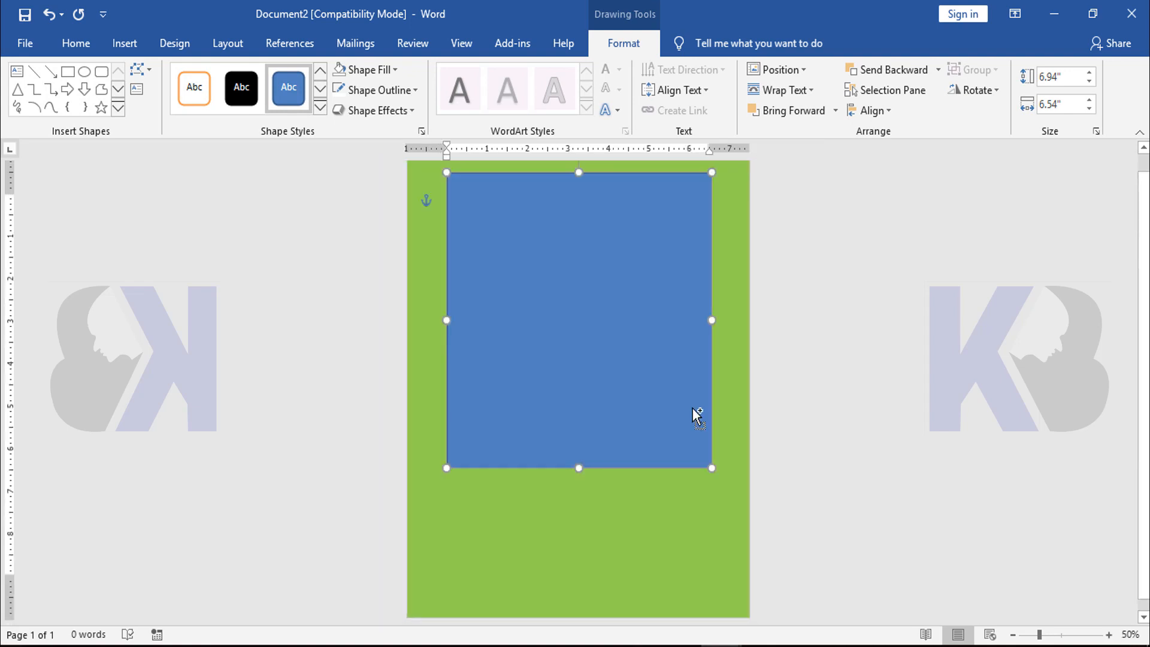
pyautogui.scroll(1, 692, 408)
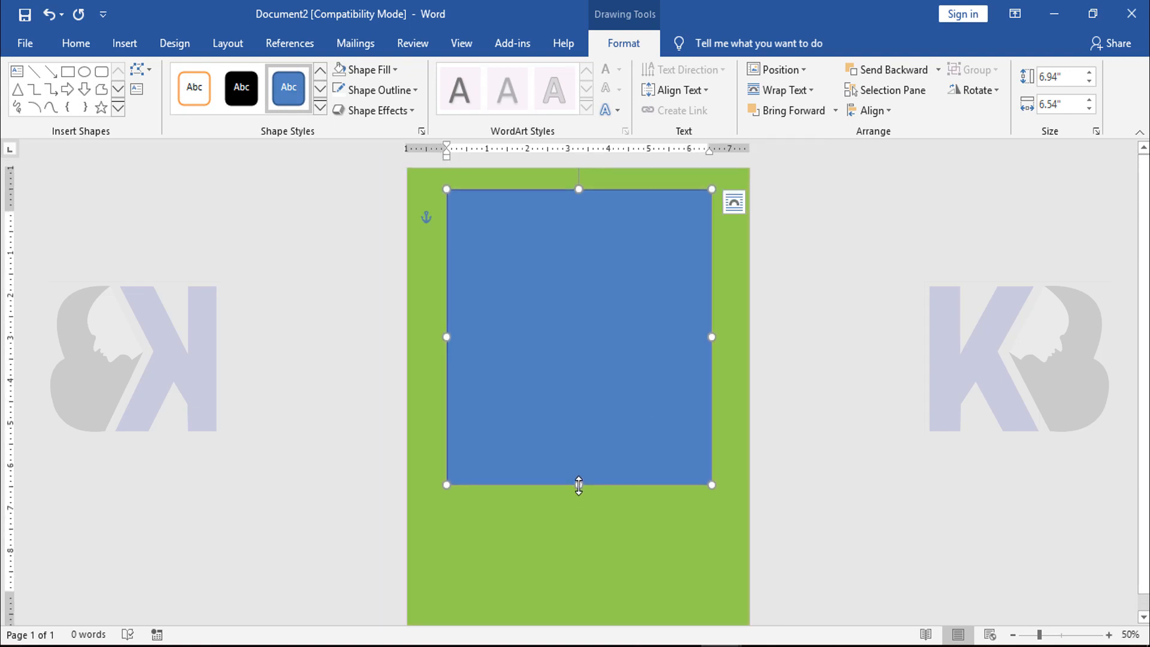
pyautogui.moveTo(579, 485); pyautogui.dragTo(580, 545)
# Fill the large rectangle with white
pyautogui.keyDown('ctrl'); pyautogui.scroll(7, 652, 476); pyautogui.keyUp('ctrl')
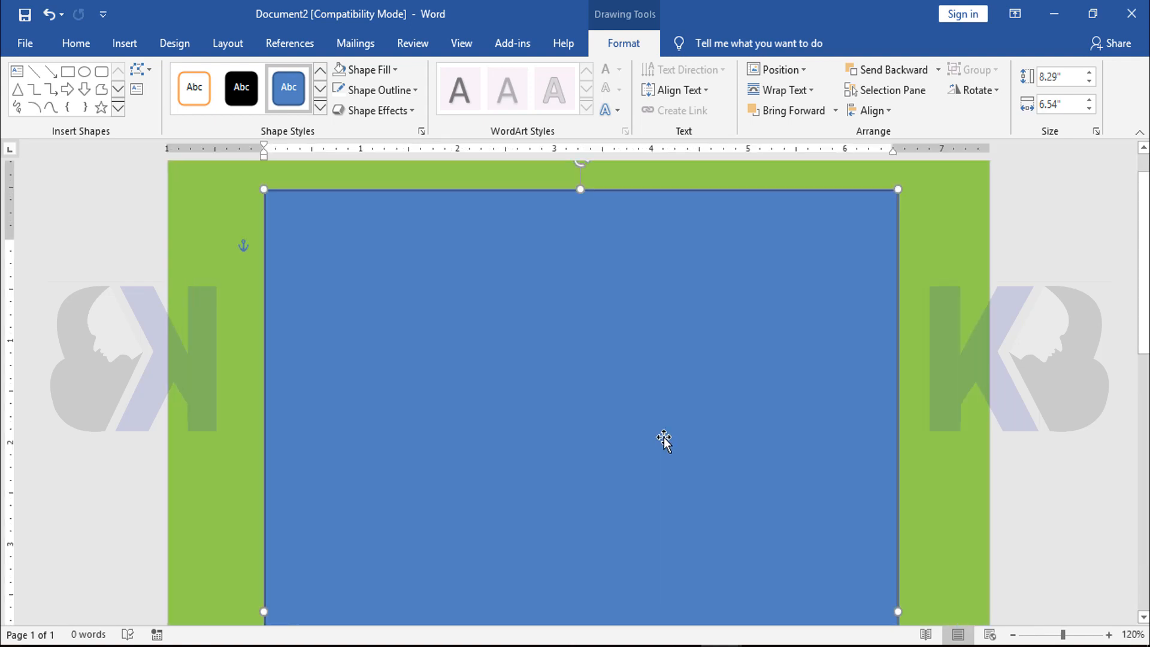
pyautogui.click(124, 44)
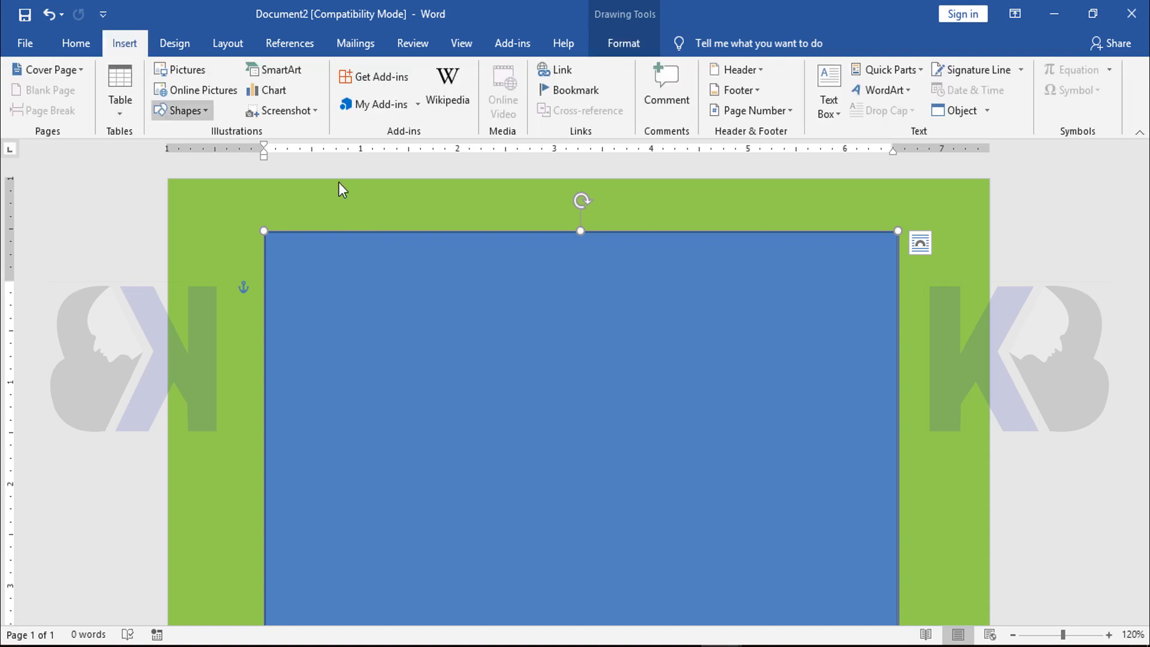
pyautogui.click(636, 48)
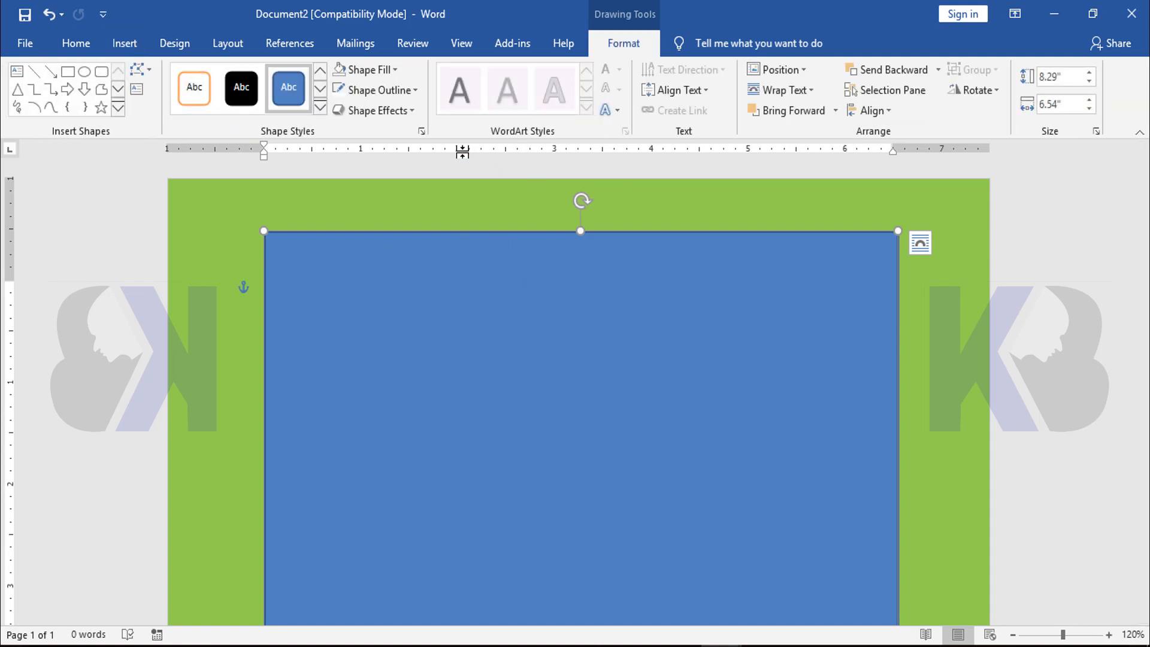
pyautogui.click(394, 71)
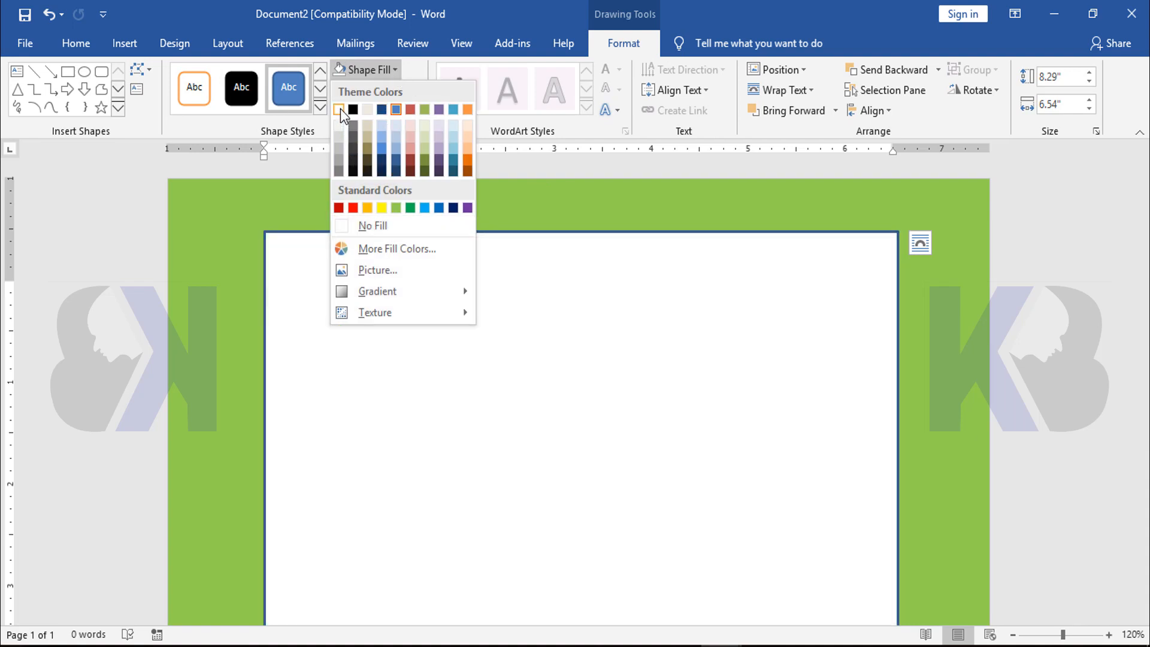
pyautogui.click(340, 109)
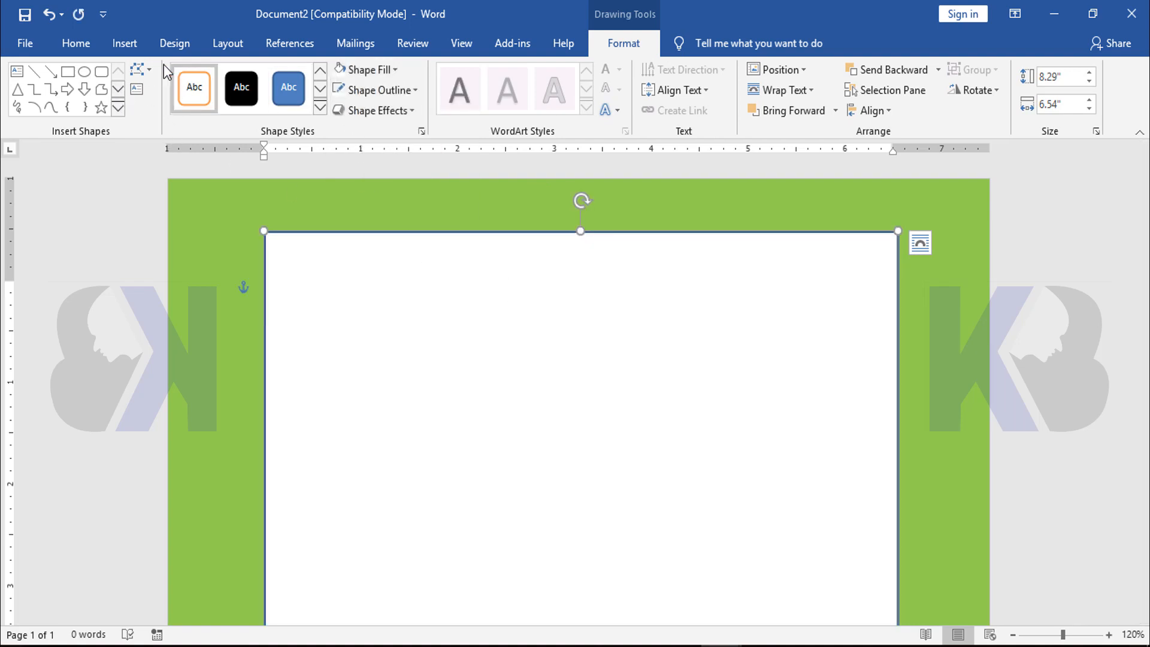
# Draw a header rectangle about 0.99" high and 6.54" wide along the white area's upper edge and fill it with dark blue
pyautogui.click(121, 45)
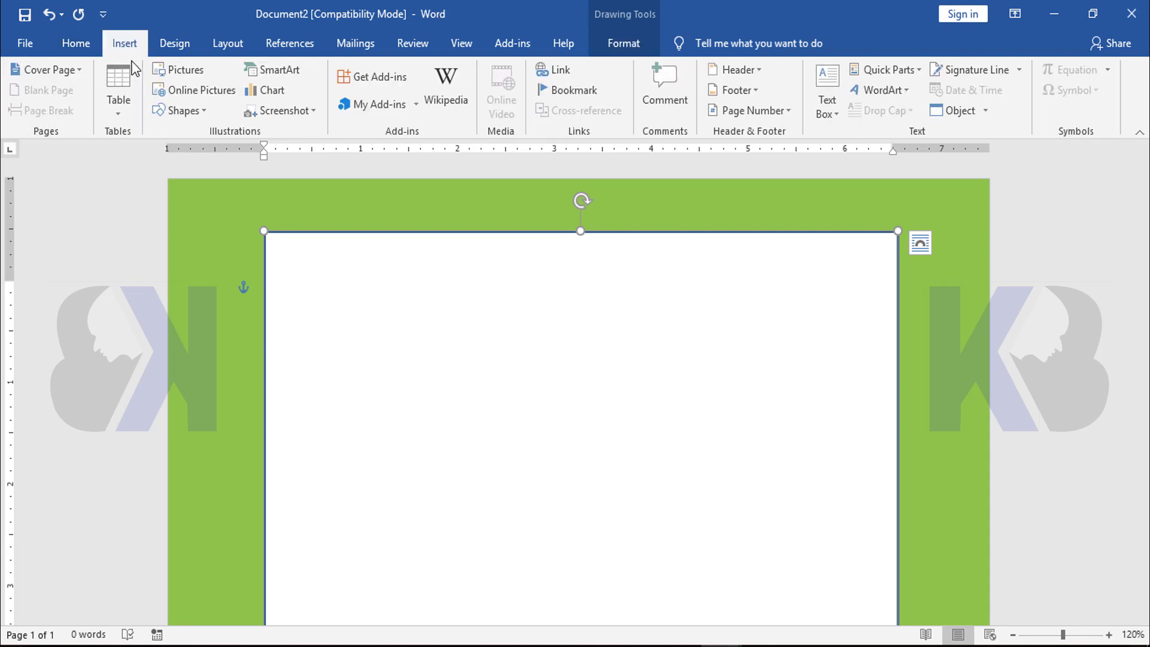
pyautogui.click(189, 111)
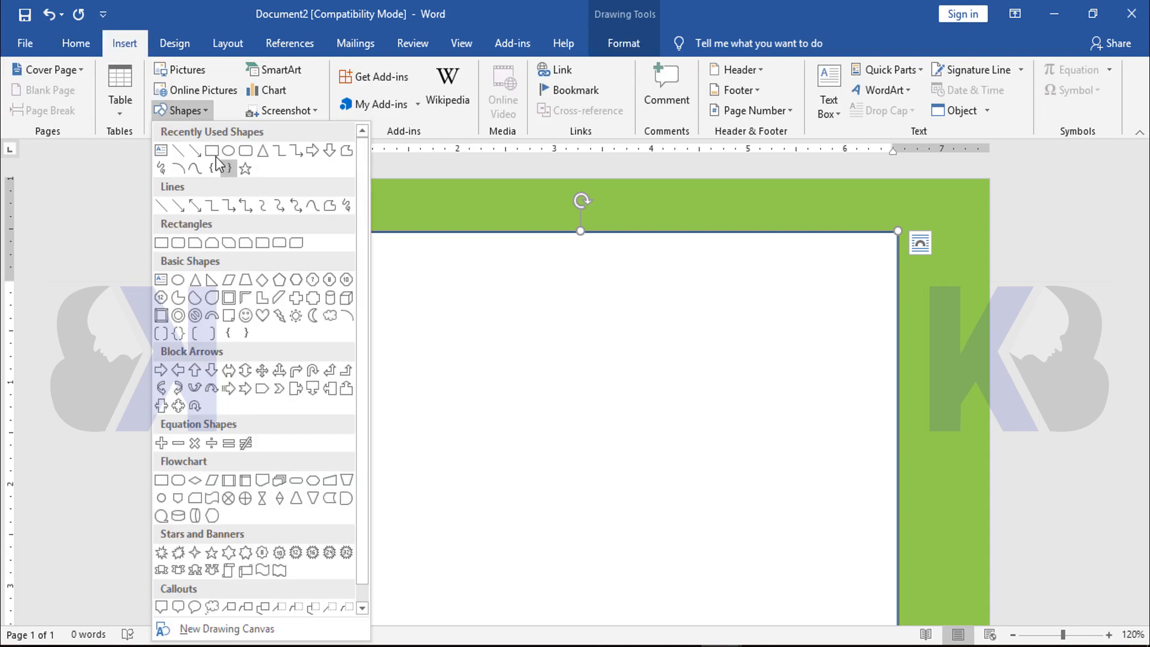
pyautogui.click(217, 157)
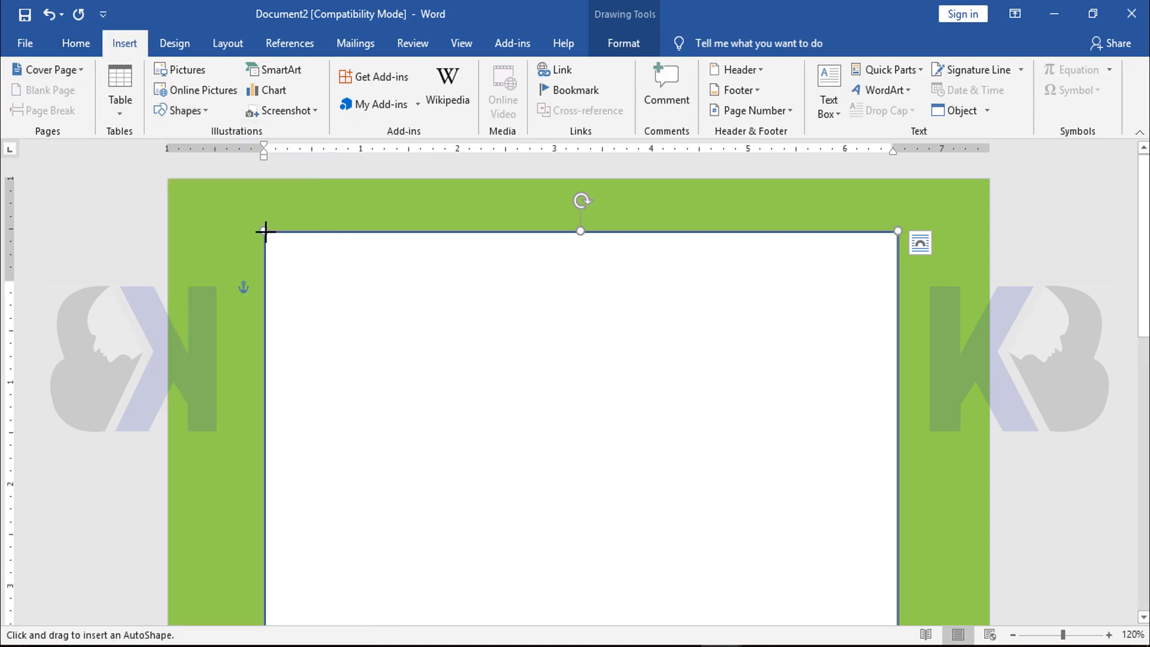
pyautogui.moveTo(263, 230)
pyautogui.mouseDown()
pyautogui.moveTo(659, 334)
pyautogui.moveTo(897, 332)
pyautogui.mouseUp()
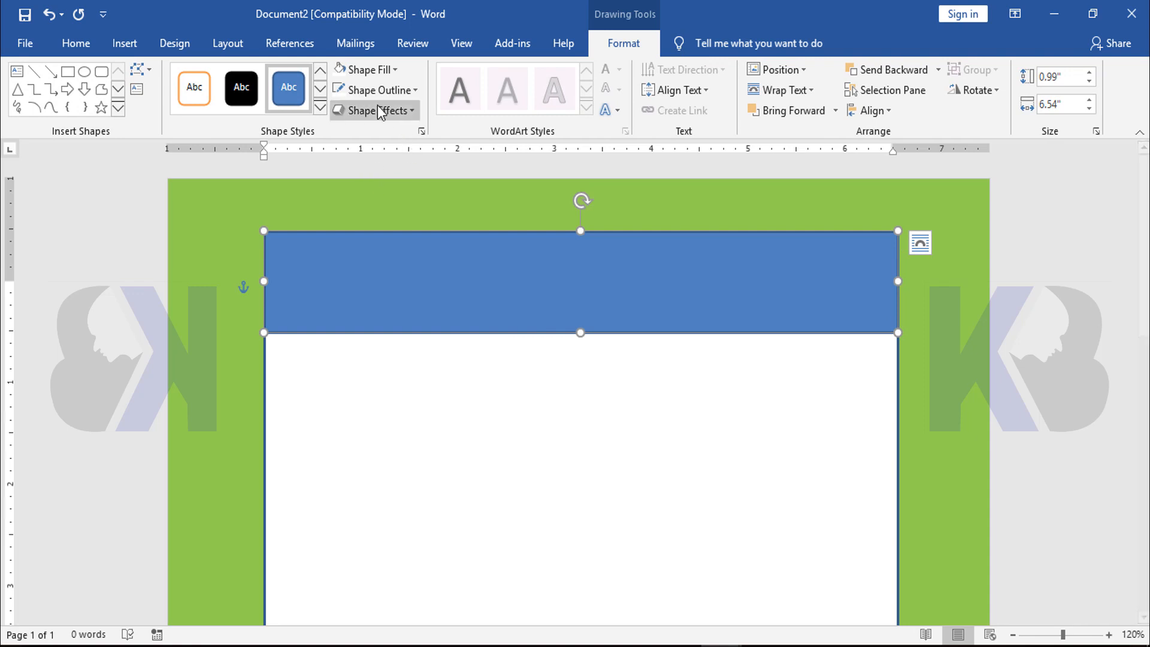
pyautogui.click(371, 70)
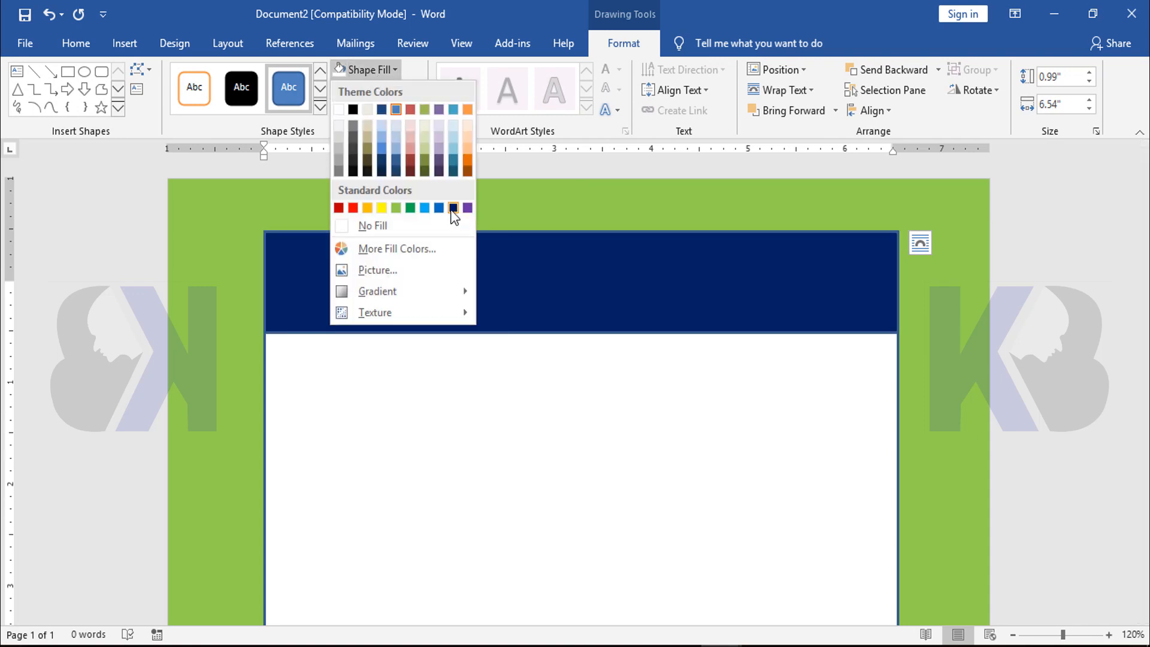
pyautogui.click(452, 207)
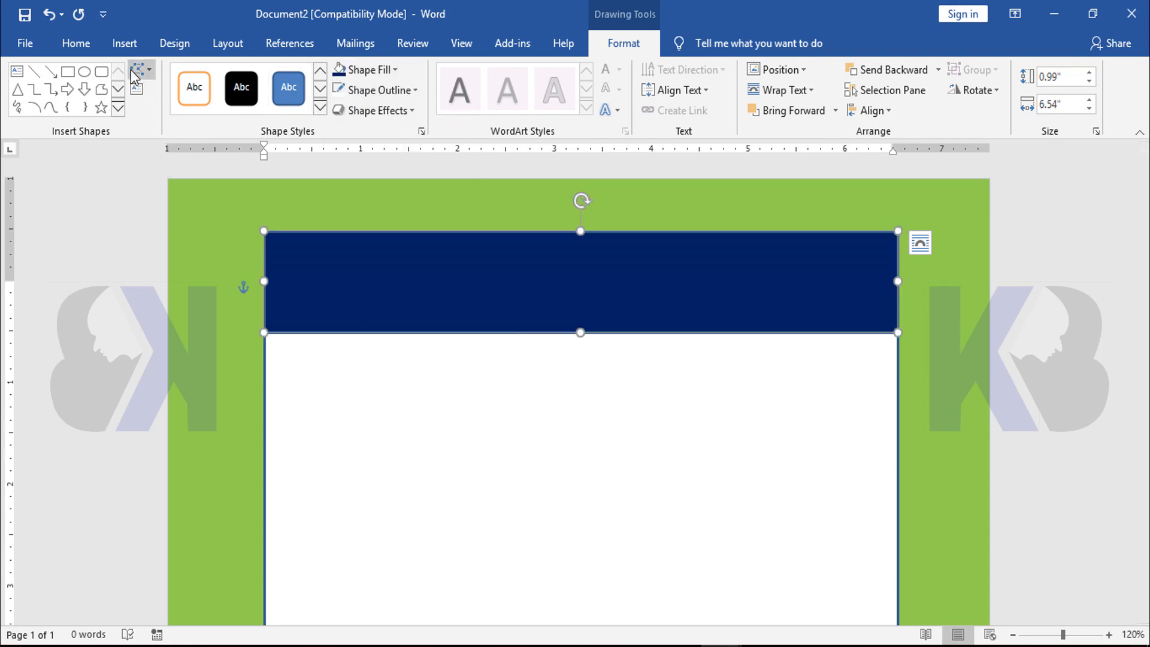
# Draw a full-width rectangular band about 0.45" high and 6.54" wide directly below the dark blue header
pyautogui.click(123, 44)
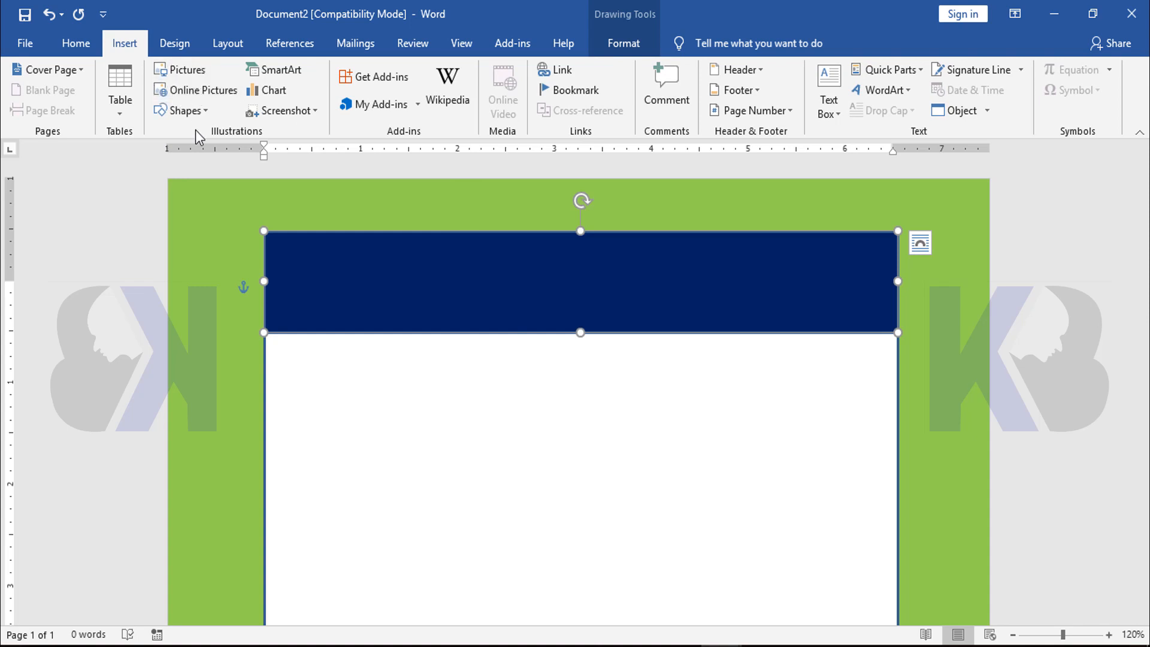
pyautogui.click(203, 112)
pyautogui.click(214, 155)
pyautogui.scroll(-1, 501, 300)
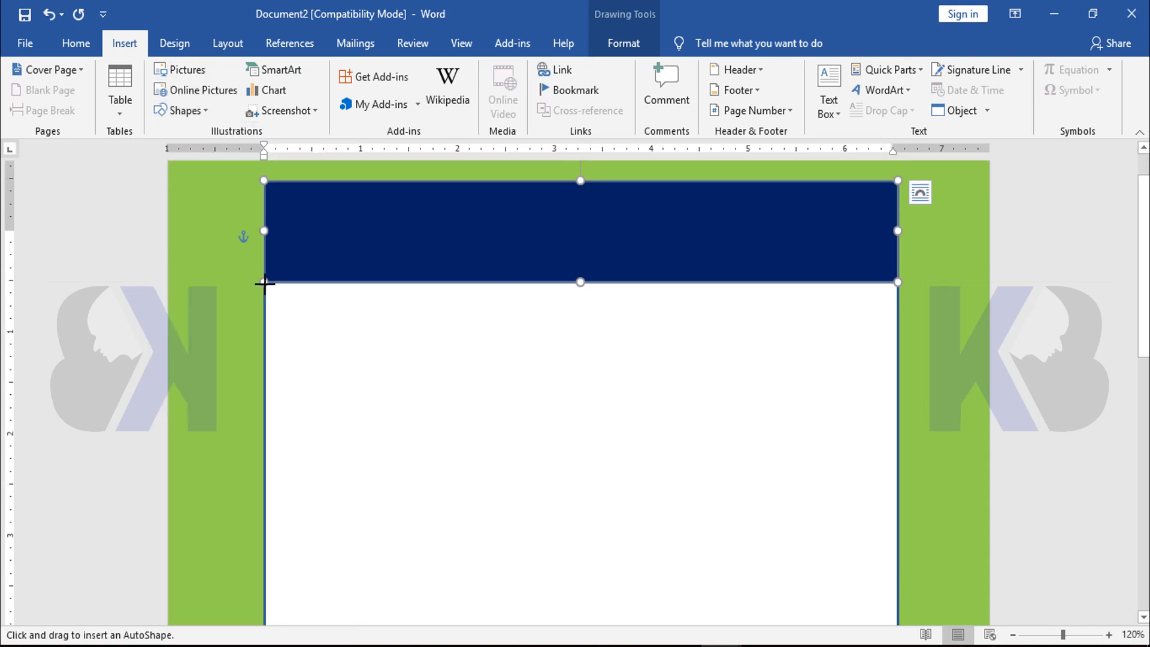
pyautogui.moveTo(266, 283); pyautogui.dragTo(894, 327)
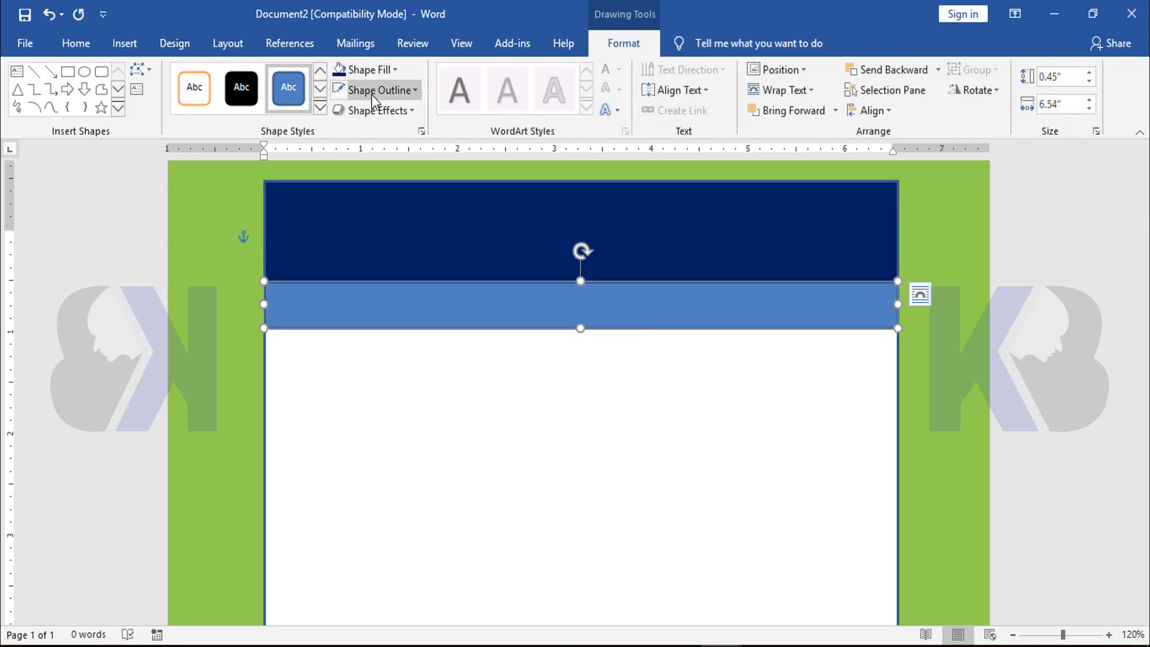
# Fill the narrow band with yellow and place a copy of it directly beneath the original
pyautogui.click(393, 67)
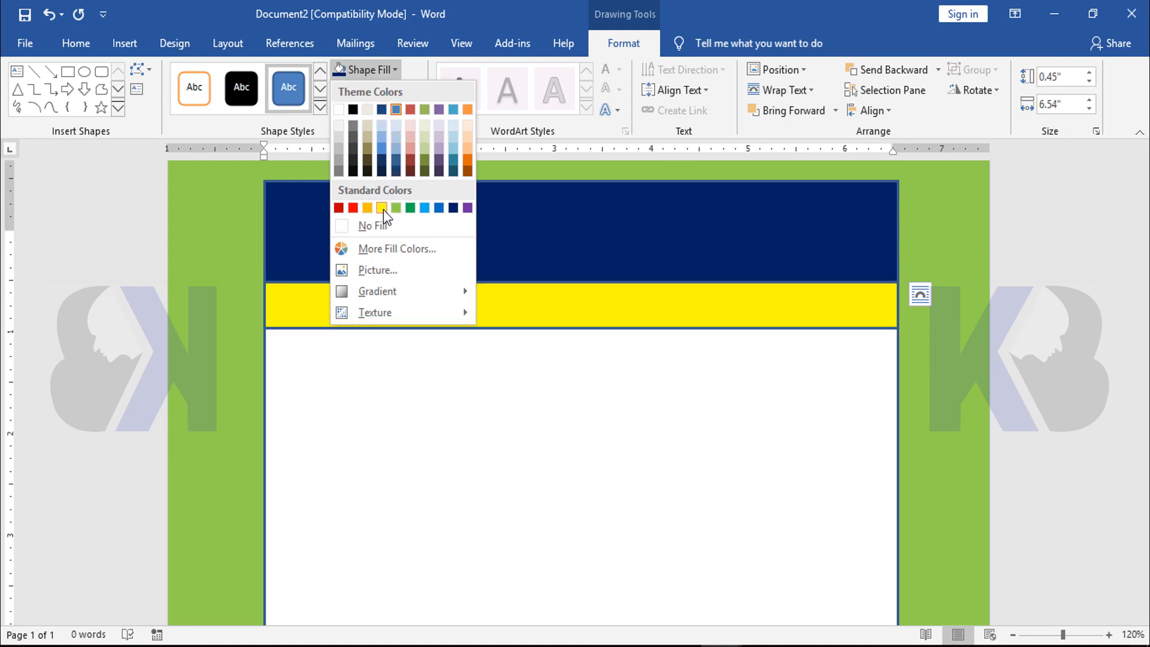
pyautogui.click(382, 208)
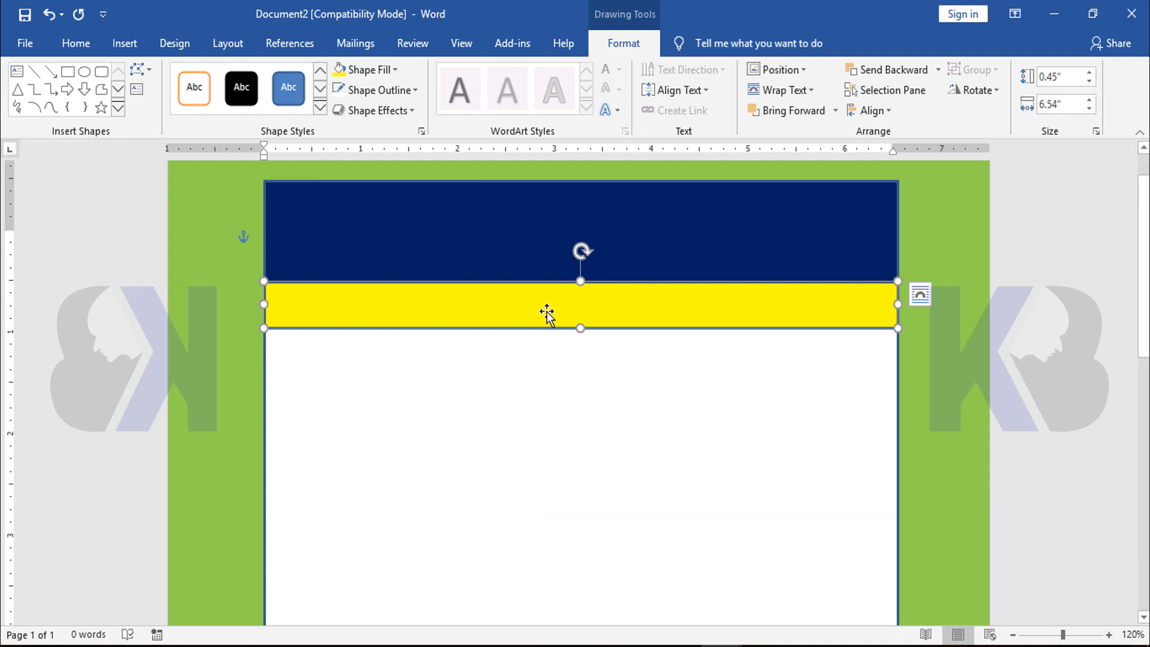
pyautogui.moveTo(539, 313); pyautogui.dragTo(538, 341)
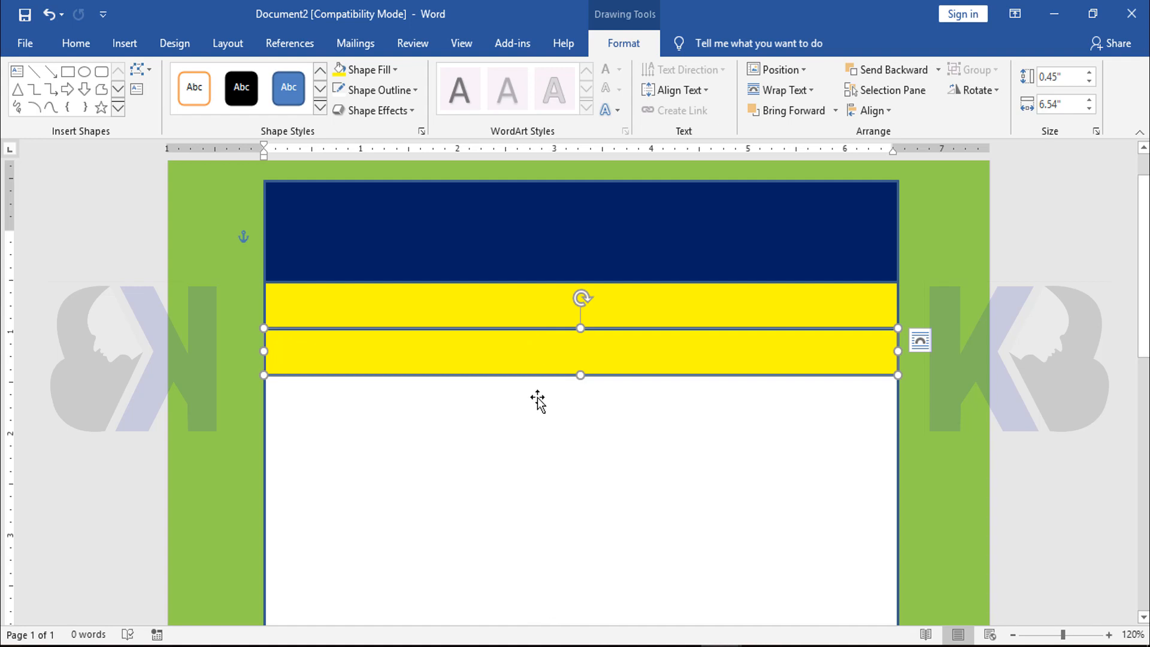
# Reduce the upper yellow band's height to about 0.35" from its upper edge and delete the lower yellow band
pyautogui.keyDown('ctrl'); pyautogui.scroll(-4, 516, 305); pyautogui.keyUp('ctrl')
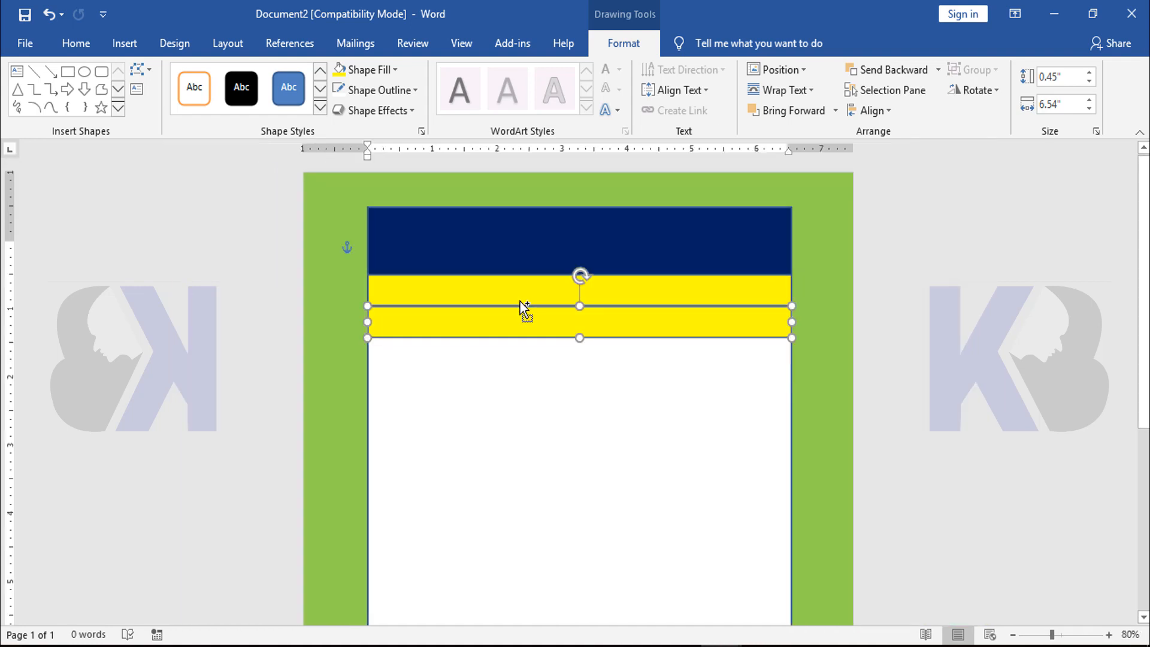
pyautogui.keyDown('ctrl'); pyautogui.scroll(-3, 520, 301); pyautogui.keyUp('ctrl')
pyautogui.keyDown('ctrl'); pyautogui.scroll(10, 520, 301); pyautogui.keyUp('ctrl')
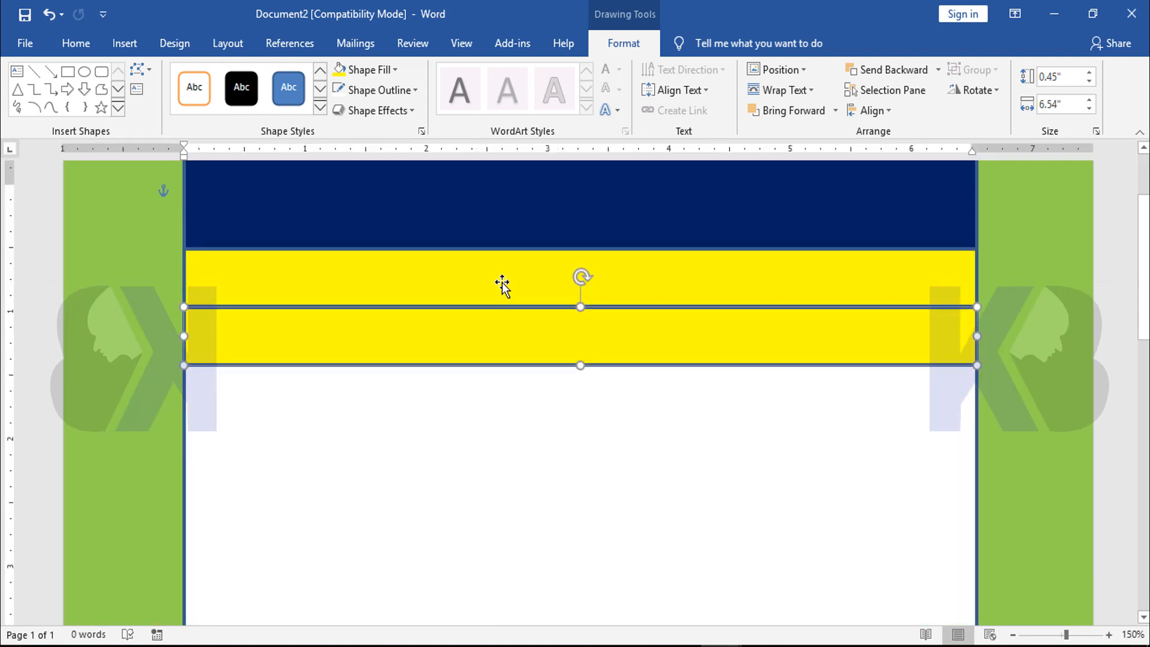
pyautogui.click(504, 286)
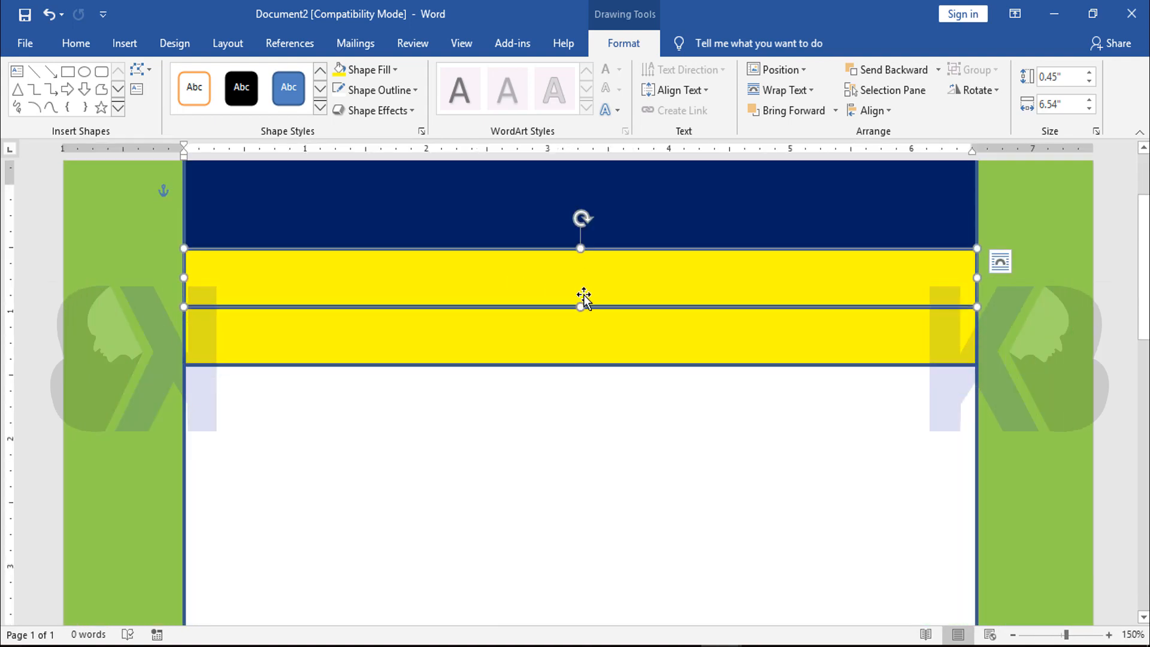
pyautogui.moveTo(581, 248); pyautogui.dragTo(577, 261)
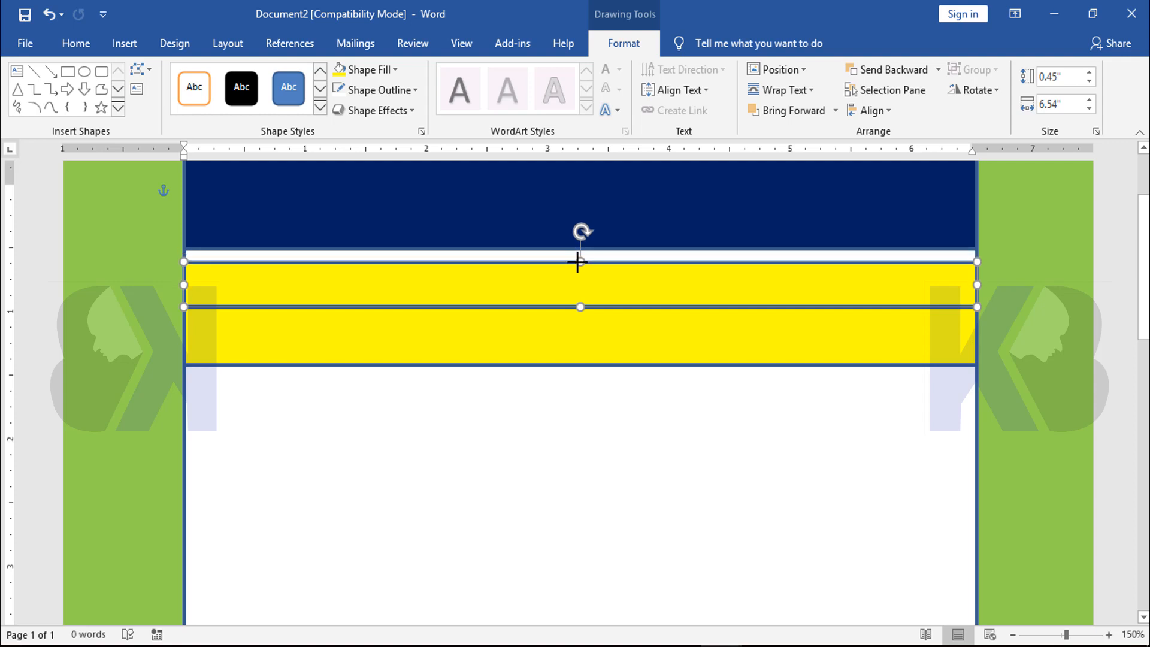
pyautogui.click(545, 351)
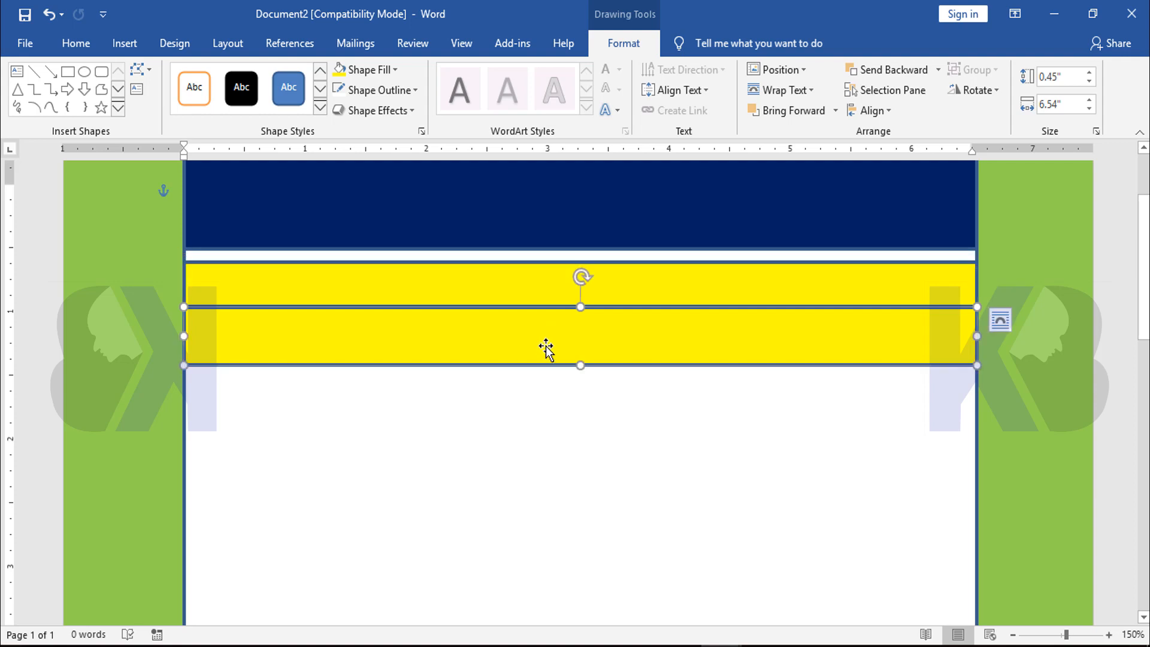
pyautogui.press('Delete')
# Move the yellow band up flush against the dark blue header and place a copy of it directly beneath
pyautogui.click(534, 291)
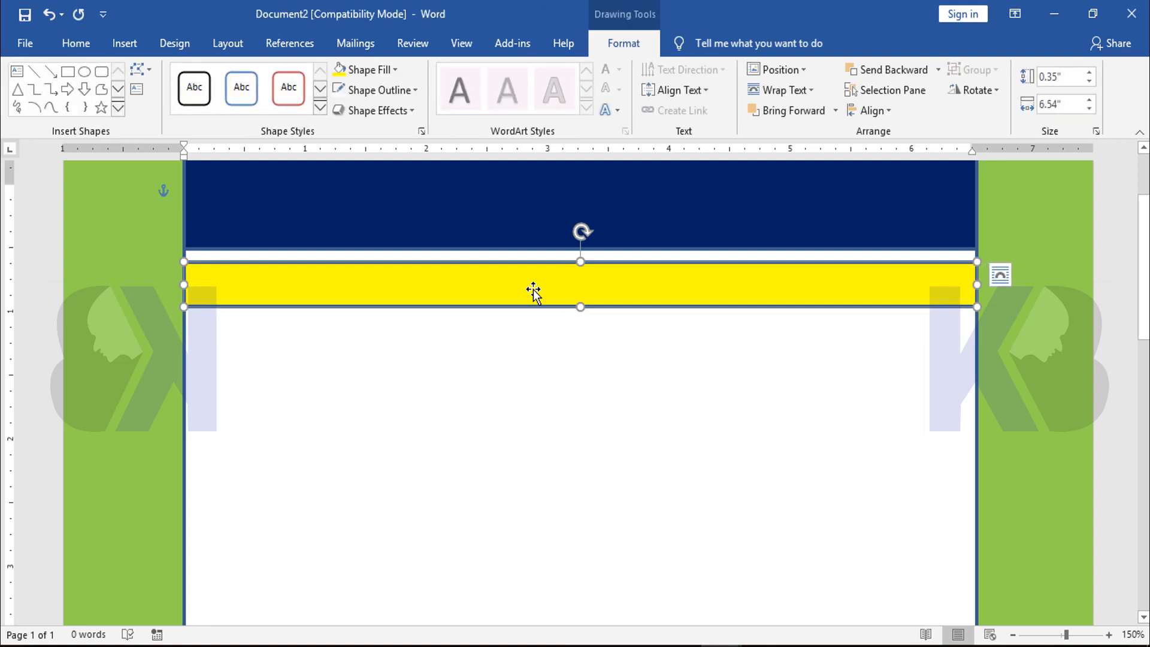
pyautogui.hotkey('ctrl', 'Up')
pyautogui.hotkey('ctrl', 'Up')
pyautogui.hotkey('ctrl', 'Up')
pyautogui.hotkey('ctrl', 'Up')
pyautogui.hotkey('ctrl', 'Up')
pyautogui.hotkey('ctrl', 'Up')
pyautogui.hotkey('ctrl', 'Up')
pyautogui.hotkey('ctrl', 'Up')
pyautogui.hotkey('ctrl', 'Up')
pyautogui.hotkey('ctrl', 'Up')
pyautogui.hotkey('ctrl', 'Up')
pyautogui.hotkey('ctrl', 'Up')
pyautogui.hotkey('ctrl', 'Up')
pyautogui.hotkey('ctrl', 'Up')
pyautogui.hotkey('ctrl', 'Up')
pyautogui.hotkey('ctrl', 'Up')
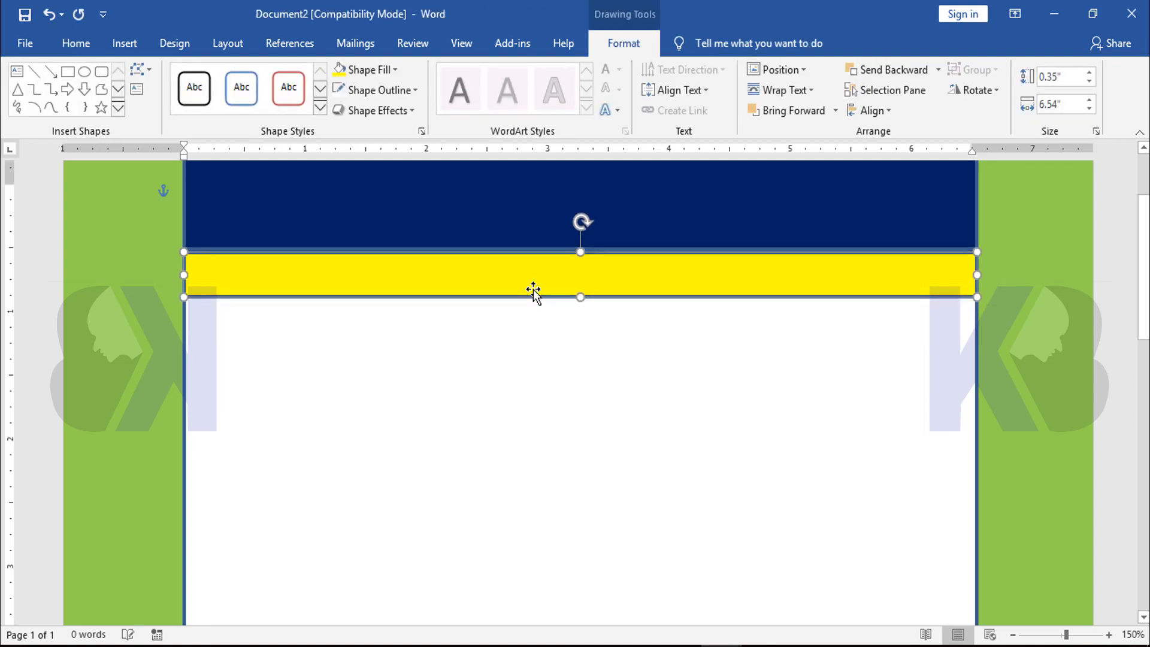
pyautogui.hotkey('ctrl', 'Up')
pyautogui.hotkey('ctrl', 'Up')
pyautogui.hotkey('ctrl', 'Up')
pyautogui.hotkey('ctrl', 'Up')
pyautogui.hotkey('ctrl', 'Up')
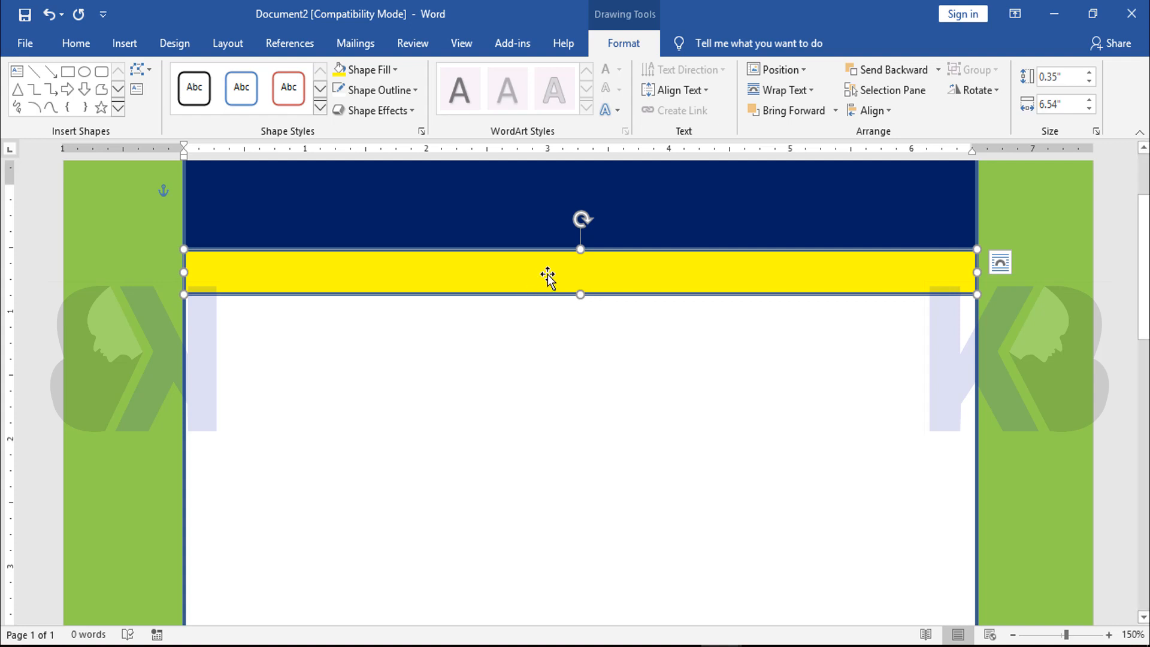
pyautogui.moveTo(548, 276); pyautogui.dragTo(546, 302)
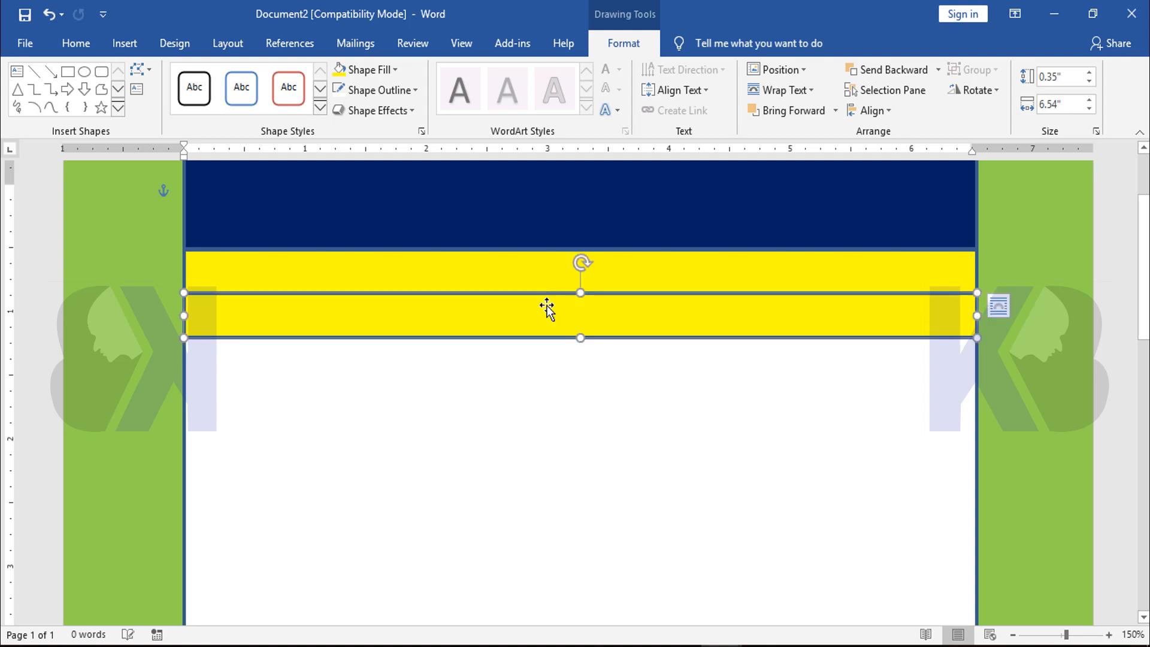
pyautogui.scroll(-4, 716, 333)
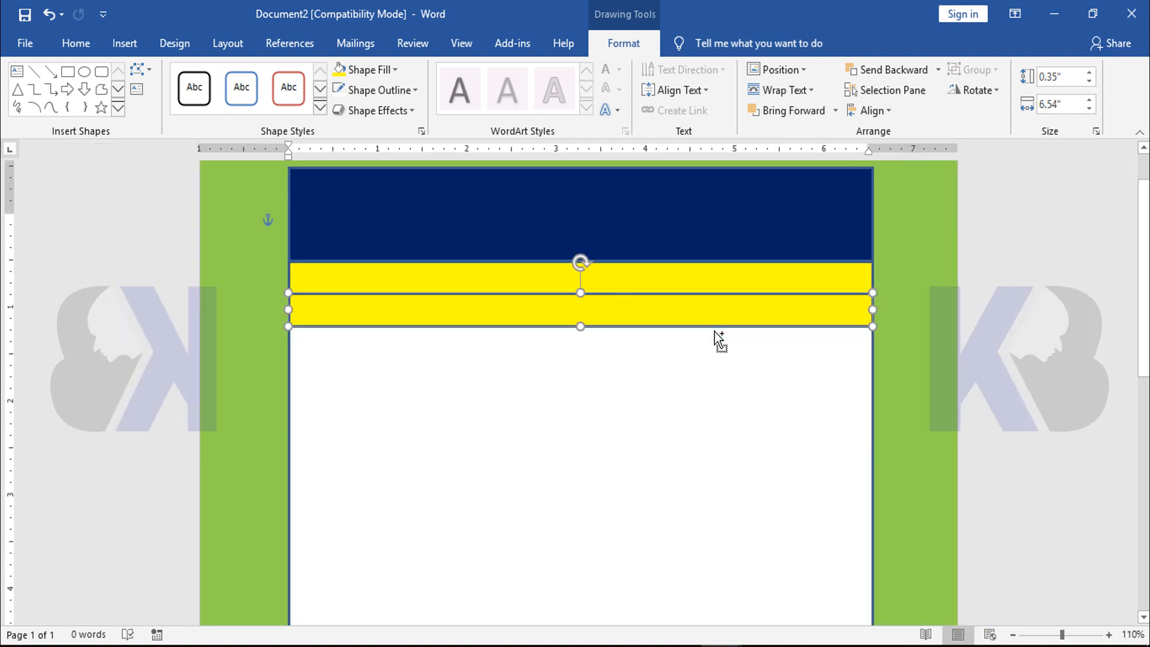
pyautogui.click(959, 247)
# Draw a footer rectangle about 0.7" high and 6.54" wide along the white area's lower edge
pyautogui.scroll(-10, 775, 324)
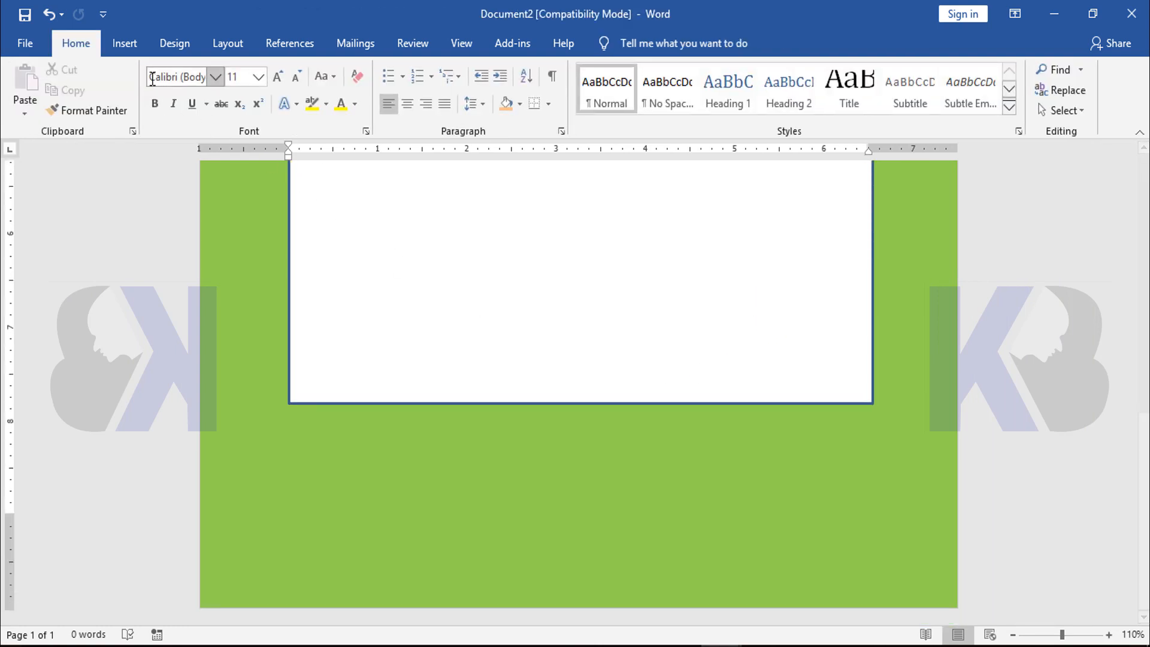
pyautogui.click(127, 45)
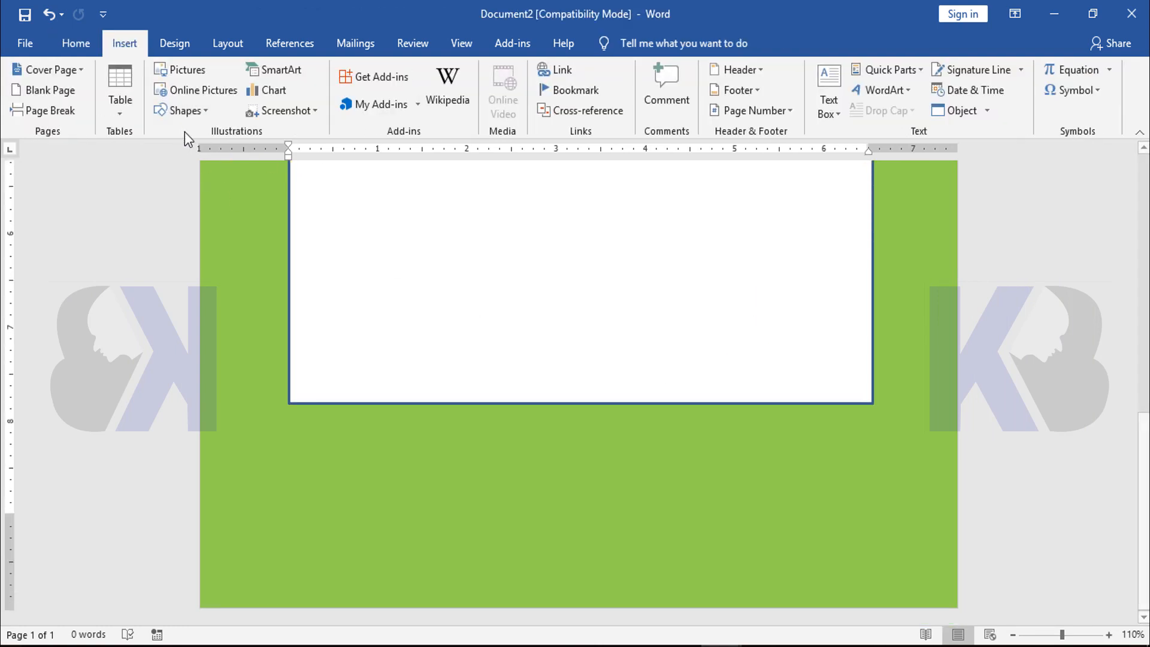
pyautogui.click(181, 110)
pyautogui.click(212, 150)
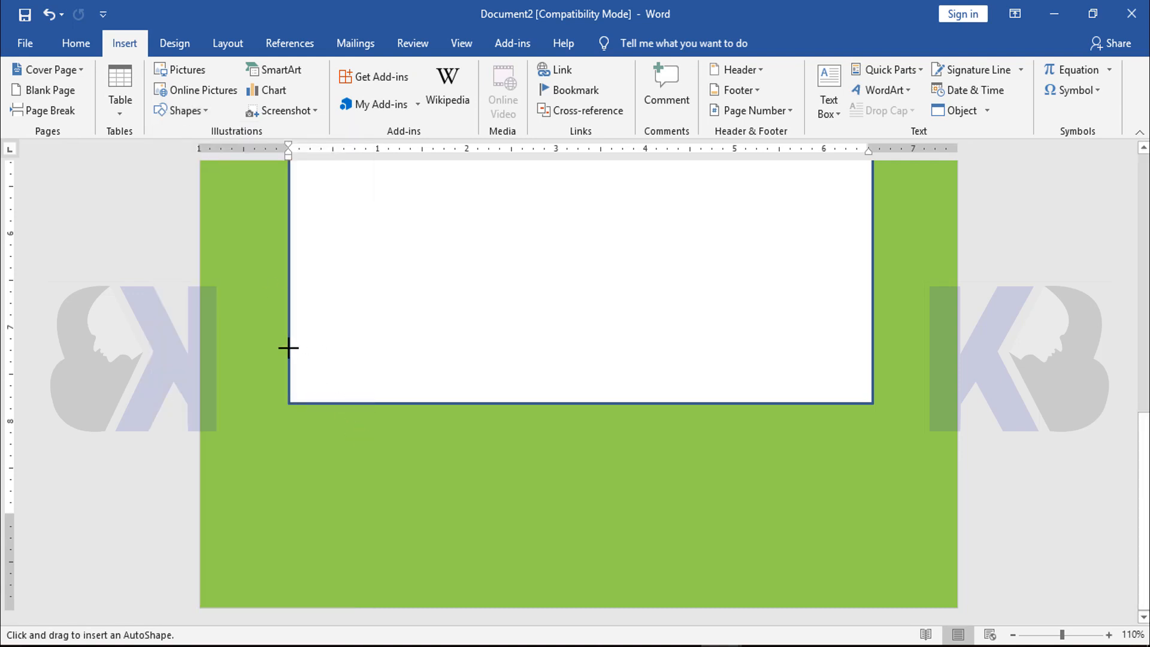
pyautogui.moveTo(288, 347); pyautogui.dragTo(872, 403)
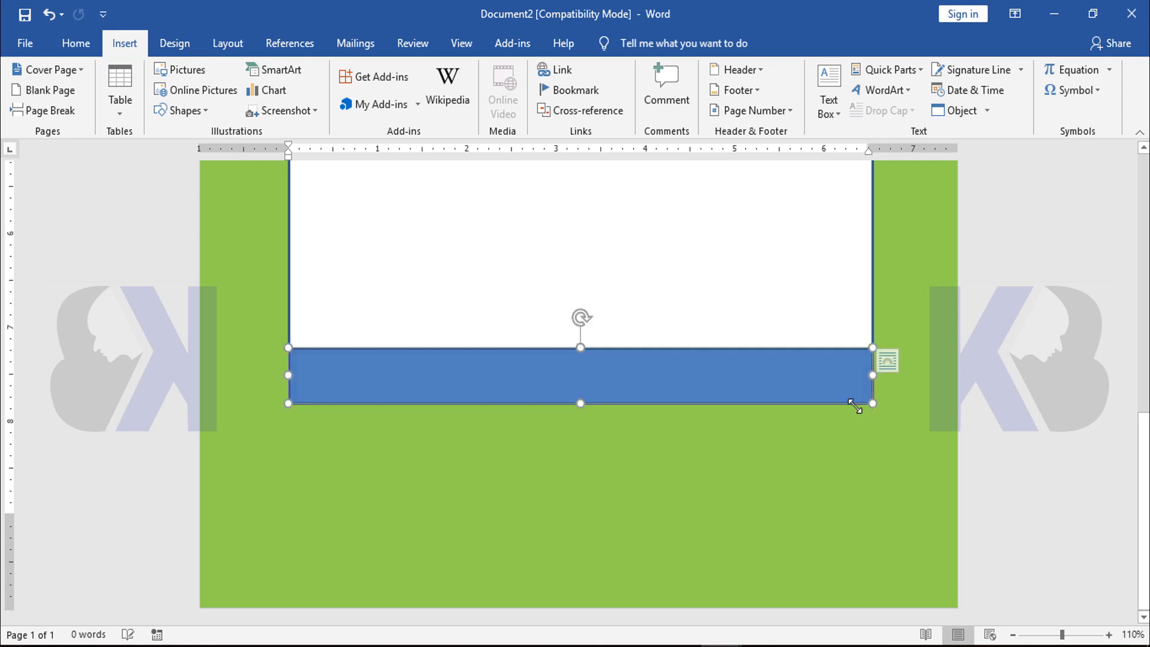
pyautogui.moveTo(580, 347); pyautogui.dragTo(580, 337)
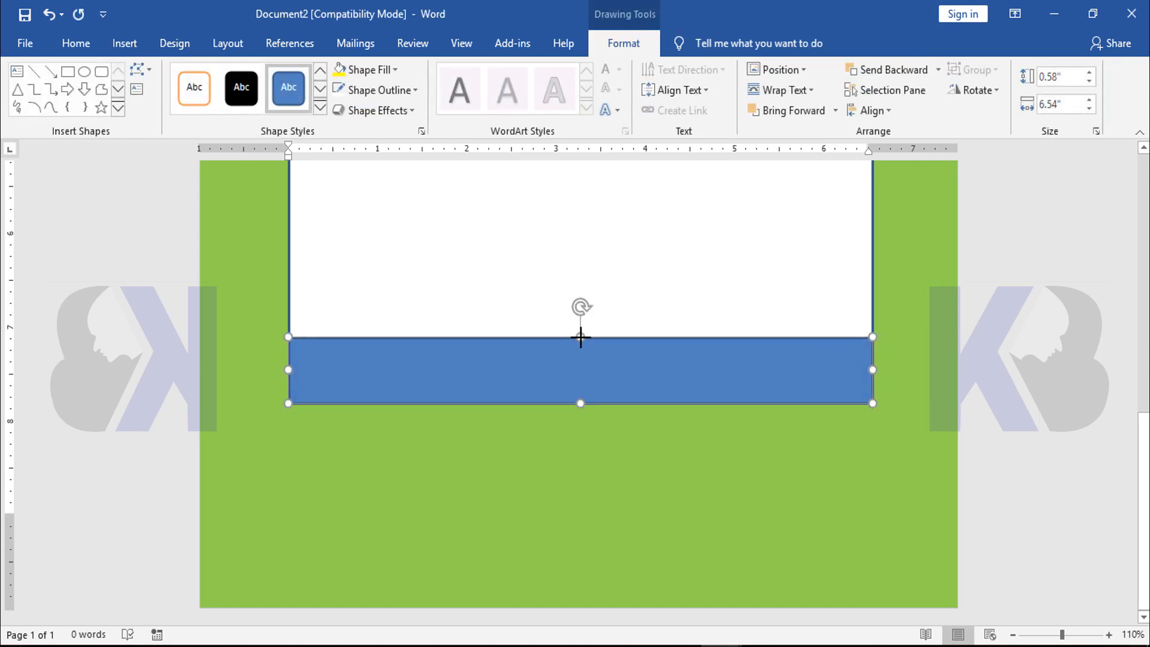
pyautogui.scroll(5, 665, 393)
pyautogui.scroll(-6, 666, 388)
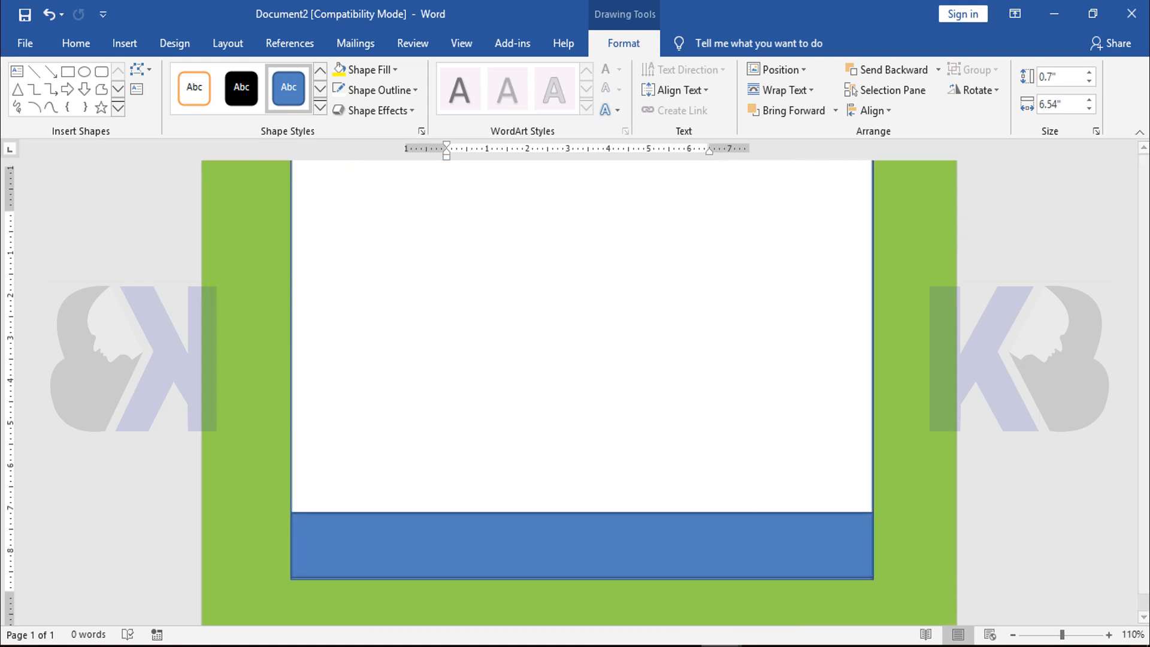
# Check the finished sample invoice in Document1 and fill the footer rectangle in Document2 with dark blue
pyautogui.click(656, 604)
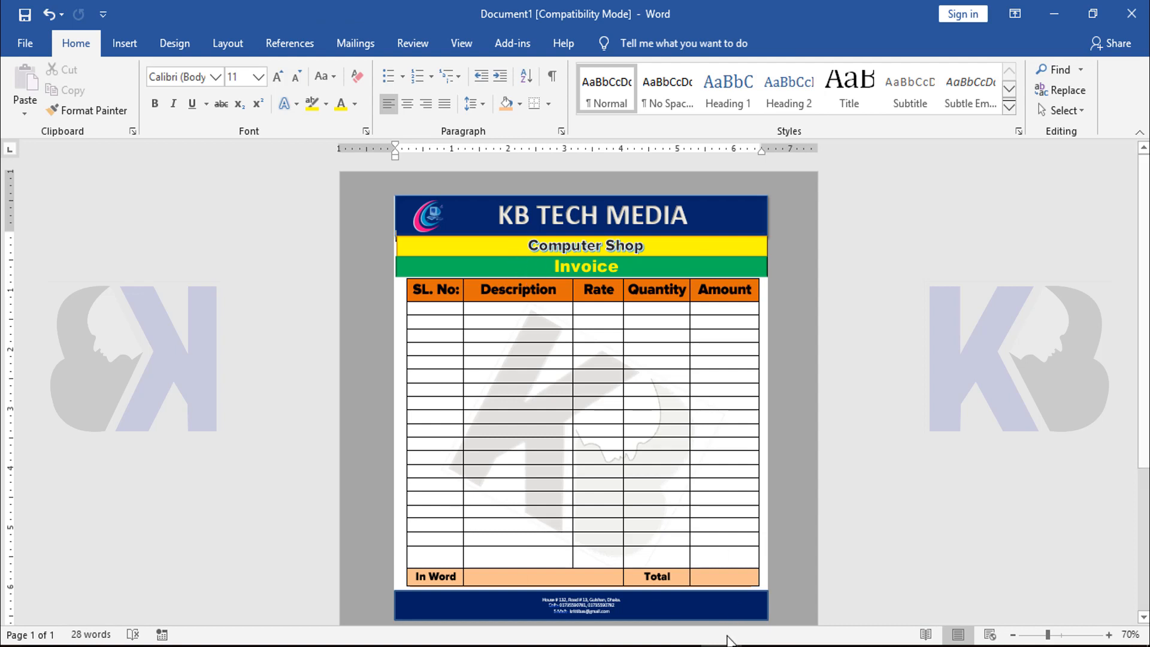
pyautogui.moveTo(728, 641)
pyautogui.click(785, 568)
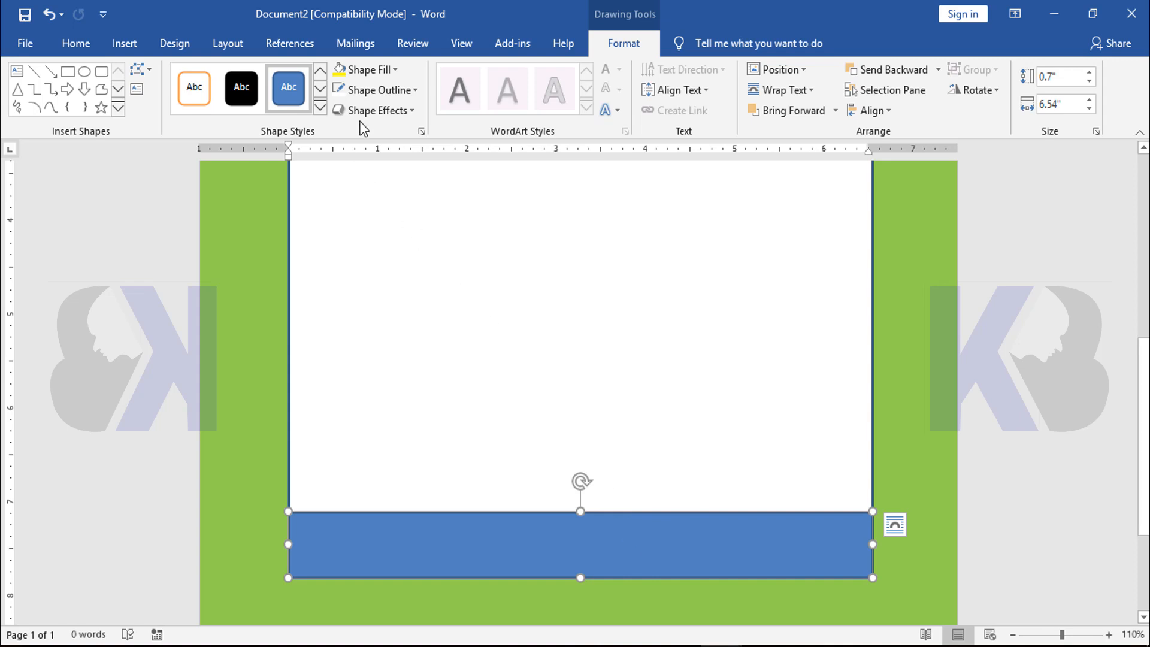
pyautogui.click(396, 71)
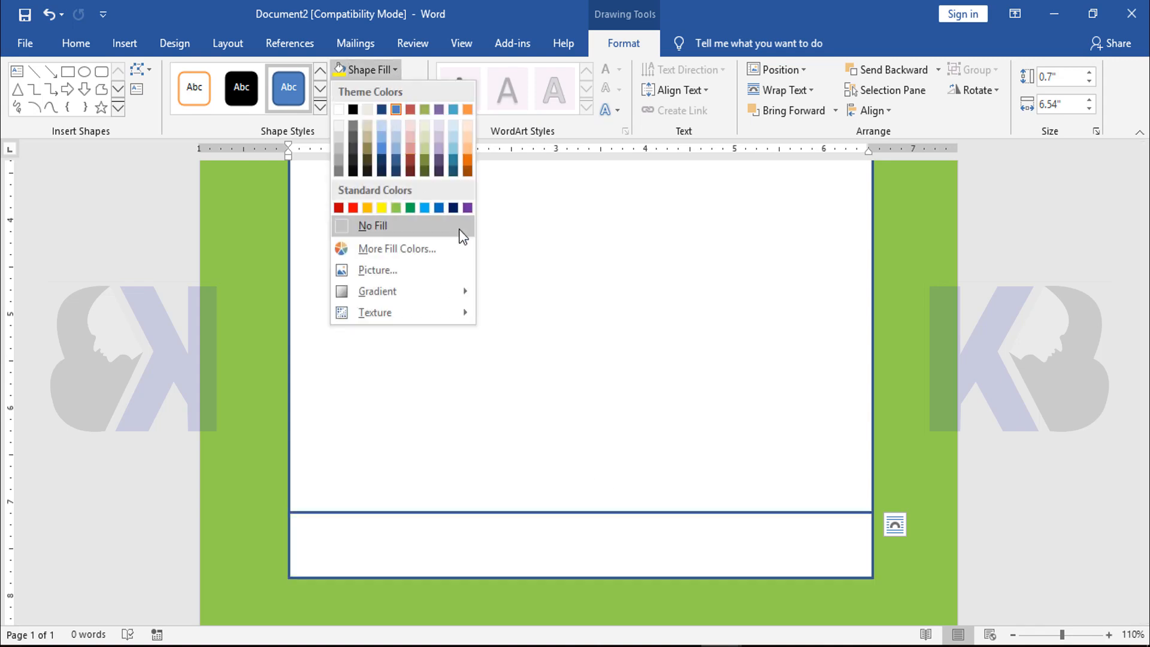
pyautogui.click(453, 207)
# Fill the lower of the two yellow header bands with green
pyautogui.scroll(8, 585, 457)
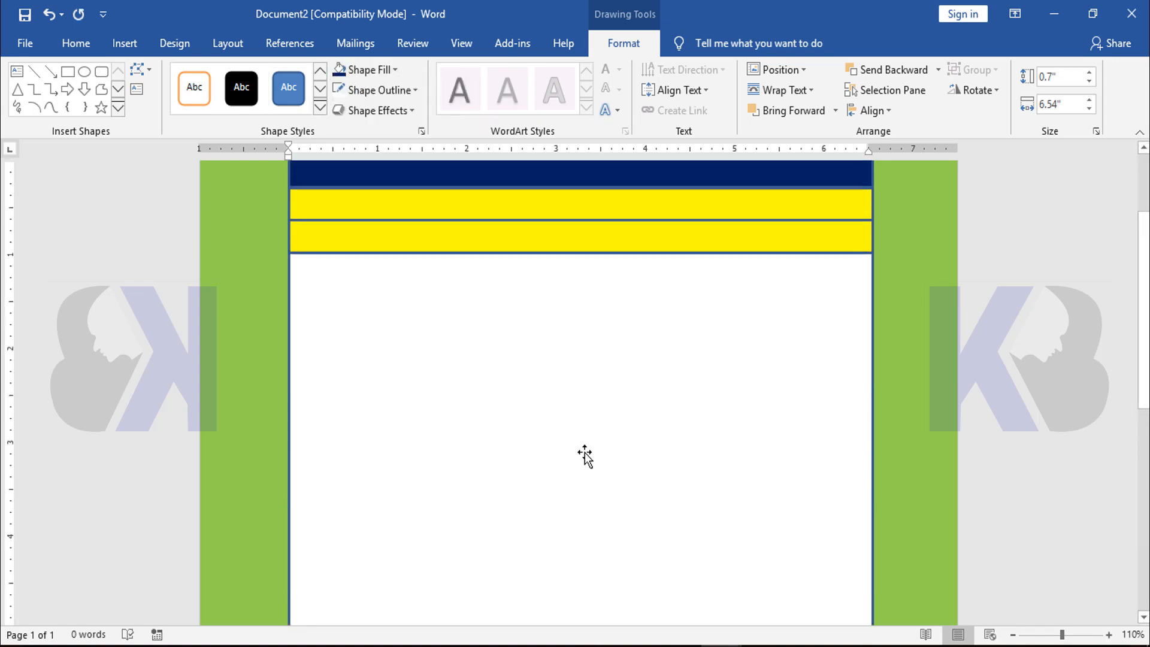
pyautogui.scroll(3, 585, 457)
pyautogui.click(521, 376)
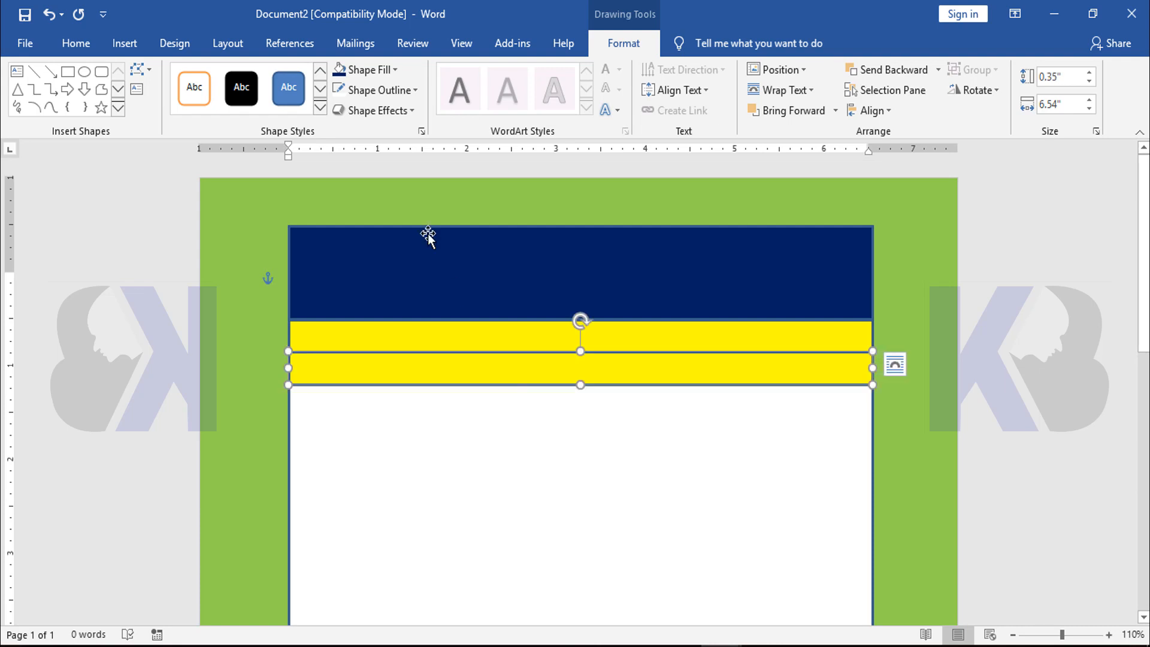
pyautogui.click(386, 69)
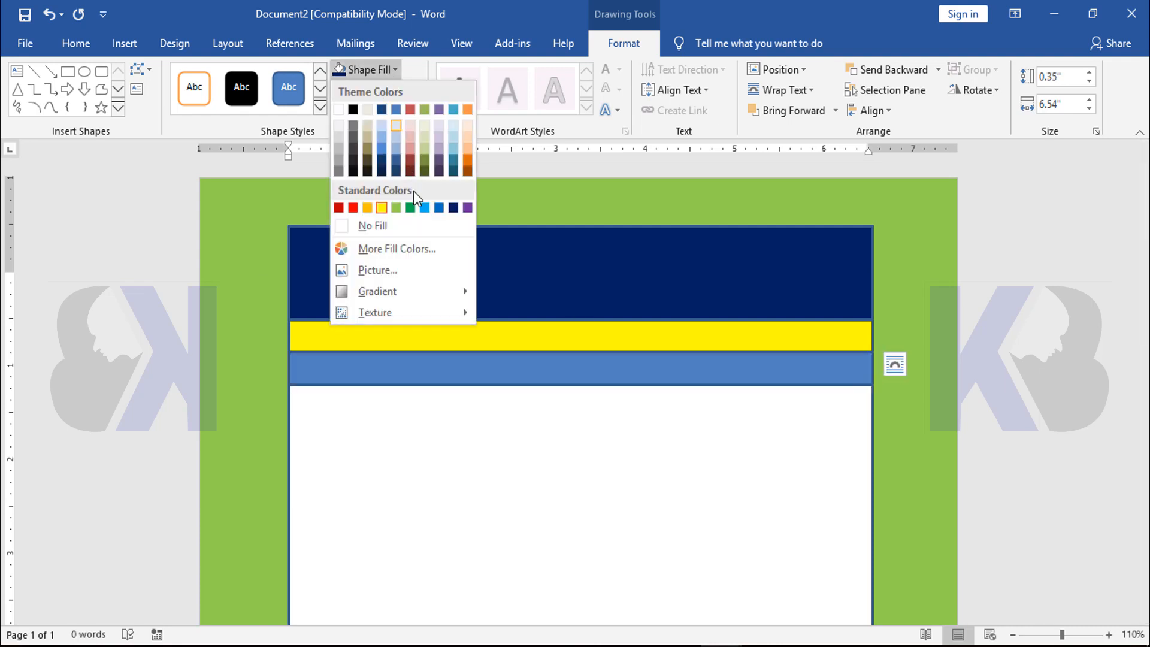
pyautogui.click(411, 208)
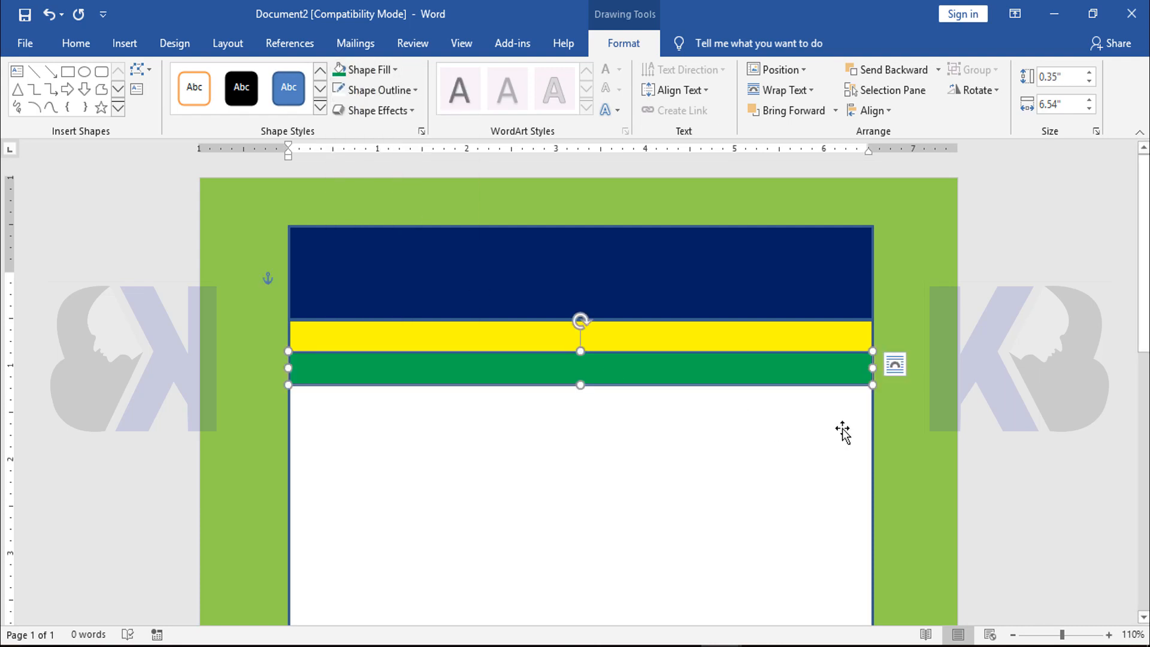
pyautogui.click(944, 323)
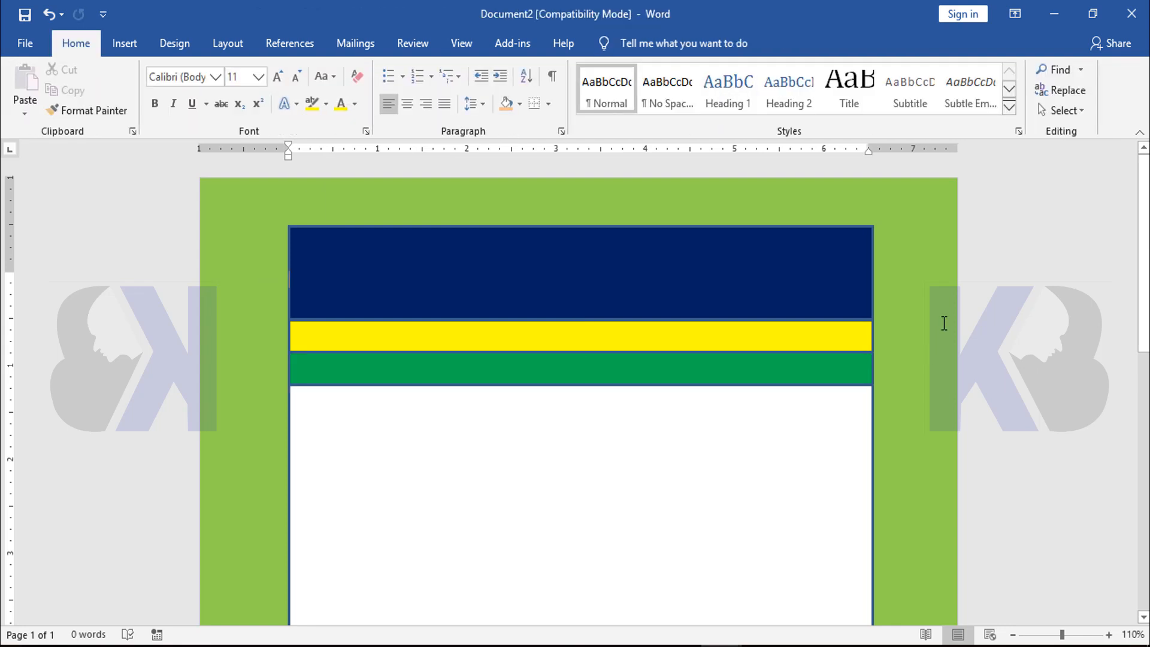
# Give the green band a darker green outline chosen from the extended standard outline colors
pyautogui.scroll(4, 925, 334)
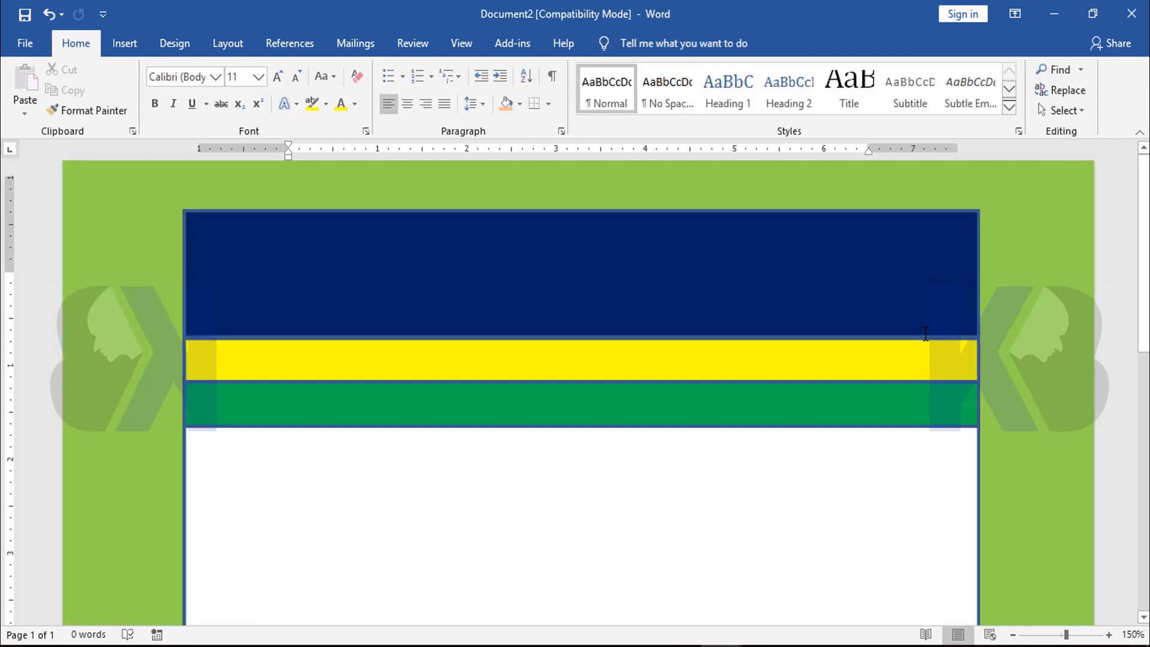
pyautogui.click(711, 404)
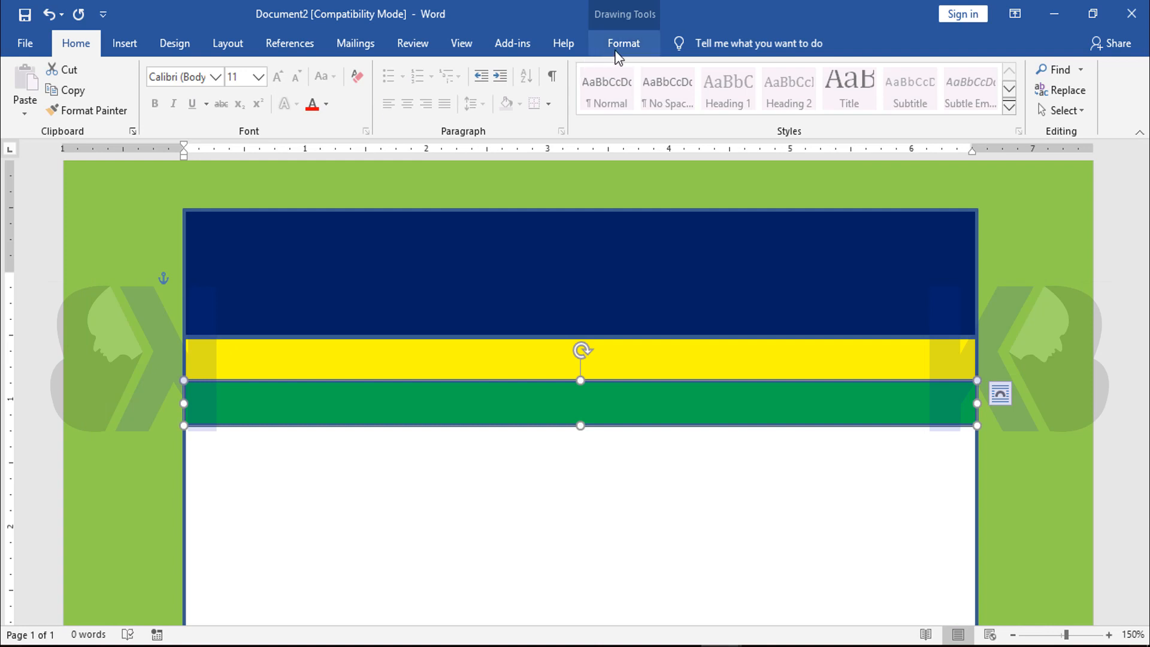
pyautogui.click(623, 43)
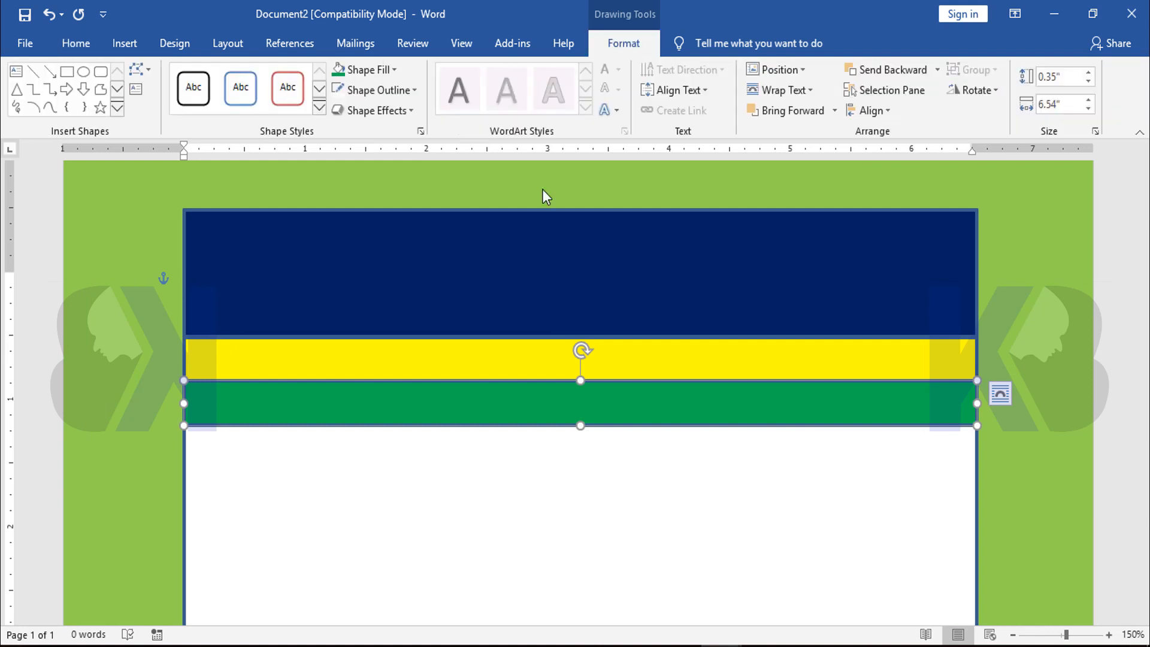
pyautogui.click(398, 91)
pyautogui.click(407, 269)
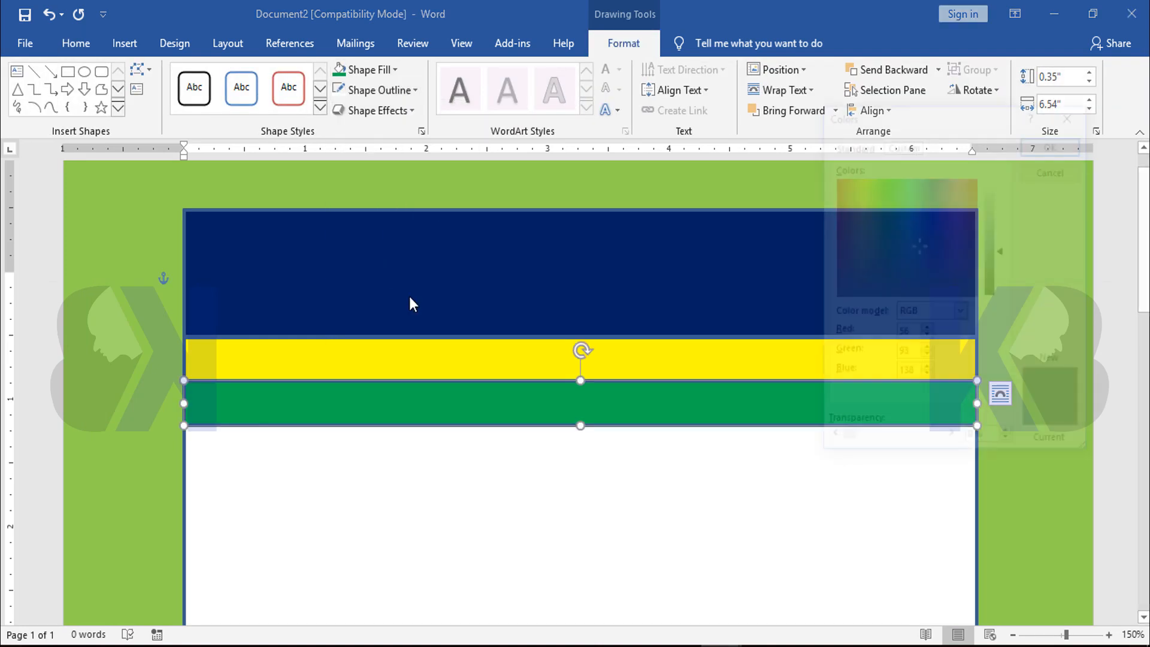
pyautogui.click(852, 251)
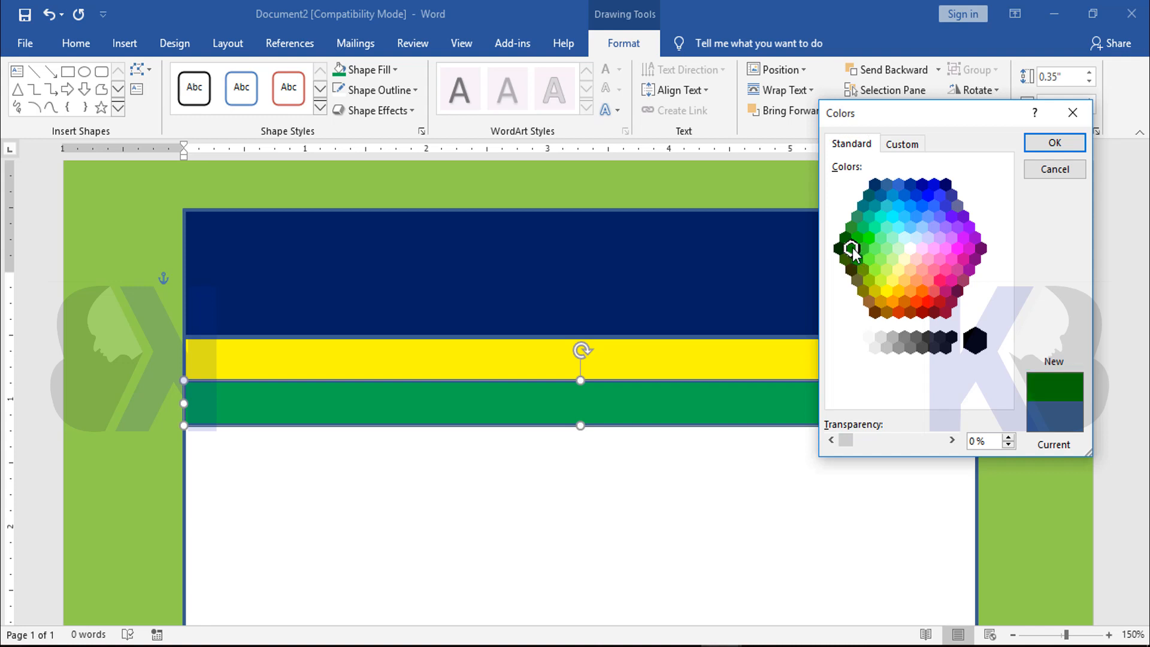
pyautogui.click(870, 240)
pyautogui.click(868, 217)
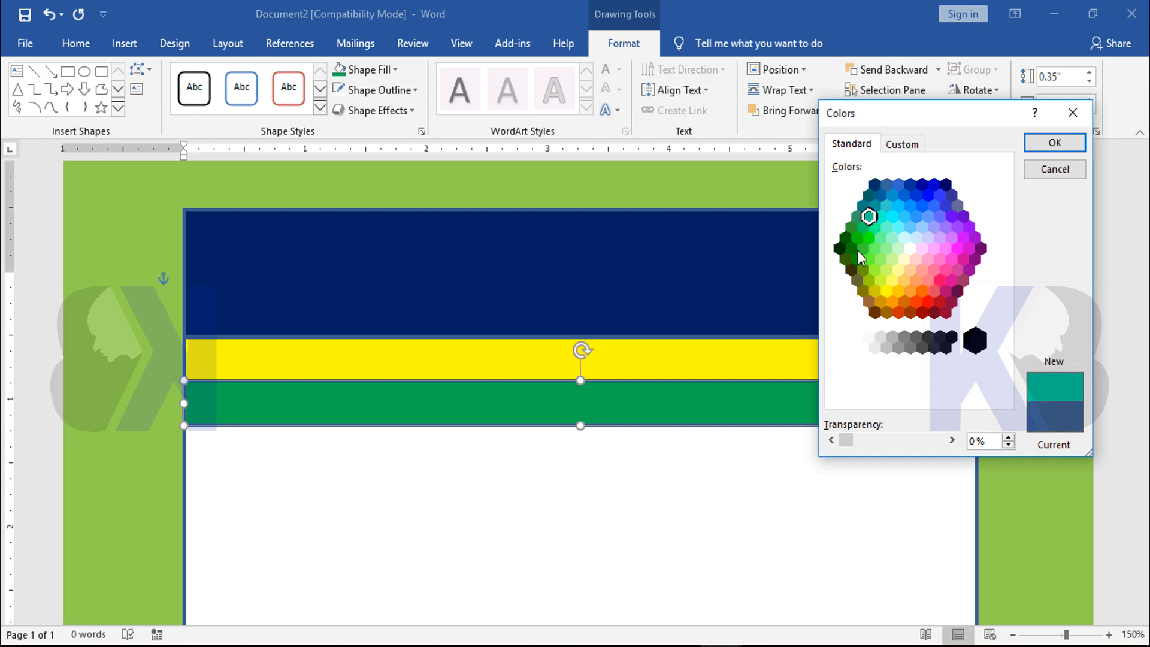
pyautogui.click(857, 251)
pyautogui.click(1054, 143)
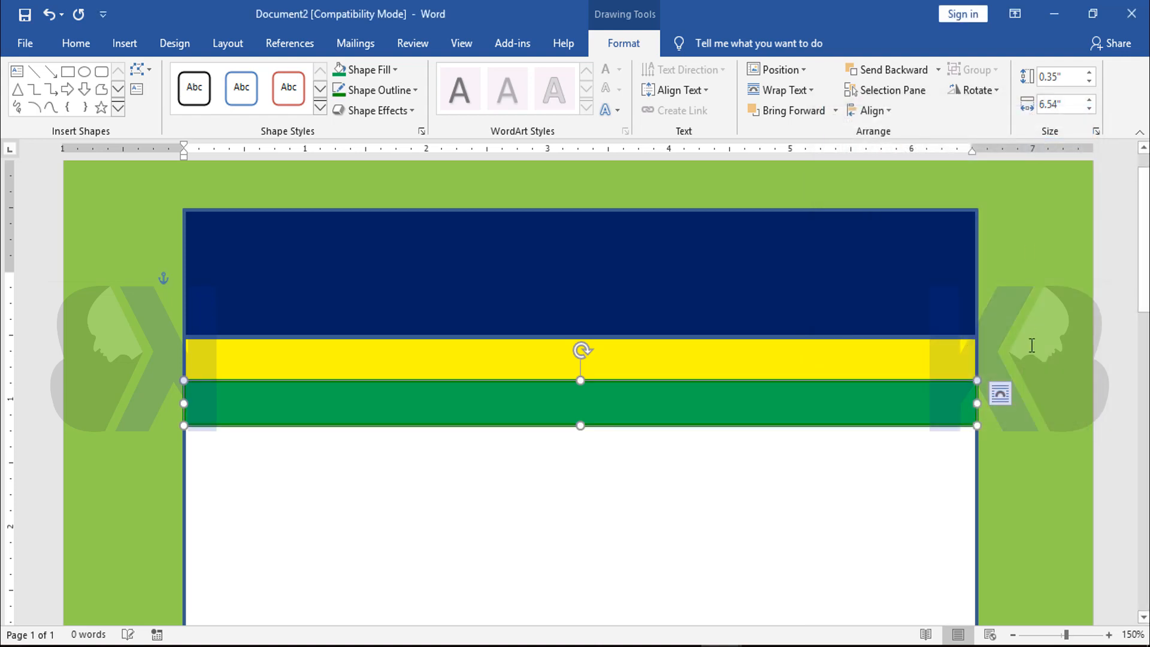
pyautogui.click(1031, 346)
# Give the yellow band an orange outline and select the green band beneath it
pyautogui.click(788, 359)
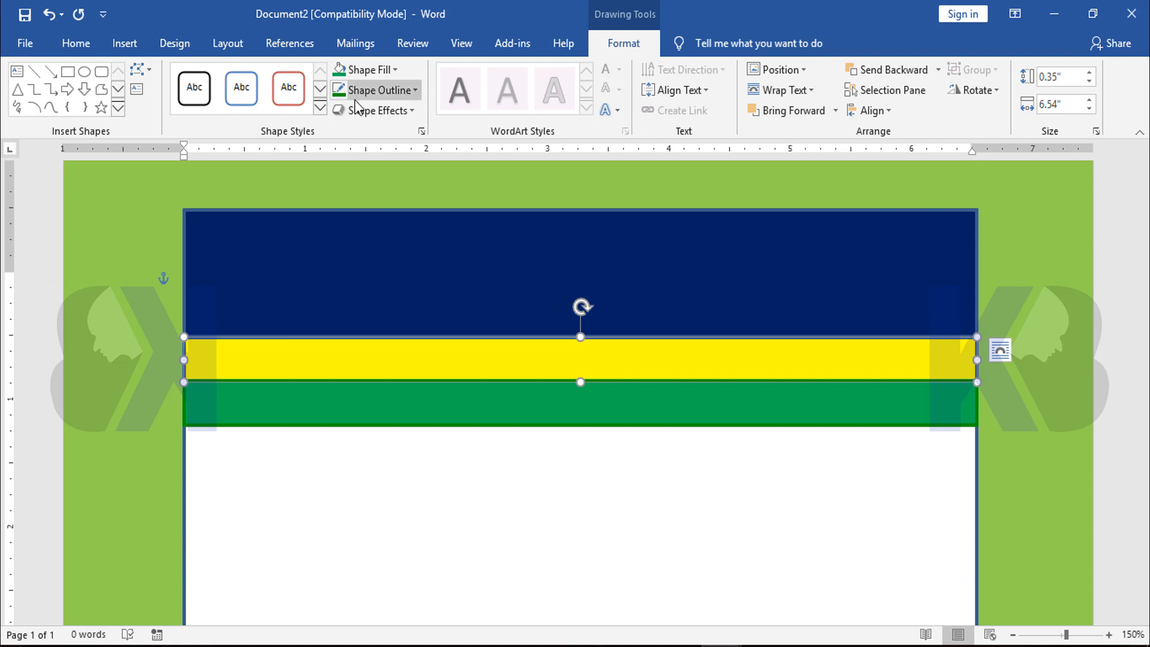
pyautogui.click(408, 91)
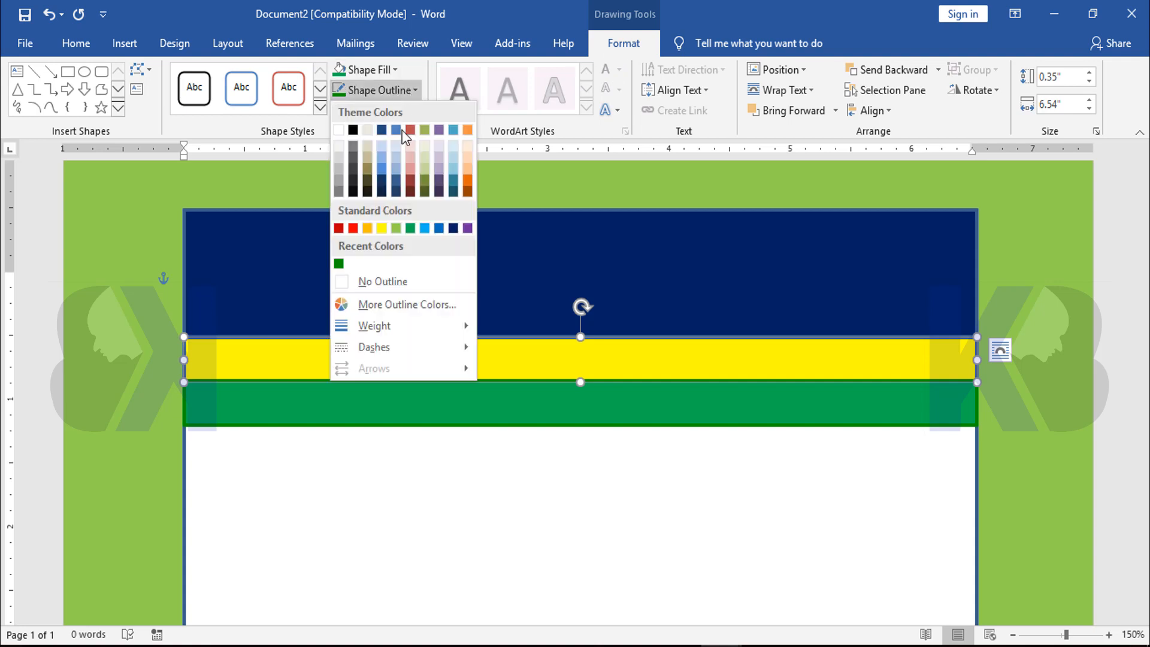
pyautogui.click(369, 229)
pyautogui.click(1024, 277)
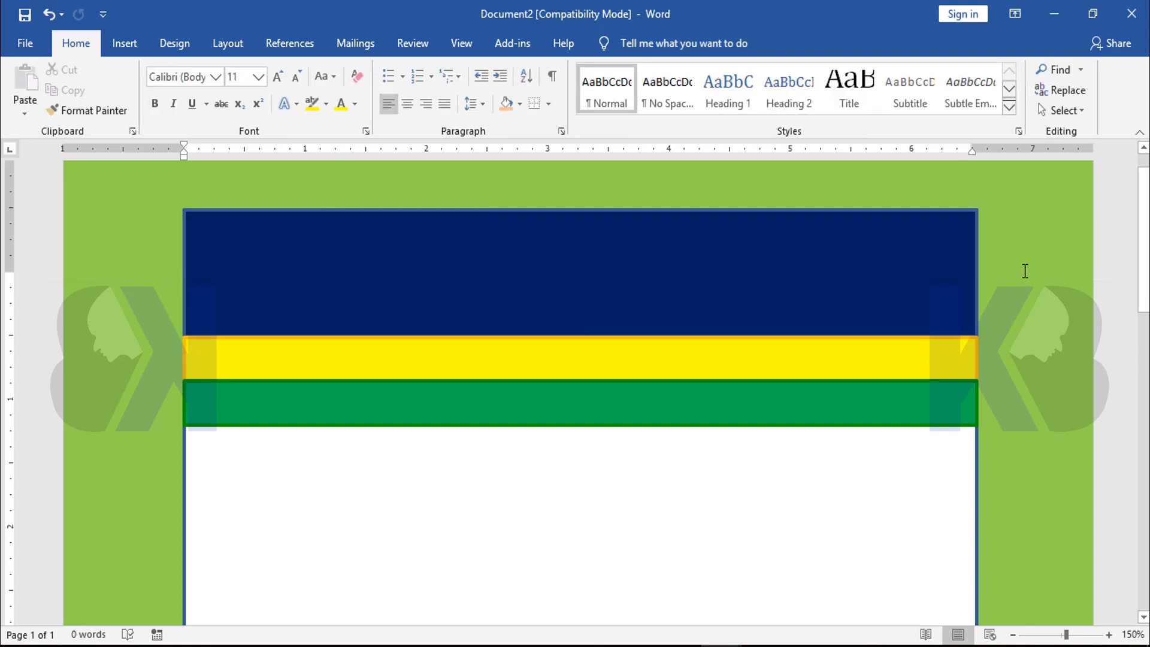
pyautogui.click(736, 405)
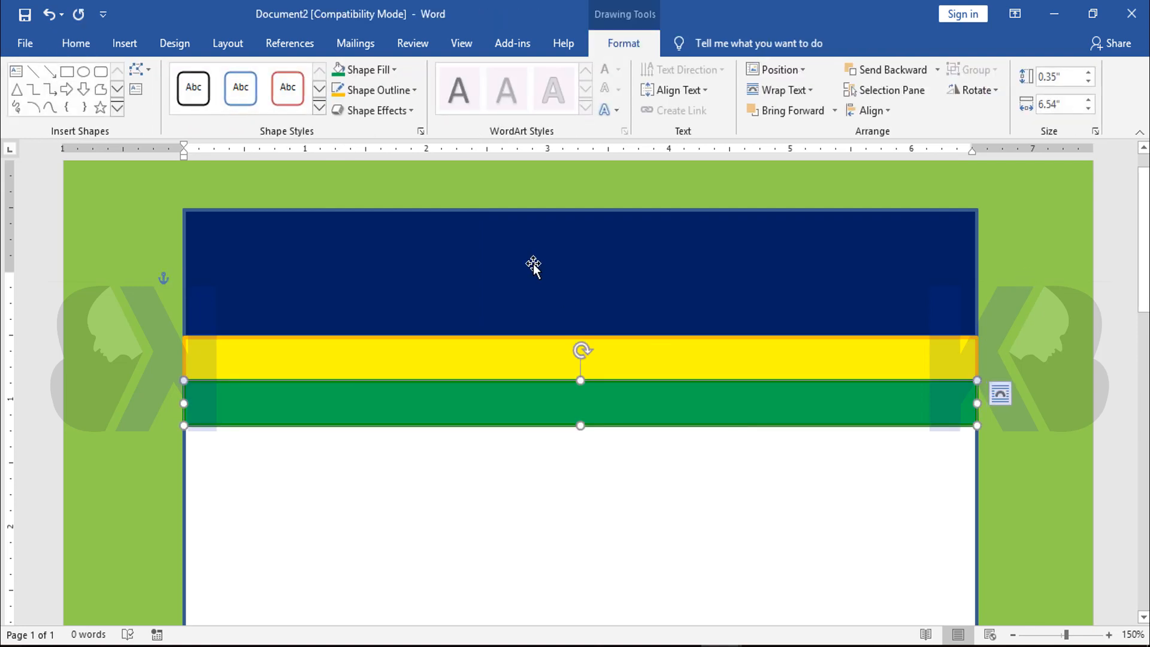
# Change the green band's outline to a brighter green chosen from the extended standard outline colors
pyautogui.click(387, 92)
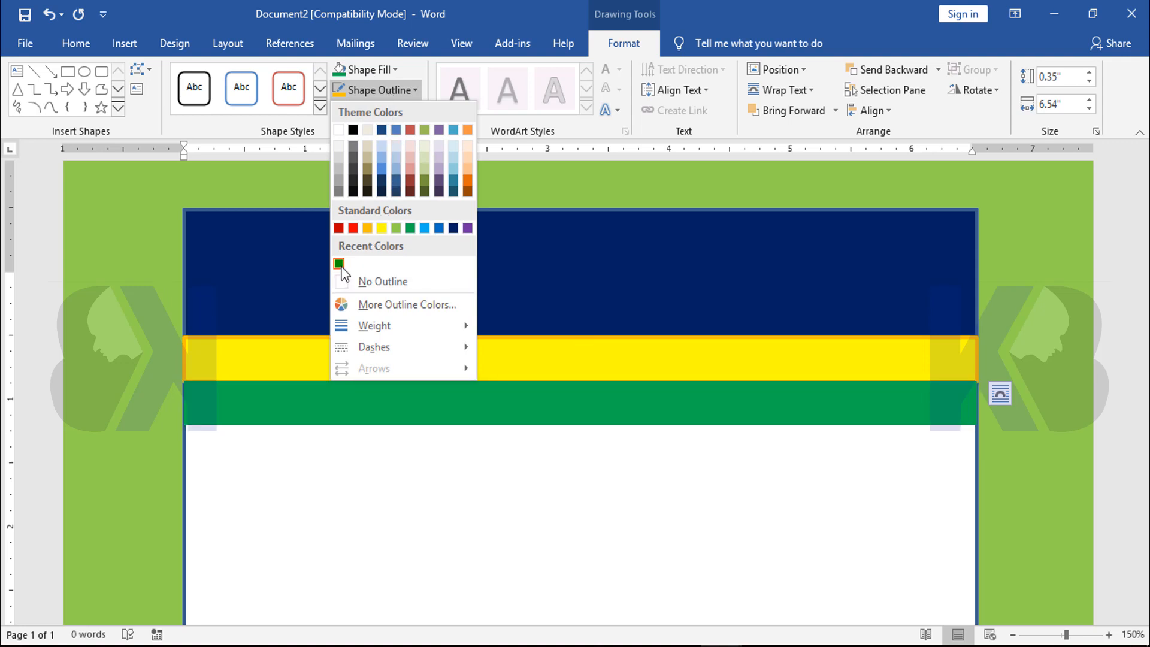
pyautogui.click(360, 305)
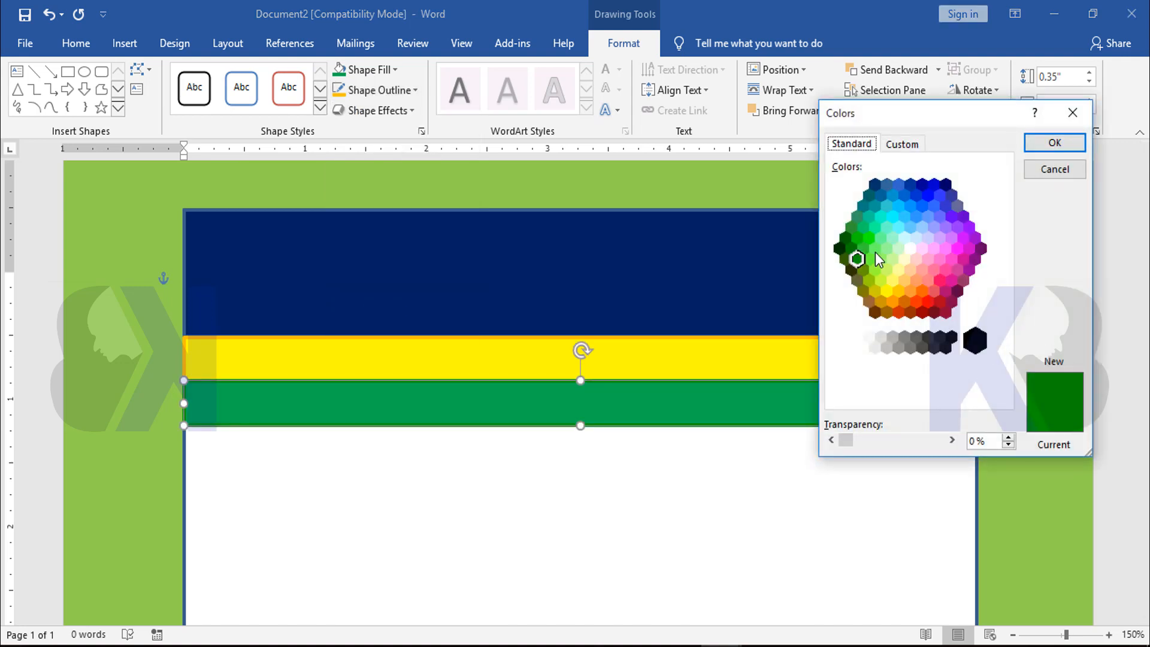
pyautogui.click(863, 248)
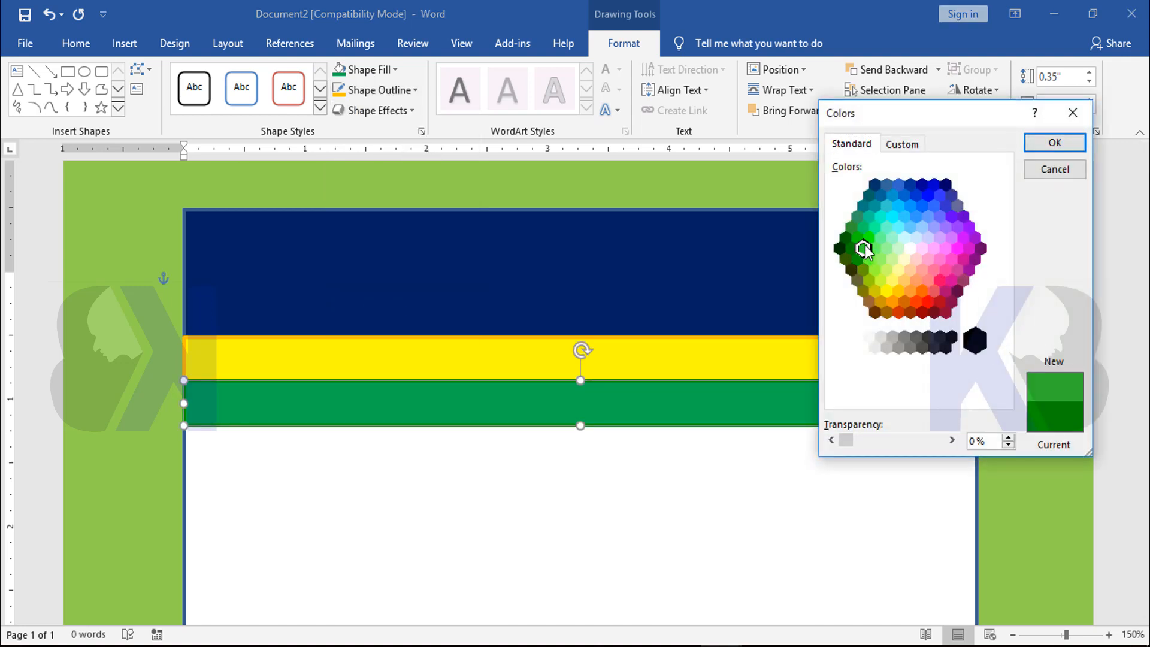
pyautogui.click(1054, 143)
pyautogui.click(1072, 310)
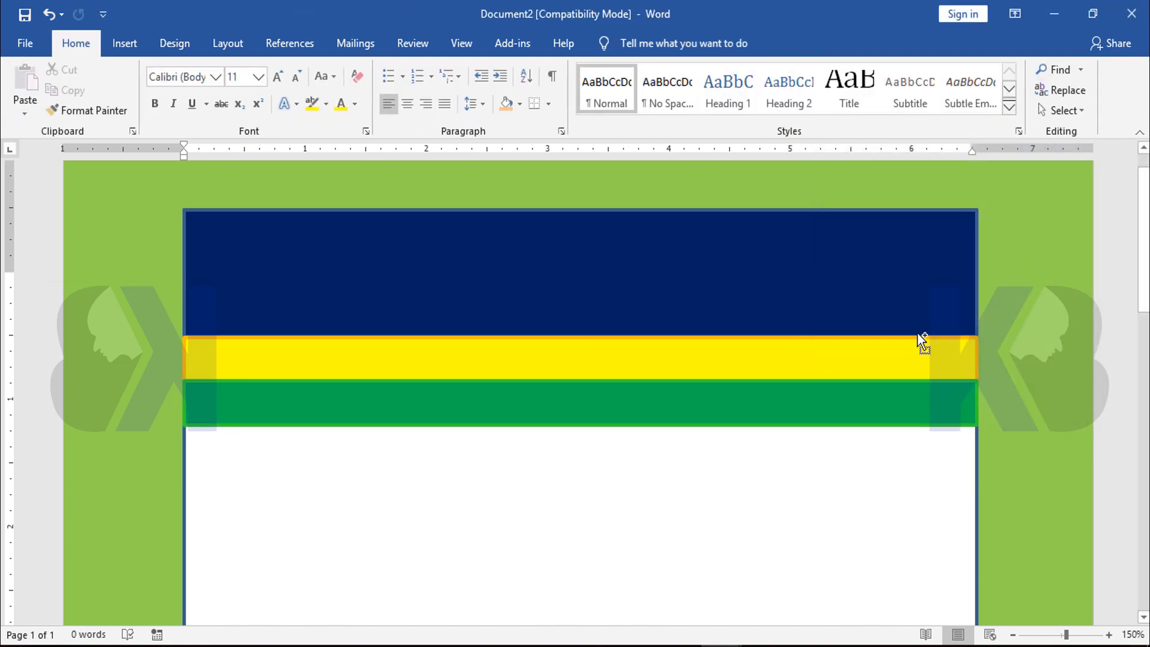
# Examine the colored header bands and footer across the whole page
pyautogui.keyDown('ctrl'); pyautogui.scroll(-5, 919, 335); pyautogui.keyUp('ctrl')
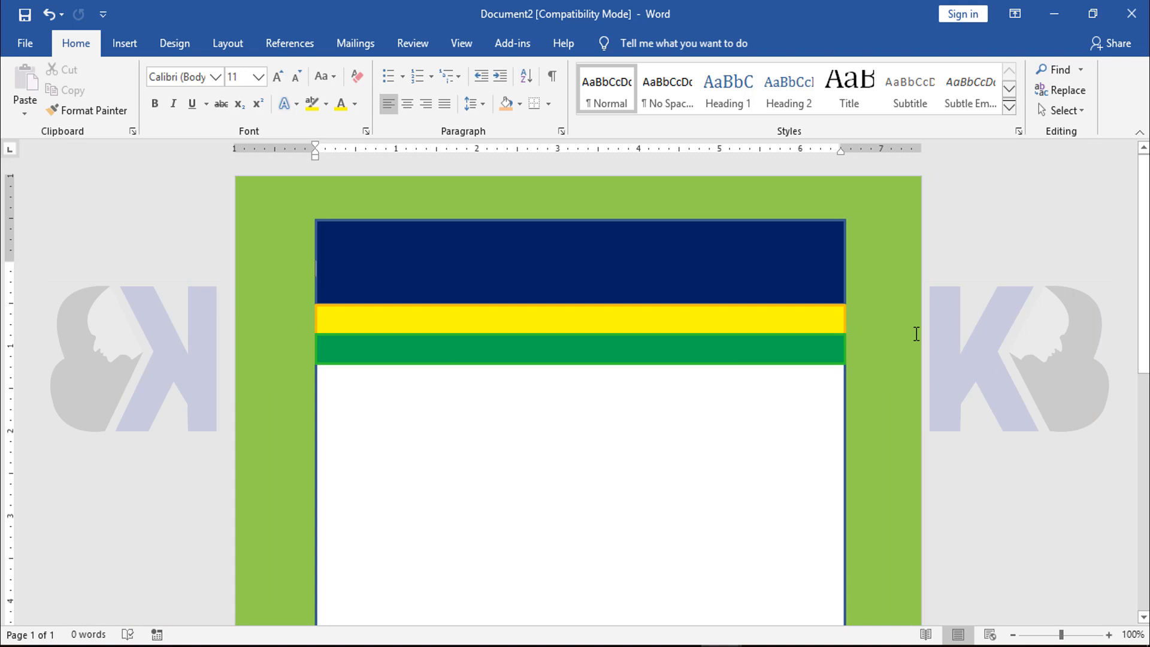
pyautogui.keyDown('ctrl'); pyautogui.scroll(3, 916, 334); pyautogui.keyUp('ctrl')
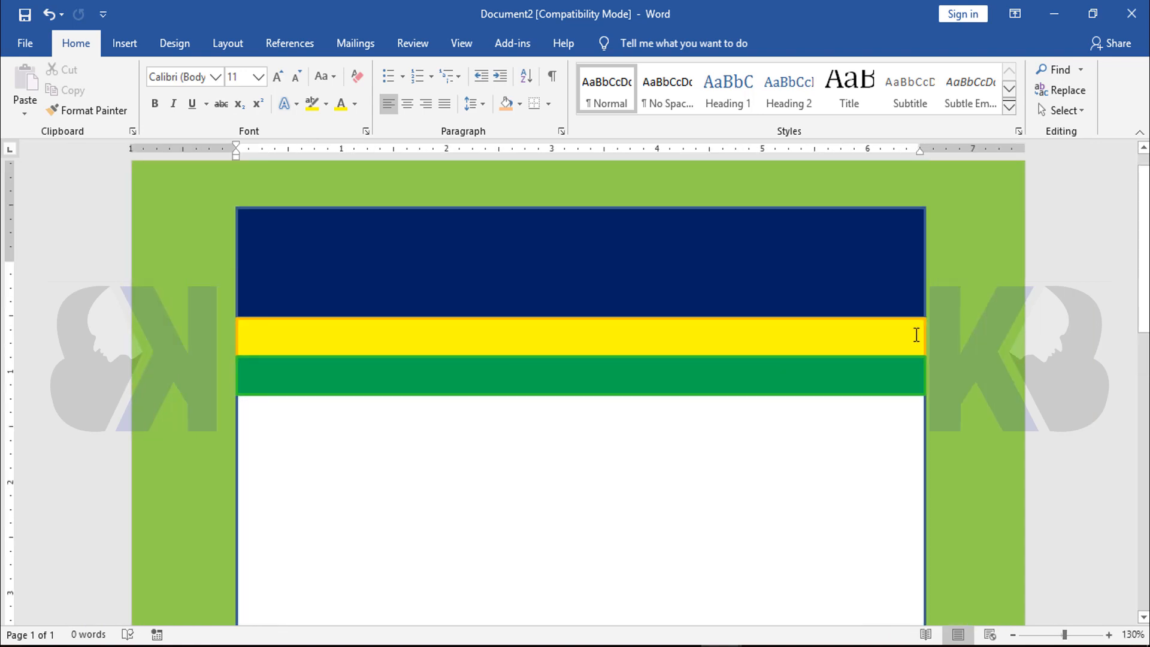
pyautogui.keyDown('ctrl'); pyautogui.scroll(-8, 617, 305); pyautogui.keyUp('ctrl')
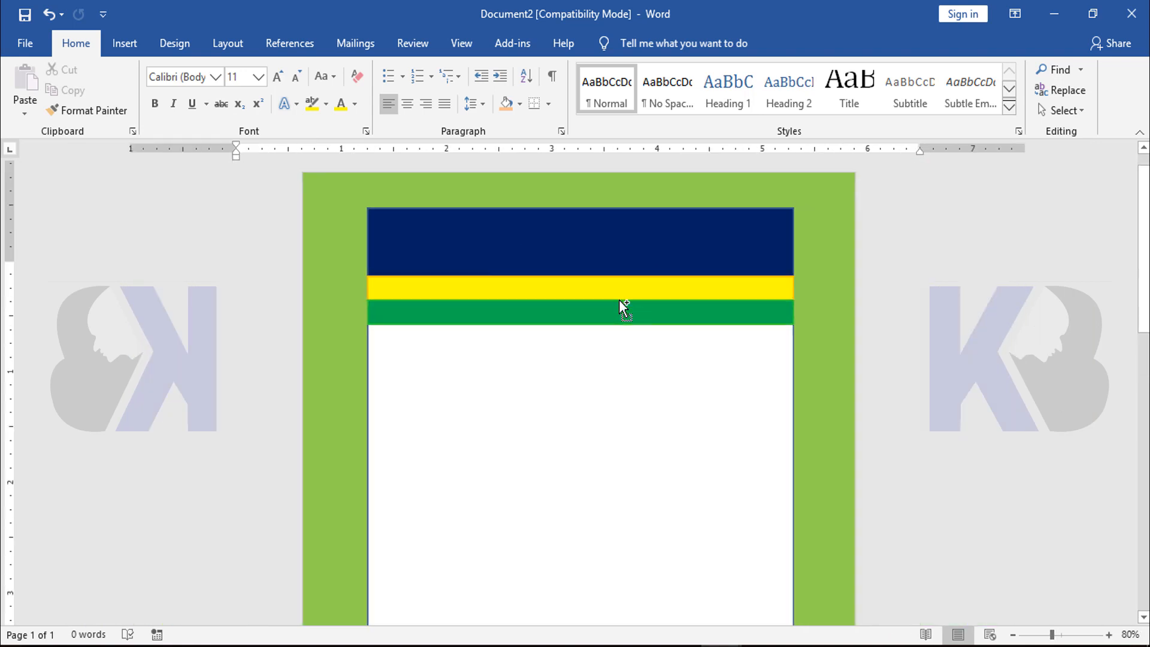
pyautogui.keyDown('ctrl'); pyautogui.scroll(8, 639, 315); pyautogui.keyUp('ctrl')
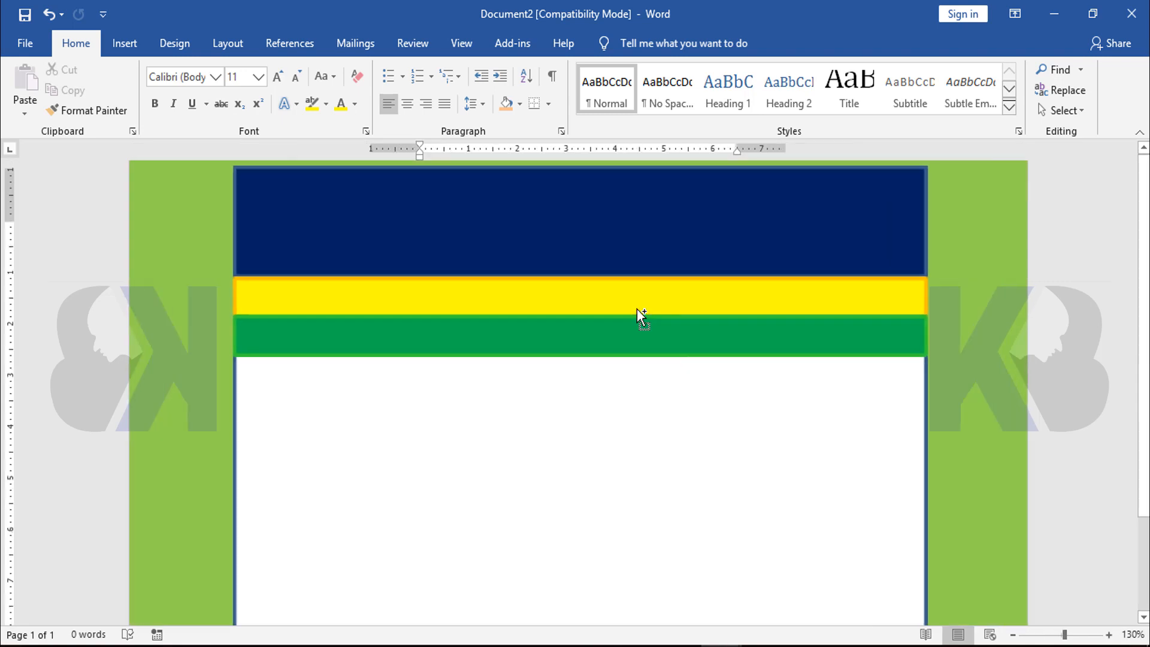
pyautogui.keyDown('ctrl'); pyautogui.scroll(-6, 700, 322); pyautogui.keyUp('ctrl')
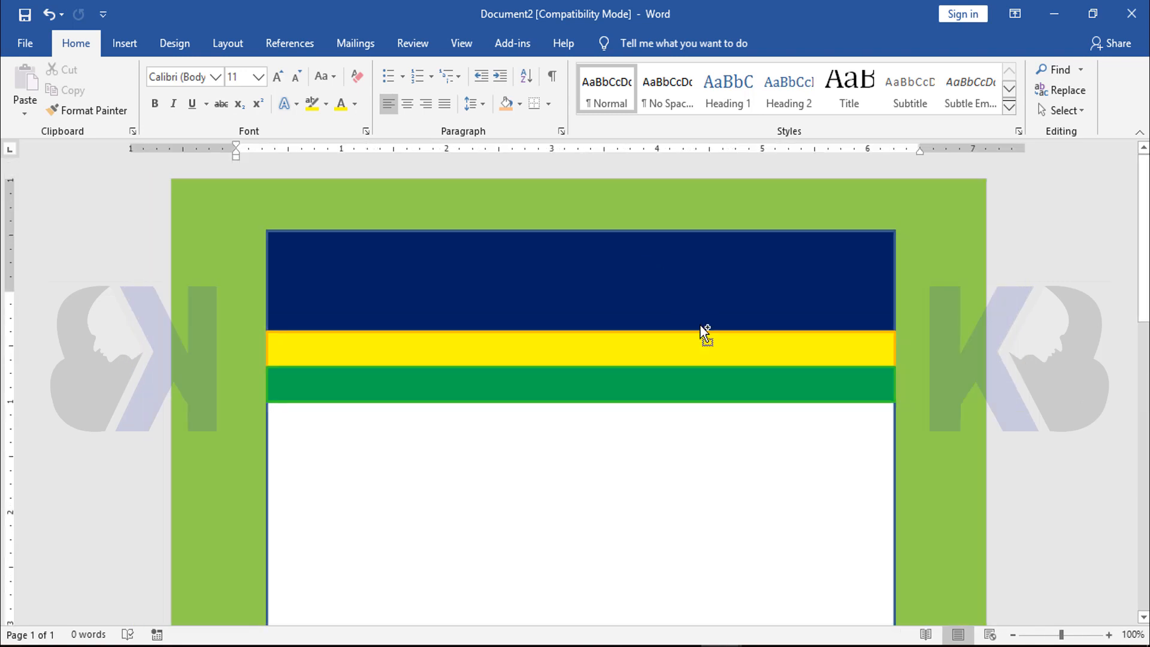
pyautogui.keyDown('ctrl'); pyautogui.scroll(-2, 700, 326); pyautogui.keyUp('ctrl')
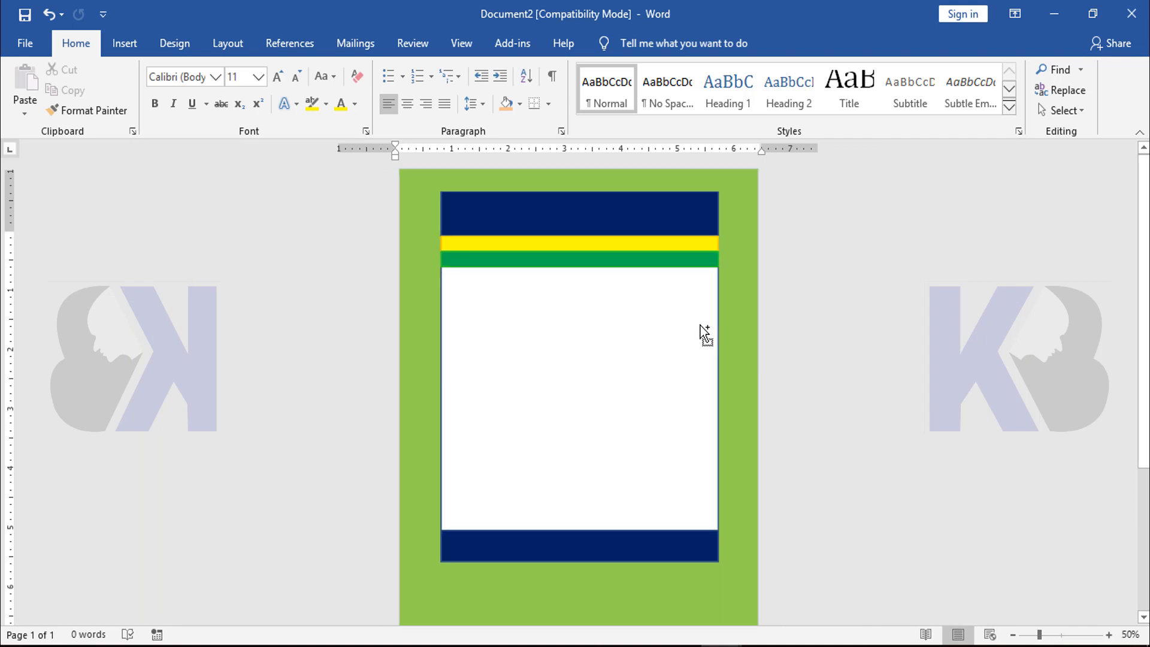
pyautogui.keyDown('ctrl'); pyautogui.scroll(2, 700, 325); pyautogui.keyUp('ctrl')
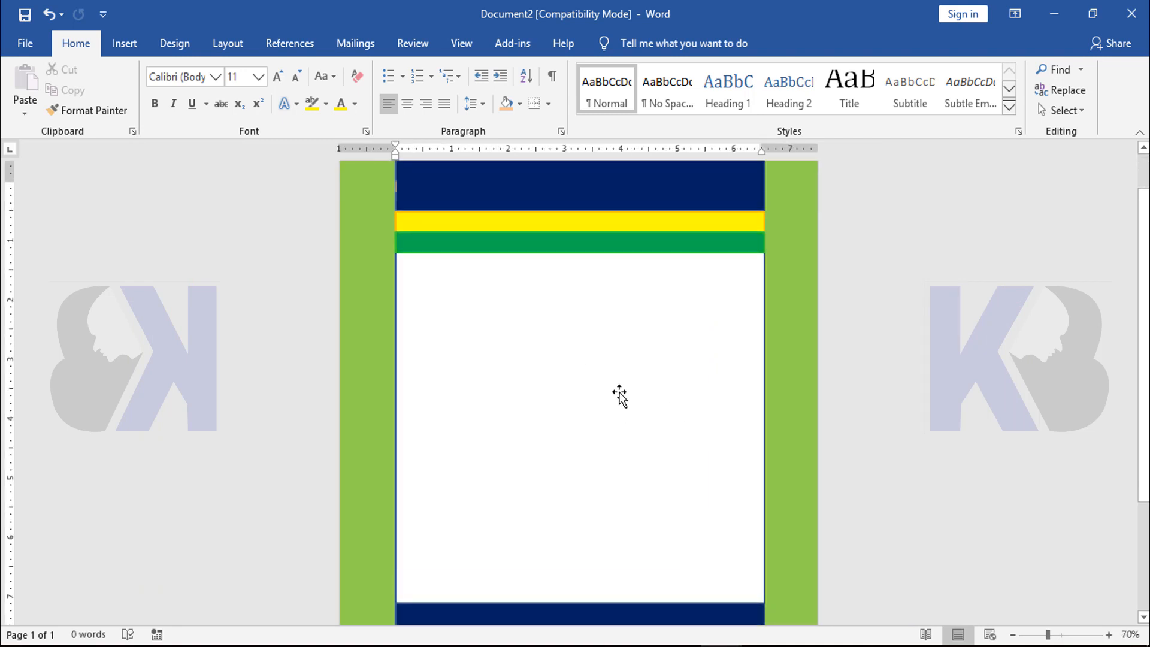
# Insert a simple text box and place it just below the green band at the white area's left edge
pyautogui.click(125, 45)
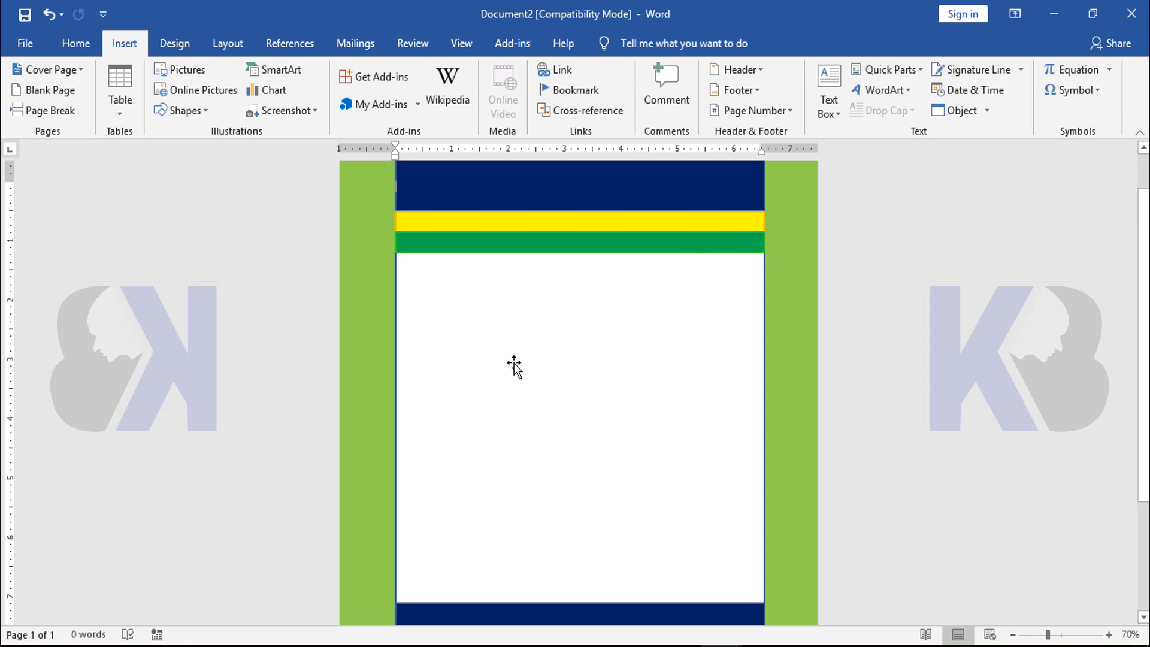
pyautogui.click(829, 90)
pyautogui.click(847, 200)
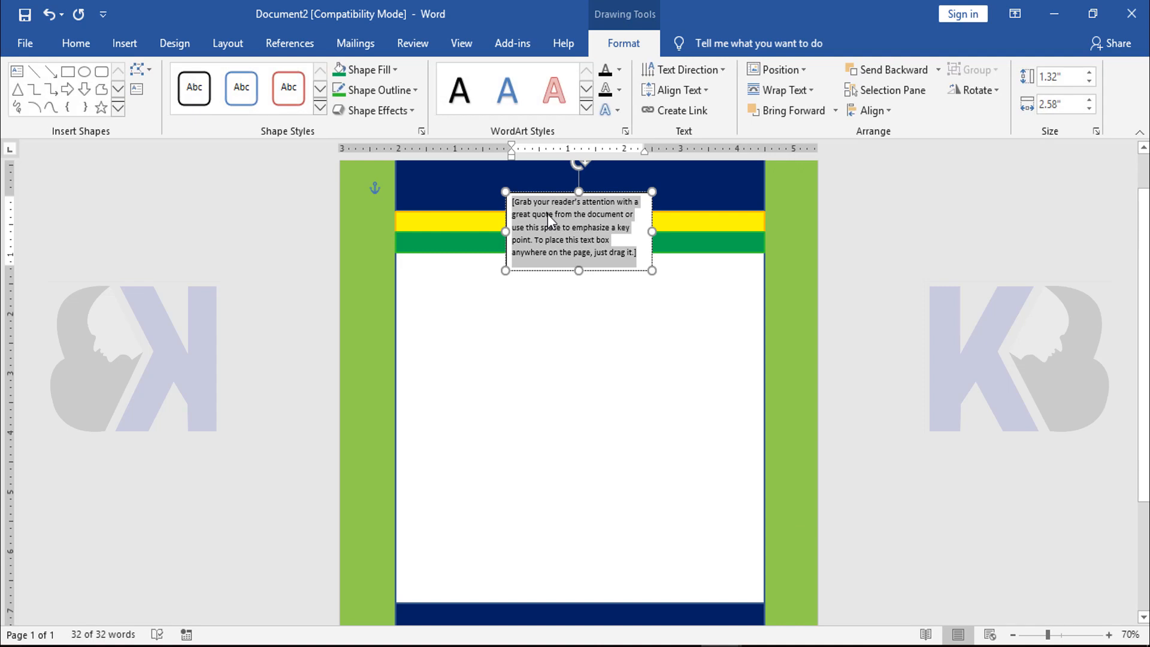
pyautogui.moveTo(541, 195); pyautogui.dragTo(439, 284)
pyautogui.scroll(4, 403, 273)
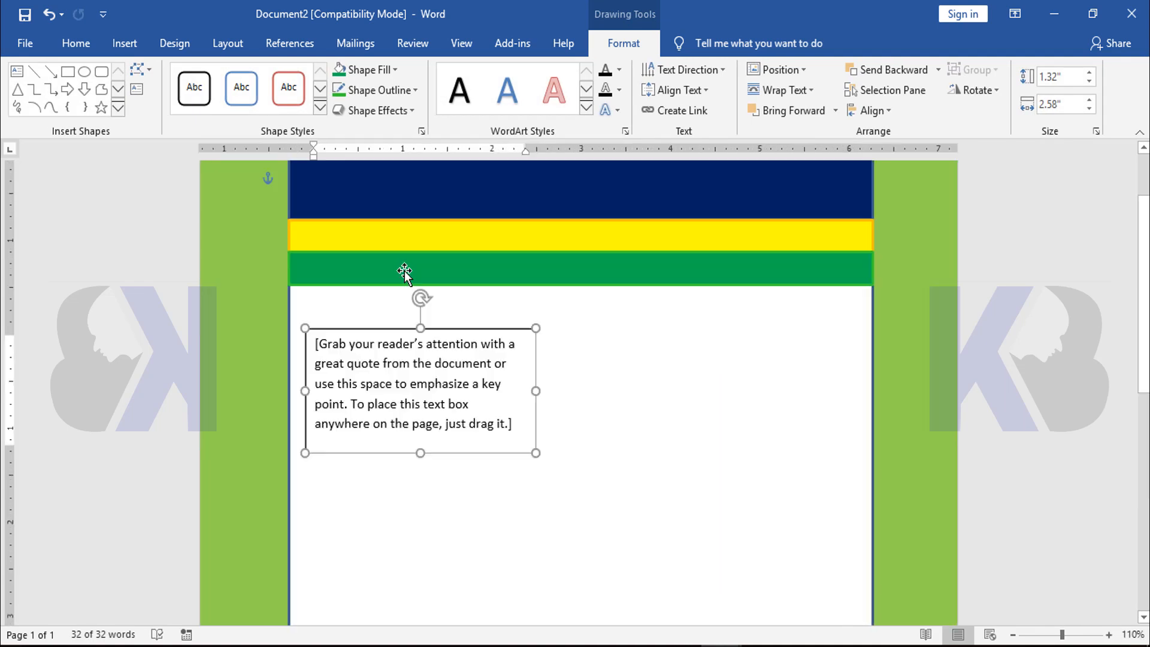
pyautogui.moveTo(398, 329); pyautogui.dragTo(396, 289)
pyautogui.scroll(-1, 695, 344)
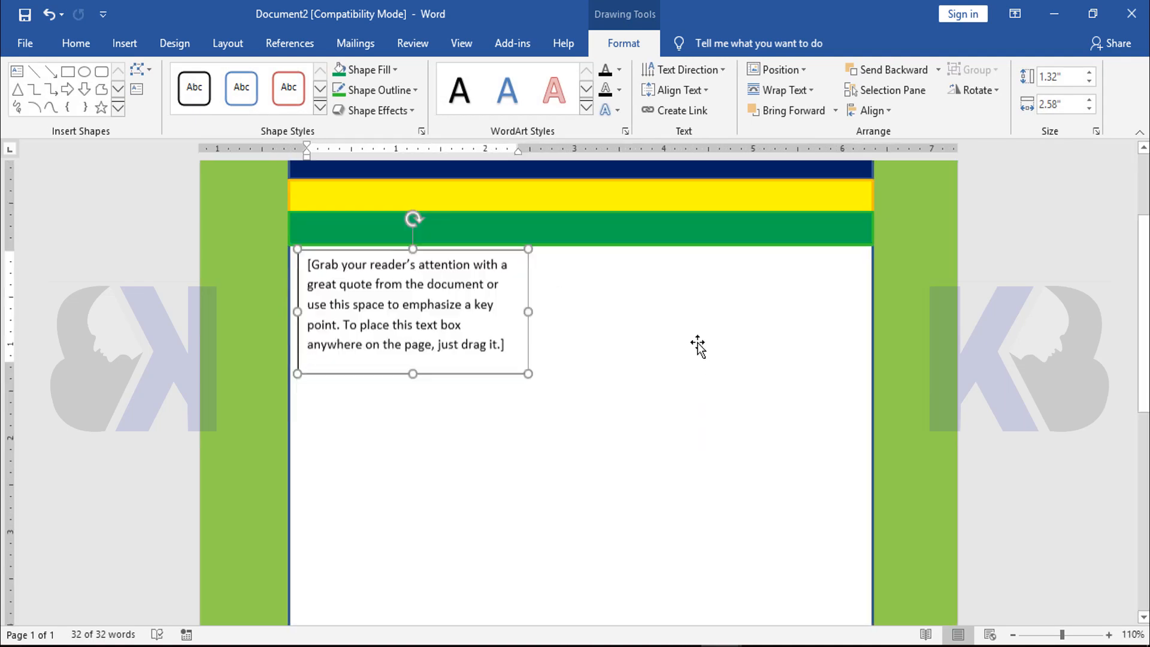
# Enlarge the text box to about 5.85" high by 6.37" wide over the white area and delete its placeholder text
pyautogui.moveTo(532, 367); pyautogui.dragTo(867, 611)
pyautogui.scroll(5, 767, 347)
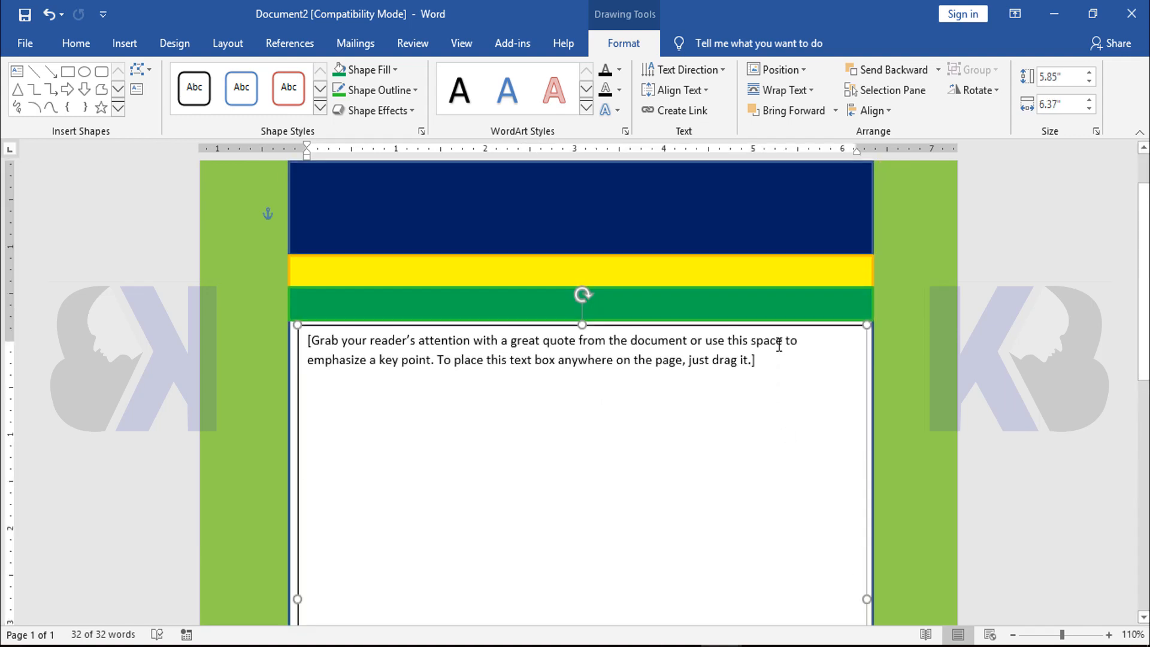
pyautogui.click(725, 367)
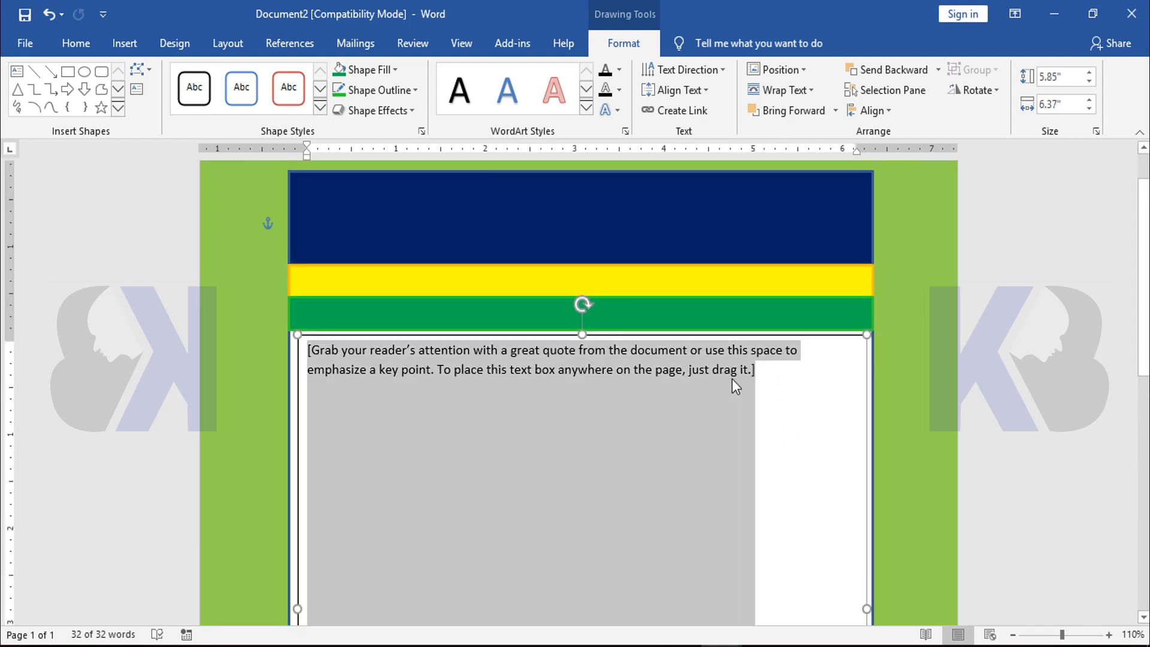
pyautogui.press('Delete')
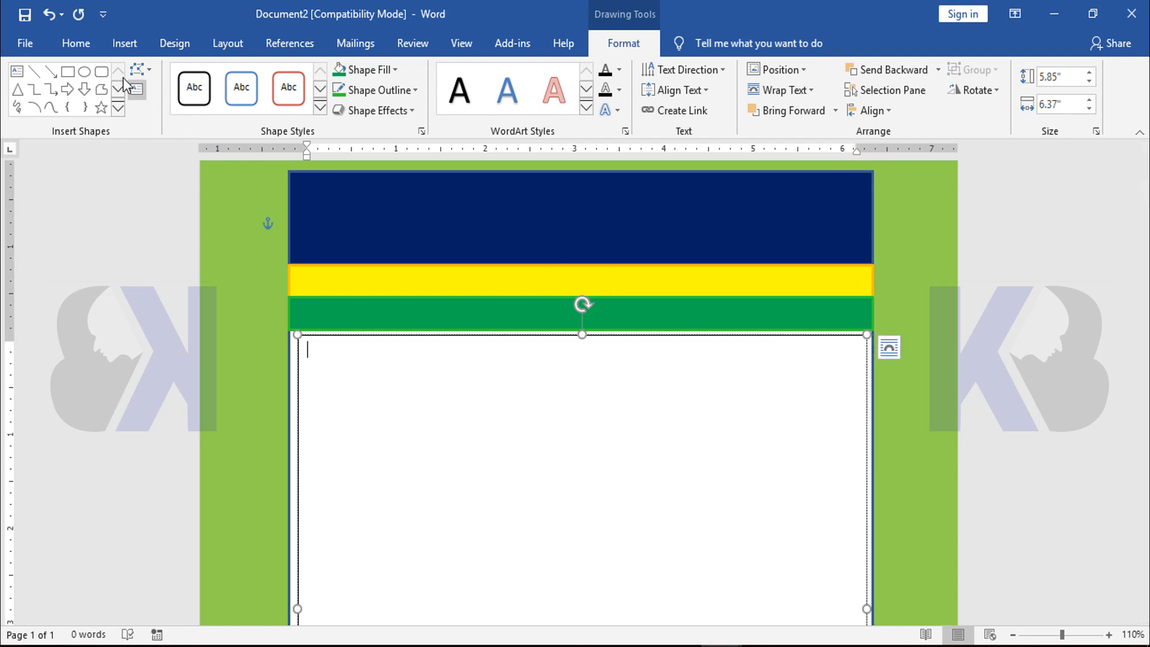
# Insert a table with five columns and six rows inside the empty text box
pyautogui.click(124, 43)
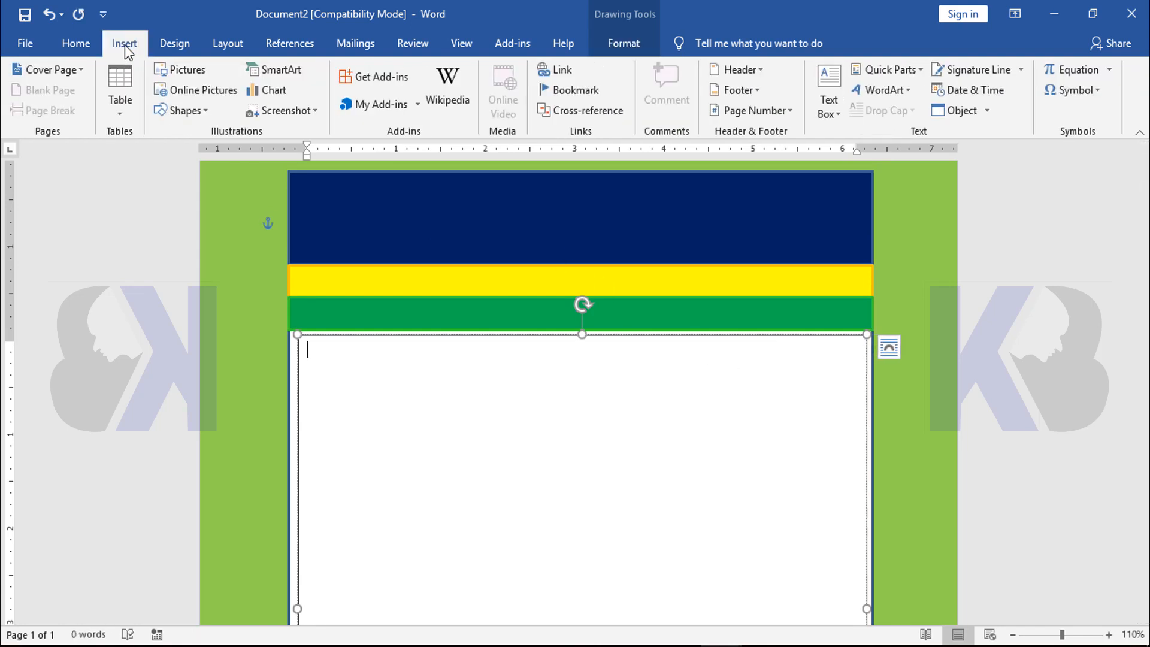
pyautogui.click(121, 114)
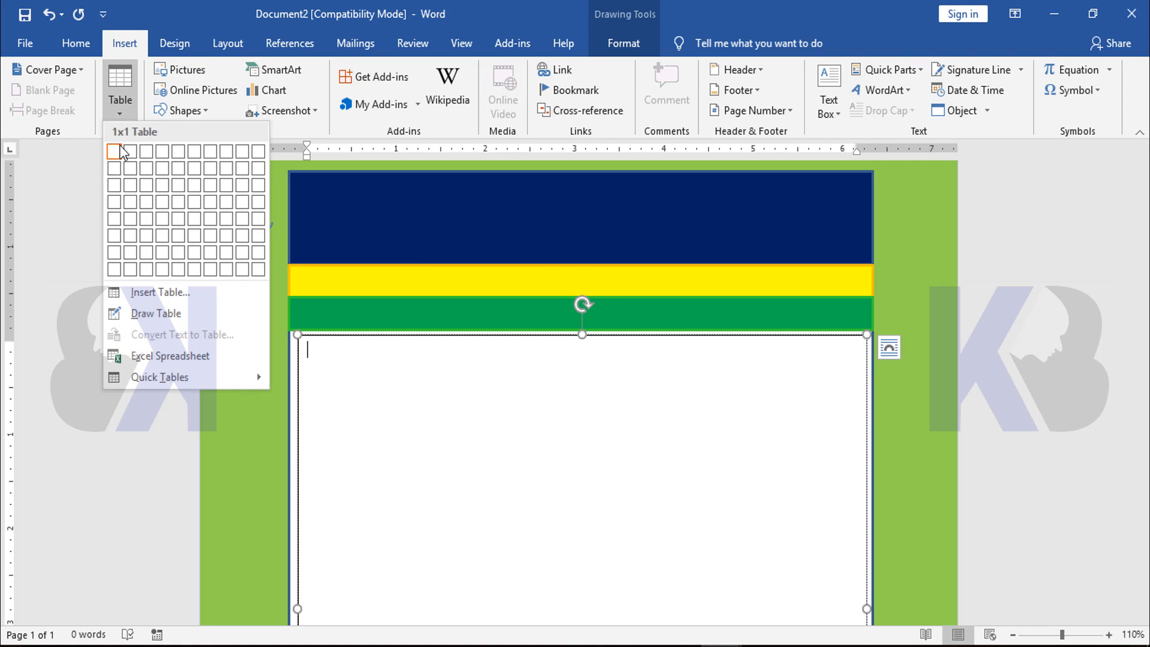
pyautogui.click(178, 235)
pyautogui.scroll(-1, 819, 402)
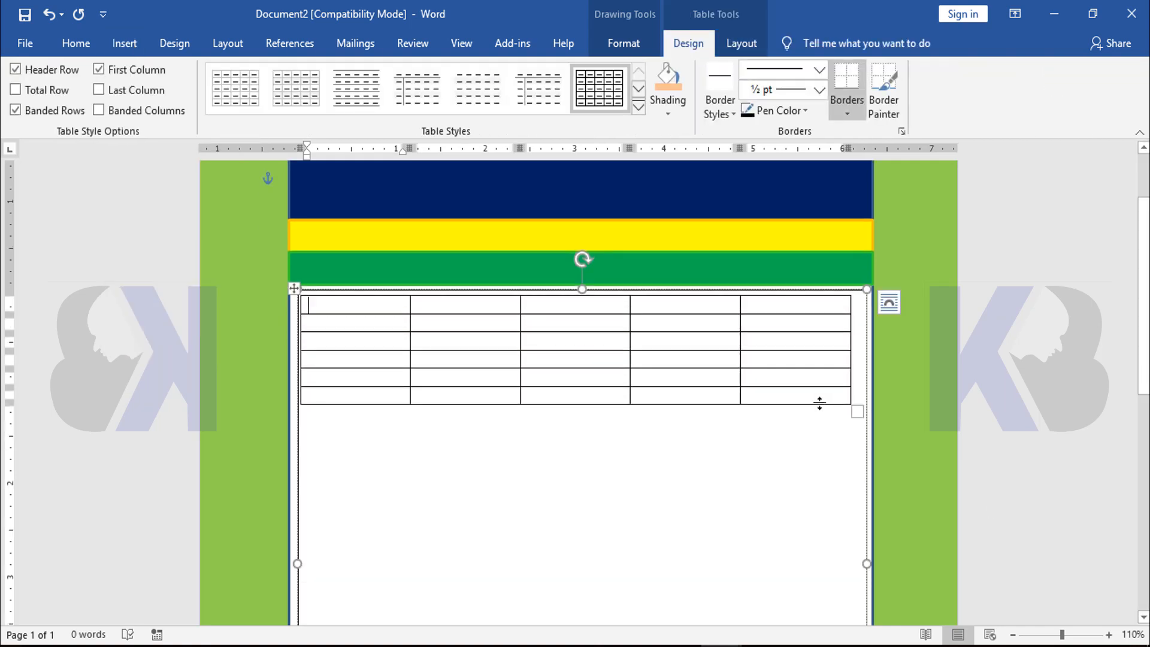
# Add rows at the end of the table until it has about 21 rows
pyautogui.click(832, 394)
pyautogui.scroll(-4, 843, 370)
pyautogui.scroll(-3, 860, 349)
pyautogui.press('Tab')
pyautogui.press('Tab')
pyautogui.press('Tab')
pyautogui.press('Tab')
pyautogui.press('Tab')
pyautogui.press('Tab')
pyautogui.press('Tab')
pyautogui.press('Tab')
pyautogui.press('Tab')
pyautogui.press('Tab')
pyautogui.press('Tab')
pyautogui.press('Tab')
pyautogui.press('Tab')
pyautogui.press('Tab')
pyautogui.press('Tab')
pyautogui.press('Tab')
pyautogui.press('Tab')
pyautogui.press('Tab')
pyautogui.press('Tab')
pyautogui.press('Tab')
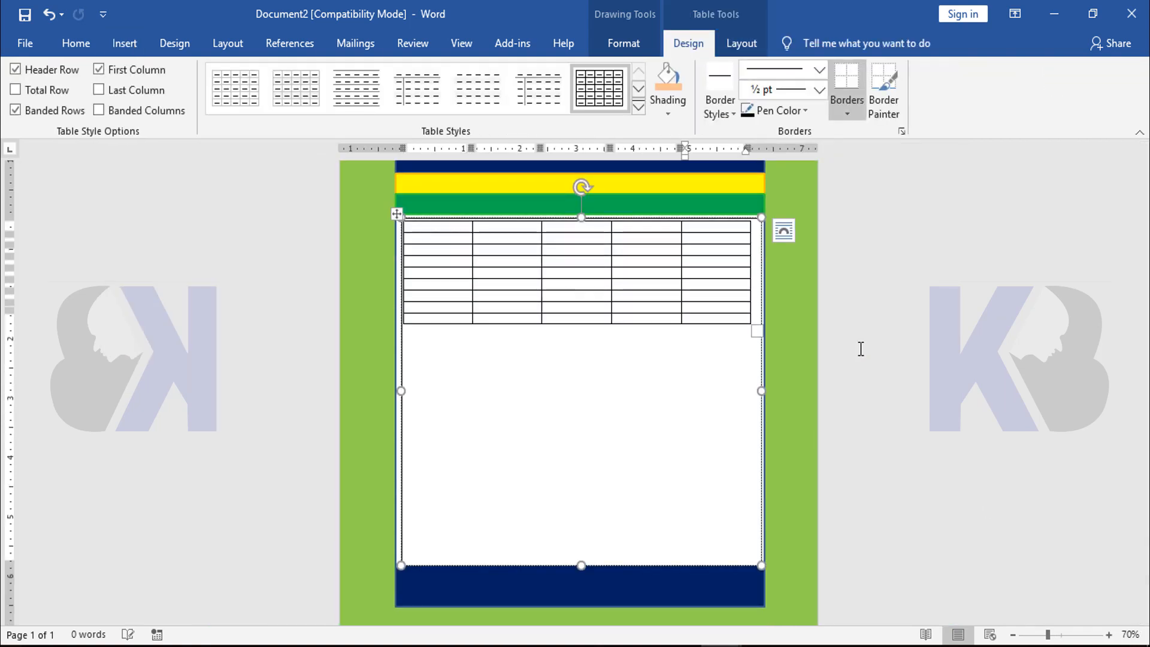
pyautogui.press('Tab')
pyautogui.press('Tab')
pyautogui.press('Tab')
pyautogui.press('Tab')
pyautogui.press('Tab')
pyautogui.press('Tab')
pyautogui.press('Tab')
pyautogui.press('Tab')
pyautogui.press('Tab')
pyautogui.press('Tab')
pyautogui.press('Tab')
pyautogui.press('Tab')
pyautogui.press('Tab')
pyautogui.press('Tab')
pyautogui.press('Tab')
pyautogui.press('Tab')
pyautogui.press('Tab')
pyautogui.press('Tab')
pyautogui.press('Tab')
pyautogui.press('Tab')
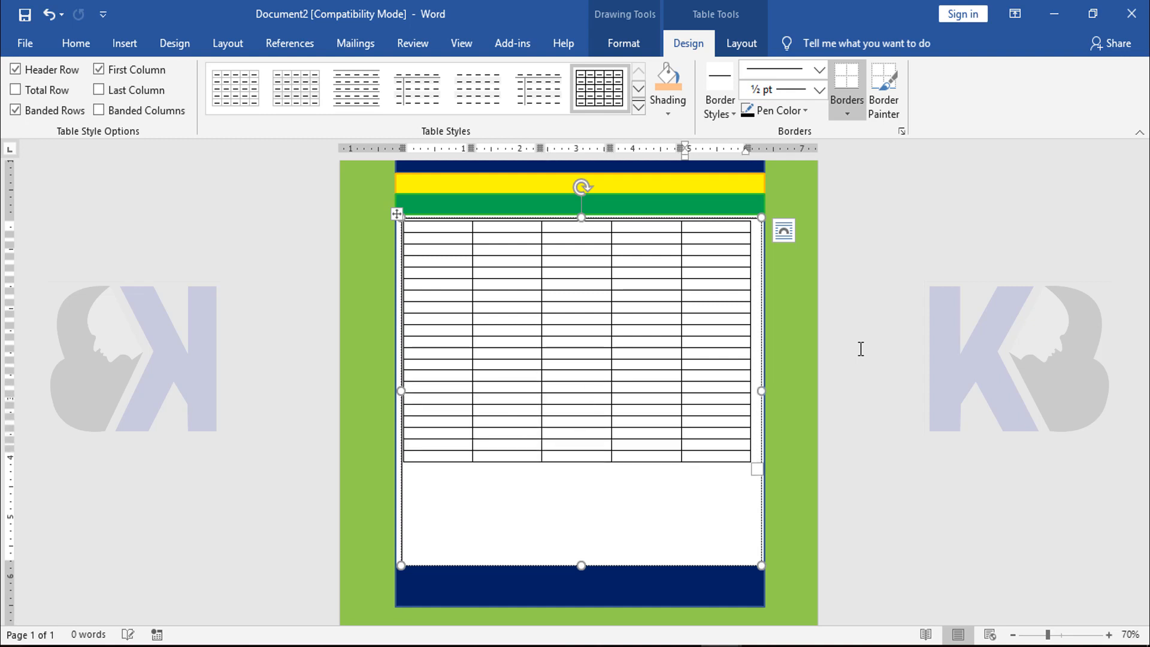
# Stretch the table from its lower-right corner so it fills the text box down to the footer
pyautogui.keyDown('ctrl'); pyautogui.scroll(3, 869, 349); pyautogui.keyUp('ctrl')
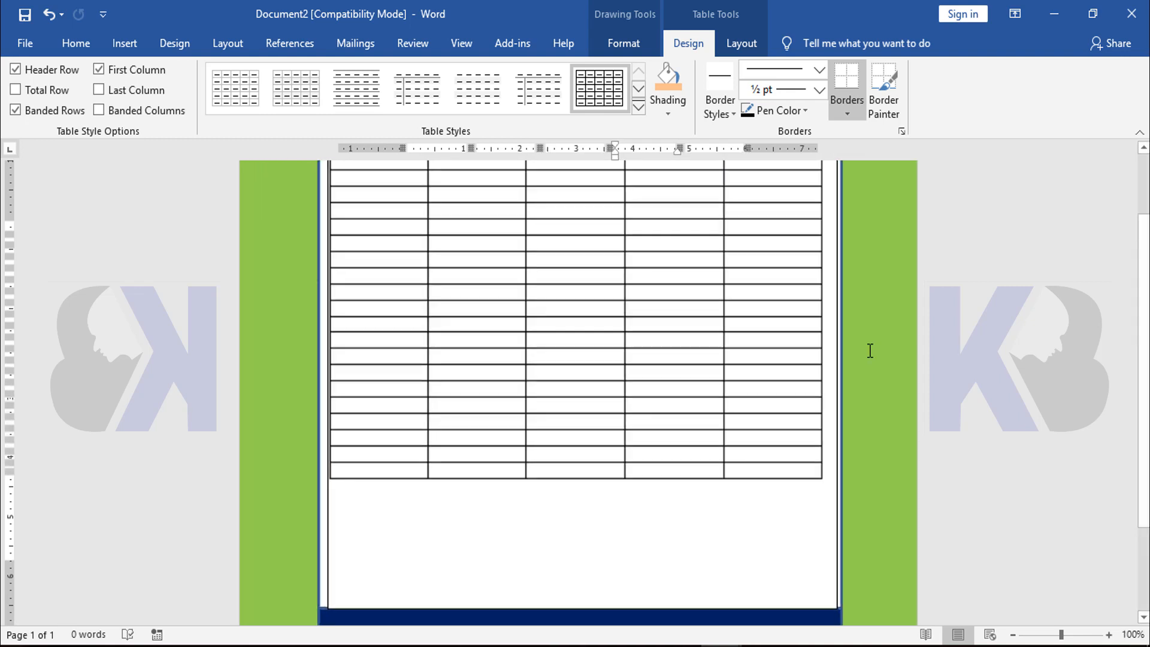
pyautogui.scroll(-4, 870, 347)
pyautogui.scroll(1, 829, 327)
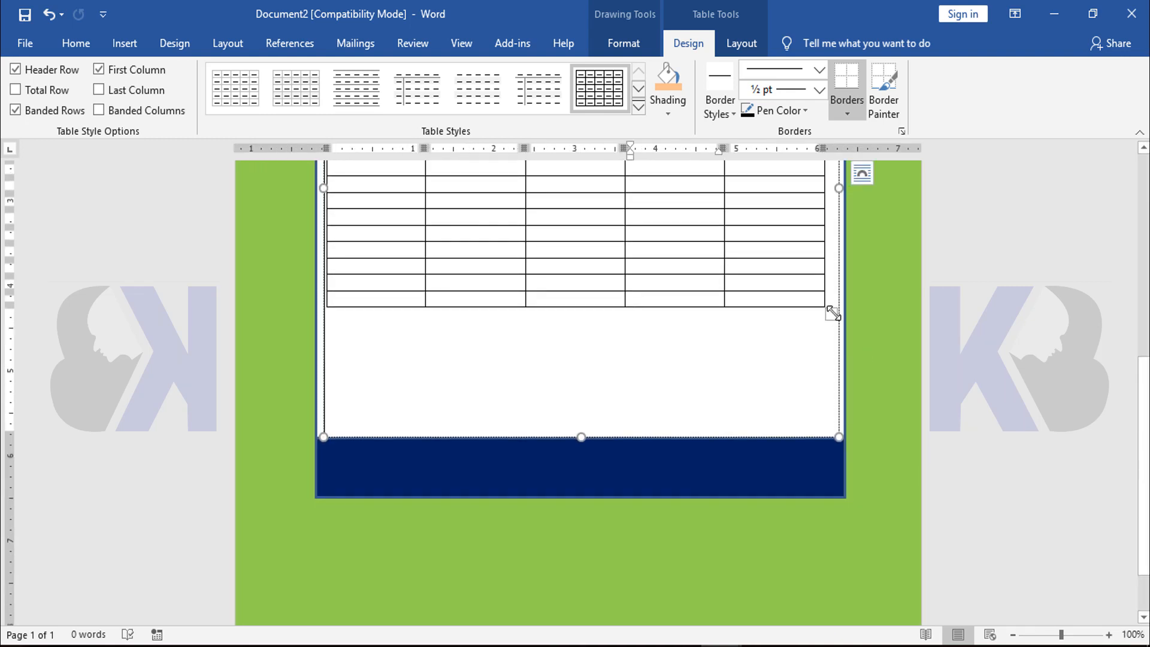
pyautogui.moveTo(829, 328); pyautogui.dragTo(836, 444)
# Remove the fill and the outline of the text box that holds the table
pyautogui.scroll(2, 910, 384)
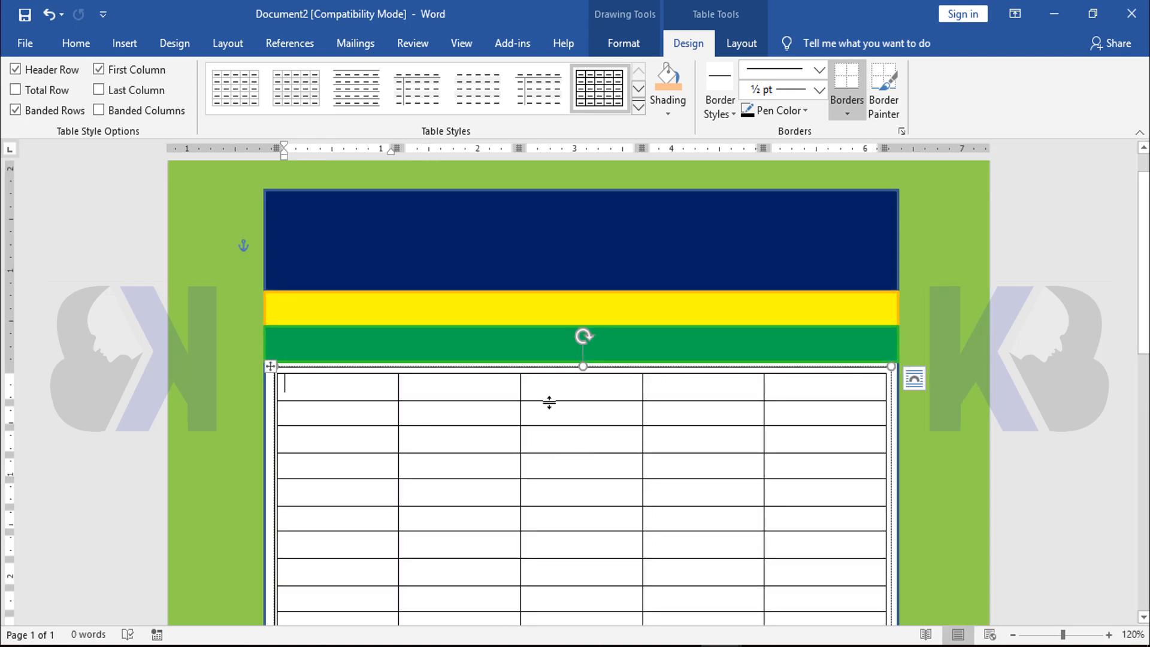
pyautogui.click(445, 368)
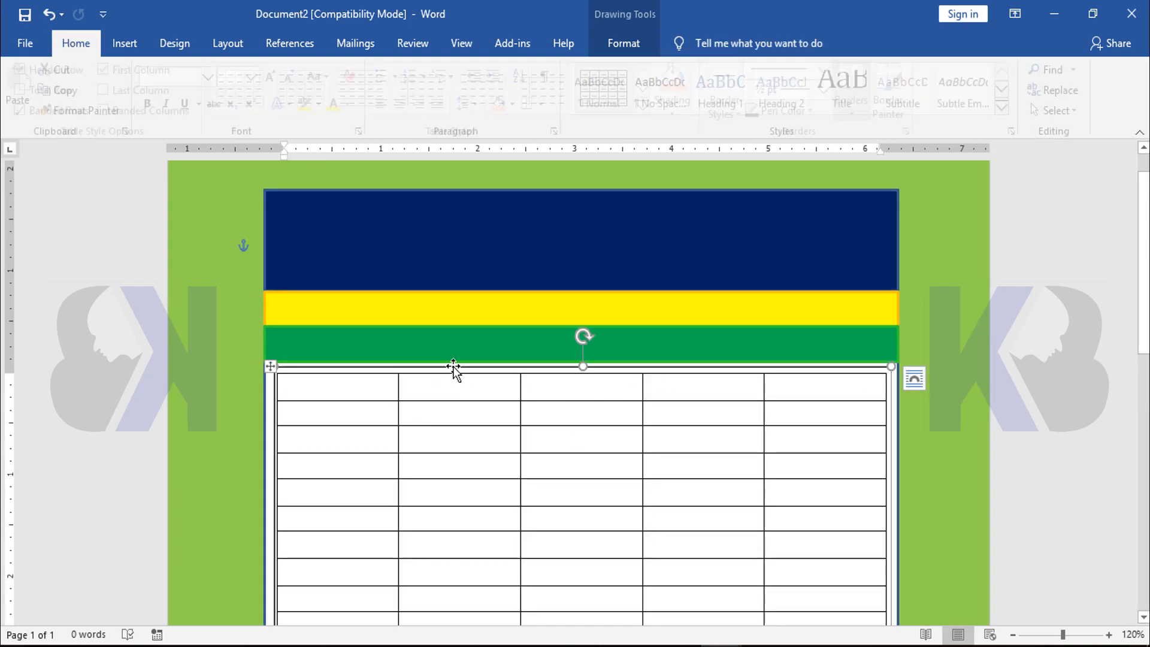
pyautogui.click(623, 46)
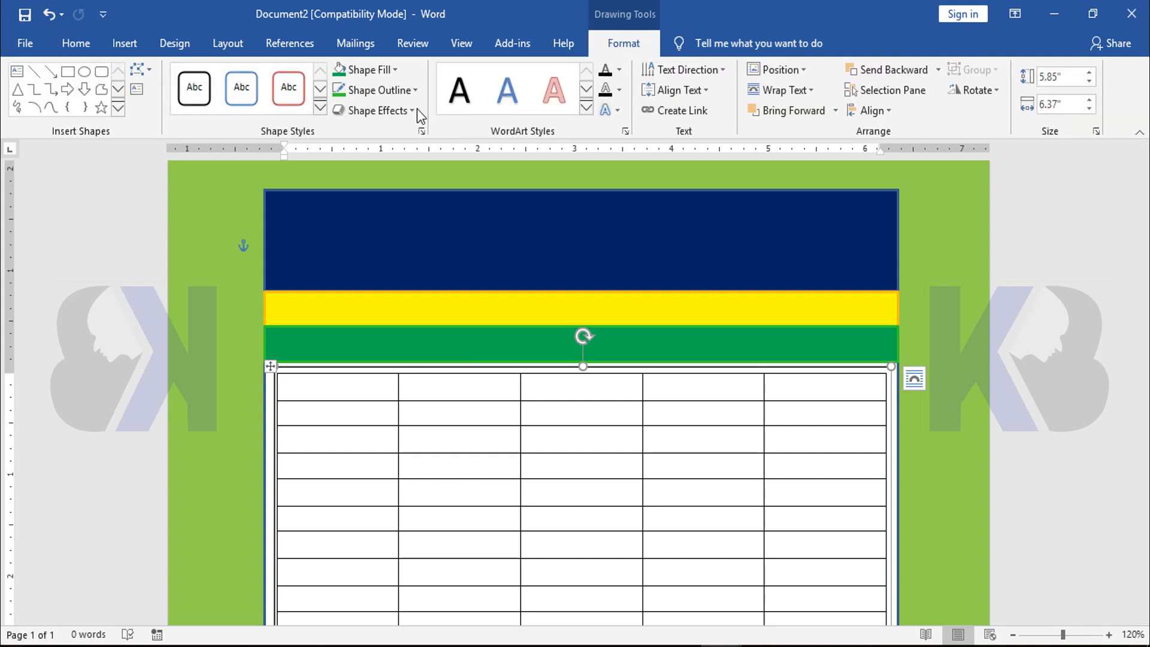
pyautogui.click(394, 71)
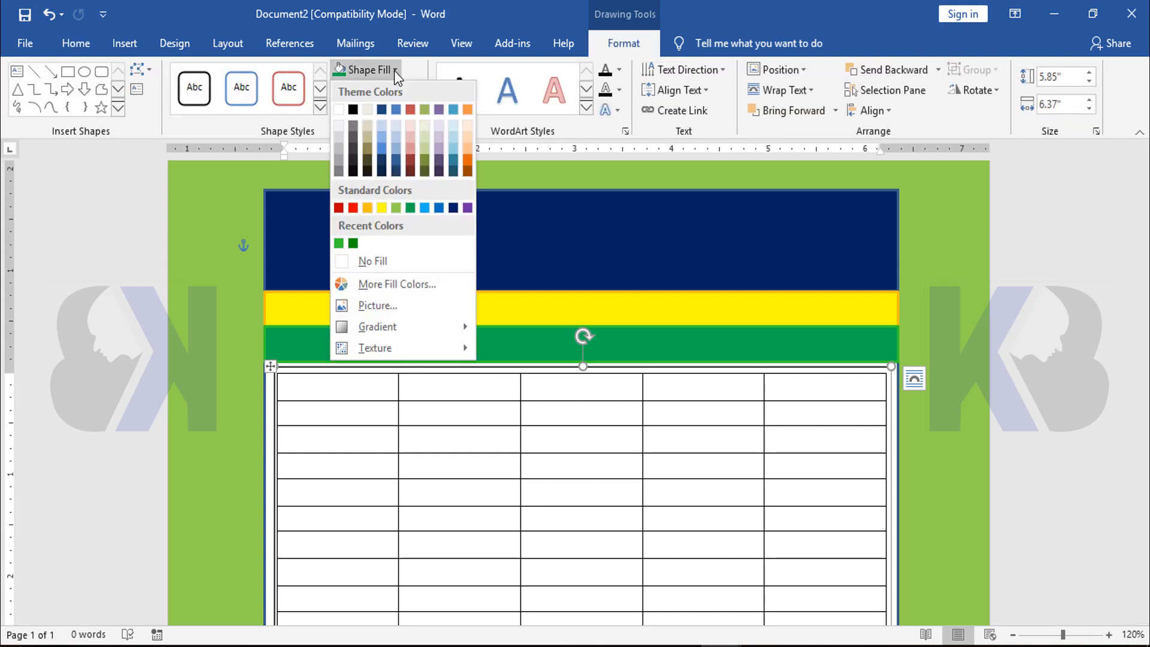
pyautogui.click(375, 260)
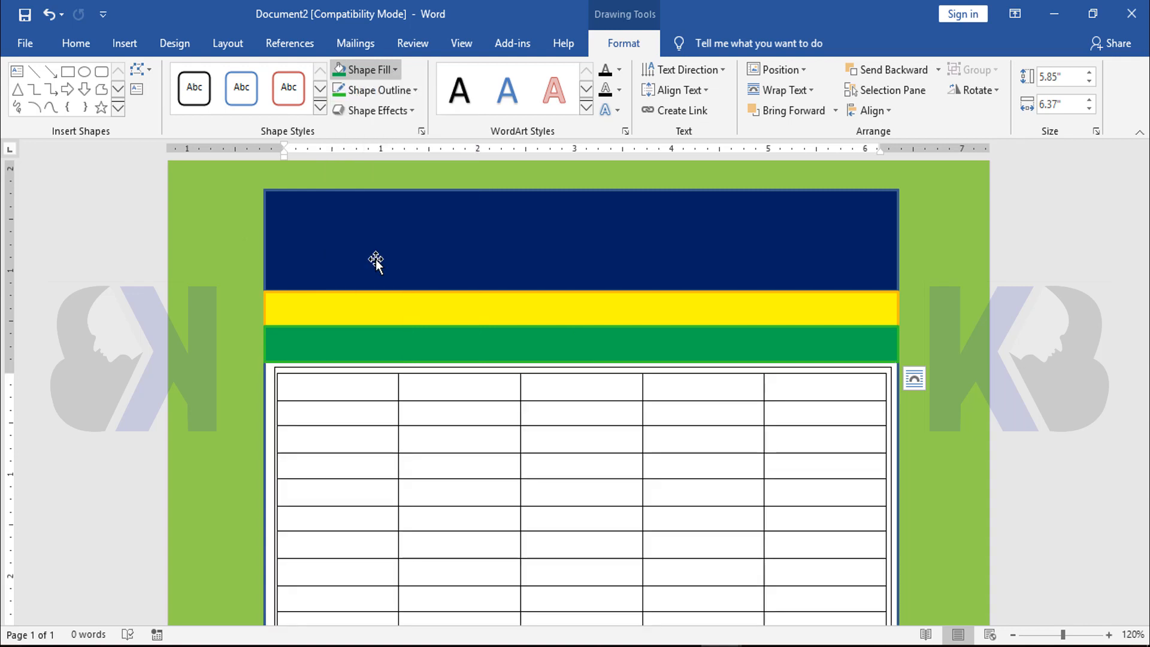
pyautogui.click(381, 91)
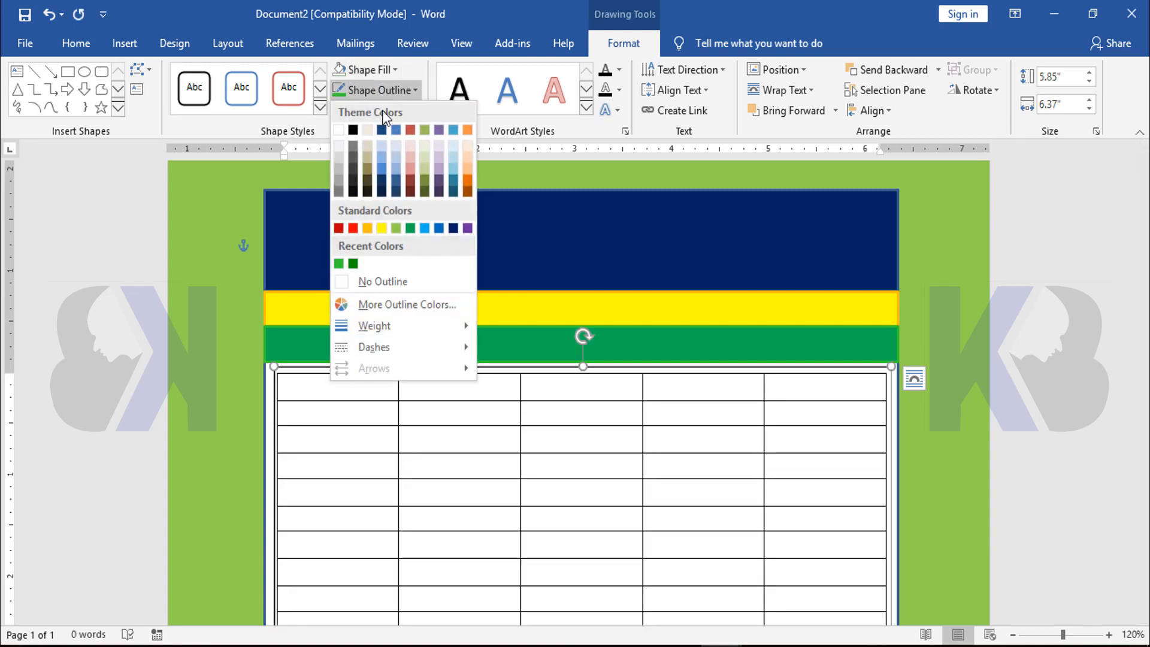
pyautogui.click(372, 286)
pyautogui.click(956, 284)
# Merge the top two cells of each of the five table columns into one tall header cell per column
pyautogui.scroll(-5, 896, 298)
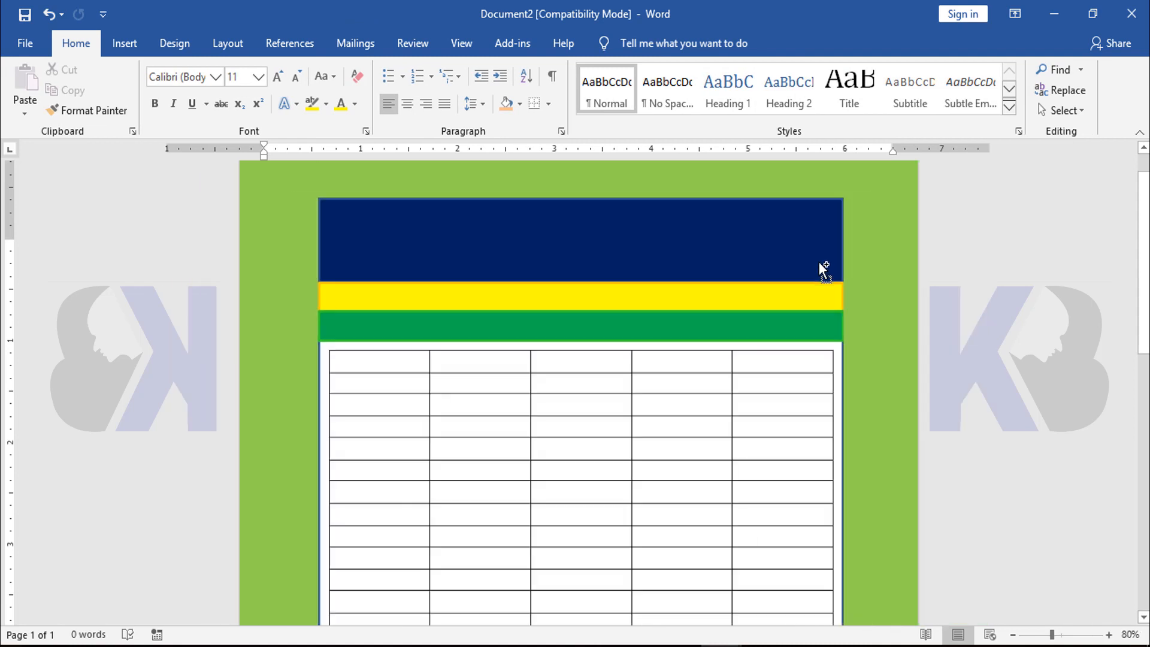
pyautogui.scroll(-1, 847, 254)
pyautogui.scroll(3, 846, 254)
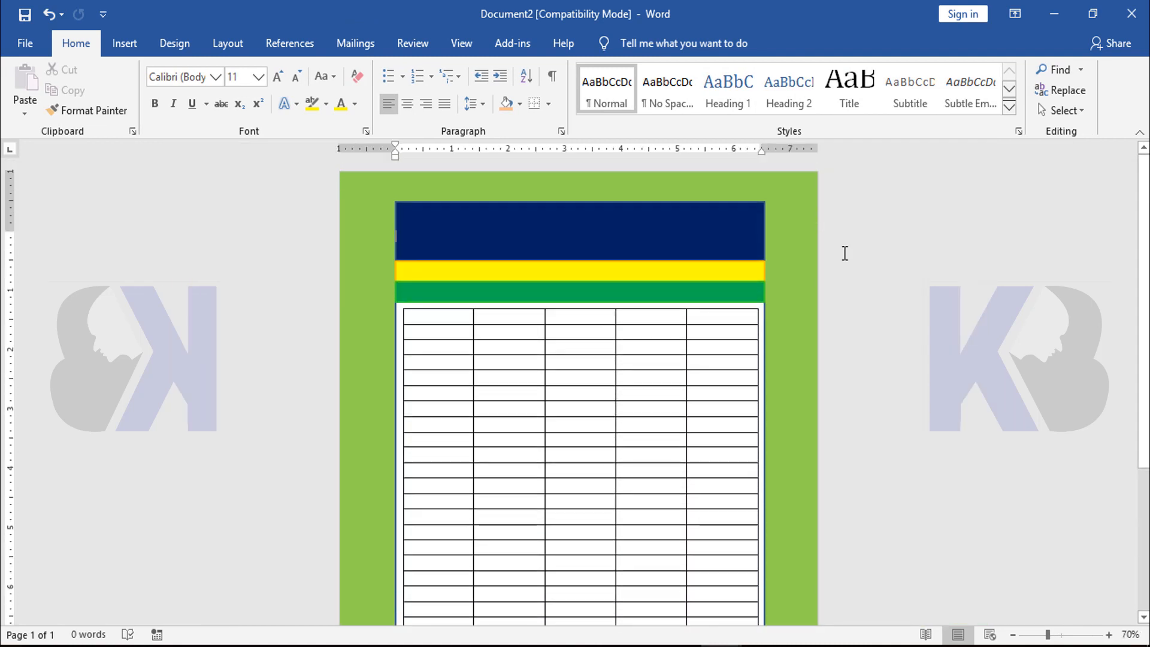
pyautogui.scroll(6, 845, 253)
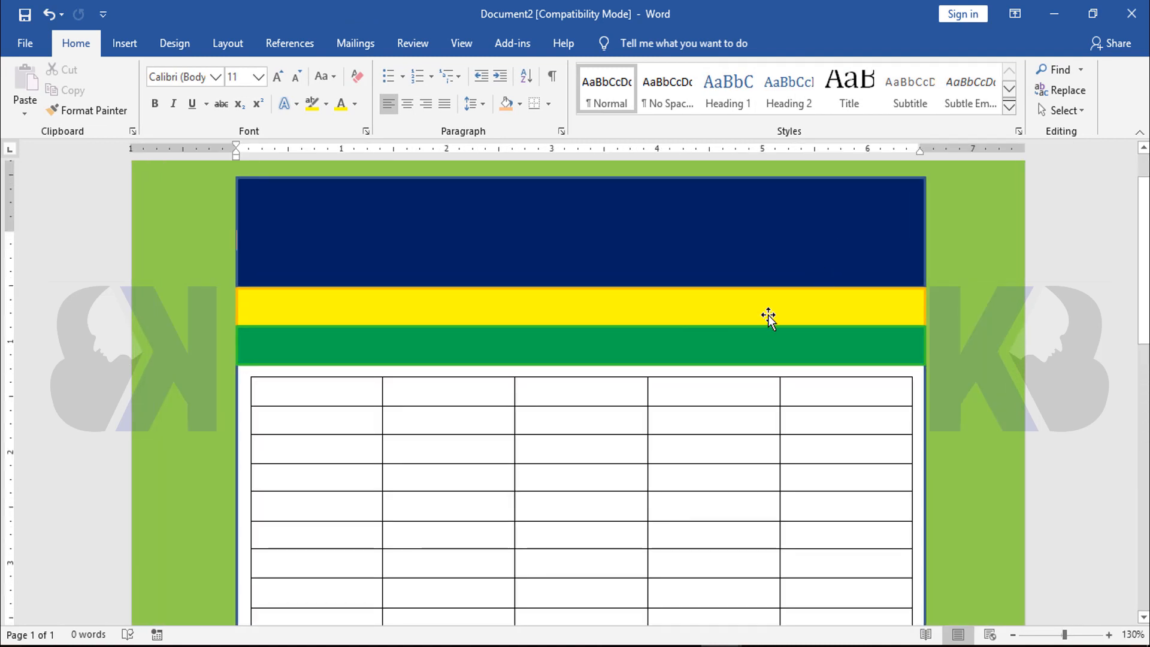
pyautogui.moveTo(287, 390); pyautogui.dragTo(300, 419)
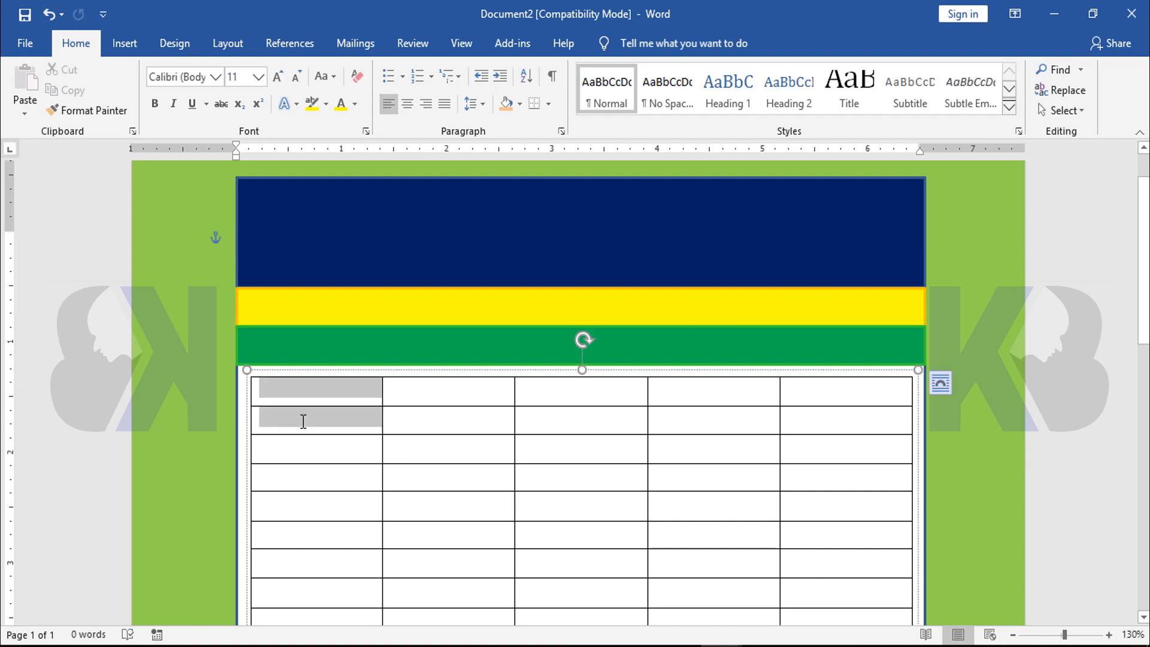
pyautogui.click(690, 44)
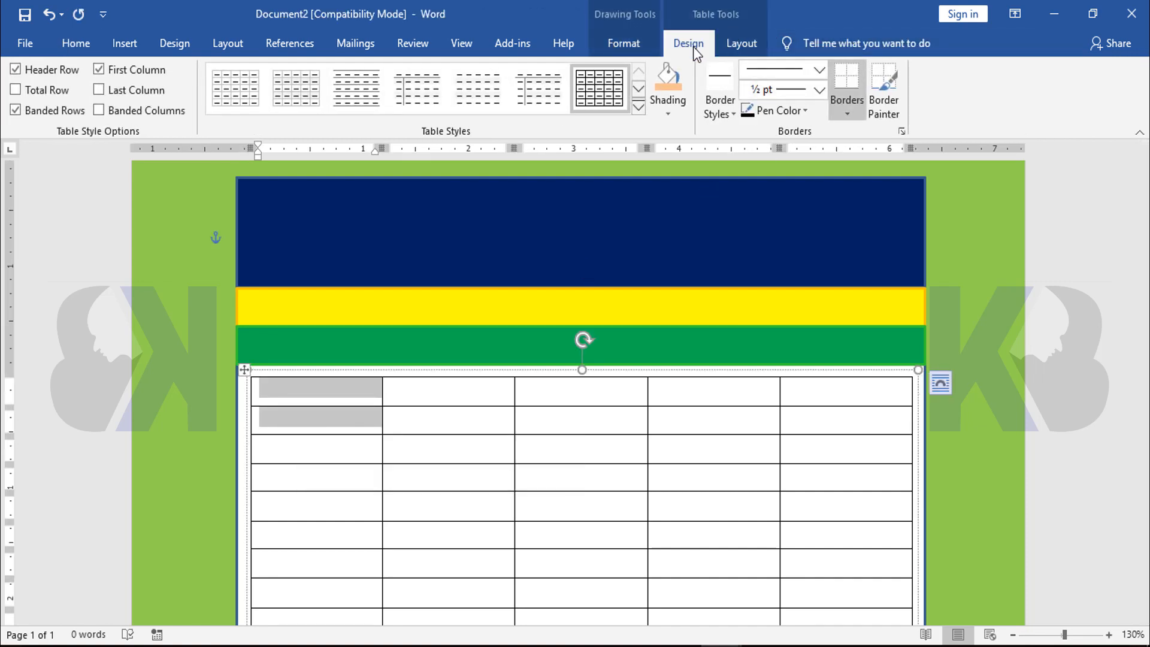
pyautogui.click(747, 45)
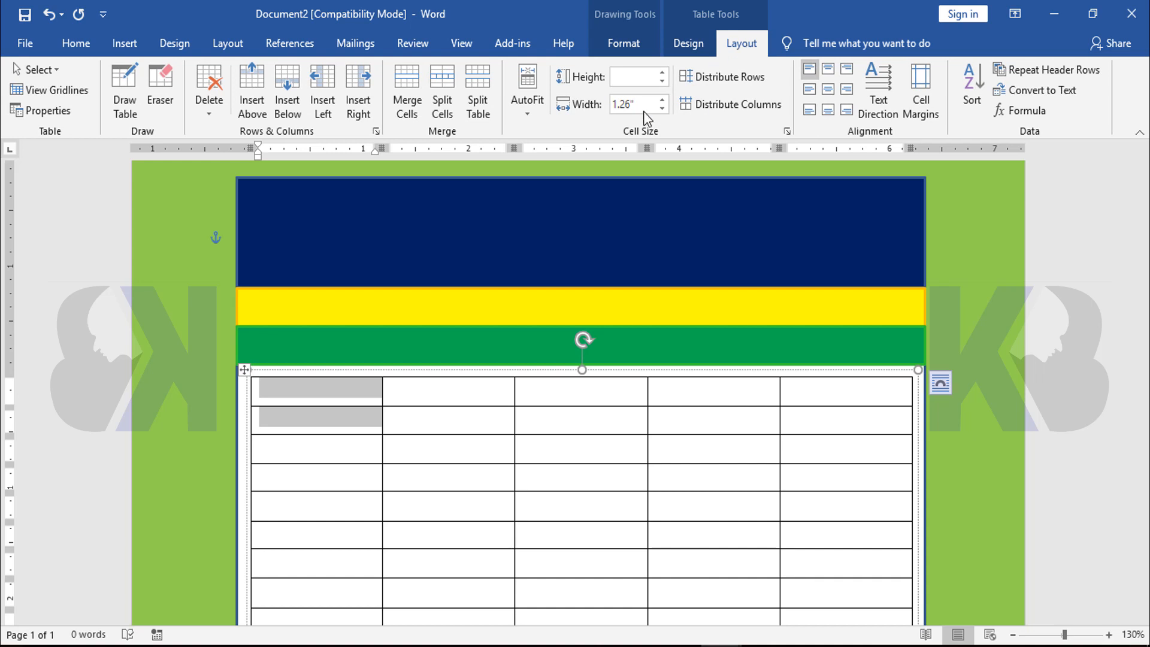
pyautogui.click(411, 84)
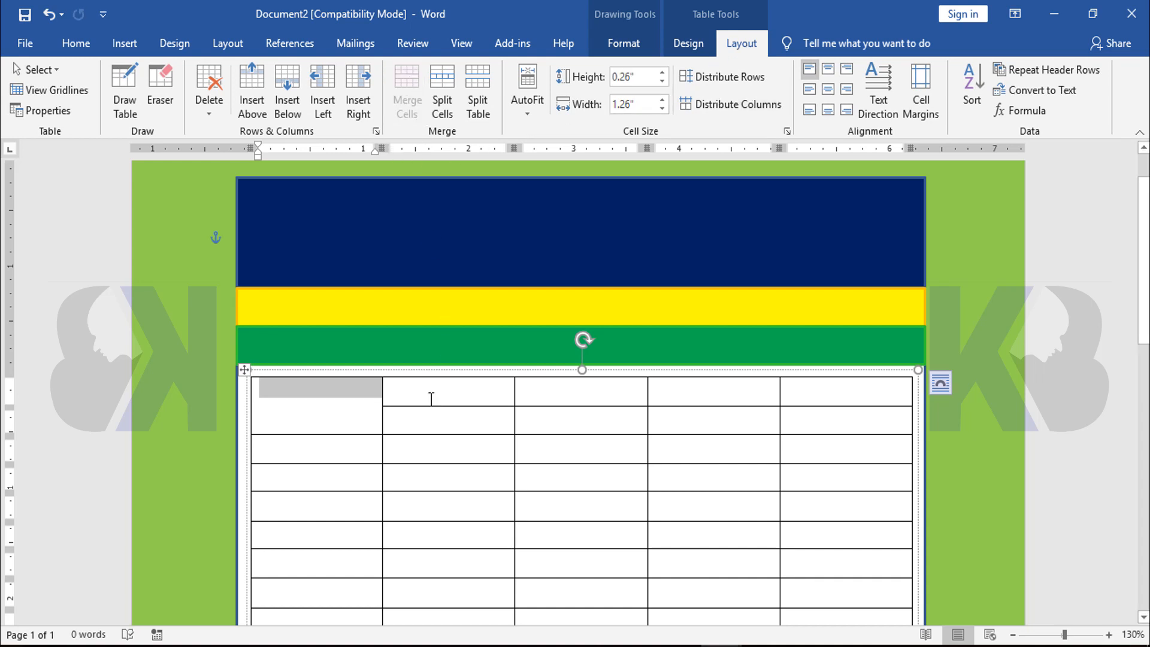
pyautogui.moveTo(431, 398); pyautogui.dragTo(432, 418)
pyautogui.click(407, 90)
pyautogui.moveTo(572, 389); pyautogui.dragTo(570, 428)
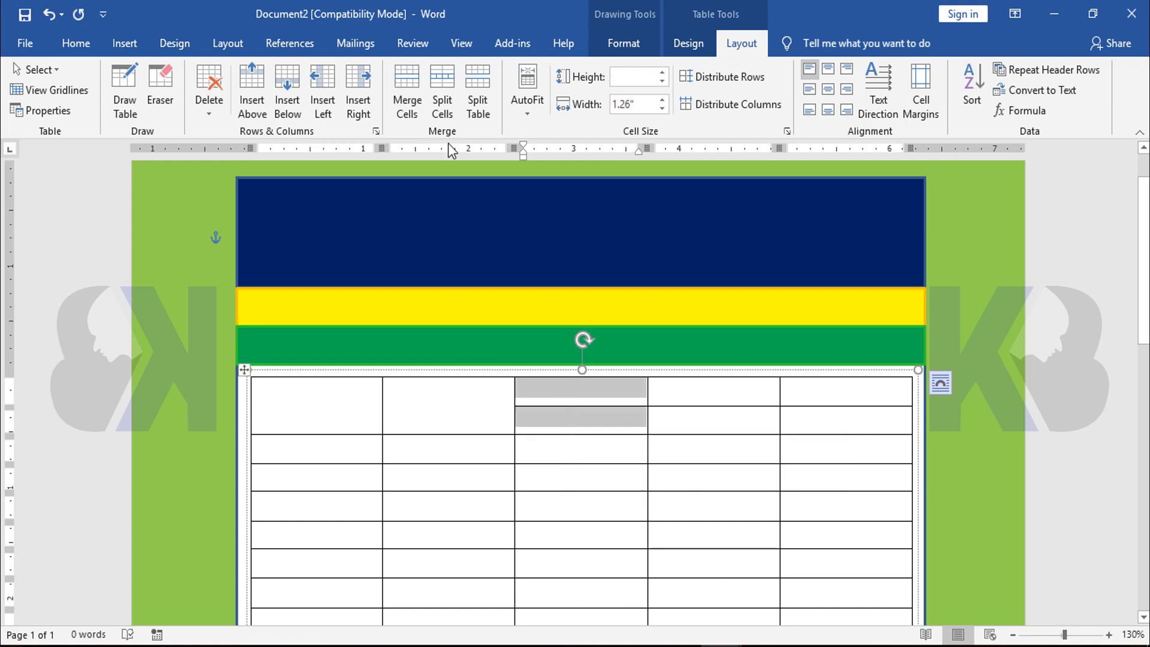
pyautogui.click(408, 90)
pyautogui.moveTo(707, 390); pyautogui.dragTo(706, 422)
pyautogui.click(407, 90)
pyautogui.moveTo(854, 390); pyautogui.dragTo(855, 423)
pyautogui.click(407, 90)
# Merge the table's bottom two rows into one tall row, joining the second and third columns into a single cell
pyautogui.scroll(-3, 809, 466)
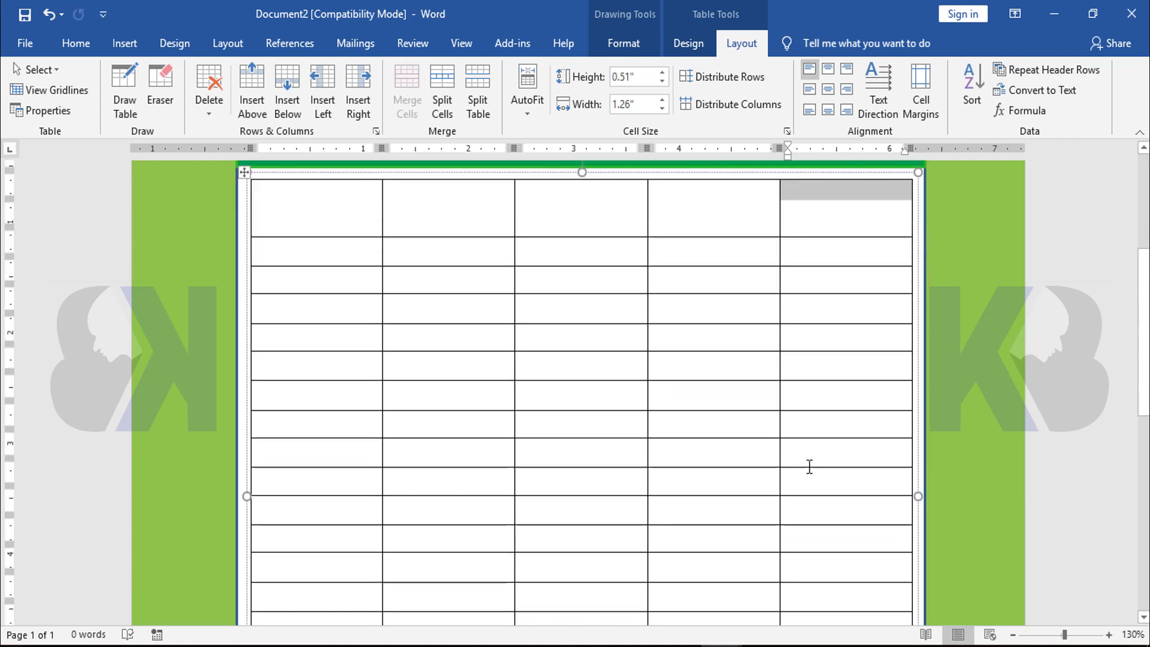
pyautogui.scroll(-6, 809, 467)
pyautogui.scroll(3, 719, 451)
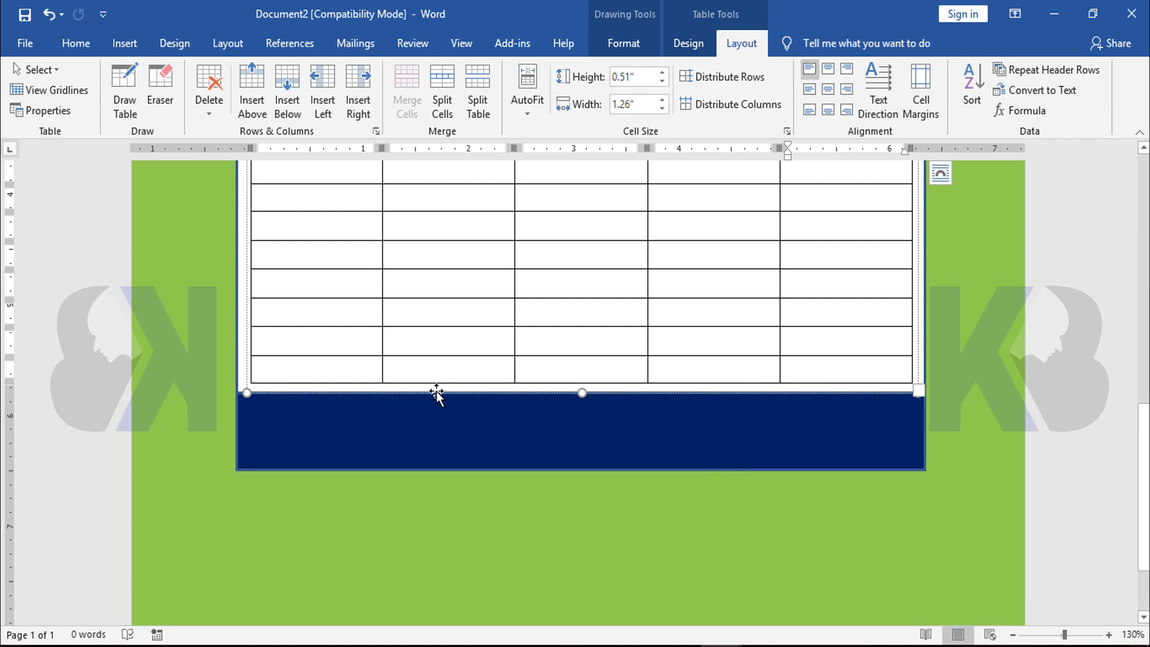
pyautogui.moveTo(321, 351); pyautogui.dragTo(322, 368)
pyautogui.click(407, 90)
pyautogui.moveTo(419, 337); pyautogui.dragTo(555, 357)
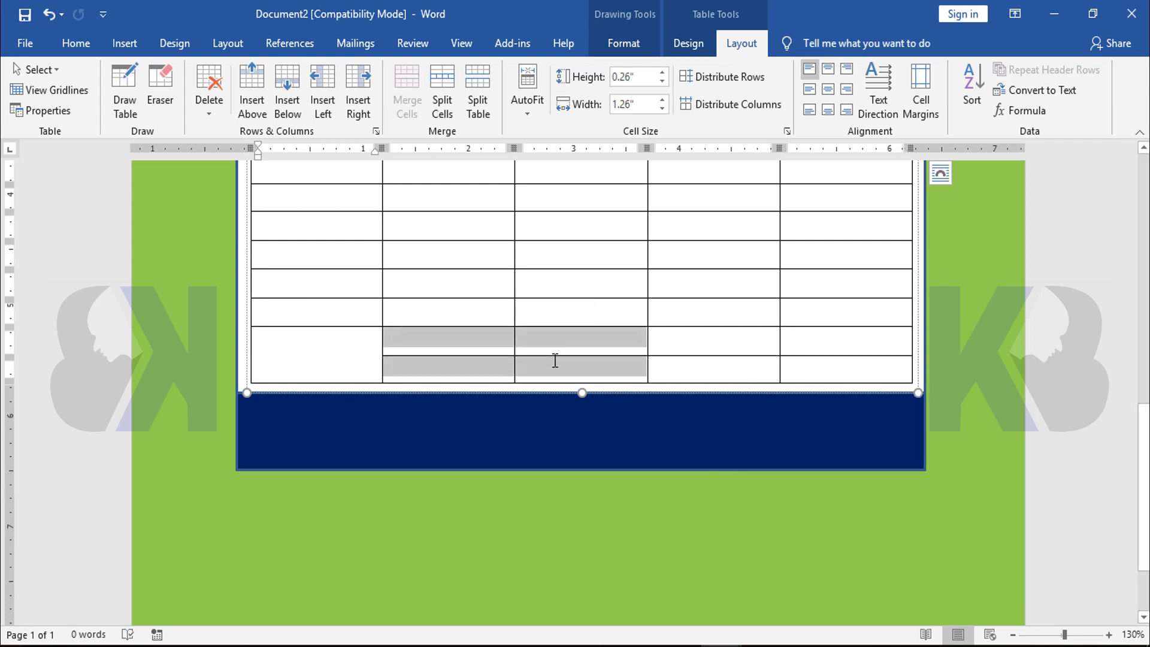
pyautogui.click(407, 90)
pyautogui.moveTo(725, 346); pyautogui.dragTo(739, 367)
pyautogui.click(408, 90)
pyautogui.moveTo(845, 341); pyautogui.dragTo(847, 367)
pyautogui.click(407, 90)
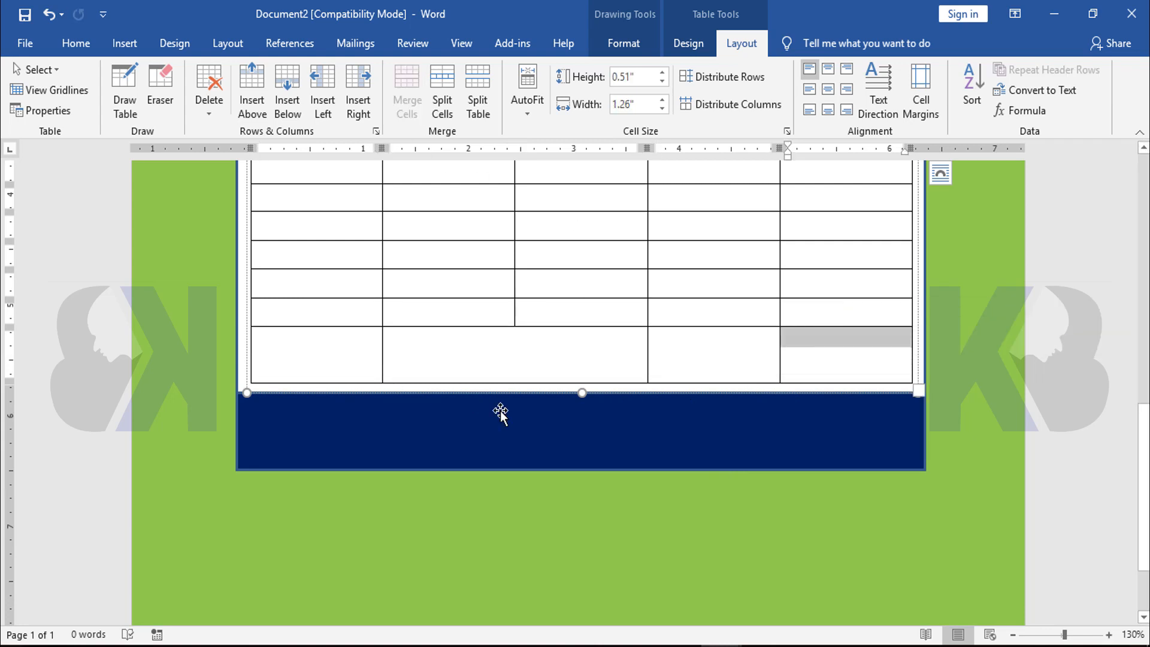
# Shade the table's merged header row with the dark orange theme color
pyautogui.scroll(8, 685, 461)
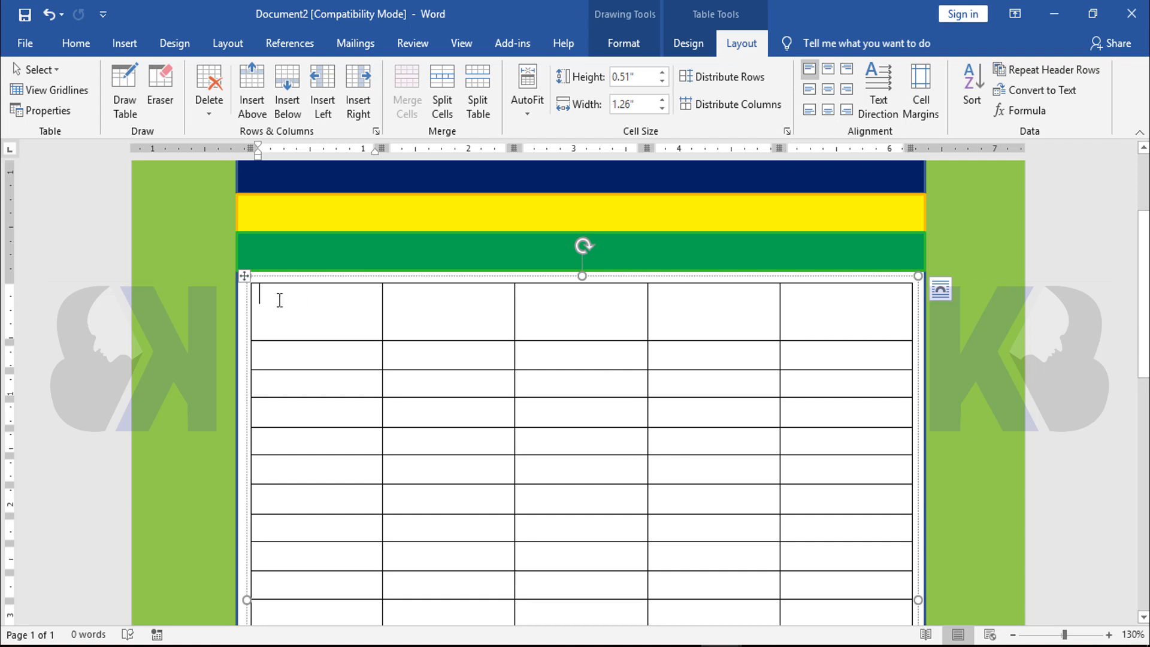
pyautogui.moveTo(281, 301); pyautogui.dragTo(843, 327)
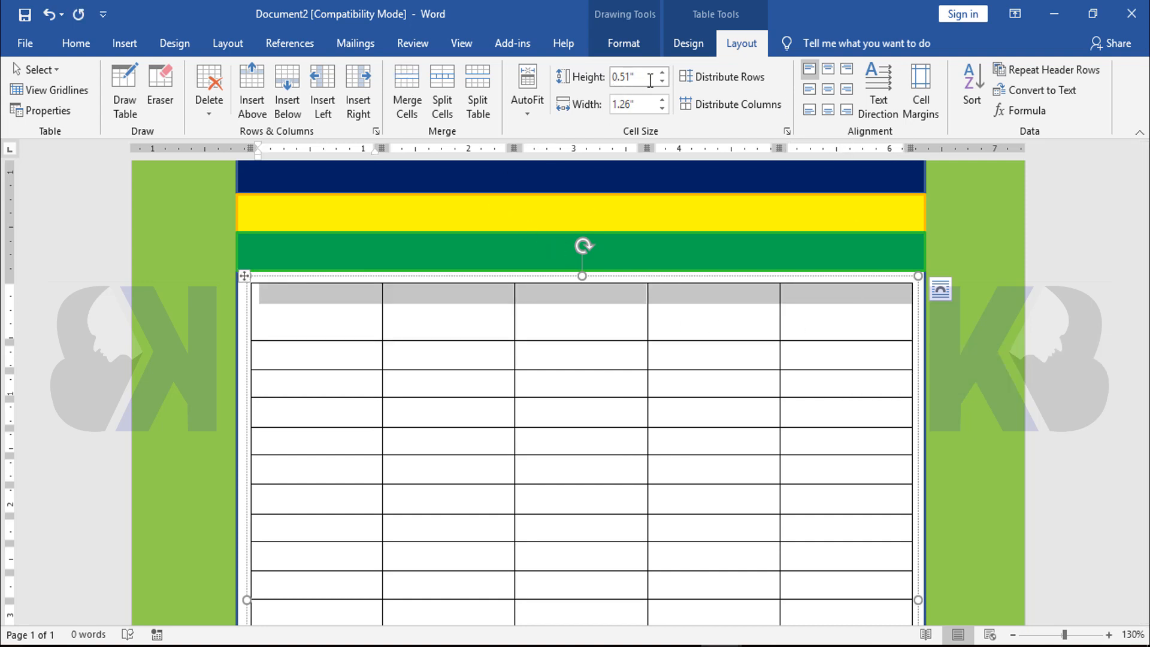
pyautogui.click(687, 44)
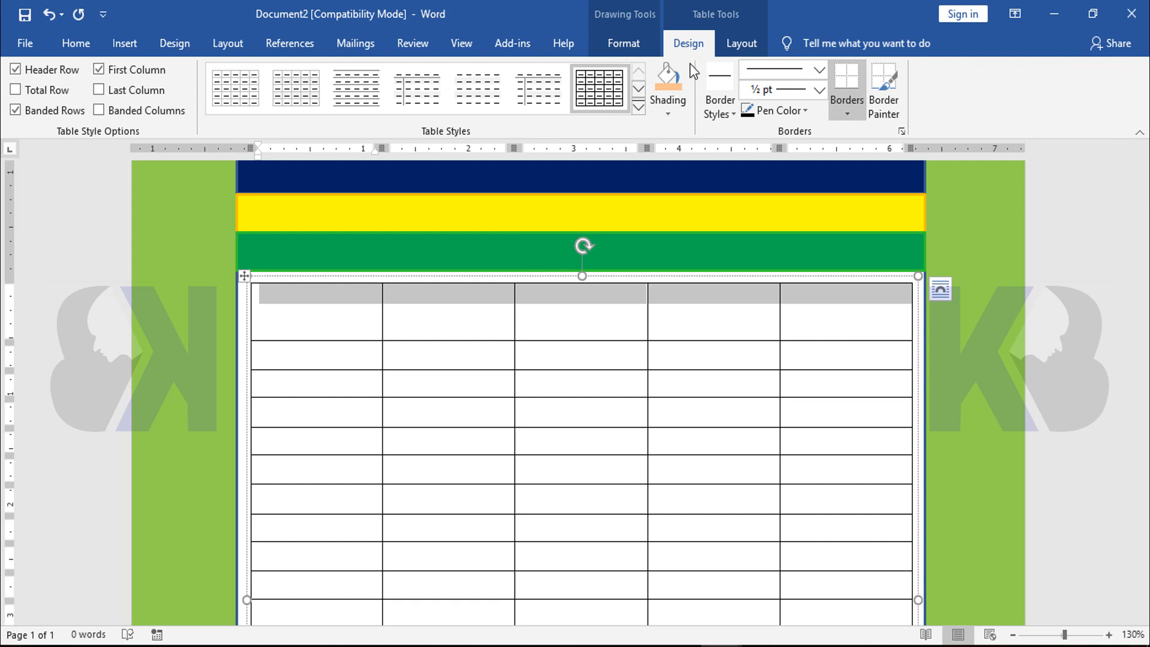
pyautogui.click(667, 114)
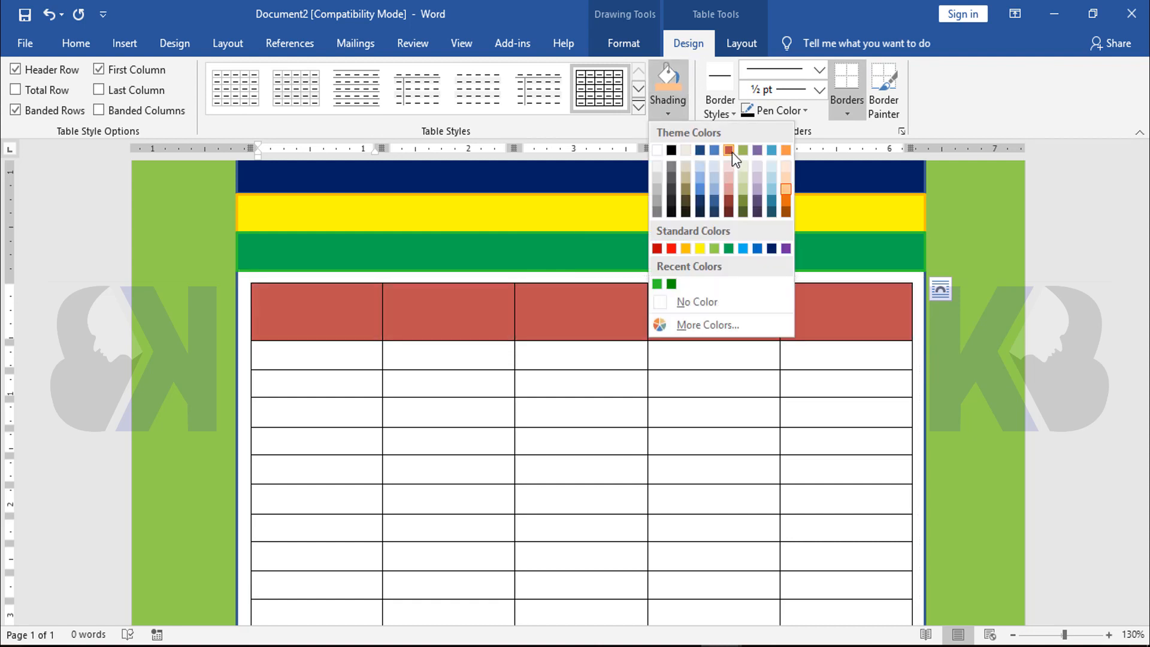
pyautogui.click(786, 203)
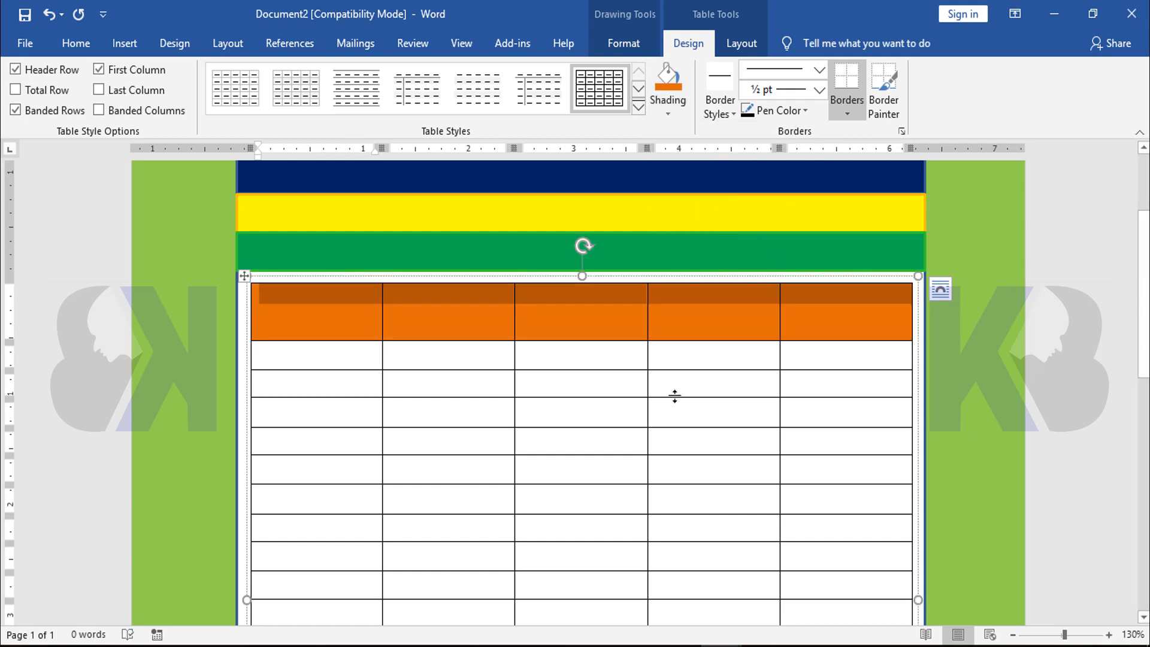
# Shade the table's merged bottom row with the light orange theme color and deselect the table
pyautogui.scroll(-10, 688, 320)
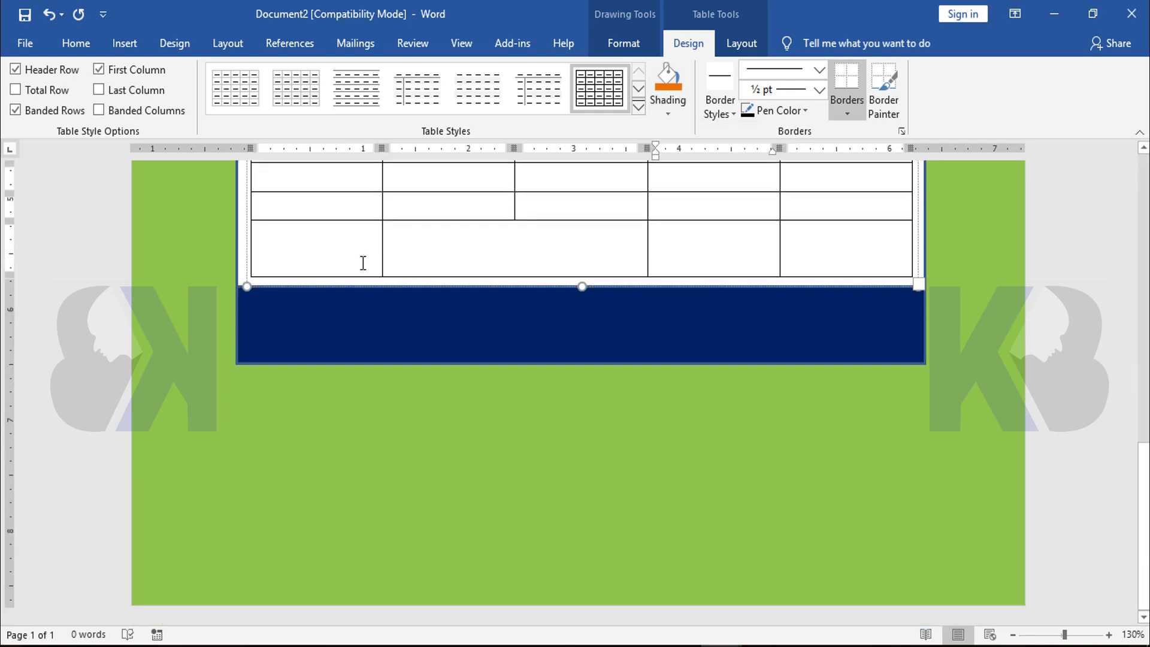
pyautogui.moveTo(316, 246); pyautogui.dragTo(838, 235)
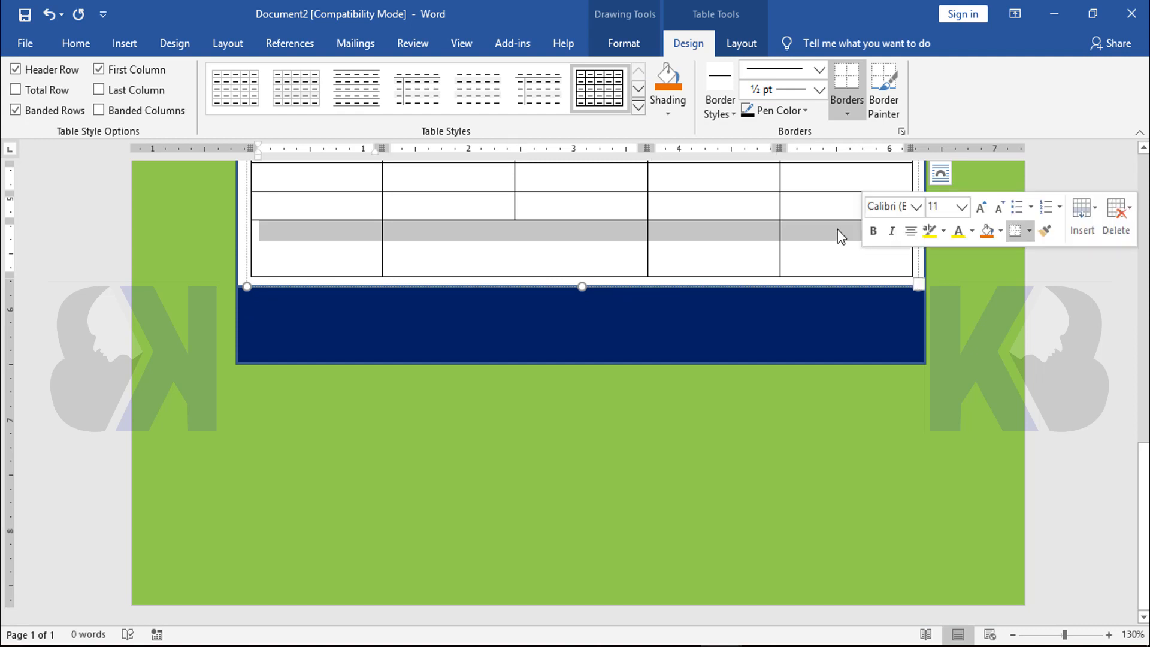
pyautogui.click(675, 113)
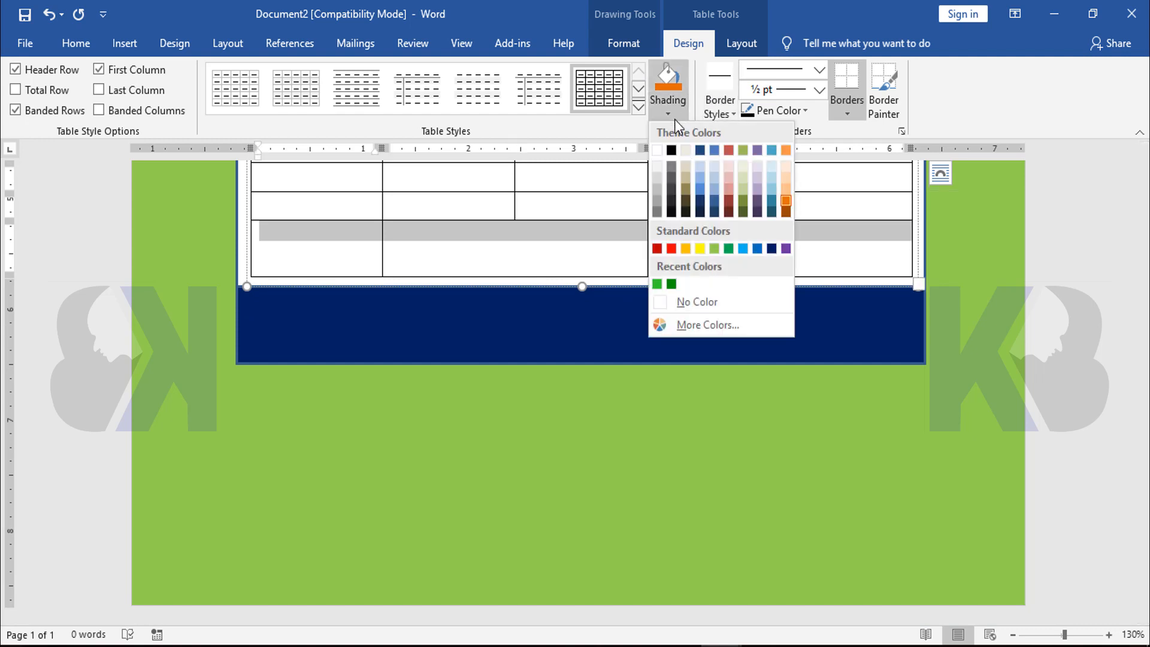
pyautogui.click(787, 191)
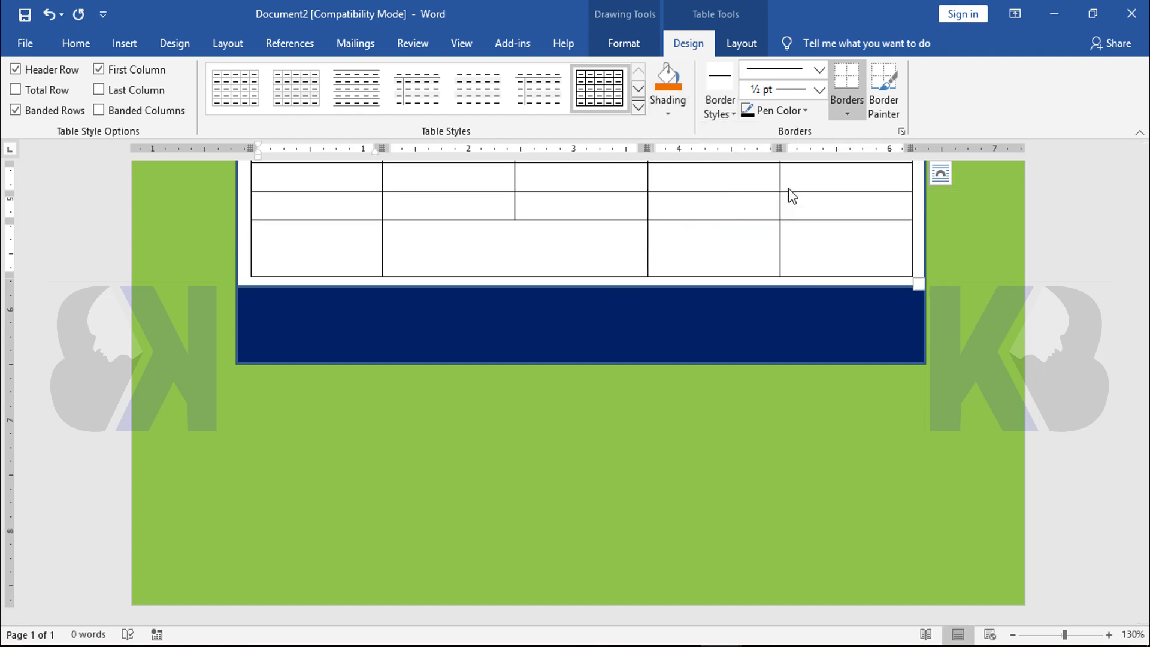
pyautogui.click(625, 264)
pyautogui.scroll(7, 739, 360)
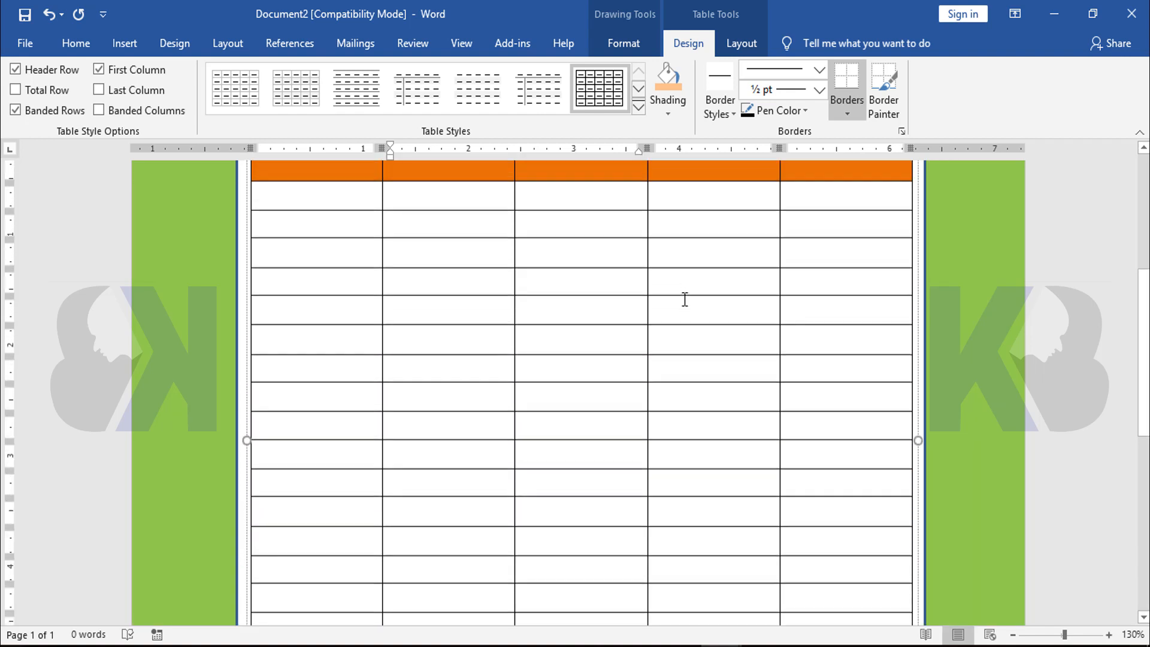
pyautogui.scroll(3, 685, 299)
pyautogui.scroll(3, 683, 300)
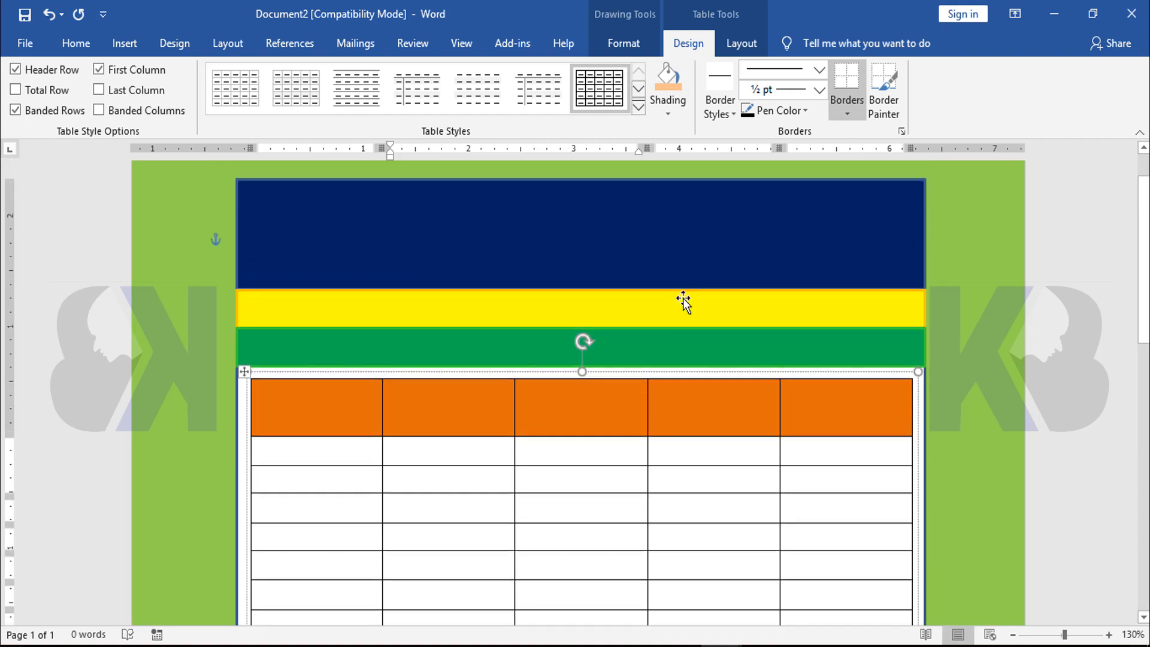
pyautogui.keyDown('ctrl'); pyautogui.scroll(-7, 699, 280); pyautogui.keyUp('ctrl')
pyautogui.scroll(-3, 743, 334)
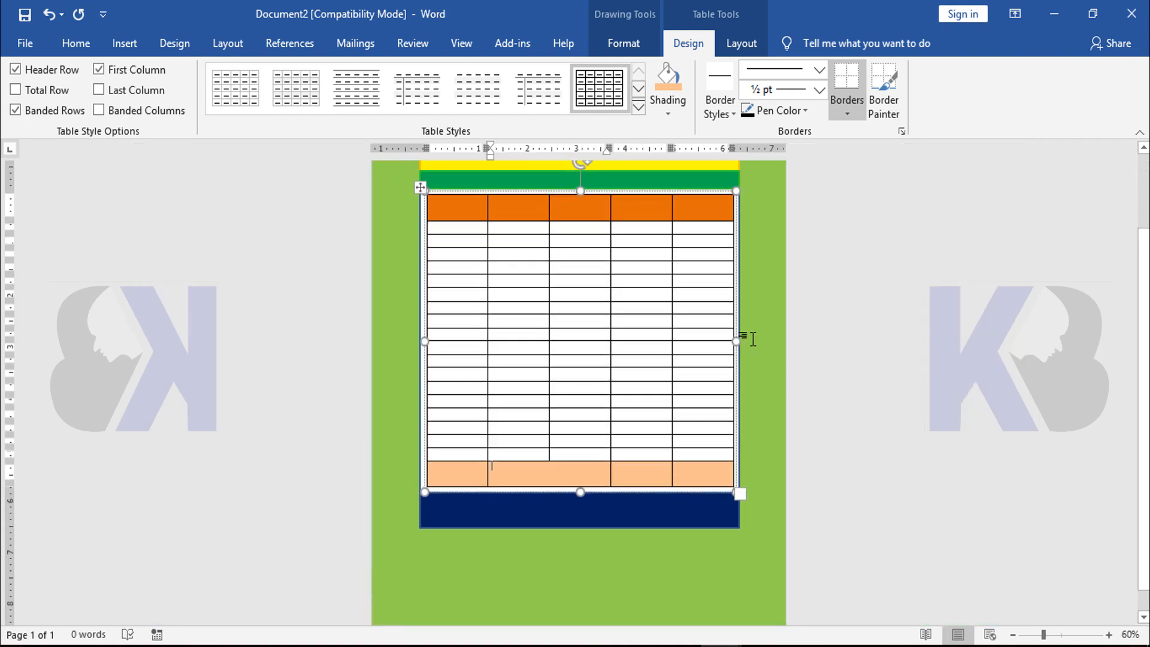
pyautogui.click(841, 366)
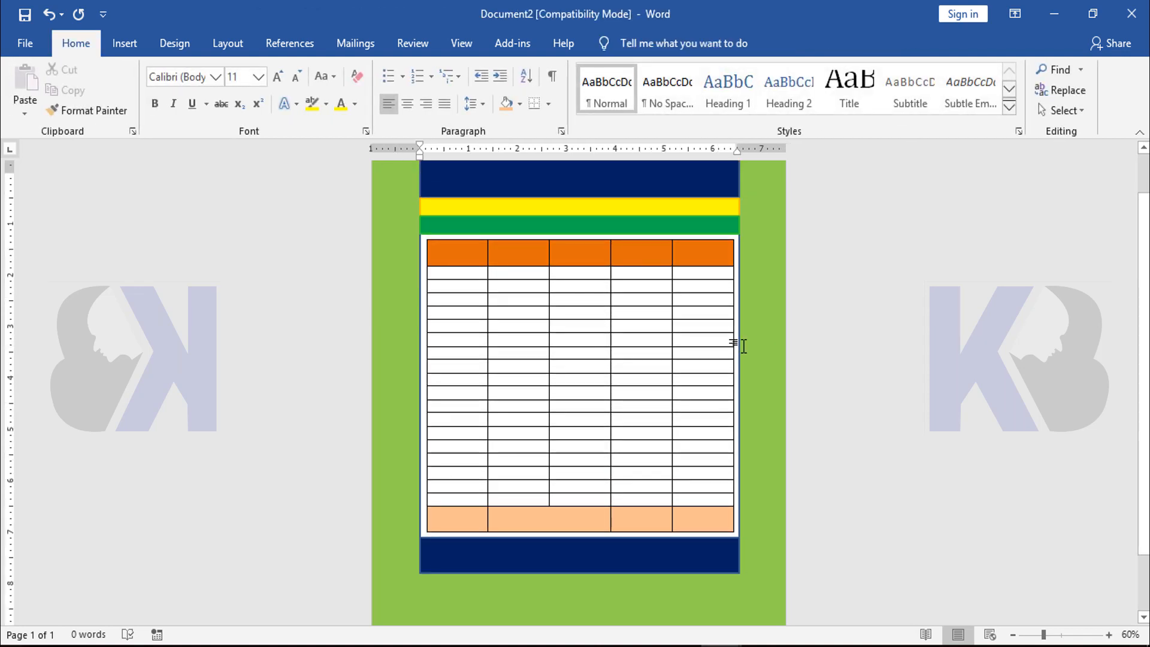
# Insert WordArt in the light beige, inner-shadow style and move it to the middle of the navy header band
pyautogui.keyDown('ctrl'); pyautogui.scroll(11, 743, 346); pyautogui.keyUp('ctrl')
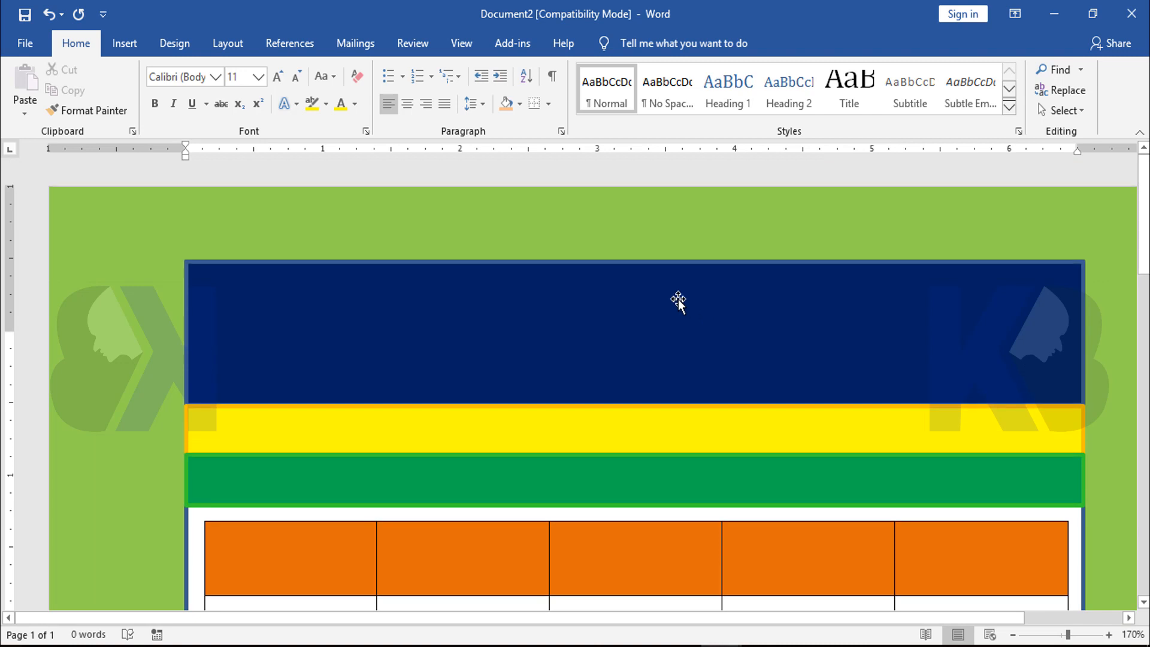
pyautogui.scroll(-2, 677, 300)
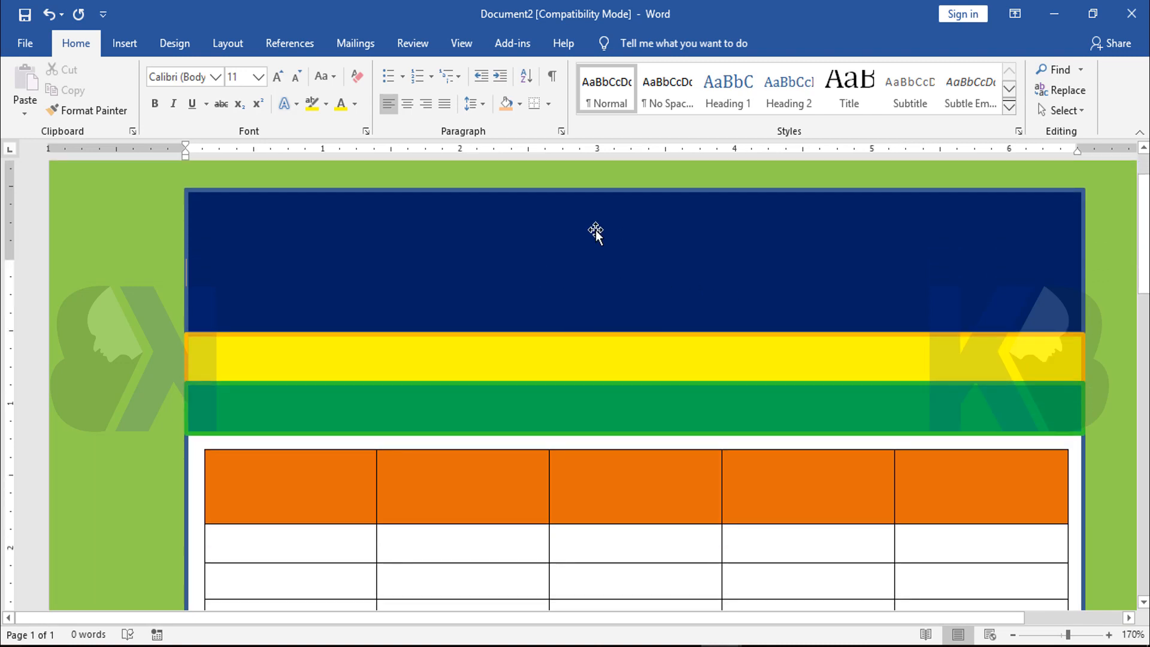
pyautogui.click(174, 44)
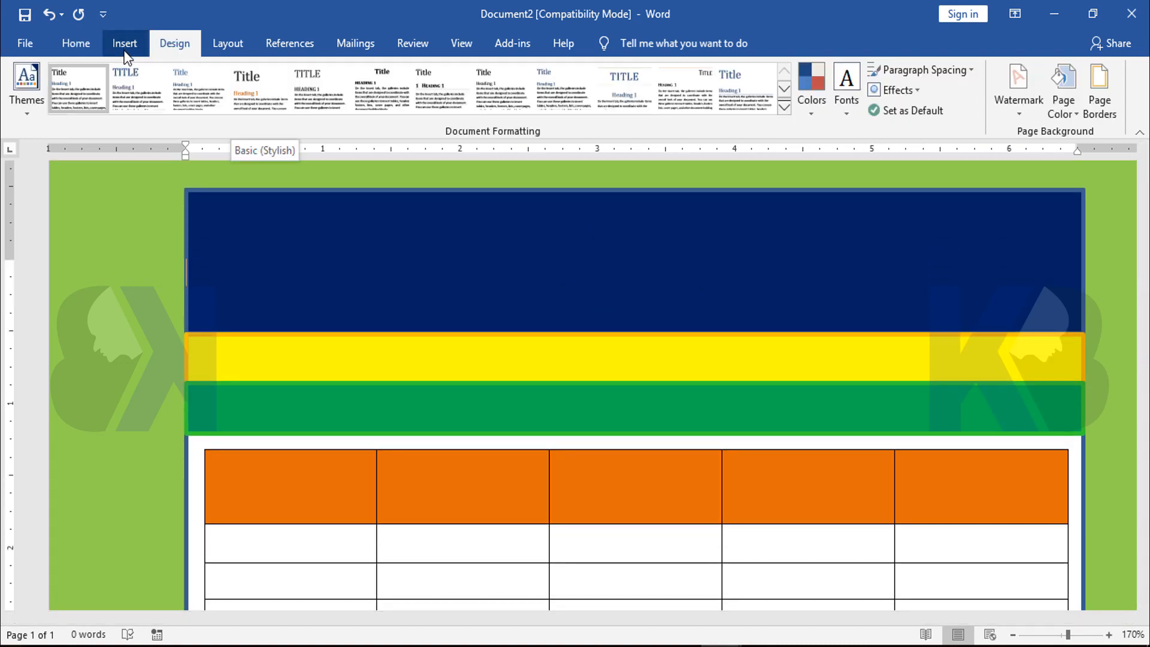
pyautogui.click(122, 45)
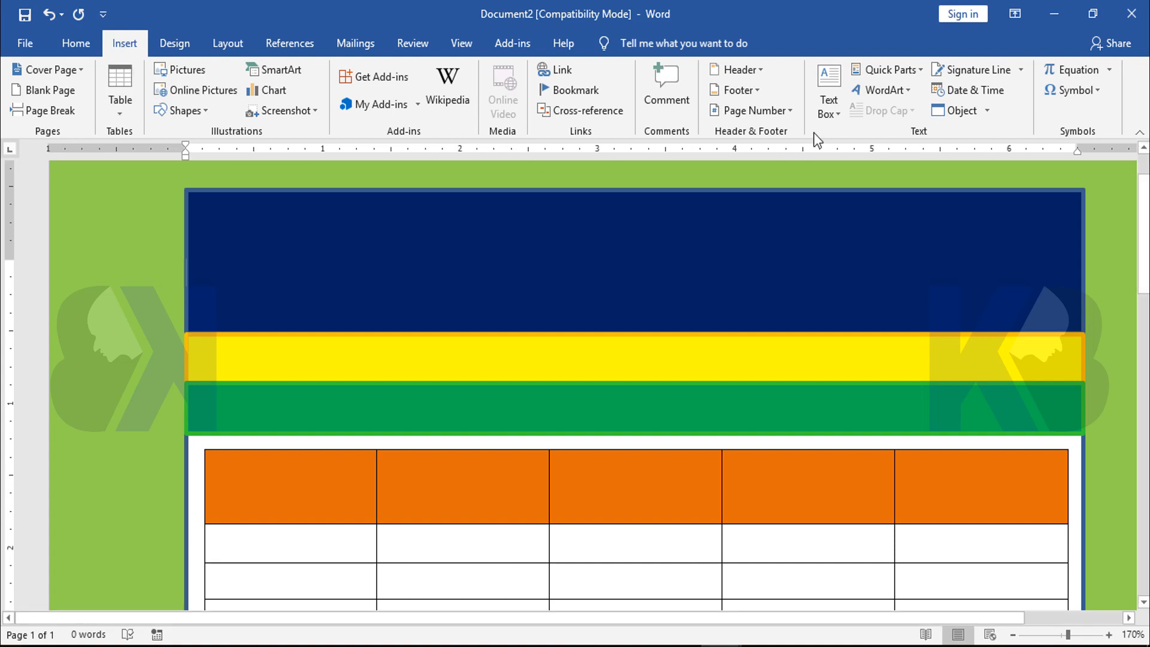
pyautogui.click(899, 92)
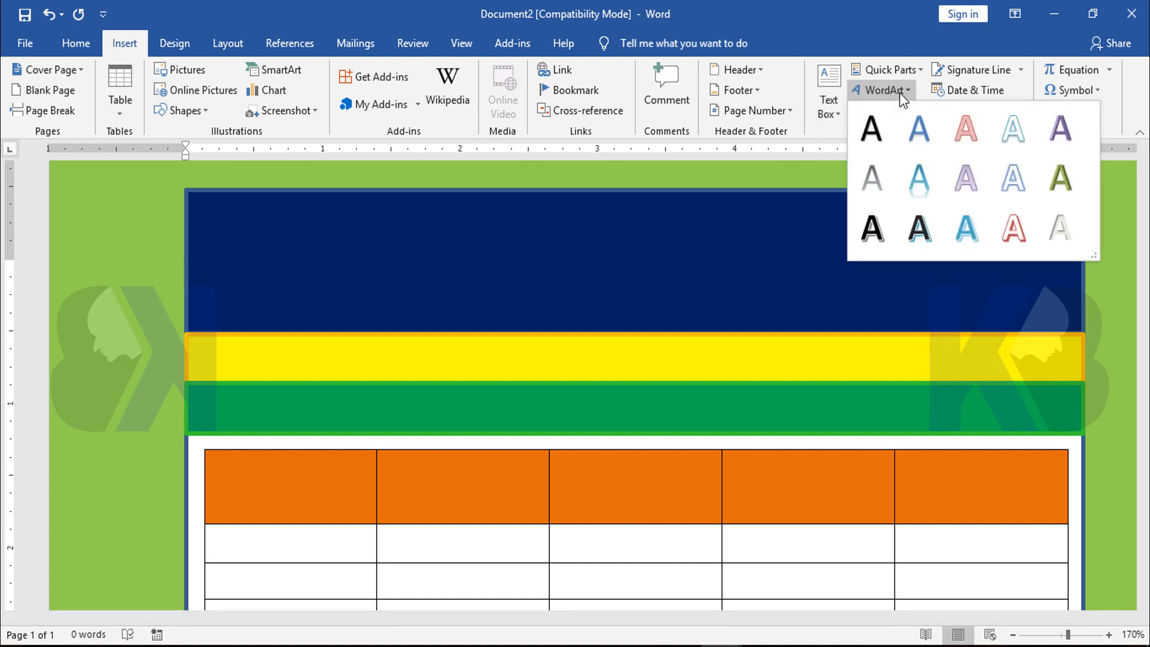
pyautogui.click(1061, 228)
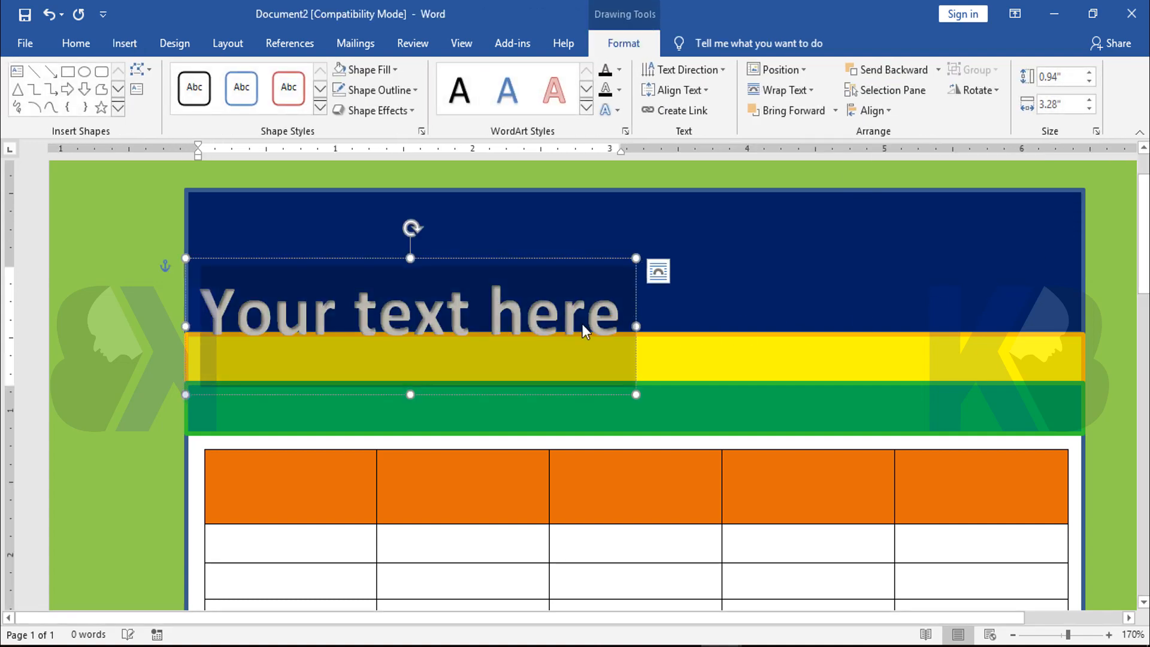
pyautogui.moveTo(398, 260); pyautogui.dragTo(626, 211)
pyautogui.click(617, 271)
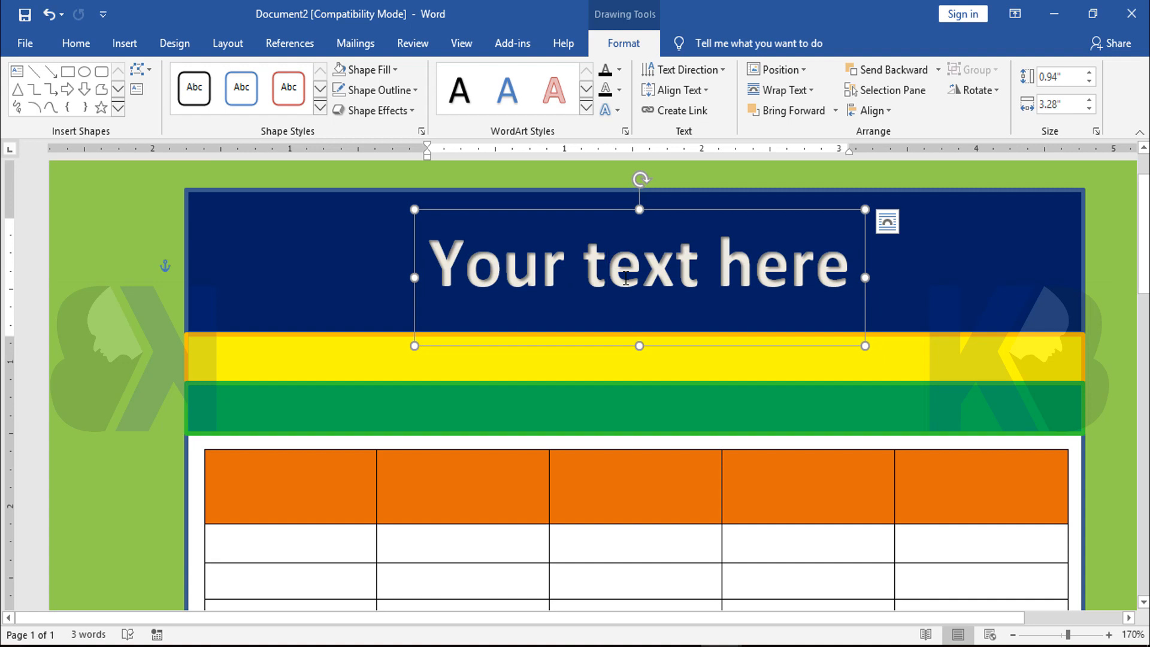
# Replace the WordArt's placeholder text with "KB TECH MEDIA"
pyautogui.click(887, 222)
pyautogui.click(822, 264)
pyautogui.hotkey('ctrl', 'a')
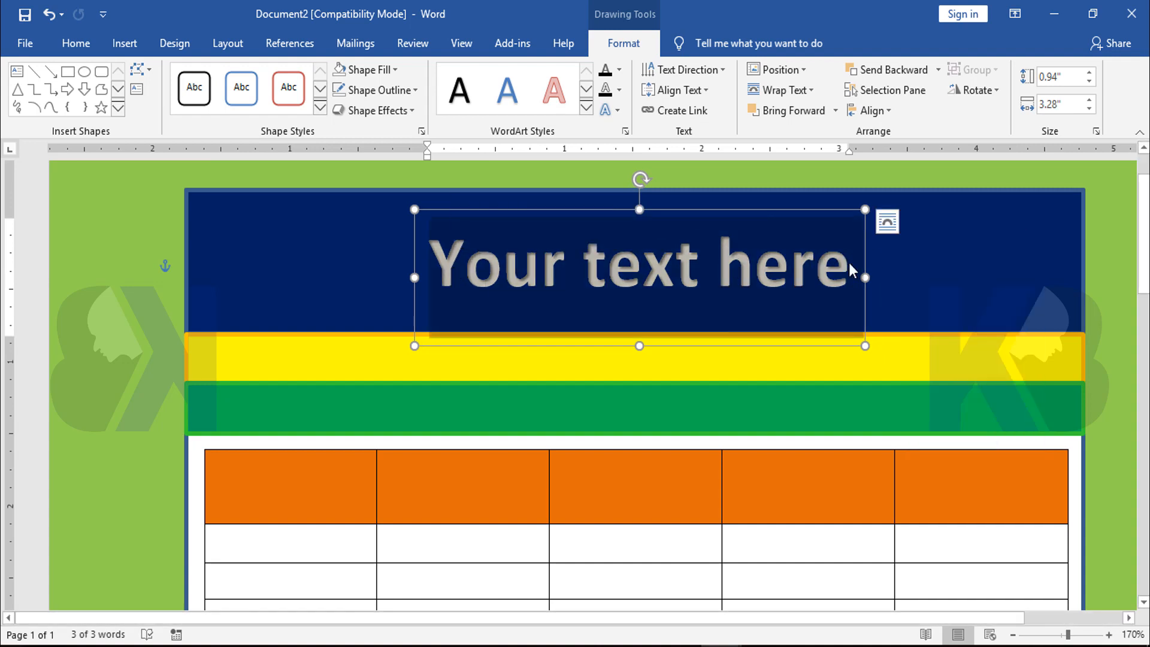
pyautogui.press('BackSpace')
pyautogui.write('KB TEC')
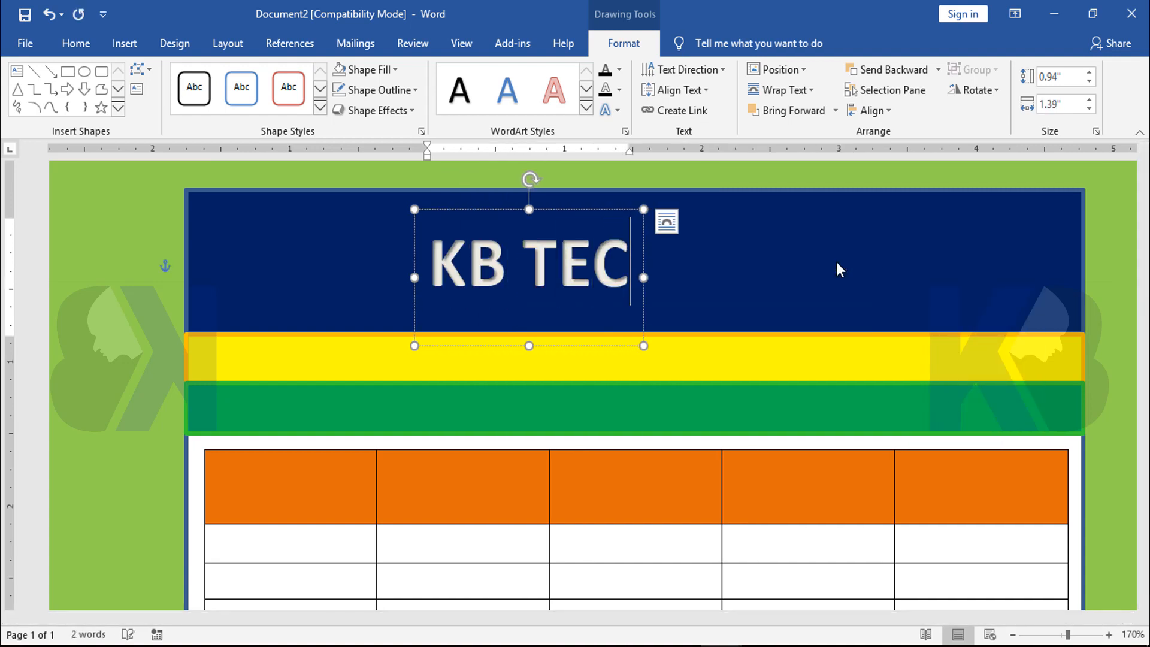
pyautogui.write('H MEDIA')
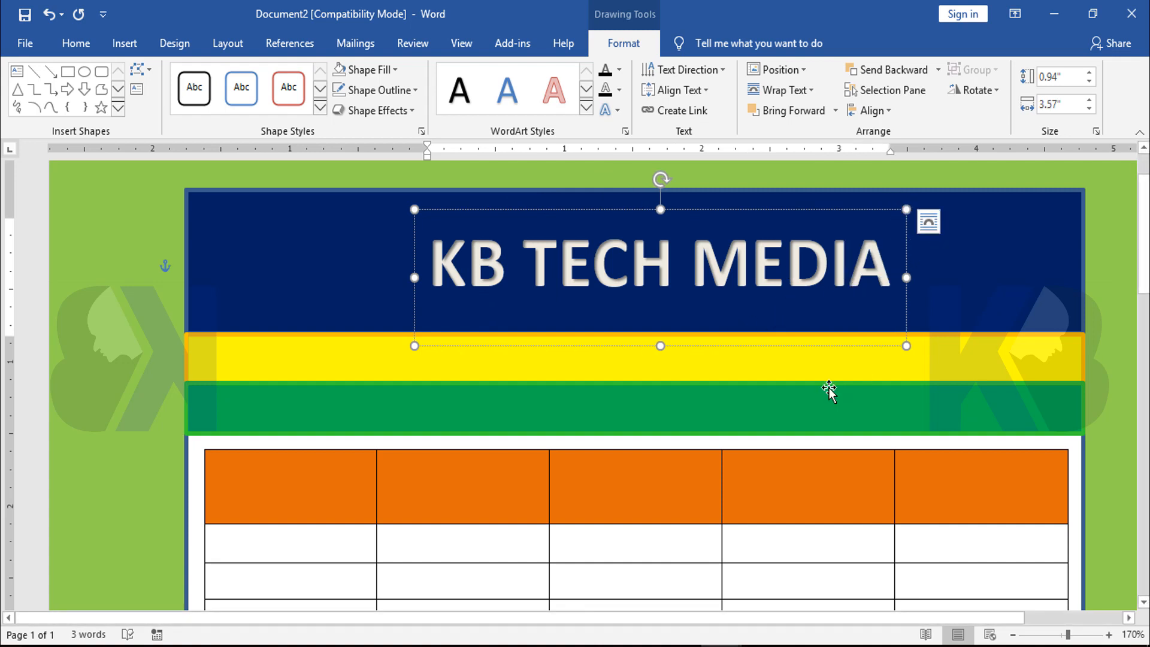
# Shorten the "KB TECH MEDIA" WordArt box to 0.72" high and set its text size to 50 pt
pyautogui.moveTo(660, 345); pyautogui.dragTo(663, 314)
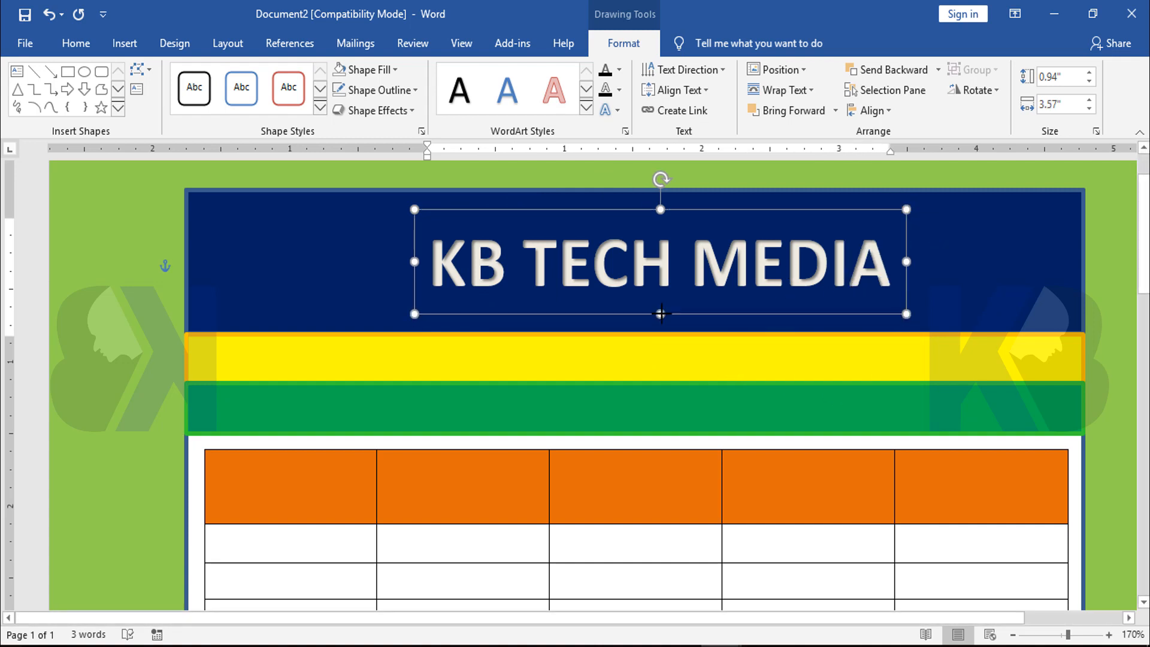
pyautogui.moveTo(620, 205)
pyautogui.mouseDown()
pyautogui.moveTo(711, 212)
pyautogui.moveTo(620, 204)
pyautogui.mouseUp()
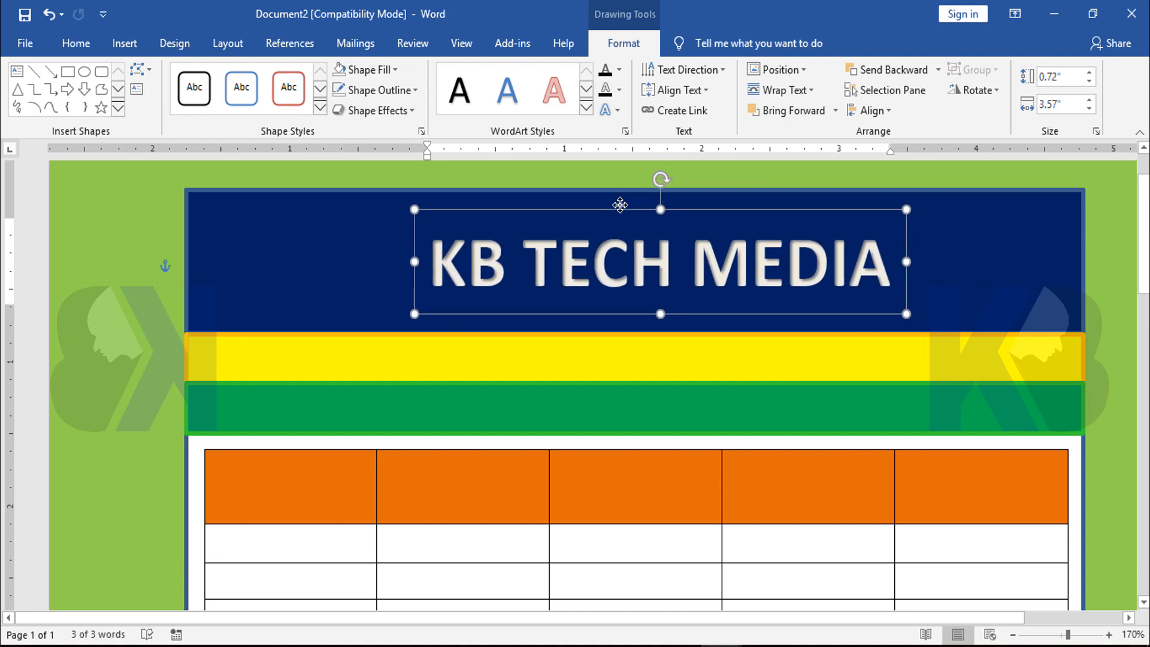
pyautogui.click(624, 249)
pyautogui.hotkey('ctrl', 'a')
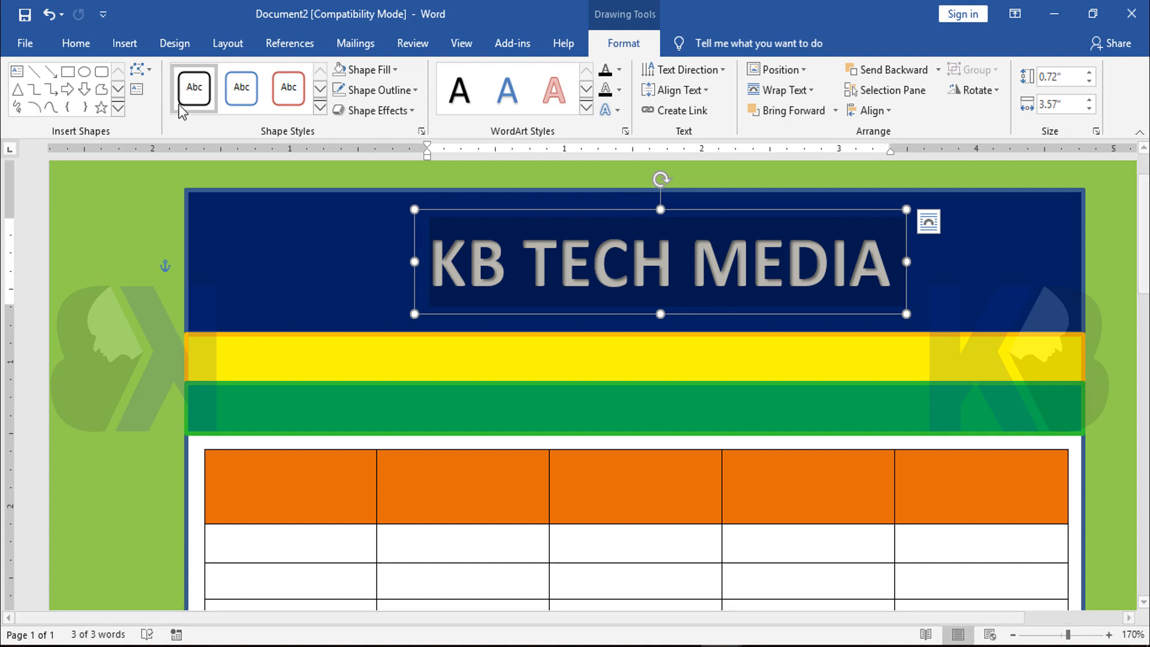
pyautogui.click(75, 44)
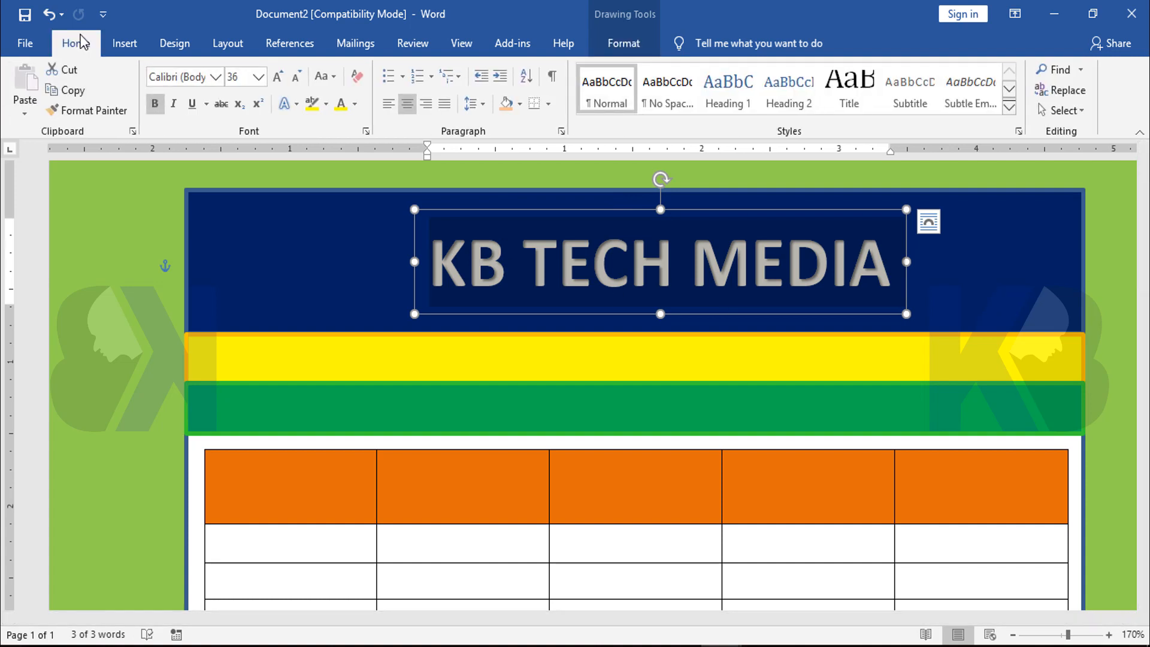
pyautogui.click(246, 79)
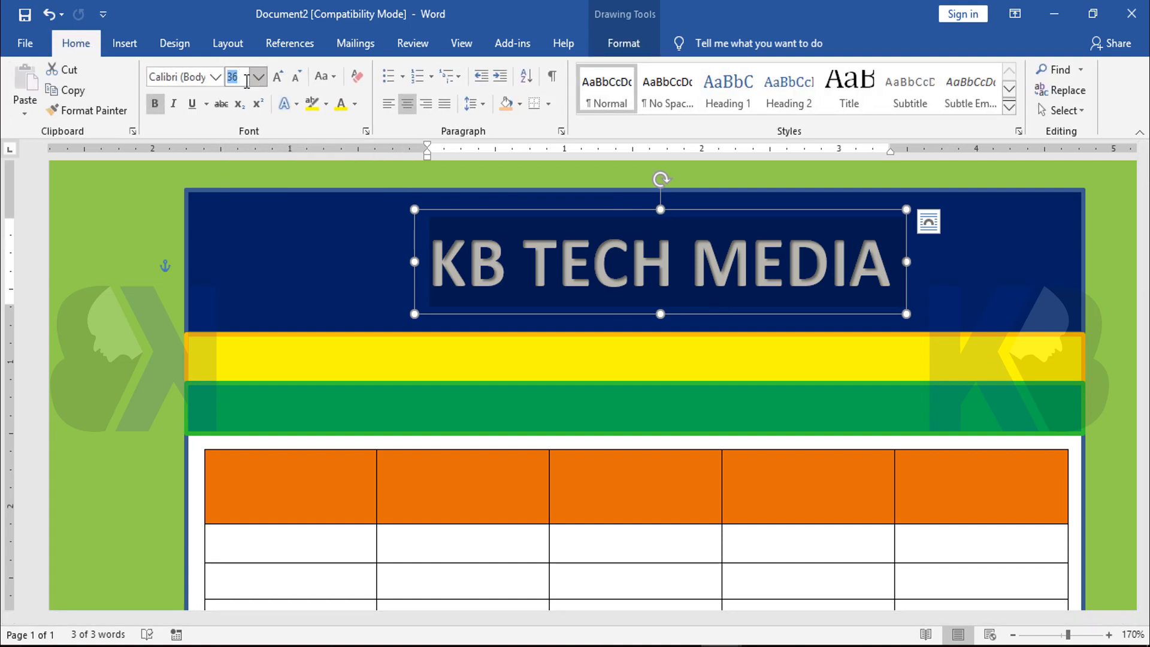
pyautogui.write('42')
pyautogui.press('Return')
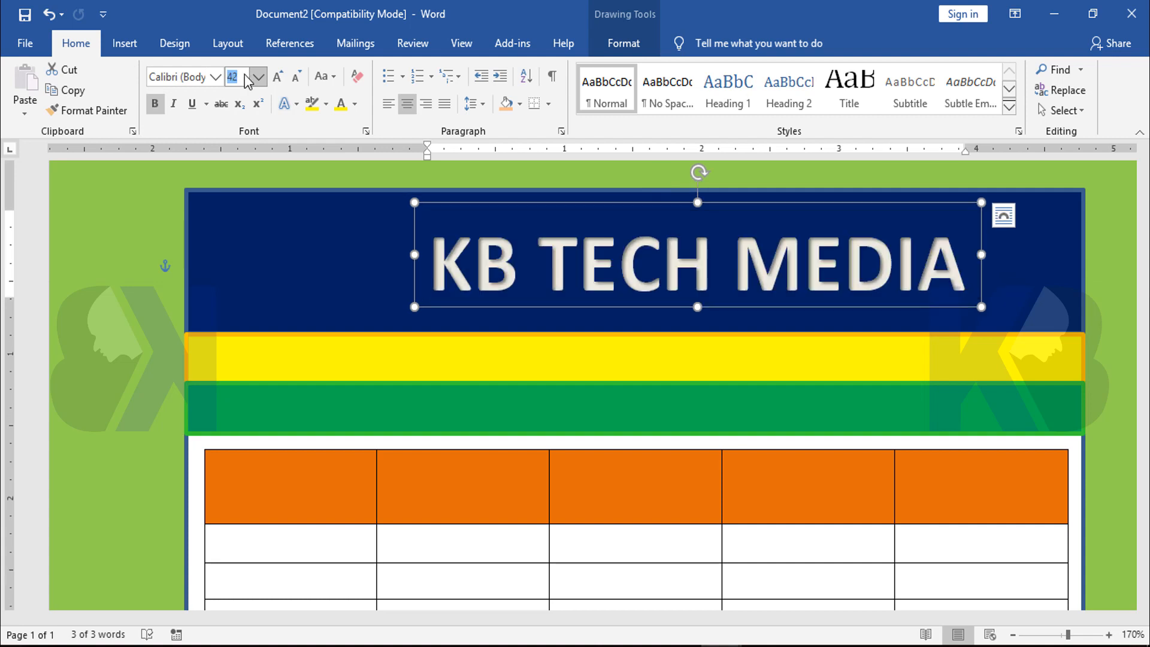
pyautogui.press('Return')
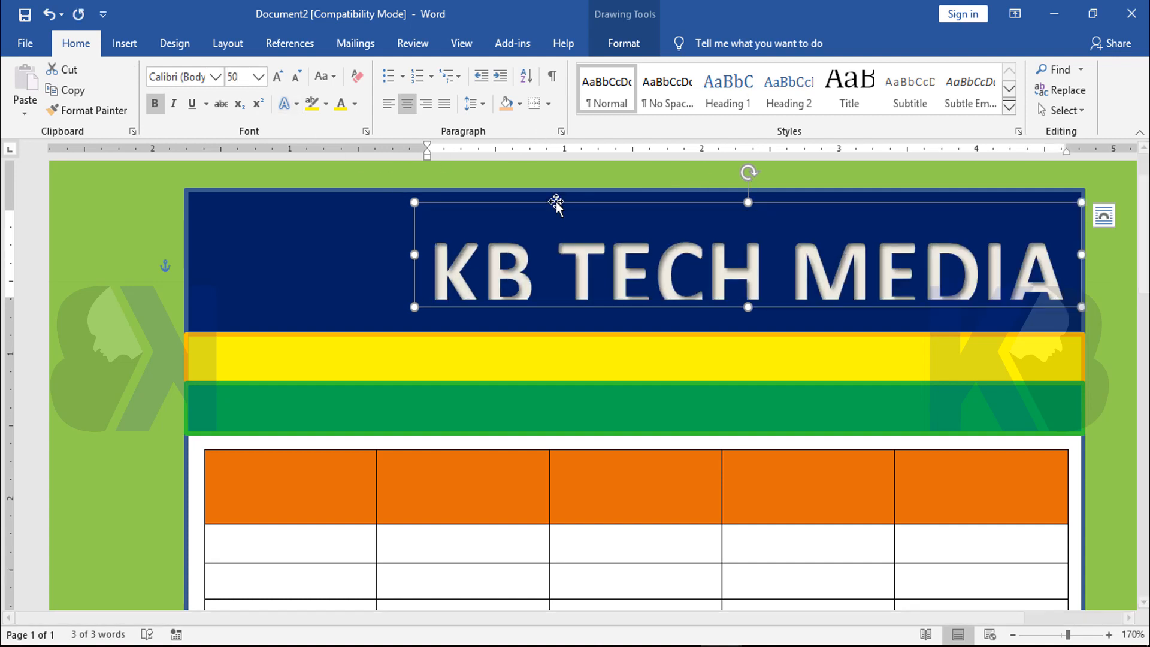
# Move the title box up and to the left in the navy band and extend it downward to fit the text
pyautogui.moveTo(556, 203); pyautogui.dragTo(487, 191)
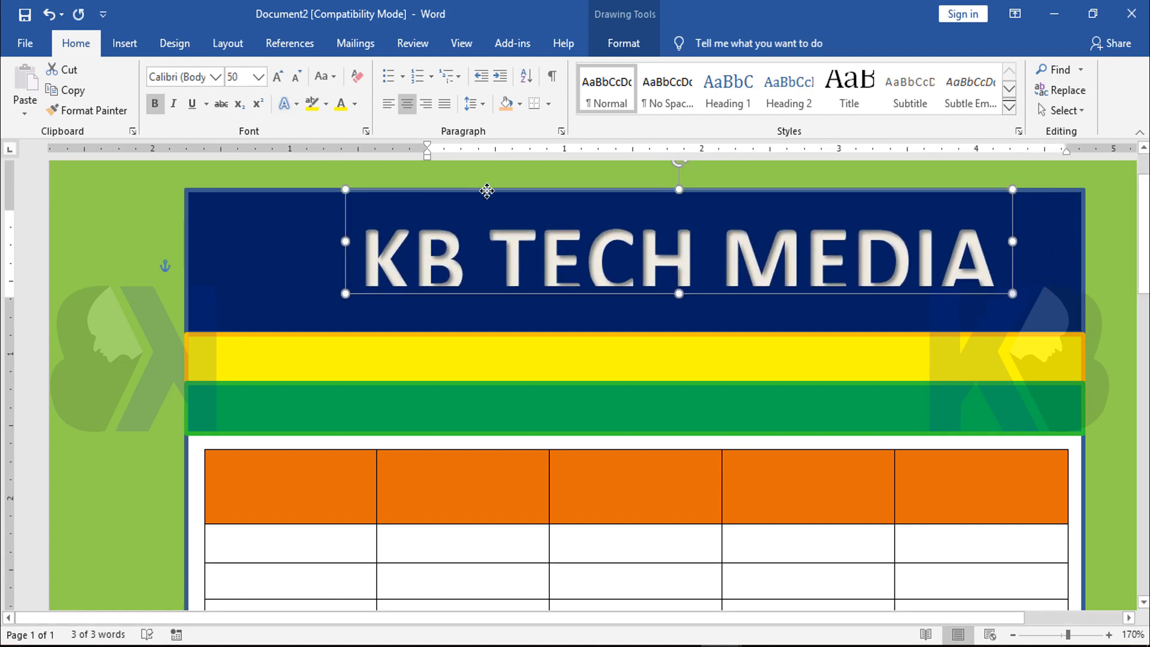
pyautogui.moveTo(679, 294); pyautogui.dragTo(678, 310)
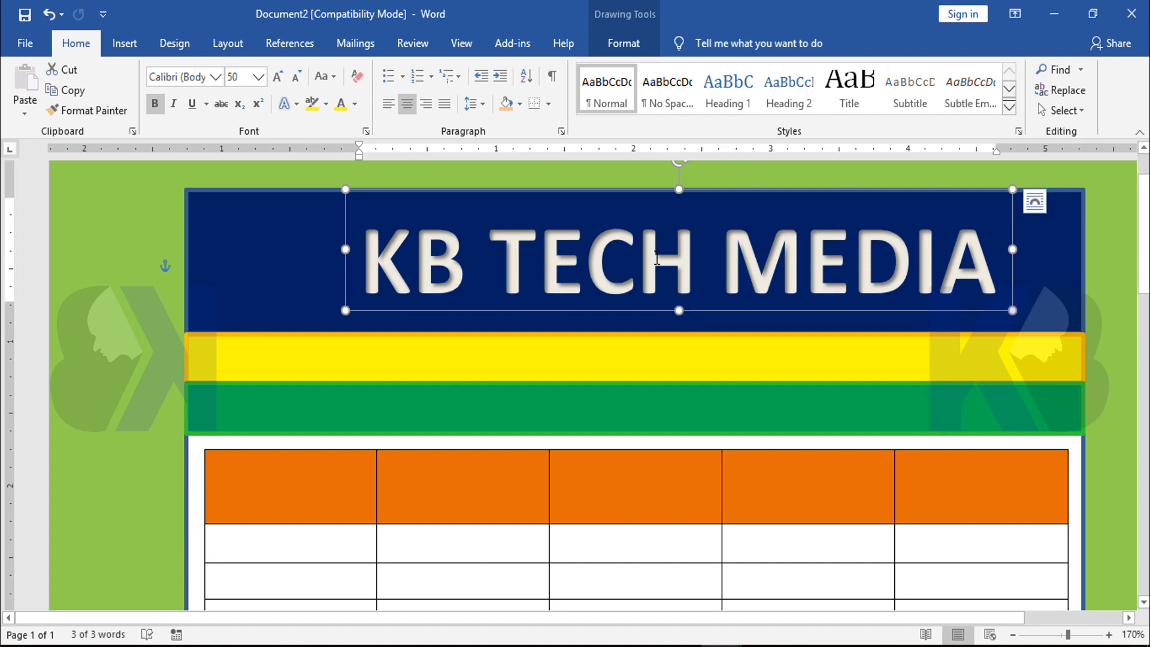
# Set the "KB TECH MEDIA" title's font size to 48 pt
pyautogui.keyDown('ctrl'); pyautogui.scroll(-4, 657, 259); pyautogui.keyUp('ctrl')
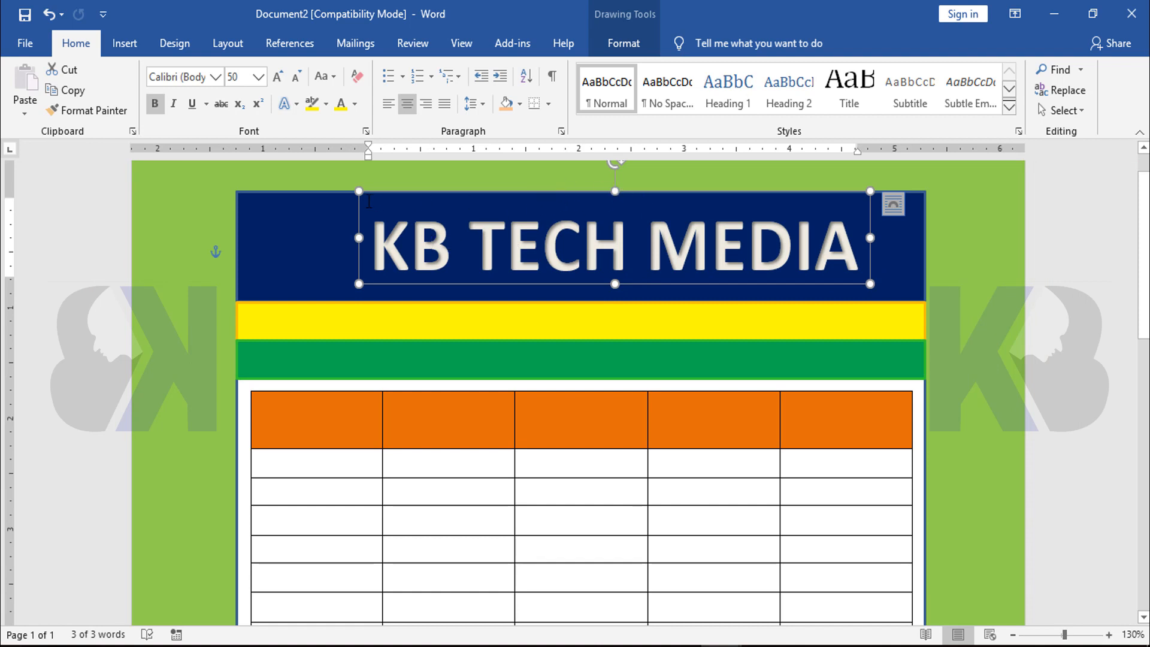
pyautogui.click(519, 242)
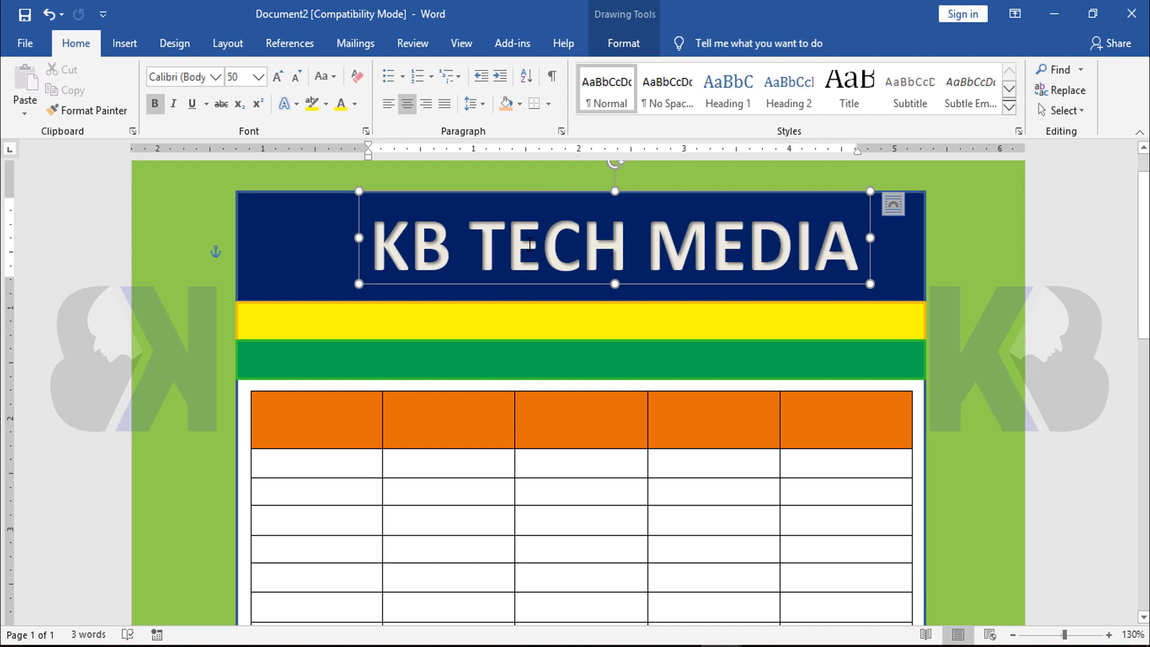
pyautogui.hotkey('ctrl', 'a')
pyautogui.click(244, 78)
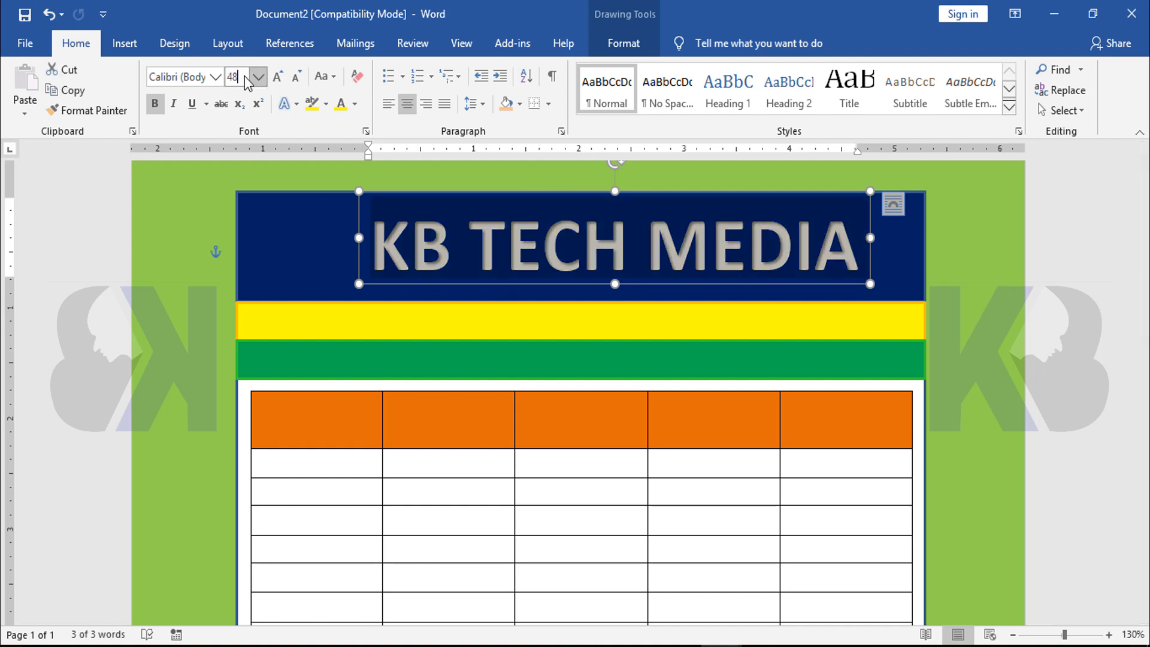
pyautogui.press('Return')
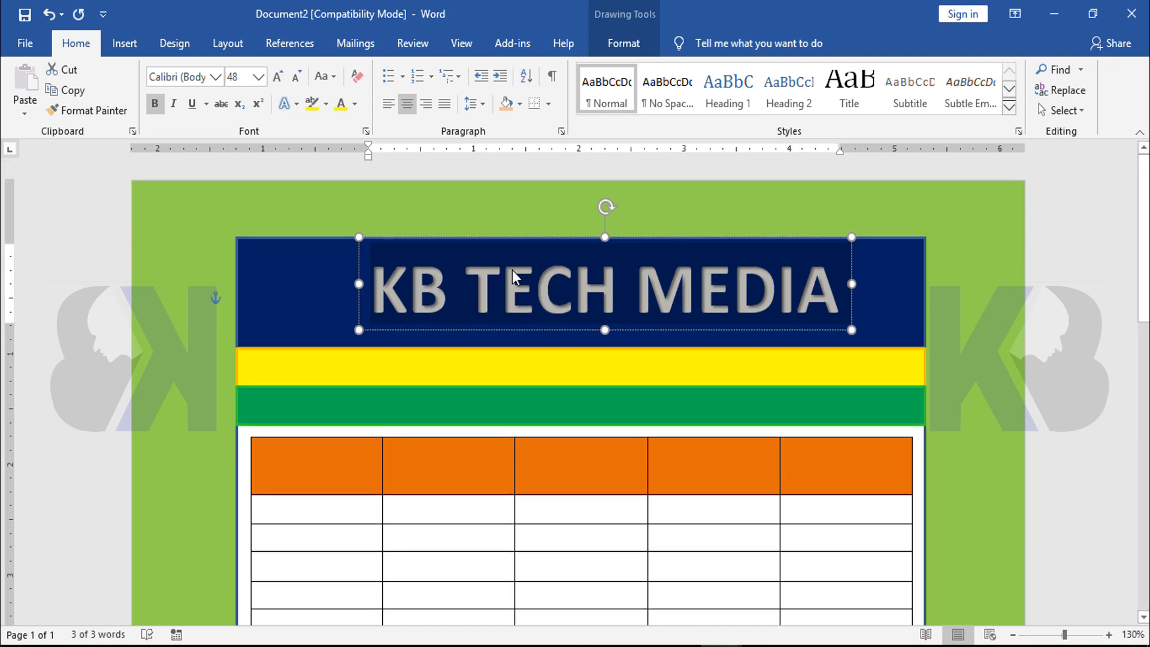
# Fine-tune the title's position so it sits centered in the navy band's height, and deselect it
pyautogui.moveTo(453, 237); pyautogui.dragTo(442, 247)
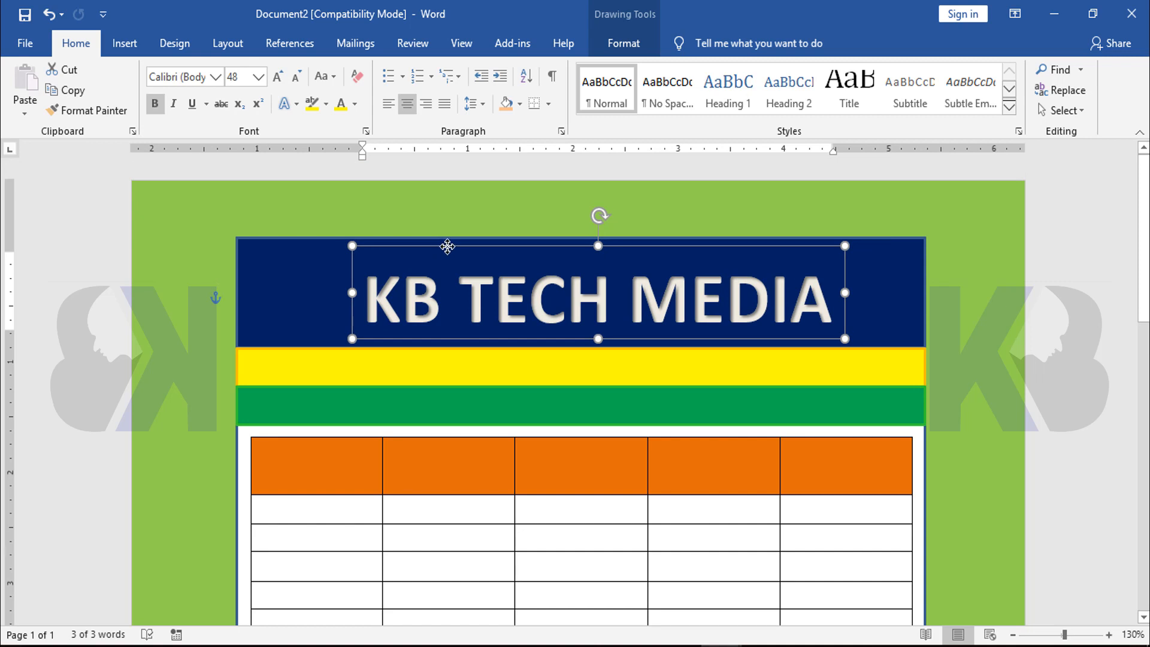
pyautogui.moveTo(448, 246); pyautogui.dragTo(451, 251)
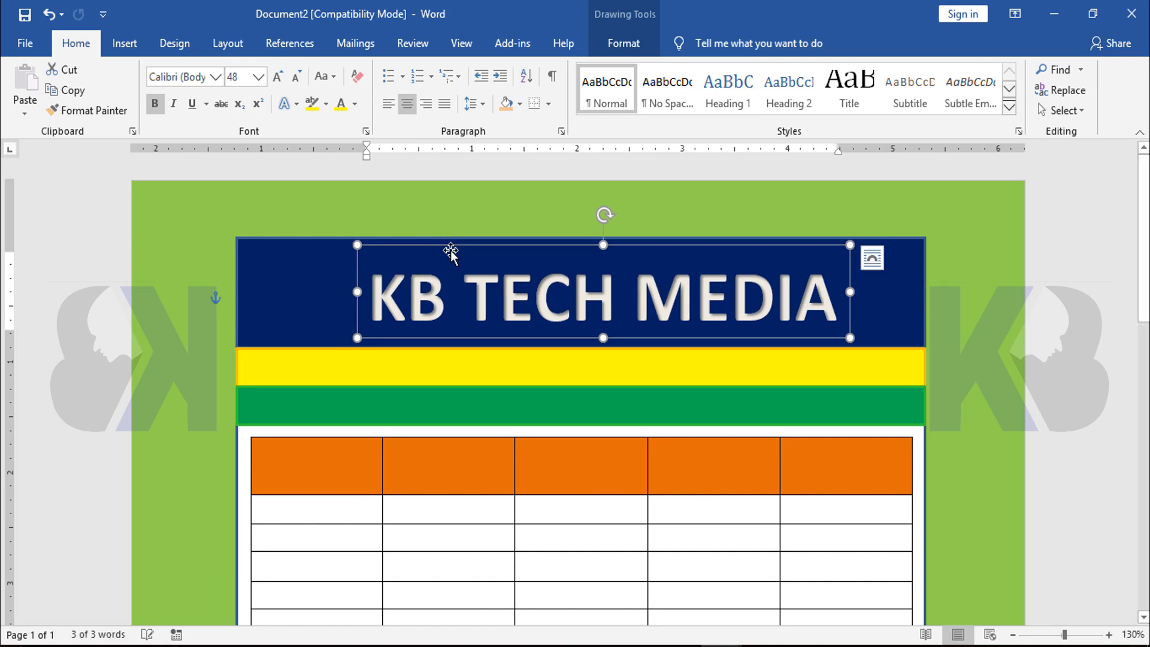
pyautogui.hotkey('ctrl', 'z')
pyautogui.hotkey('ctrl', 'z')
pyautogui.hotkey('ctrl', 'z')
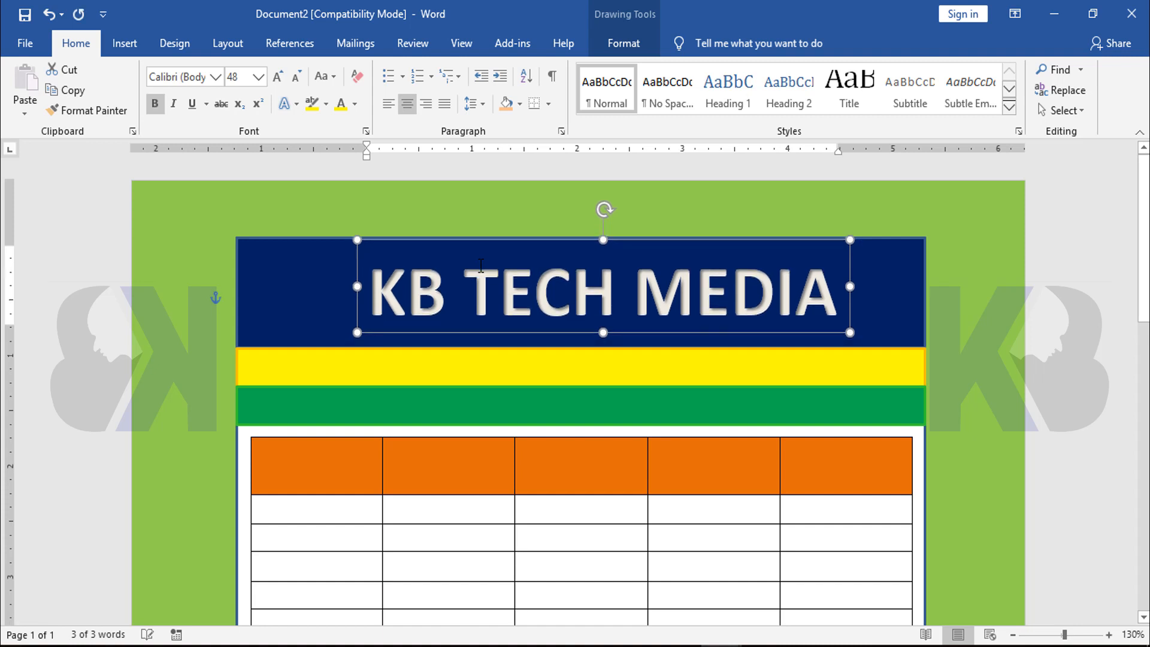
pyautogui.hotkey('ctrl', 'z')
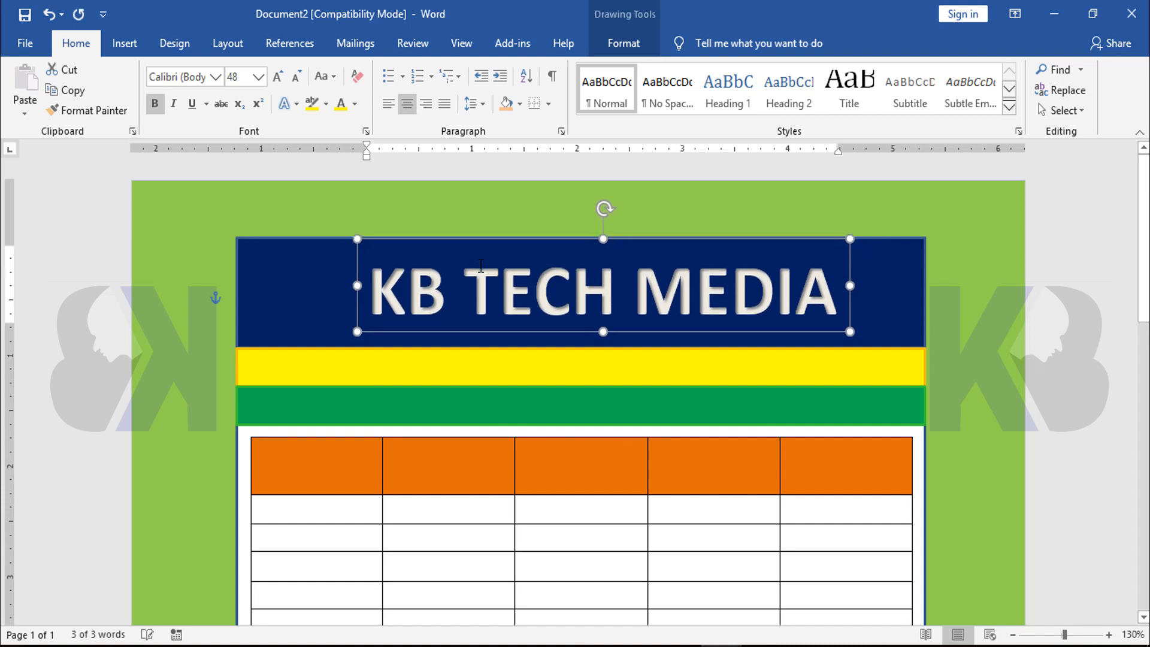
pyautogui.click(987, 300)
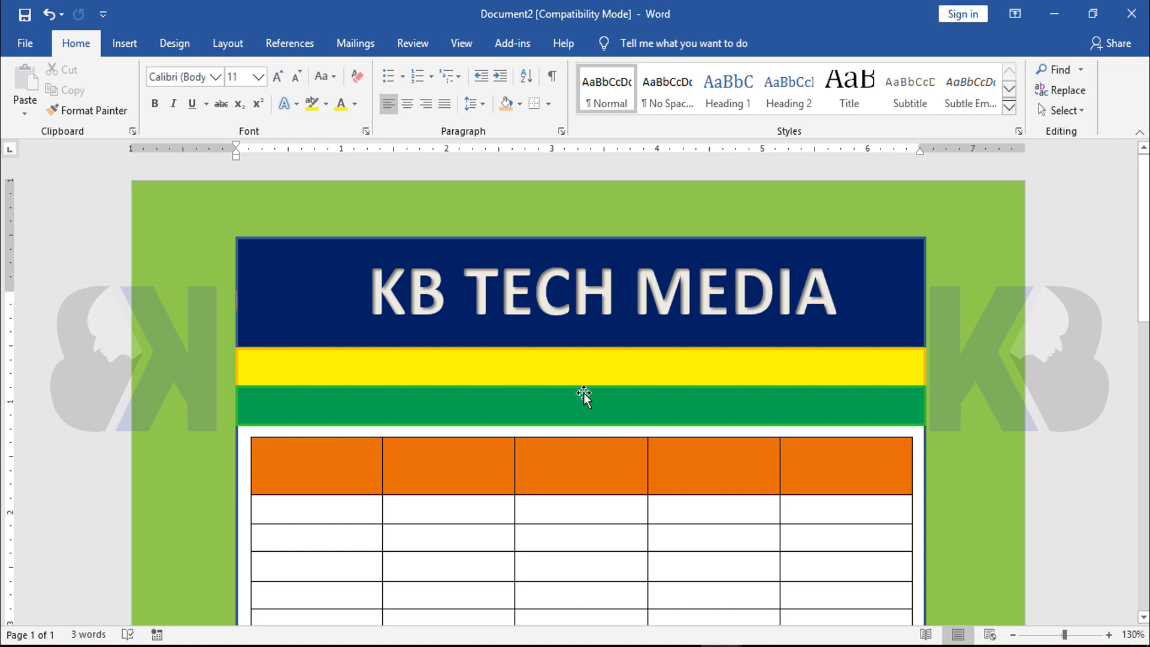
# Duplicate the "KB TECH MEDIA" WordArt and place the copy below it, over the yellow band
pyautogui.click(566, 370)
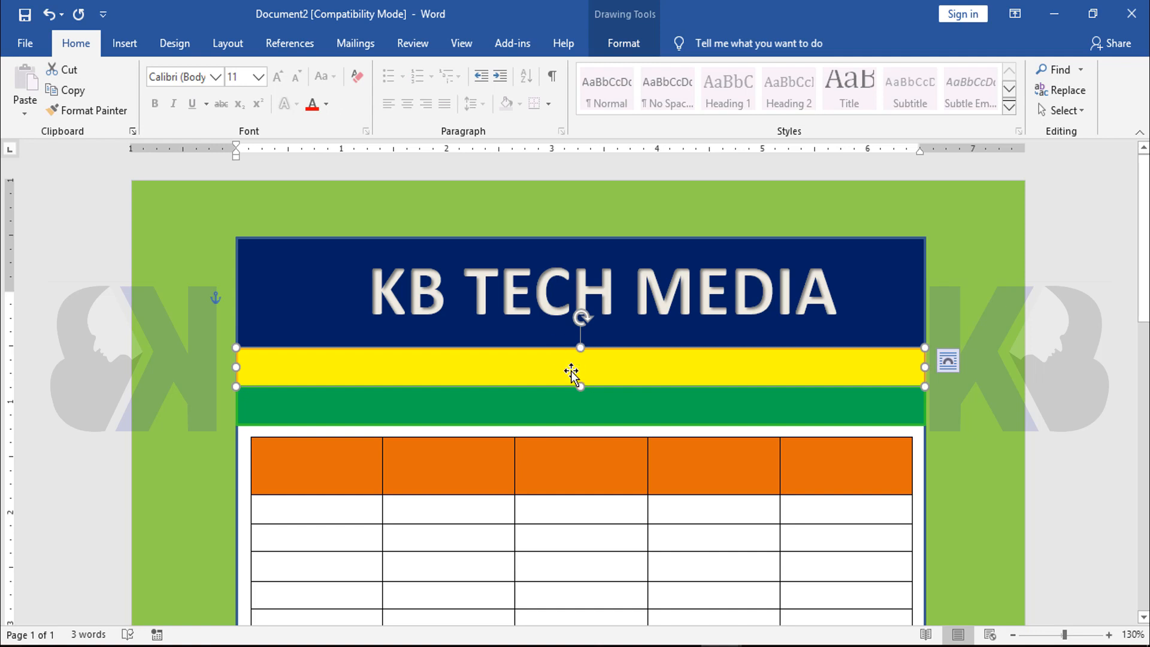
pyautogui.click(517, 279)
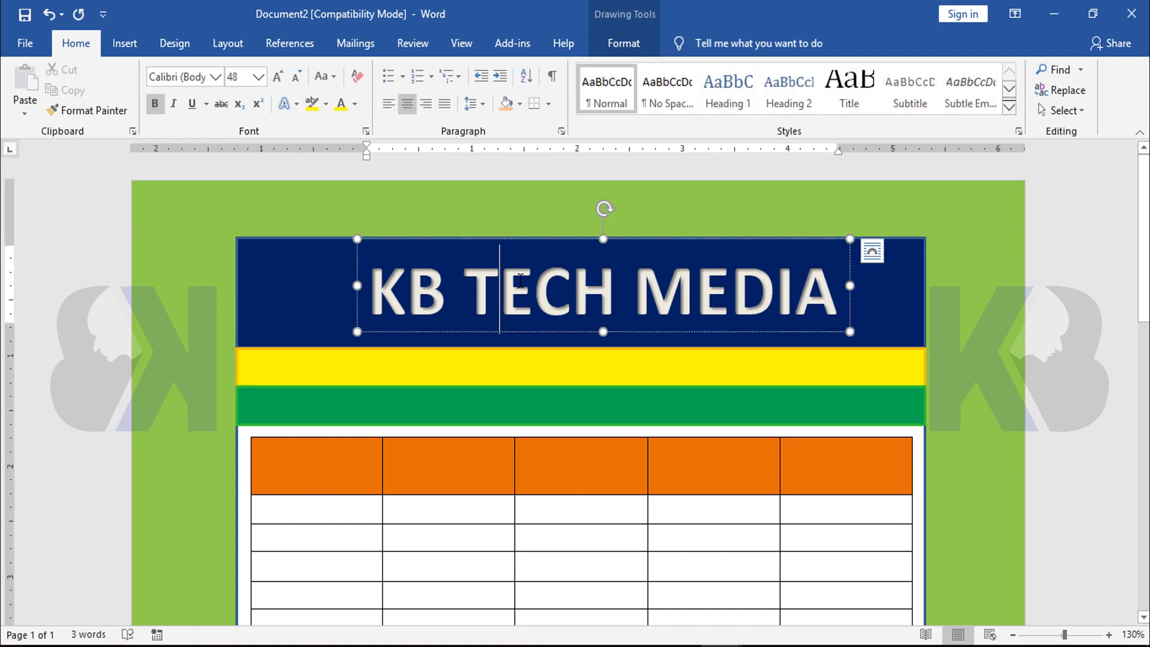
pyautogui.click(558, 238)
pyautogui.moveTo(550, 255); pyautogui.dragTo(539, 327)
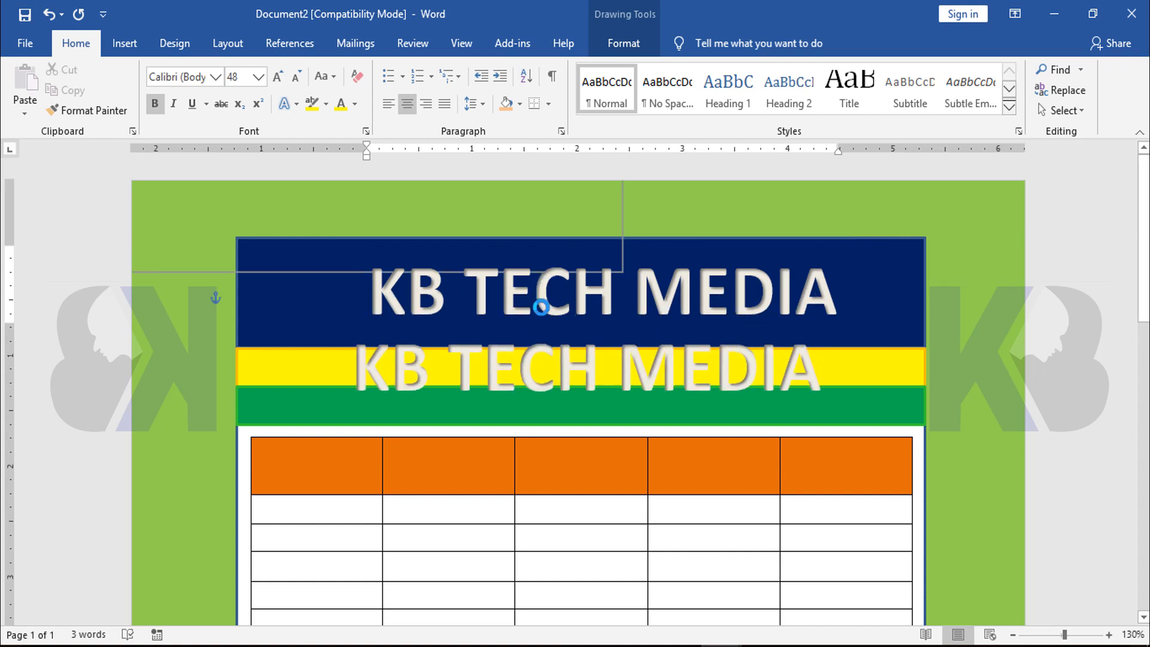
# Replace the duplicated WordArt's text with "Computer Shop"
pyautogui.click(565, 366)
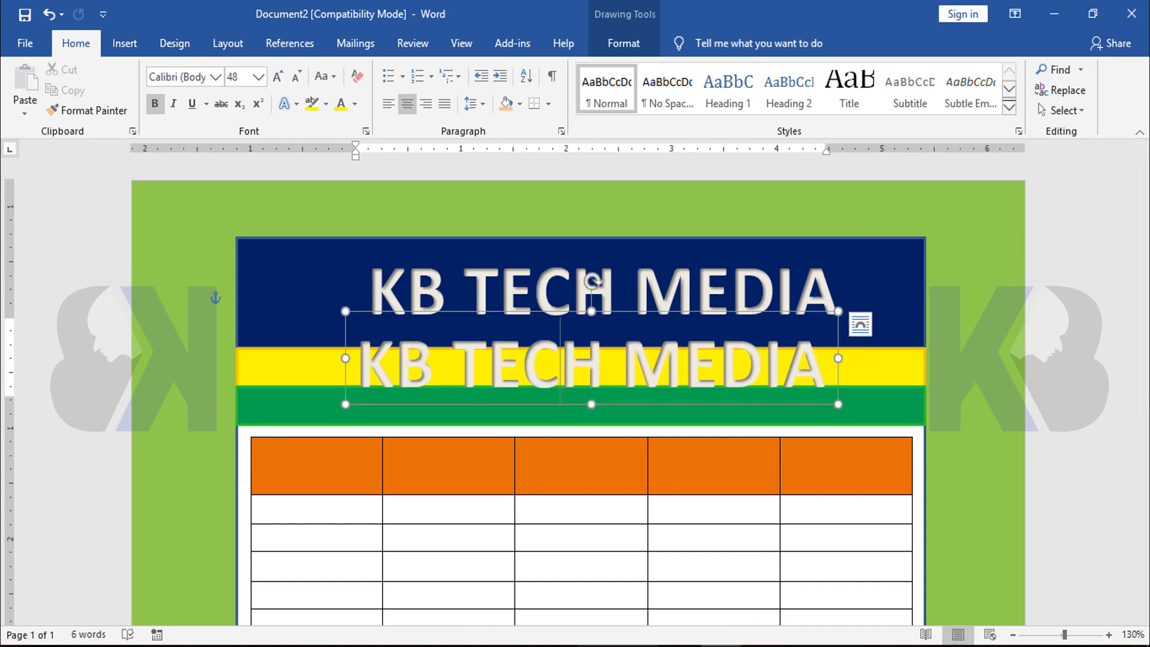
pyautogui.click(499, 369)
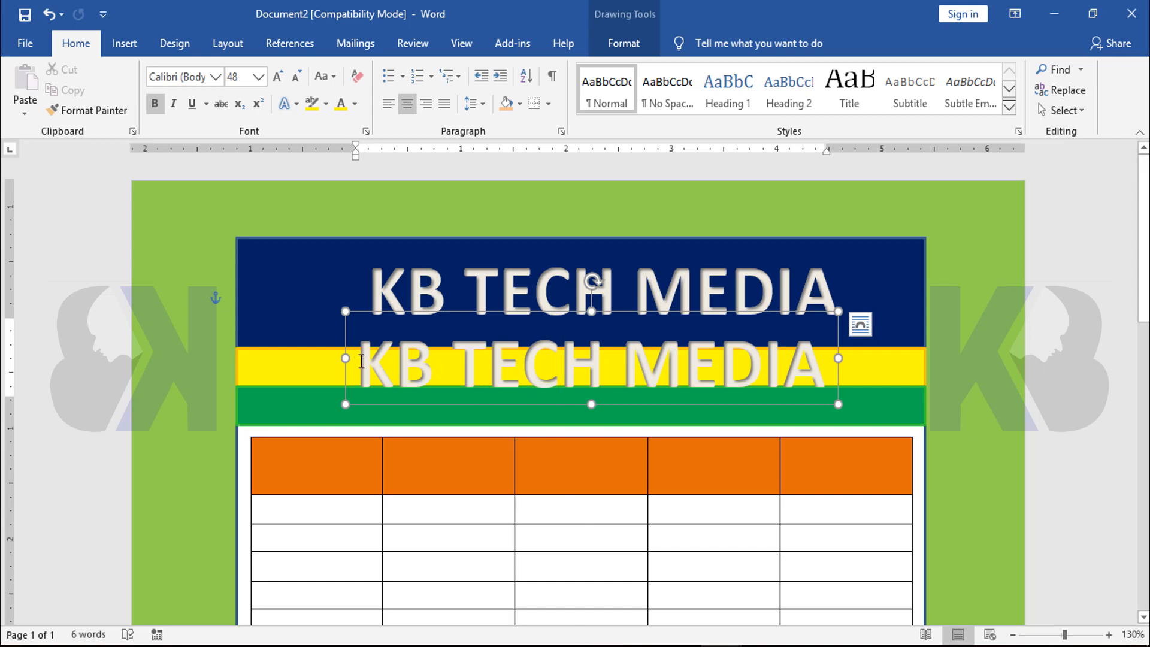
pyautogui.moveTo(358, 366); pyautogui.dragTo(833, 367)
pyautogui.write('Com')
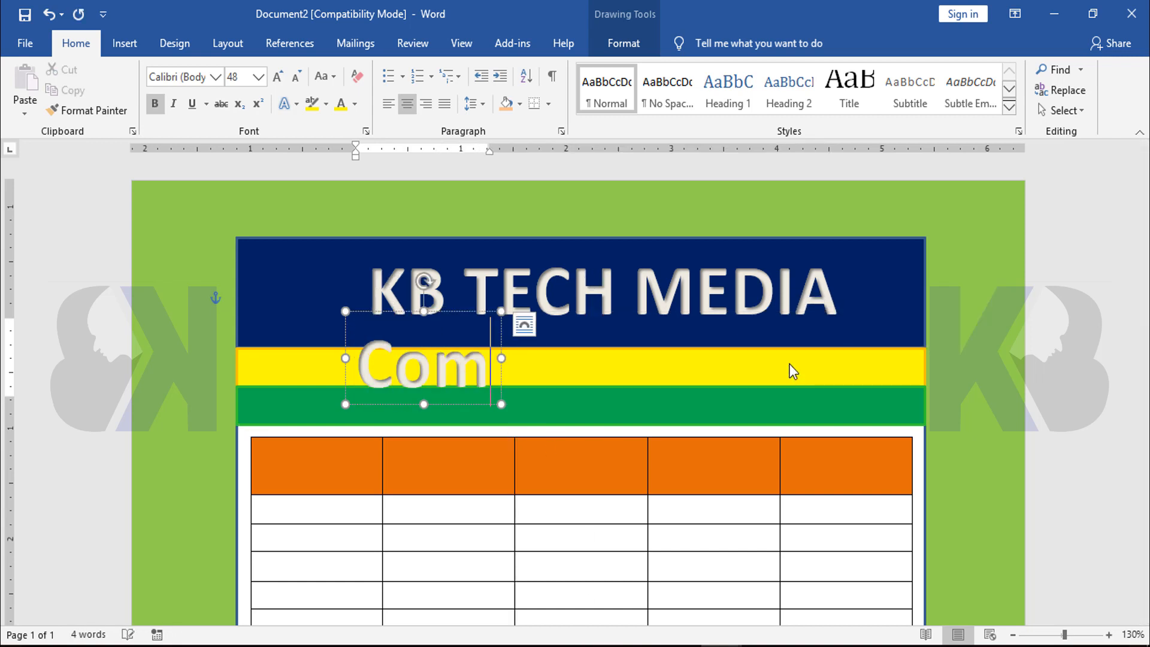
pyautogui.write('puter Shop')
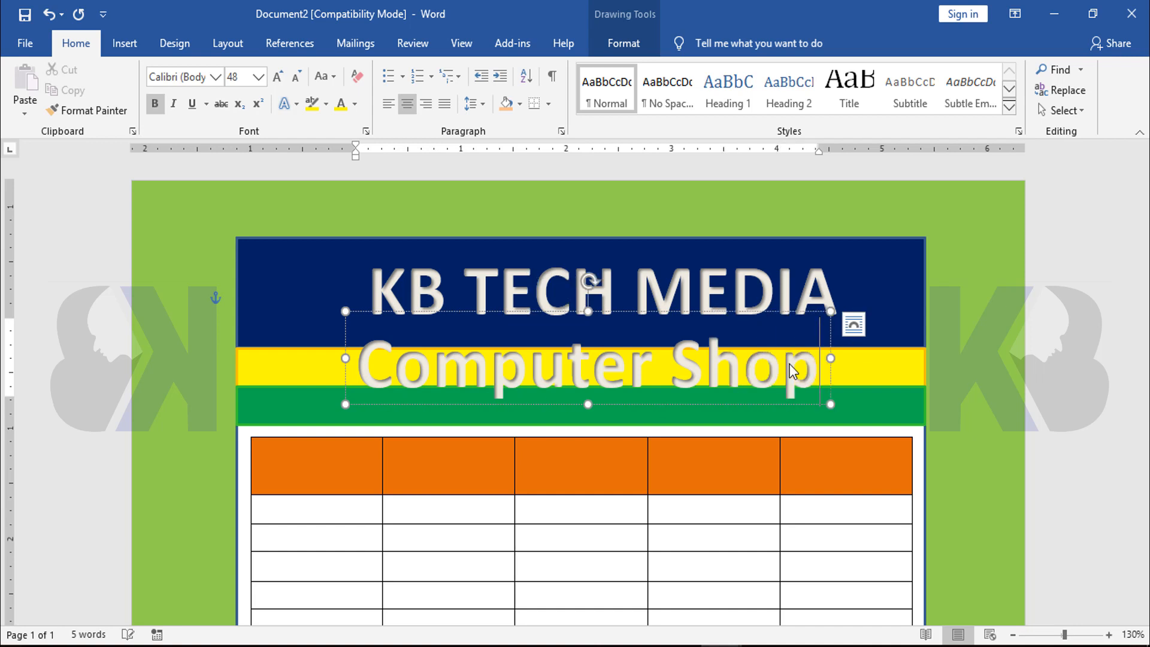
# Set the "Computer Shop" text to 28 pt and move it onto the middle of the yellow band
pyautogui.click(594, 363)
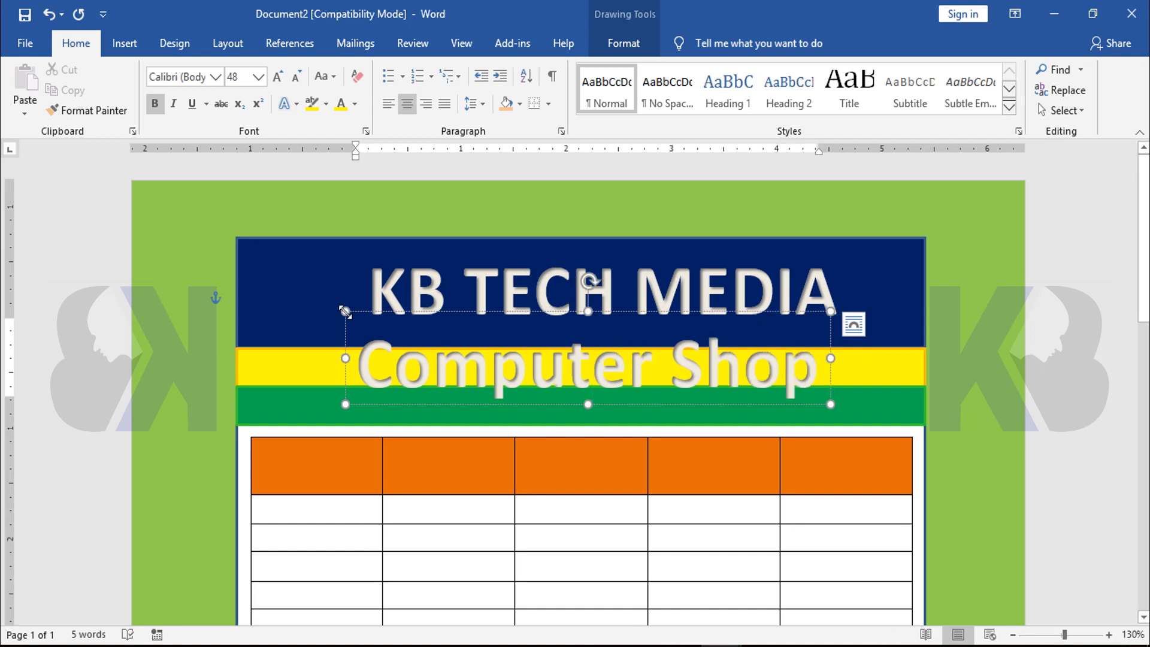
pyautogui.click(434, 367)
pyautogui.hotkey('ctrl', 'a')
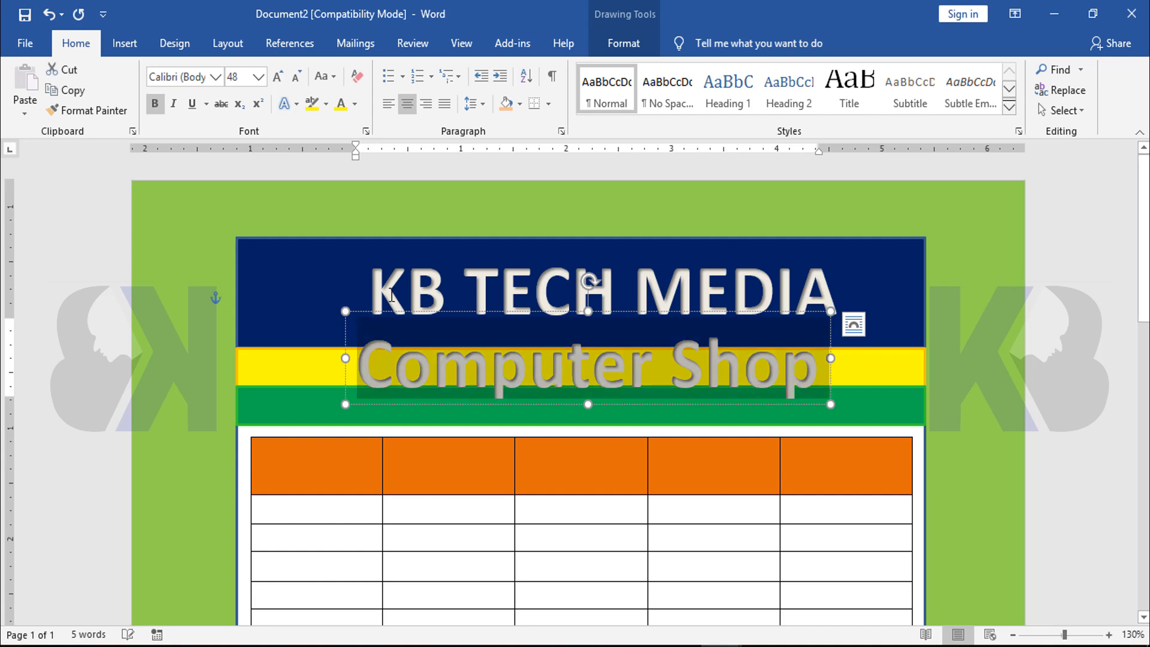
pyautogui.click(259, 78)
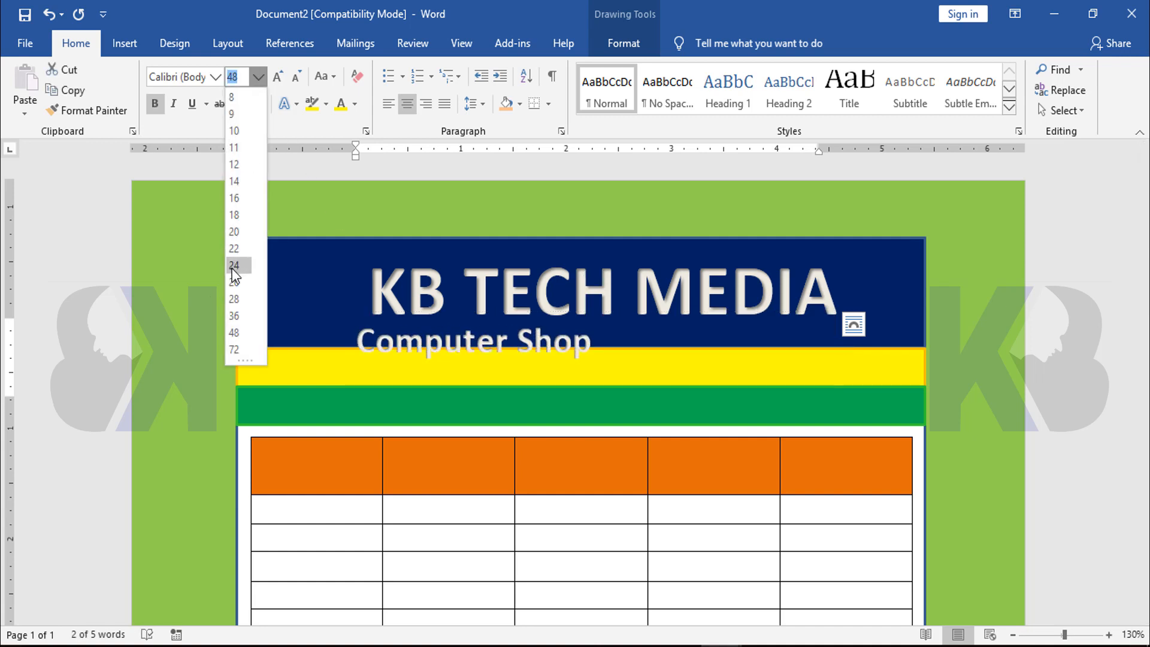
pyautogui.click(232, 300)
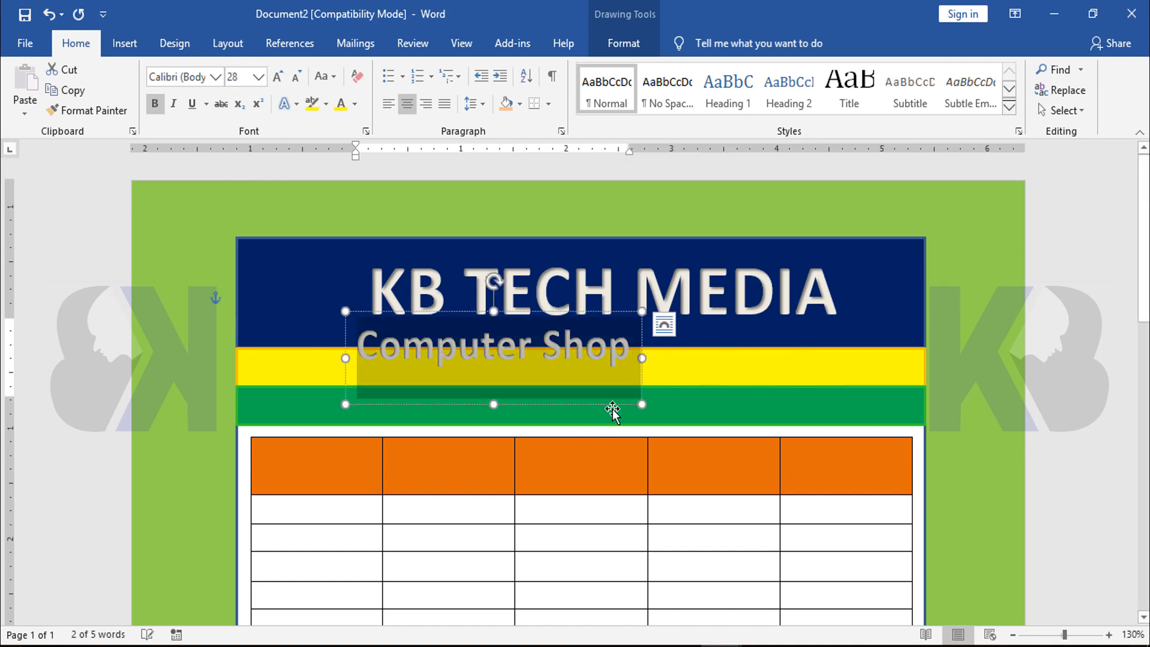
pyautogui.moveTo(436, 305); pyautogui.dragTo(498, 329)
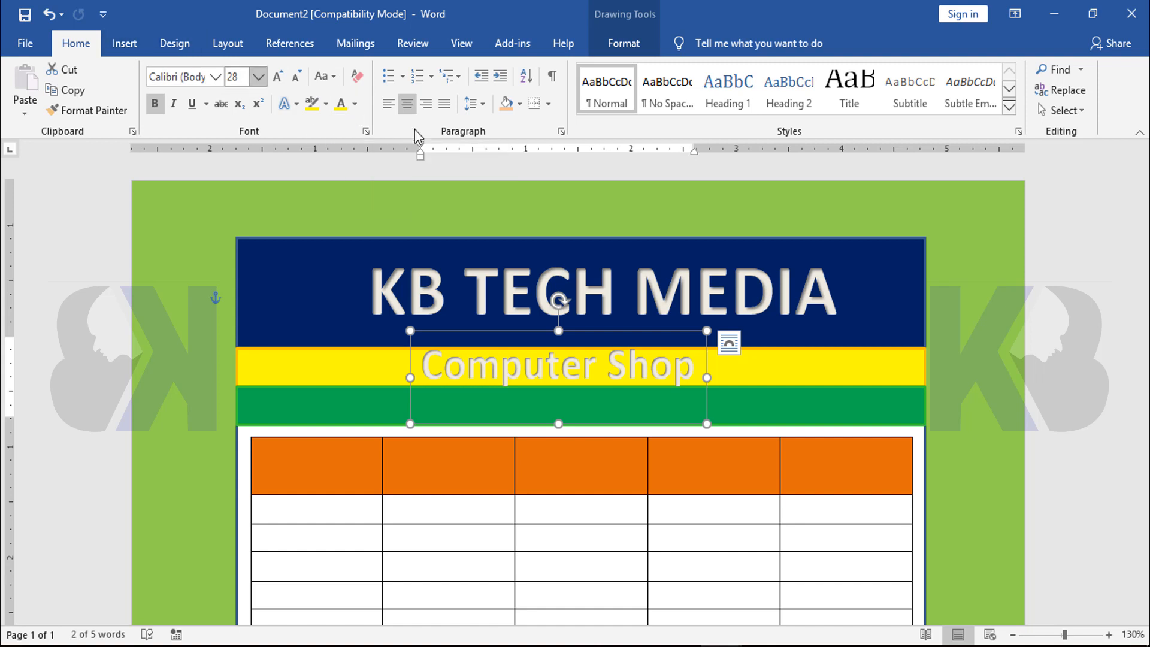
# Color the "Computer Shop" text with the standard dark blue and shorten its box to fit the text
pyautogui.click(355, 104)
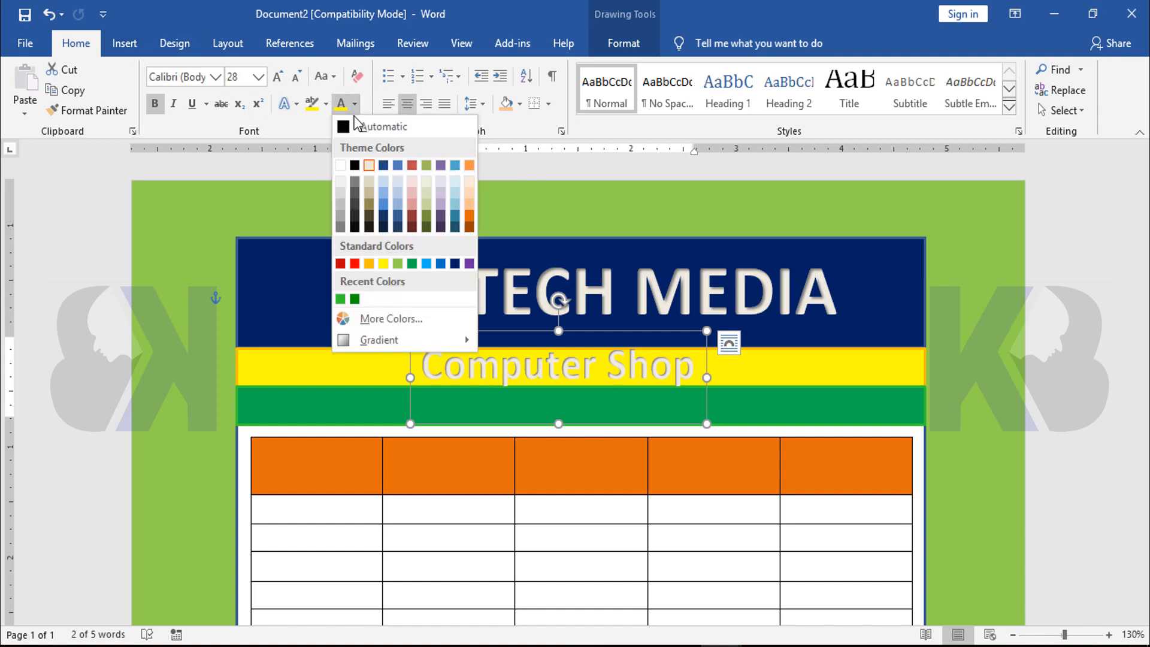
pyautogui.click(455, 265)
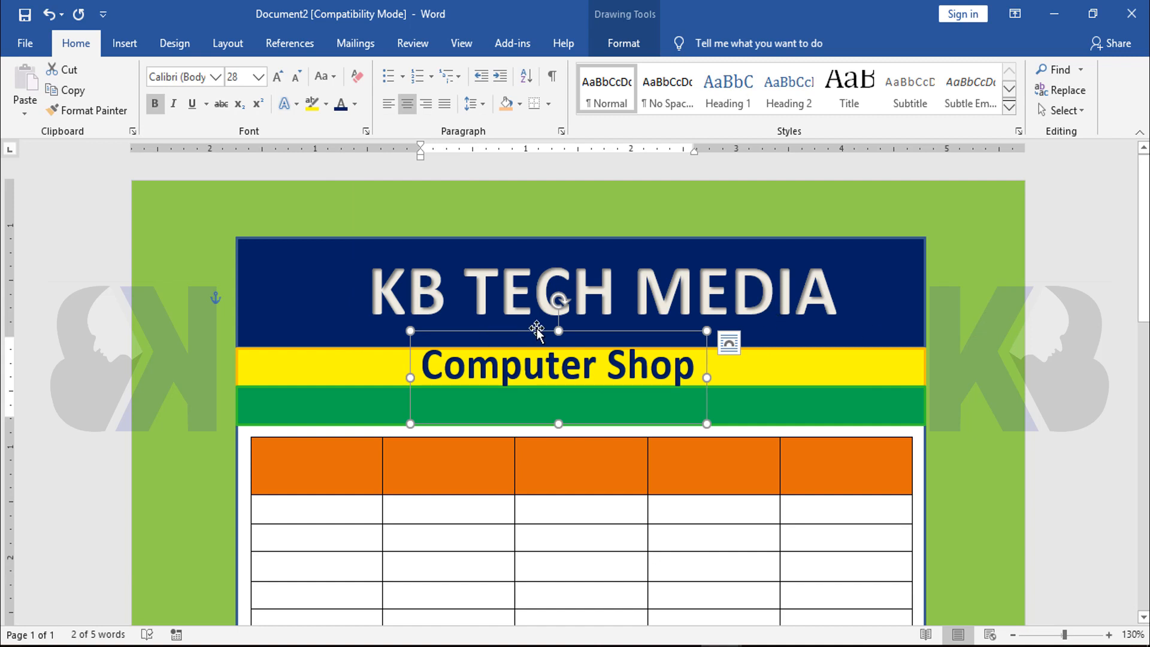
pyautogui.moveTo(561, 424); pyautogui.dragTo(562, 398)
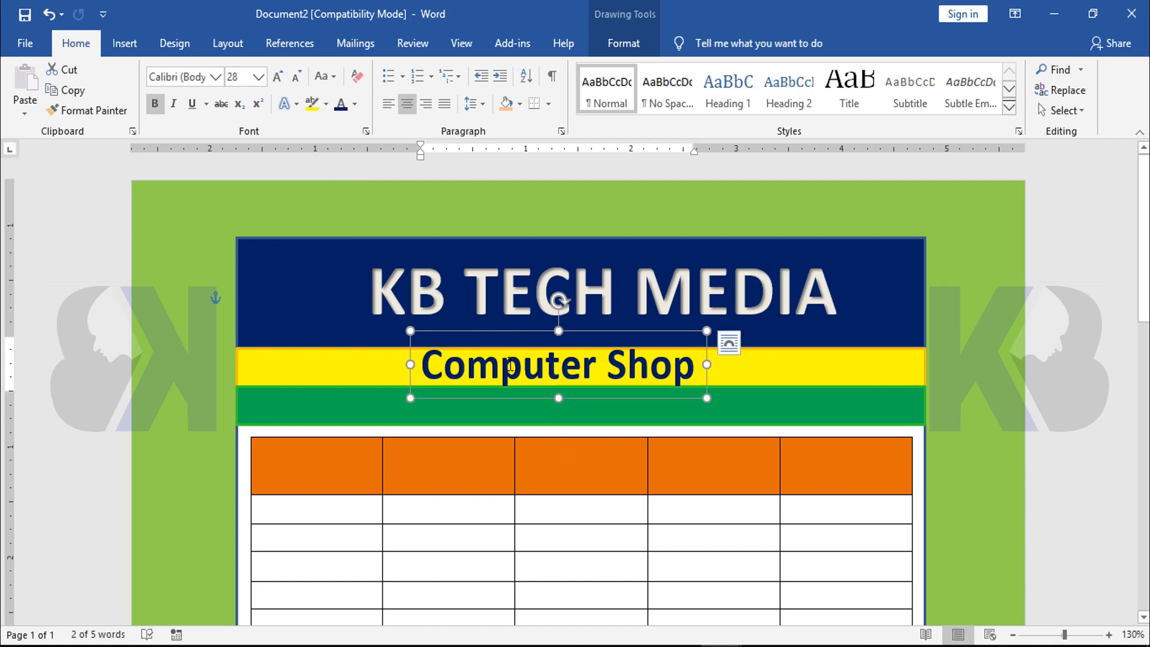
# Set the "Computer Shop" text to 26 pt and move its box back to the middle of the yellow band
pyautogui.click(532, 366)
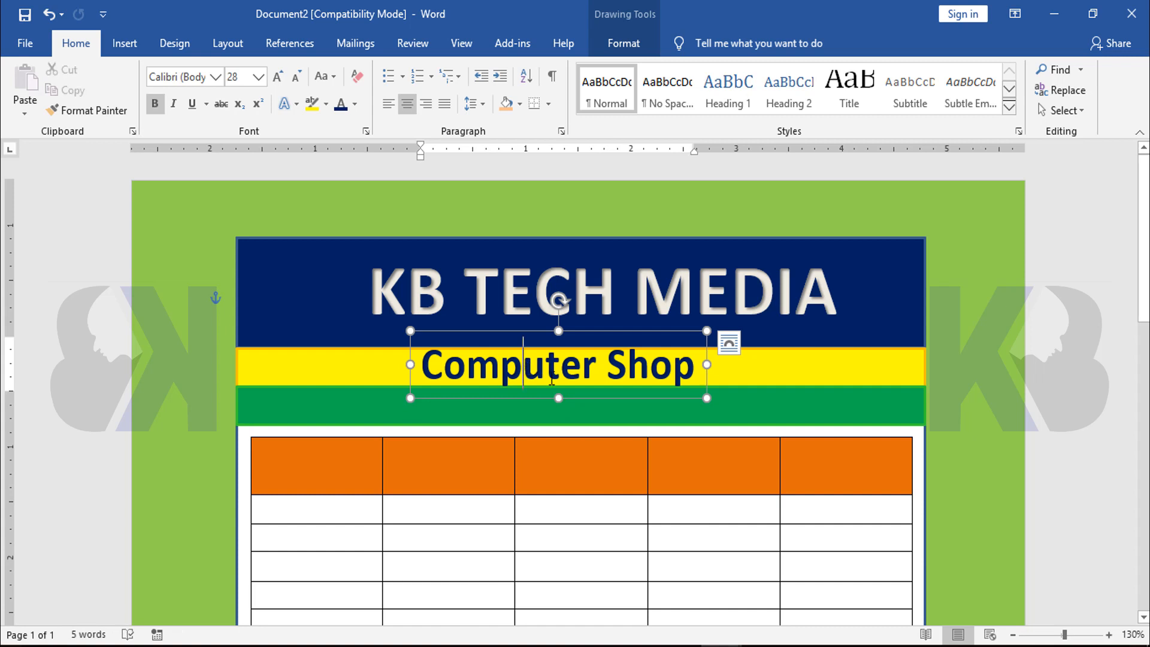
pyautogui.tripleClick(552, 380)
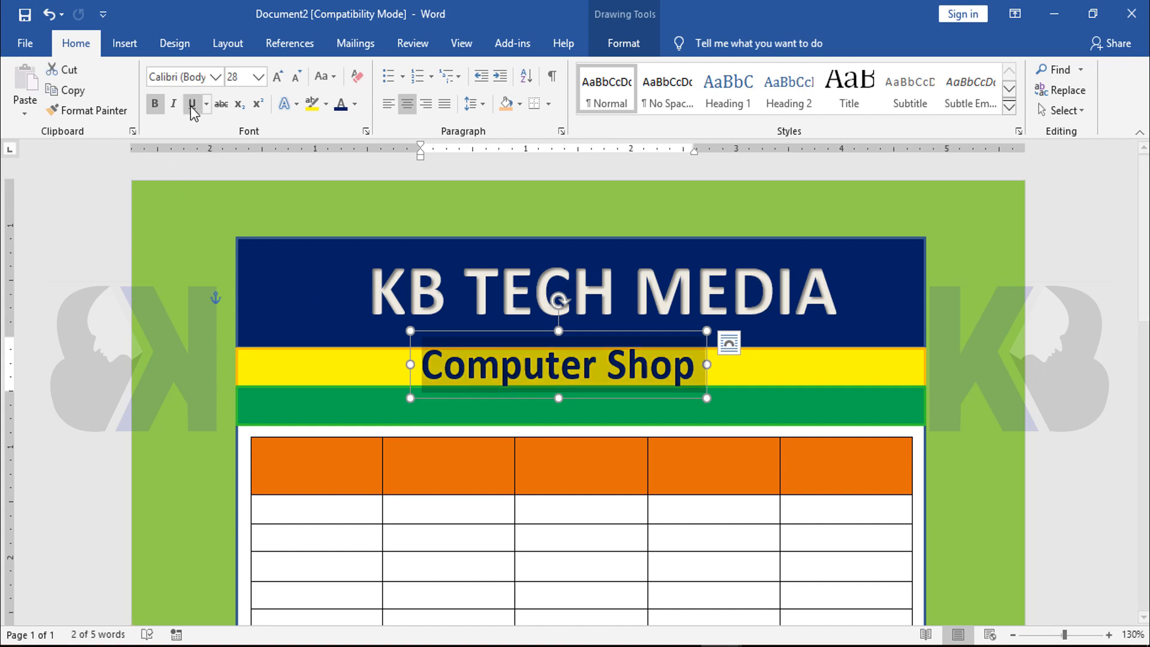
pyautogui.click(246, 78)
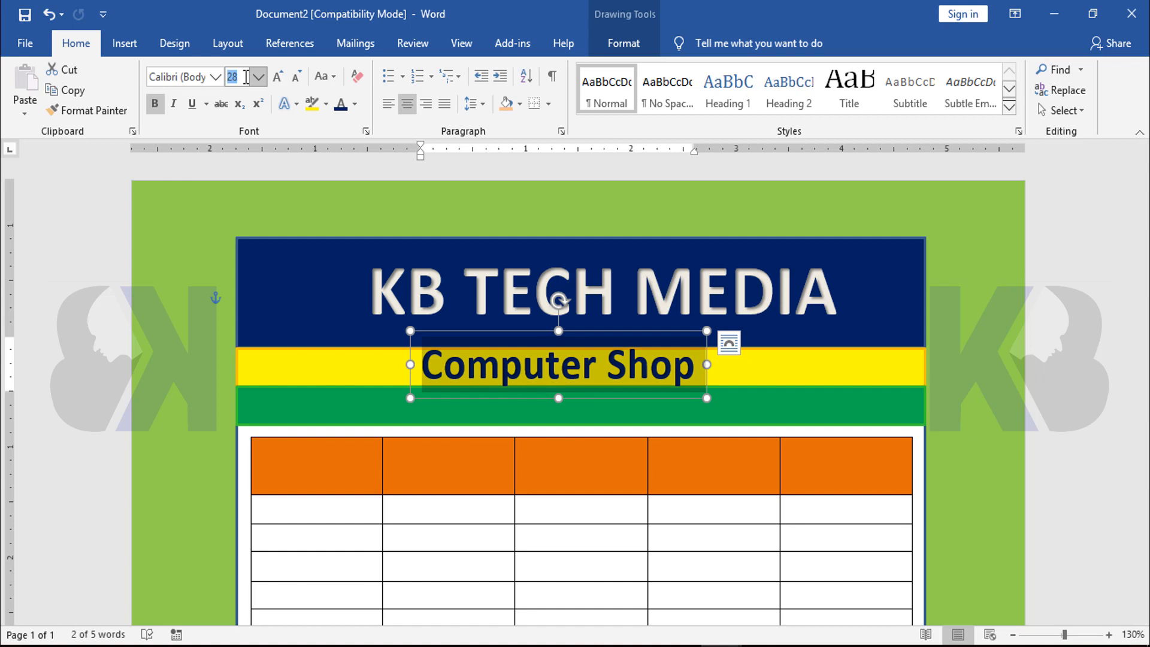
pyautogui.press('Return')
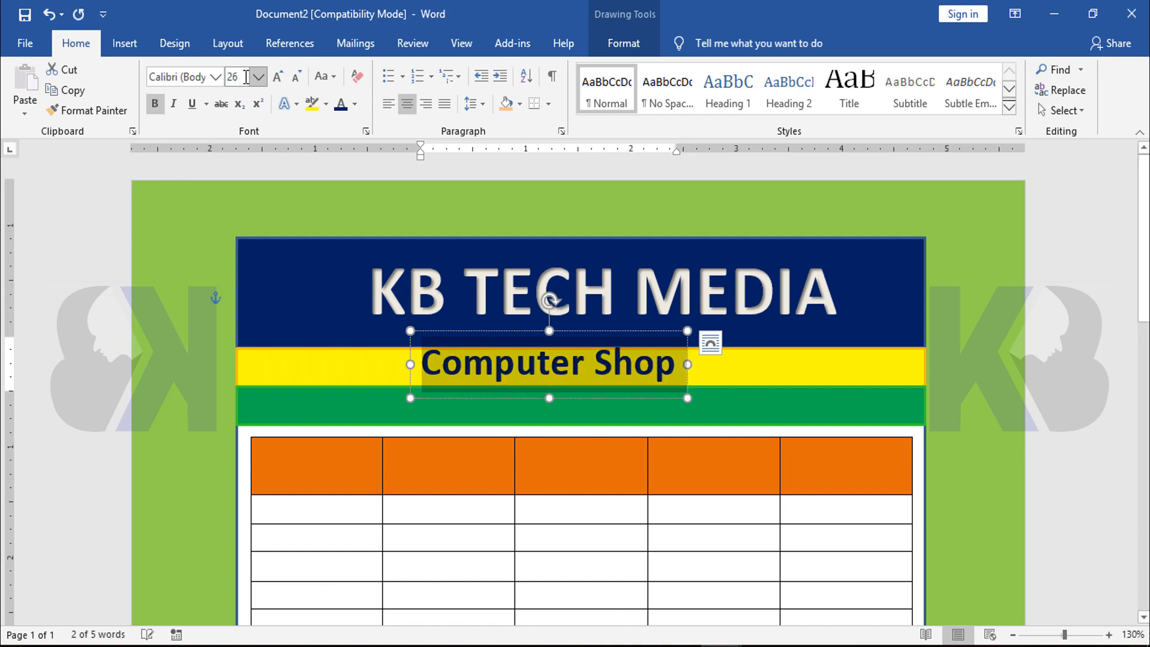
pyautogui.moveTo(466, 333); pyautogui.dragTo(485, 337)
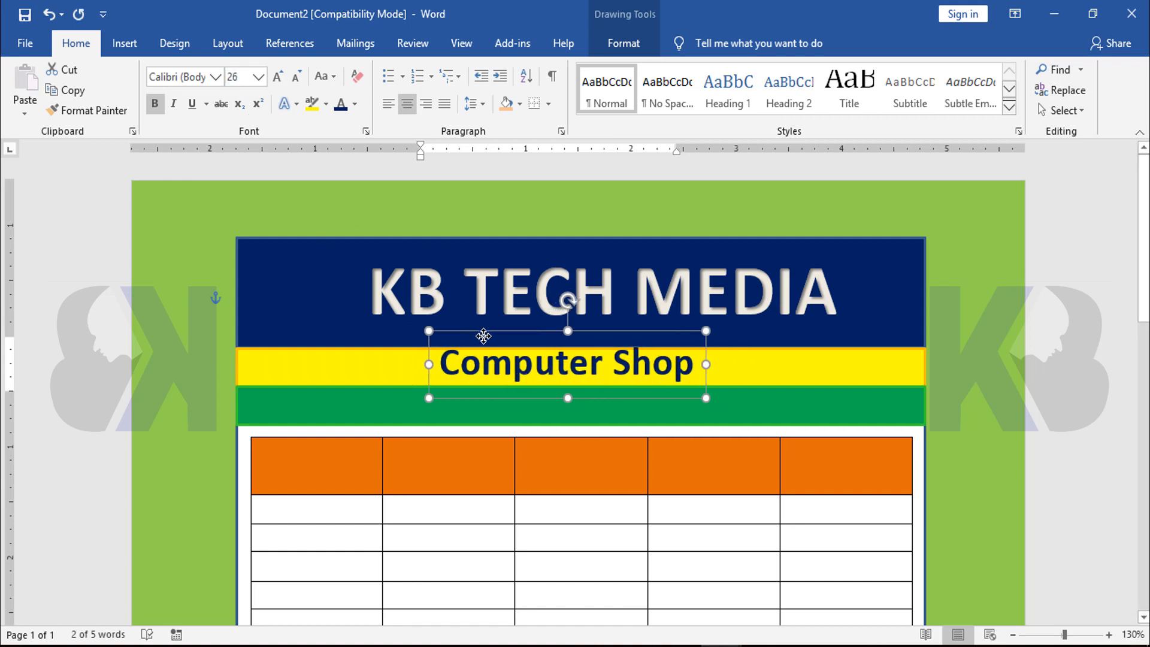
# Change the "Computer Shop" text to the Proxima Nova font at 22 pt and recenter its box on the yellow band
pyautogui.click(513, 374)
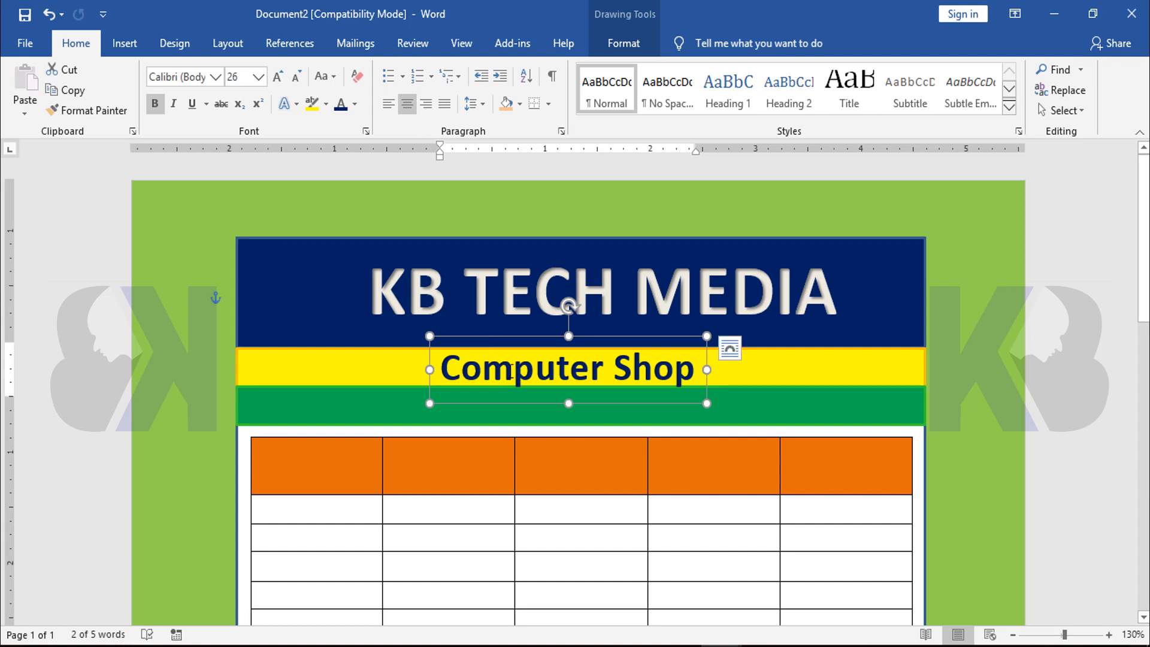
pyautogui.tripleClick(557, 383)
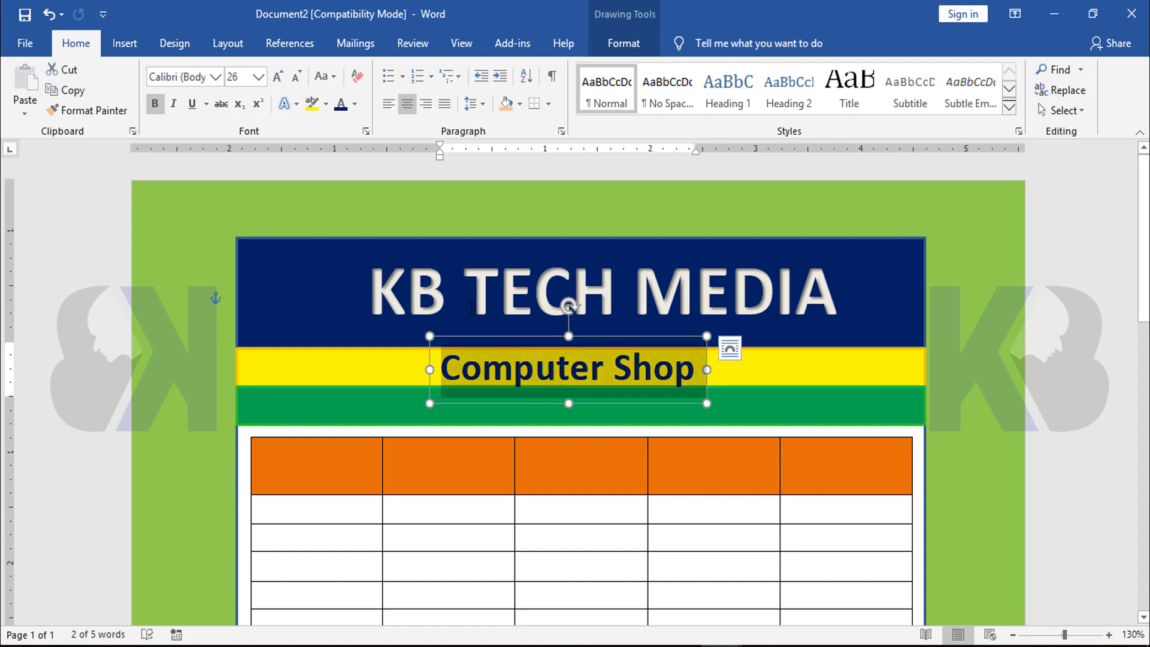
pyautogui.click(215, 77)
pyautogui.click(216, 182)
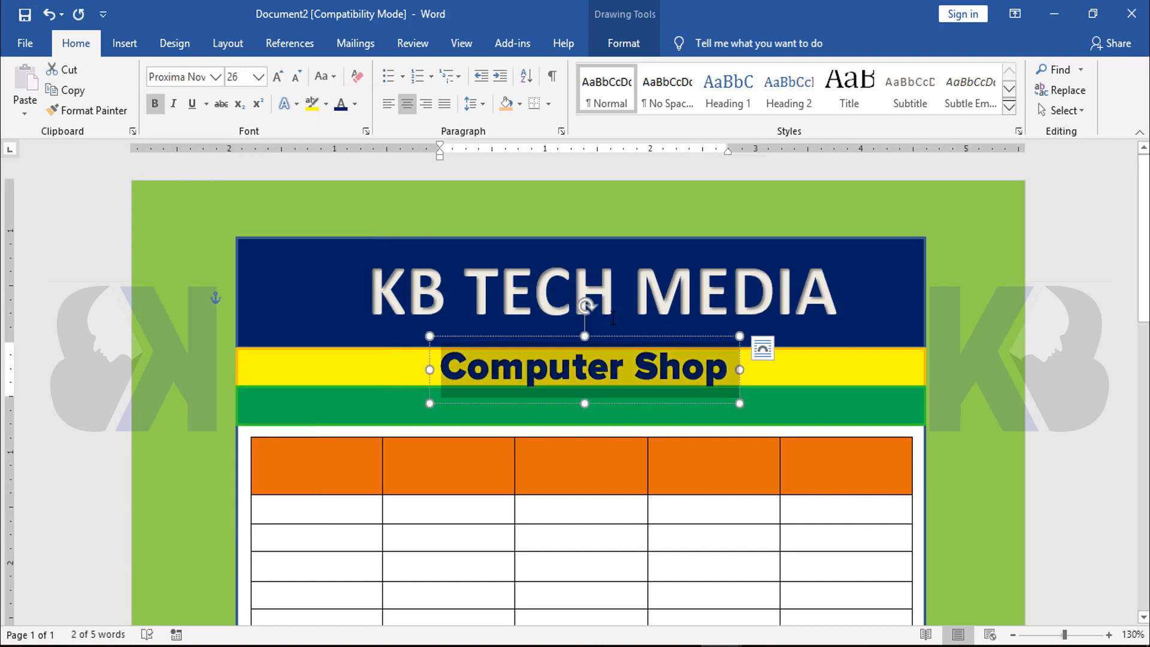
pyautogui.click(246, 77)
pyautogui.press('Return')
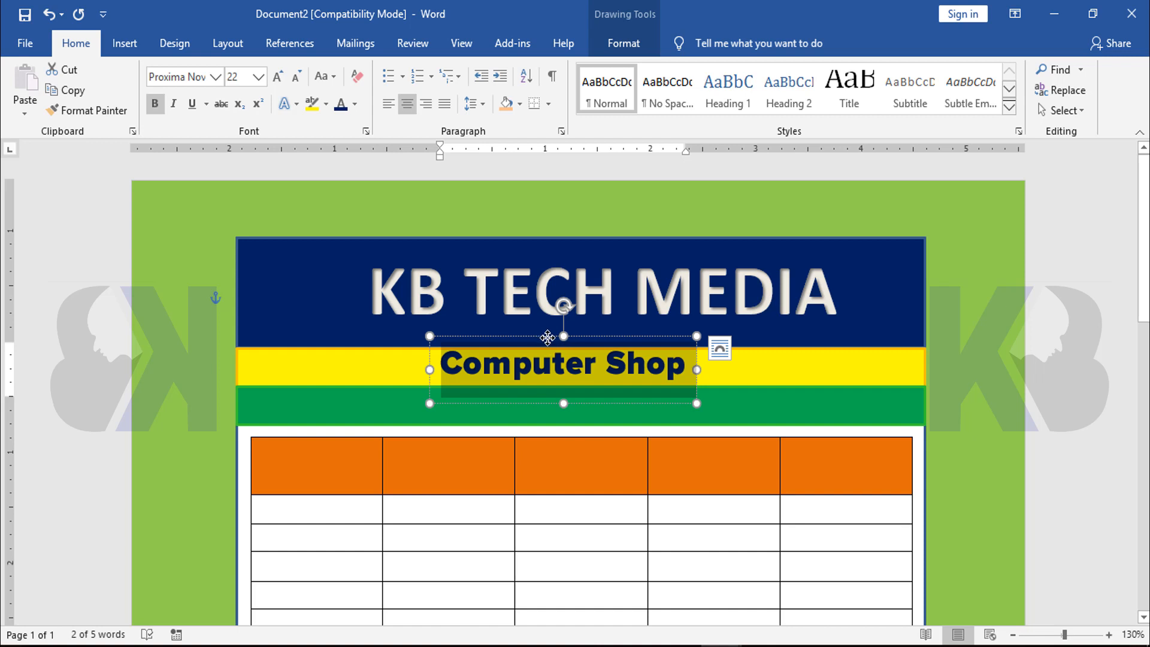
pyautogui.moveTo(544, 339)
pyautogui.mouseDown()
pyautogui.moveTo(558, 342)
pyautogui.moveTo(550, 338)
pyautogui.mouseUp()
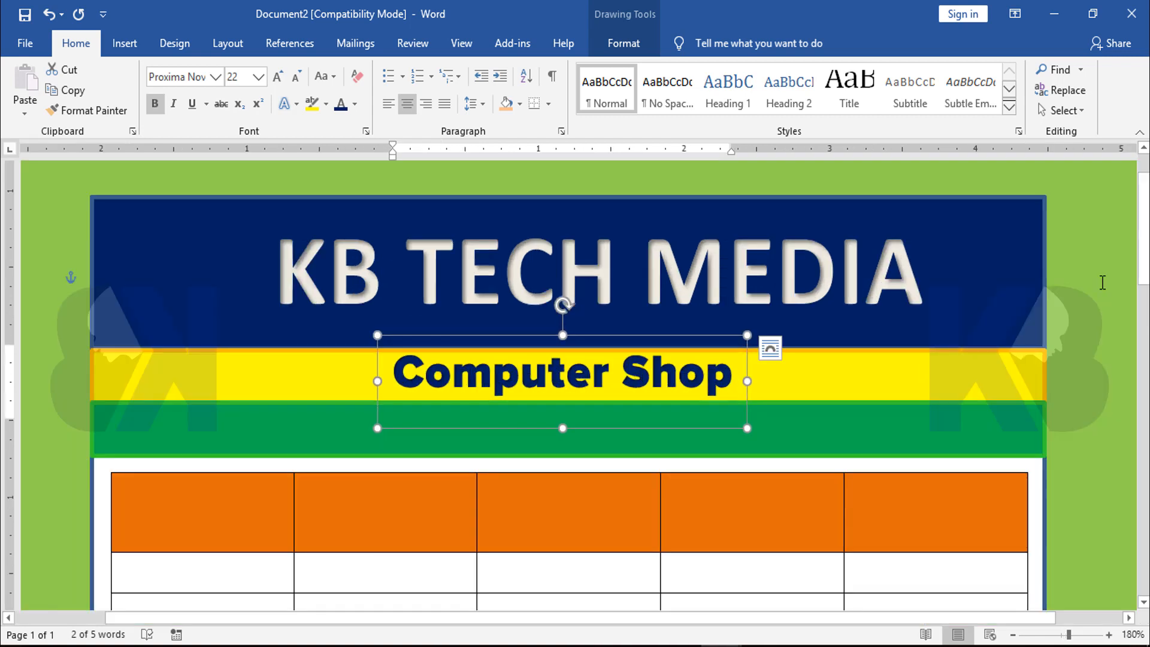
pyautogui.click(1102, 282)
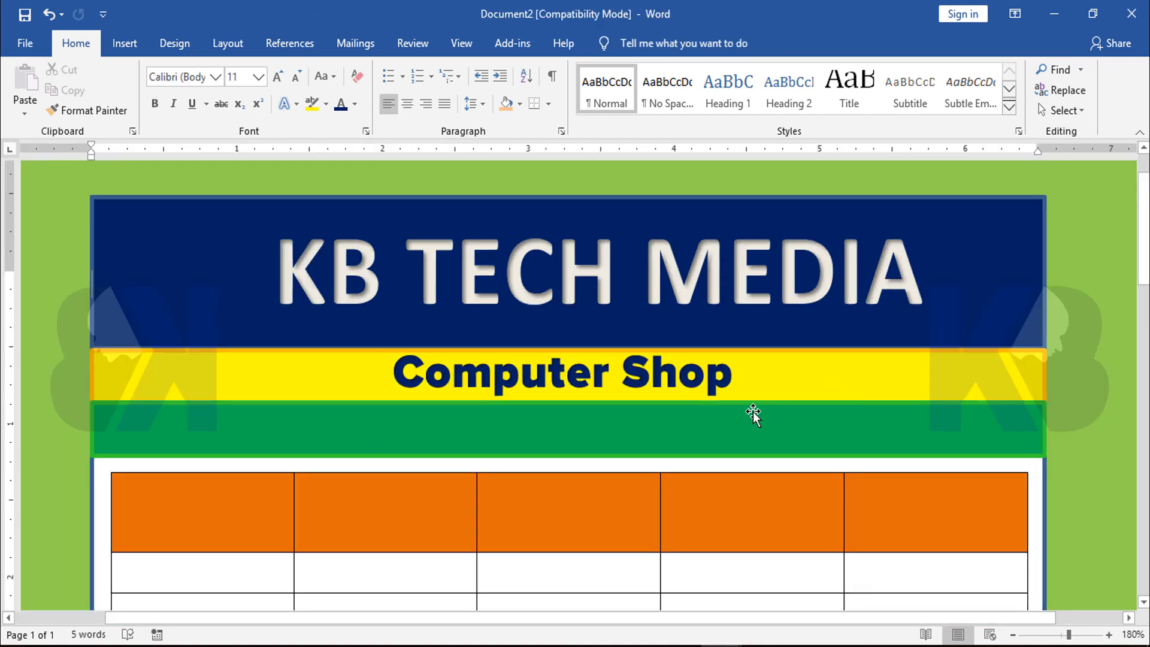
# Duplicate the "Computer Shop" text box and place the copy directly below it on the green band
pyautogui.scroll(-5, 705, 339)
pyautogui.scroll(-1, 704, 340)
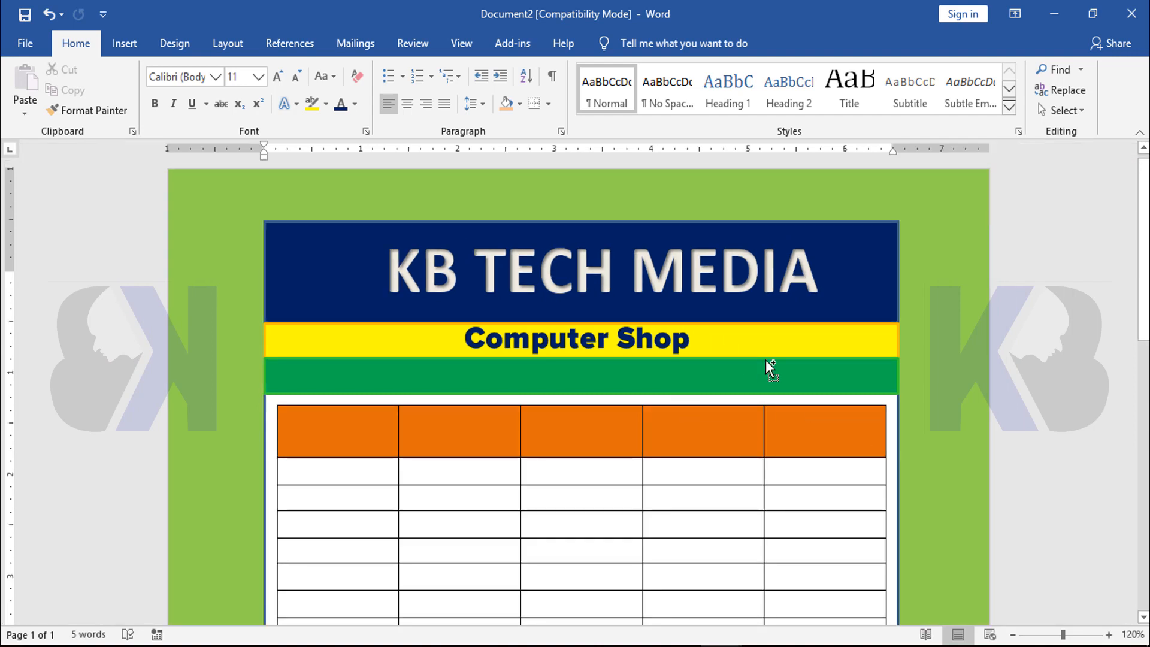
pyautogui.scroll(6, 769, 361)
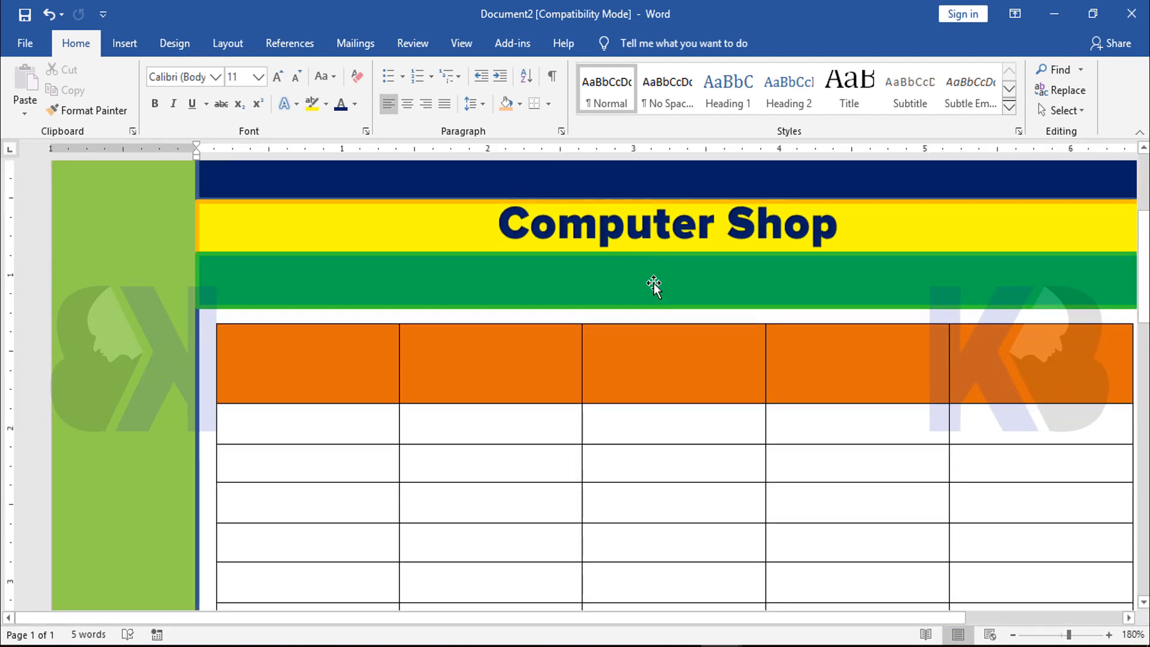
pyautogui.scroll(4, 653, 285)
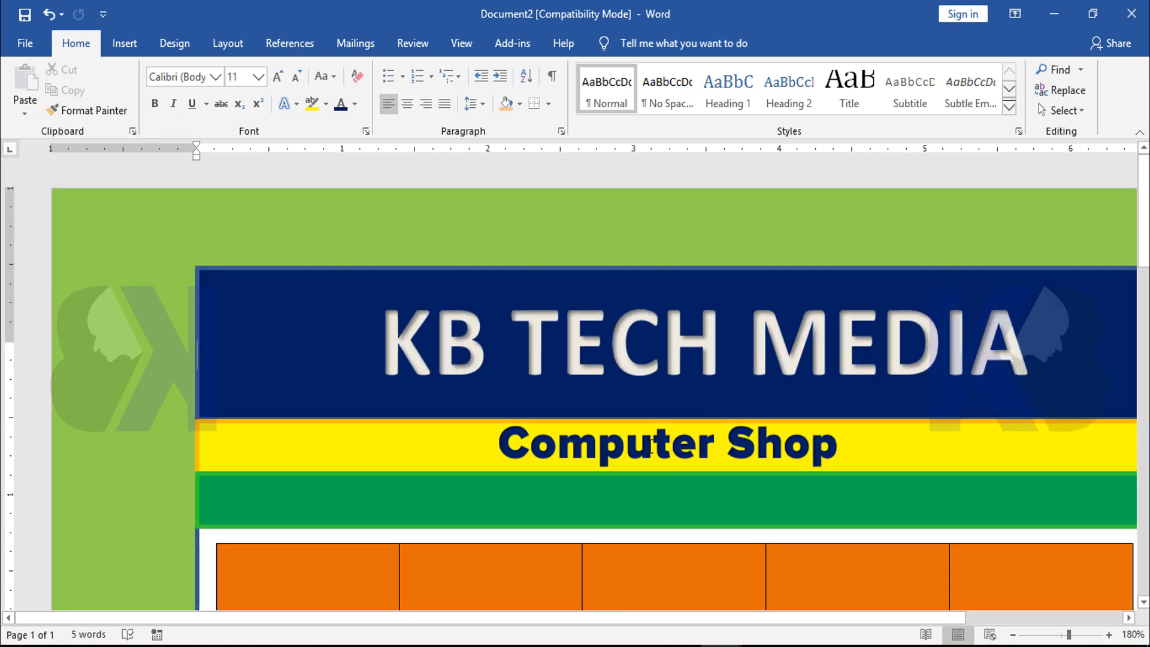
pyautogui.click(652, 444)
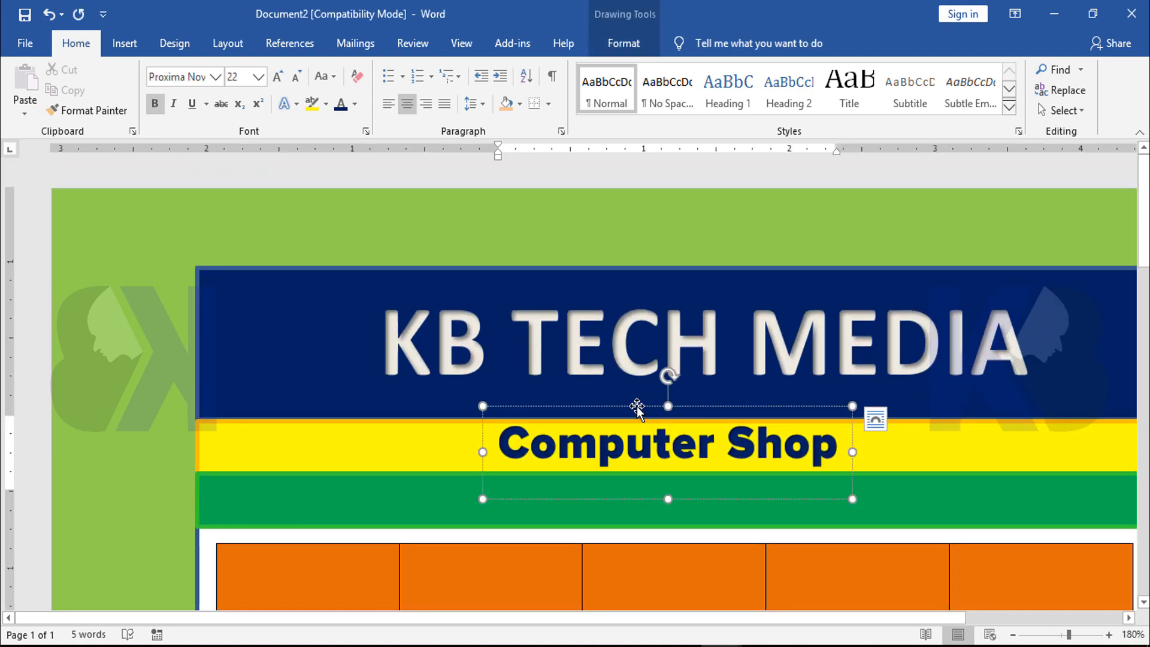
pyautogui.moveTo(637, 405); pyautogui.dragTo(634, 457)
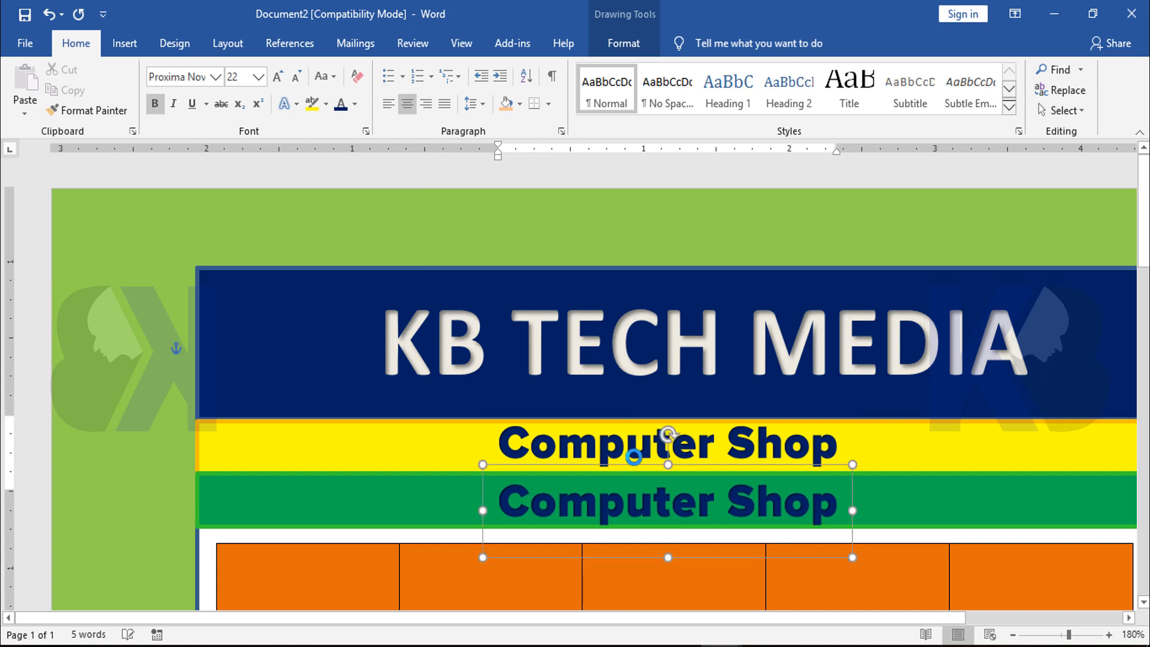
# Replace the duplicate's text with "Invoice" and move its box toward the middle of the green band
pyautogui.tripleClick(676, 504)
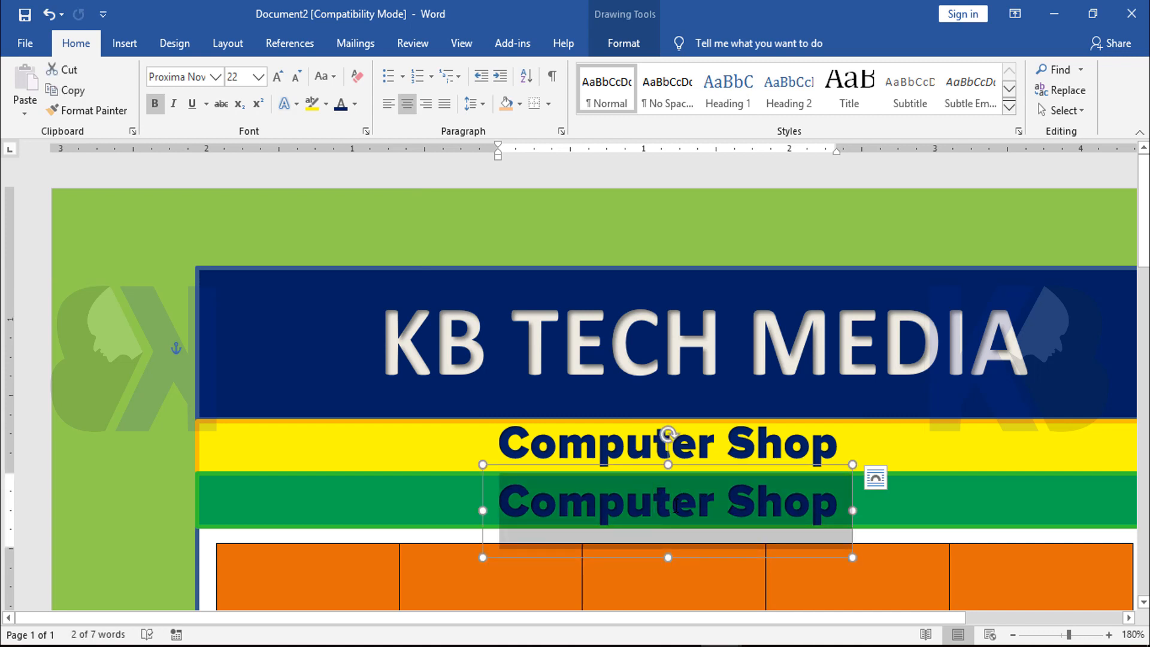
pyautogui.write('In')
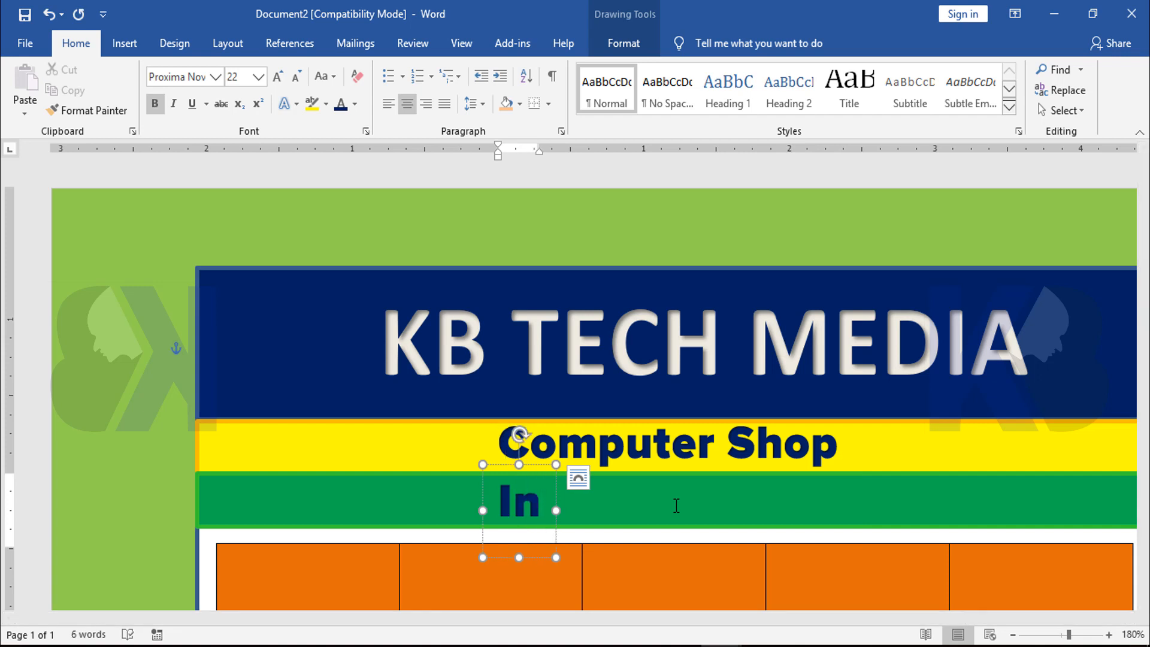
pyautogui.write('voice')
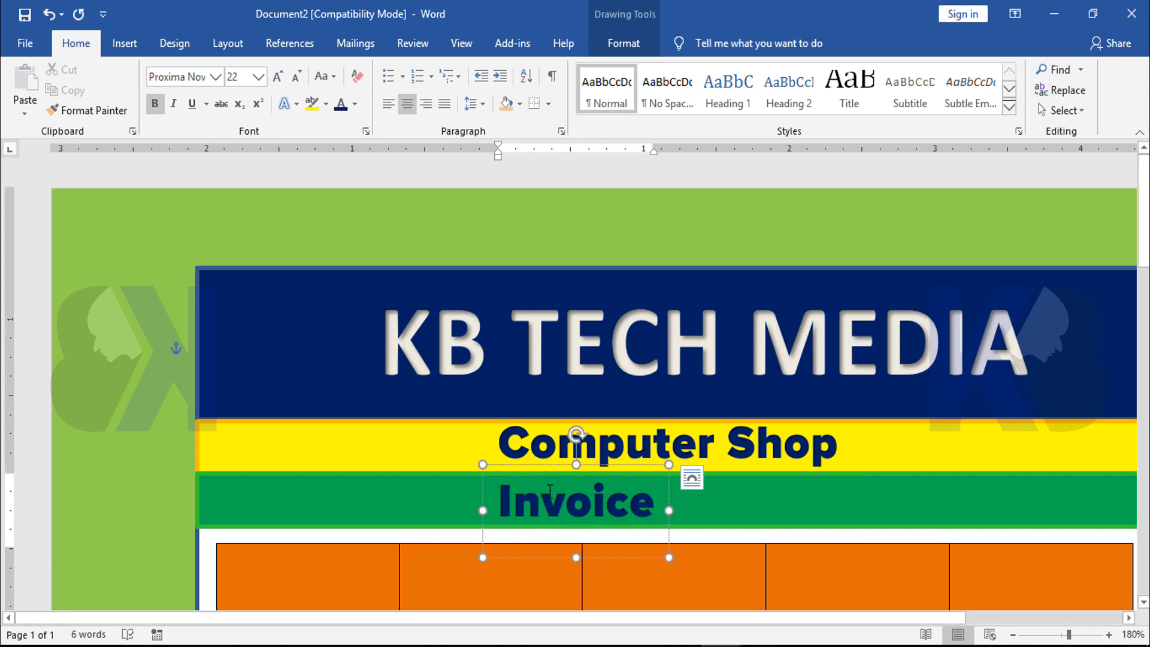
pyautogui.moveTo(548, 465); pyautogui.dragTo(645, 463)
pyautogui.moveTo(446, 620); pyautogui.dragTo(557, 624)
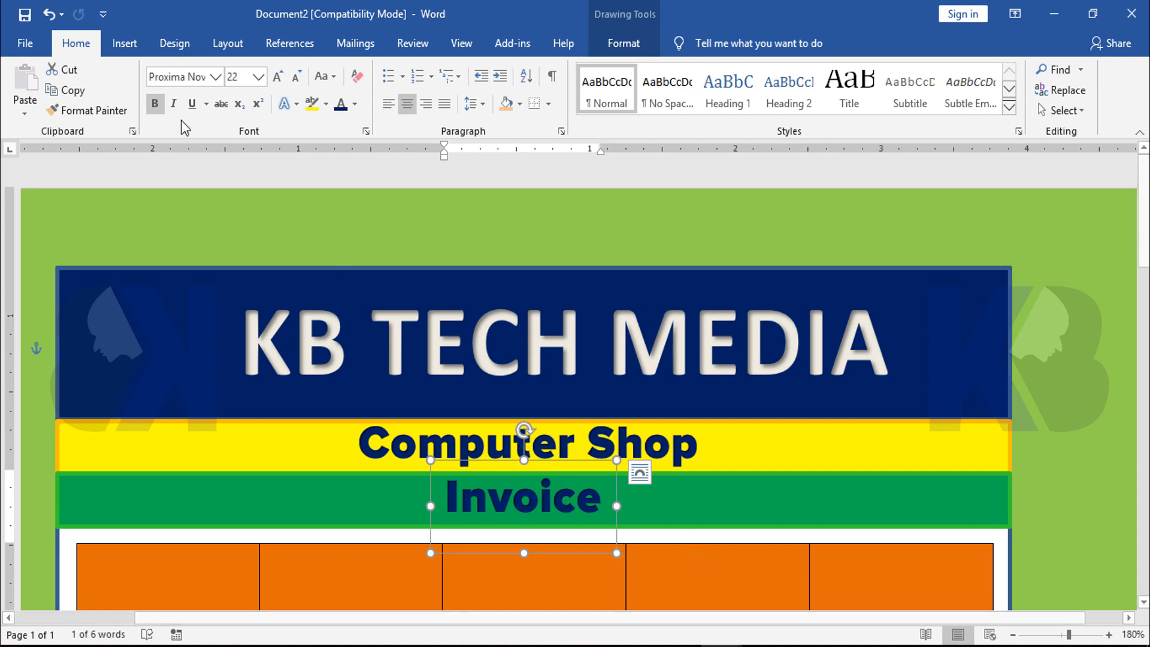
# Insert an "Invoice" WordArt in the black style with a blue hard shadow and set it beside the plain "Invoice" text on the green band
pyautogui.click(125, 43)
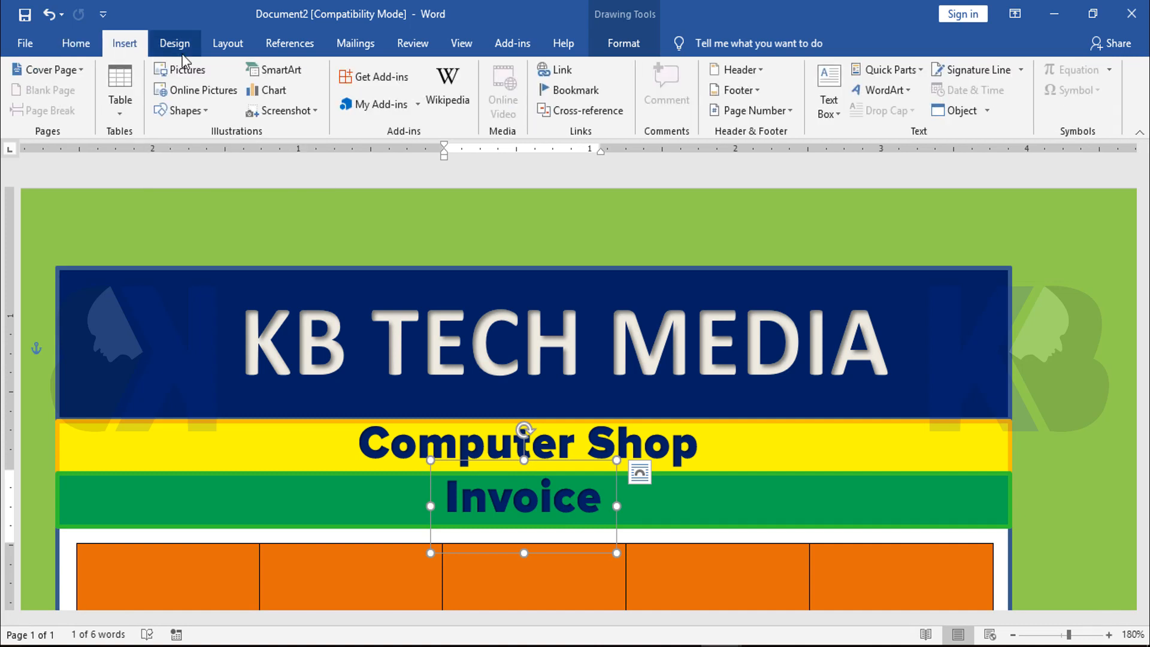
pyautogui.click(884, 90)
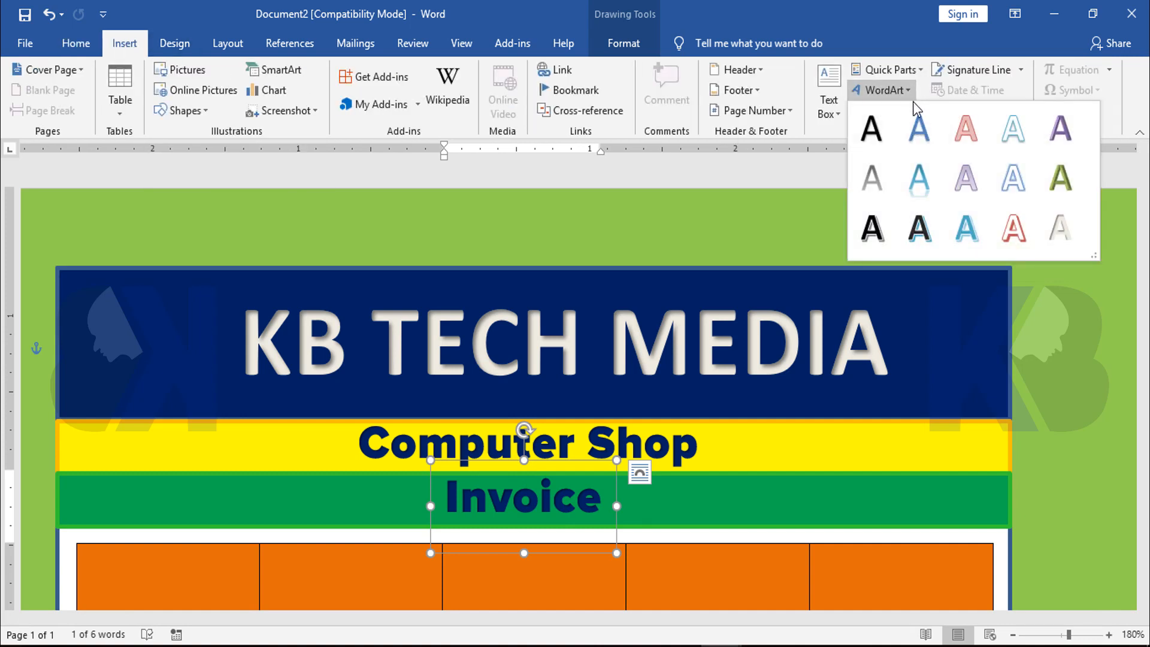
pyautogui.click(920, 228)
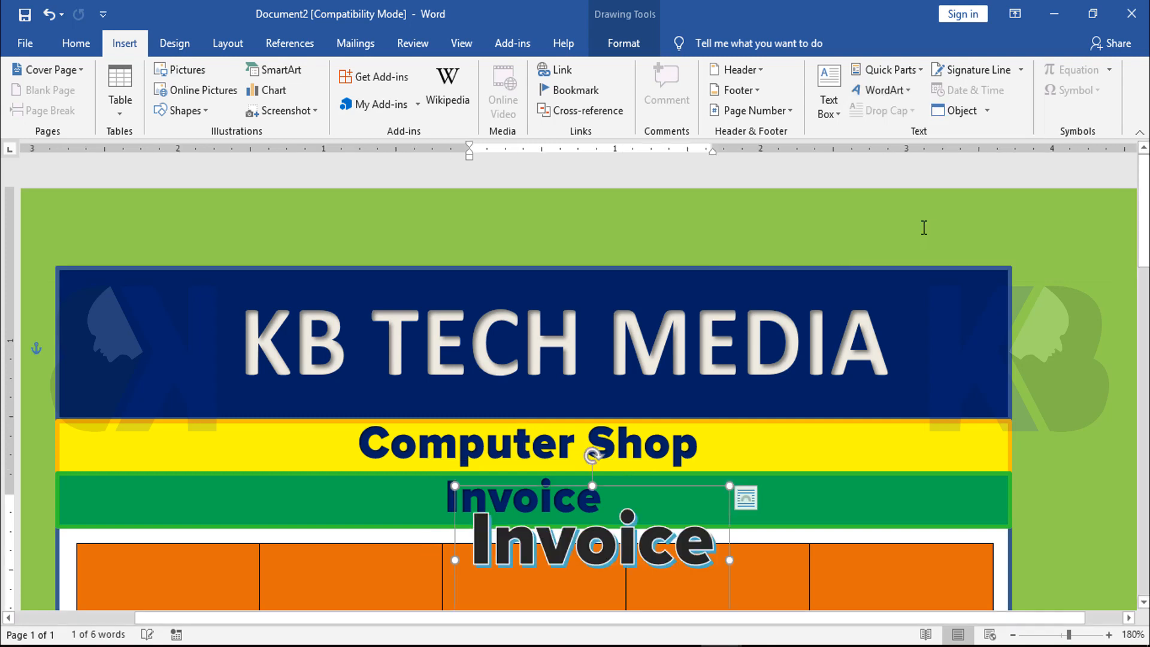
pyautogui.scroll(-3, 921, 258)
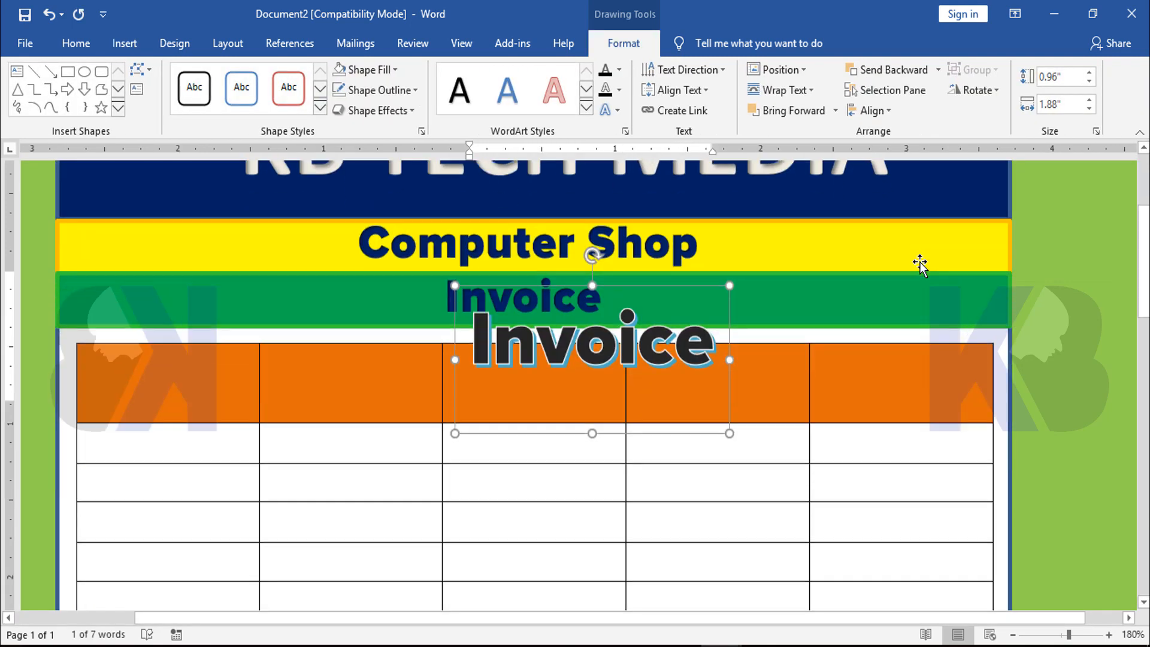
pyautogui.moveTo(551, 261); pyautogui.dragTo(467, 216)
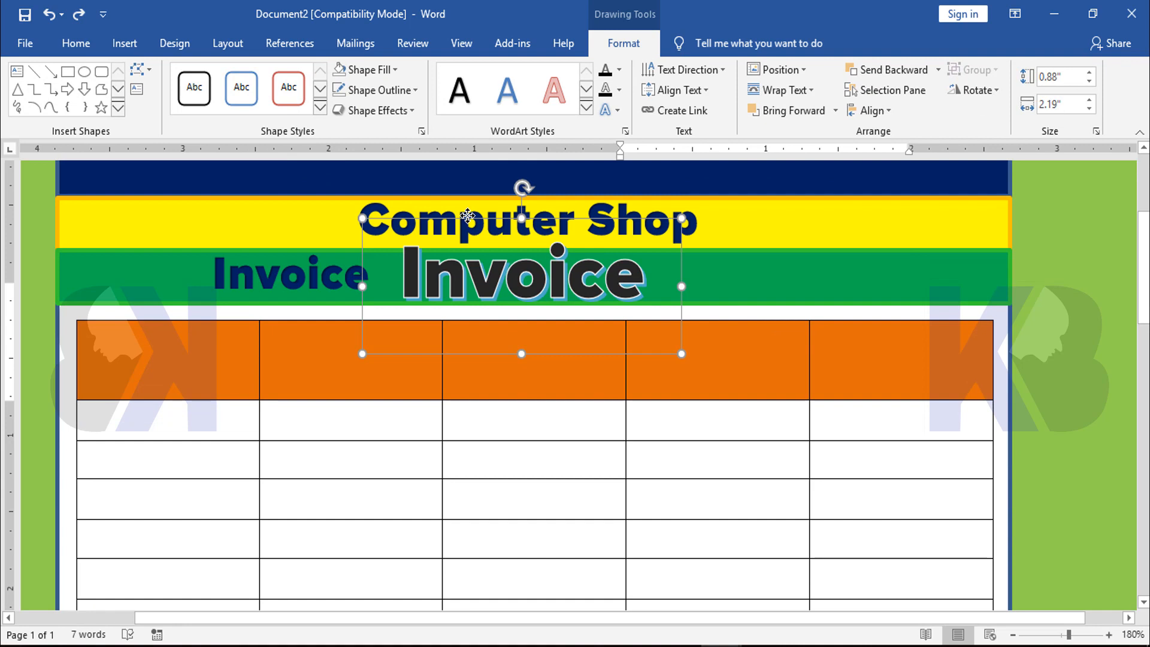
# Reduce the new "Invoice" WordArt to 22 pt and lower its box so the text sits within the green band
pyautogui.click(85, 45)
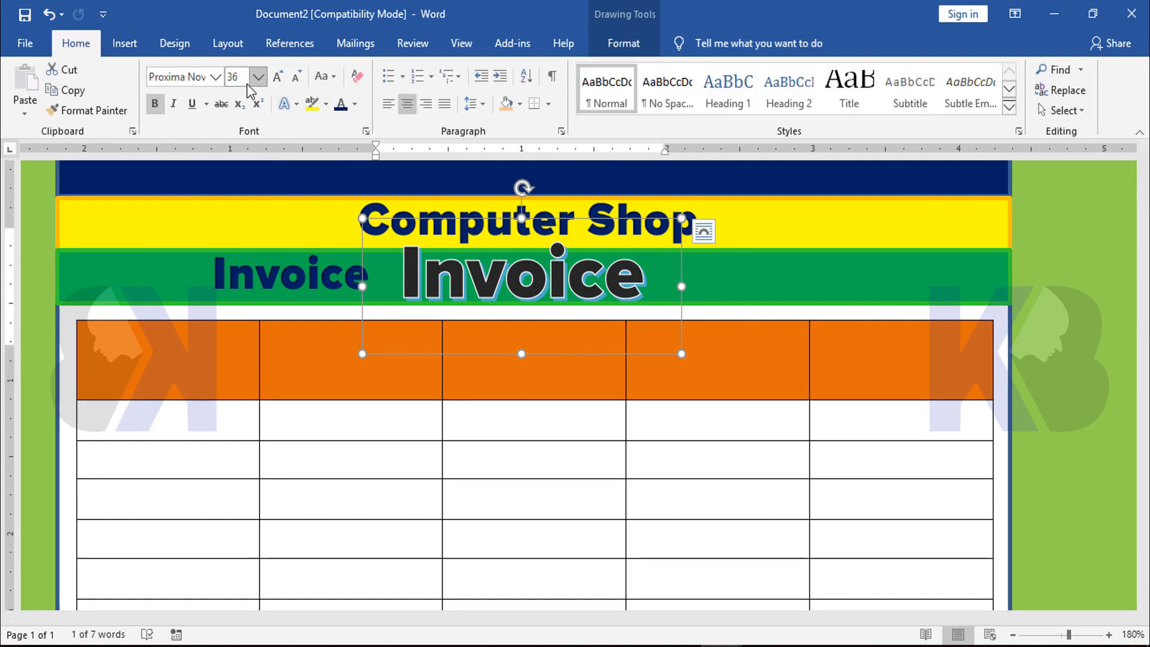
pyautogui.click(258, 76)
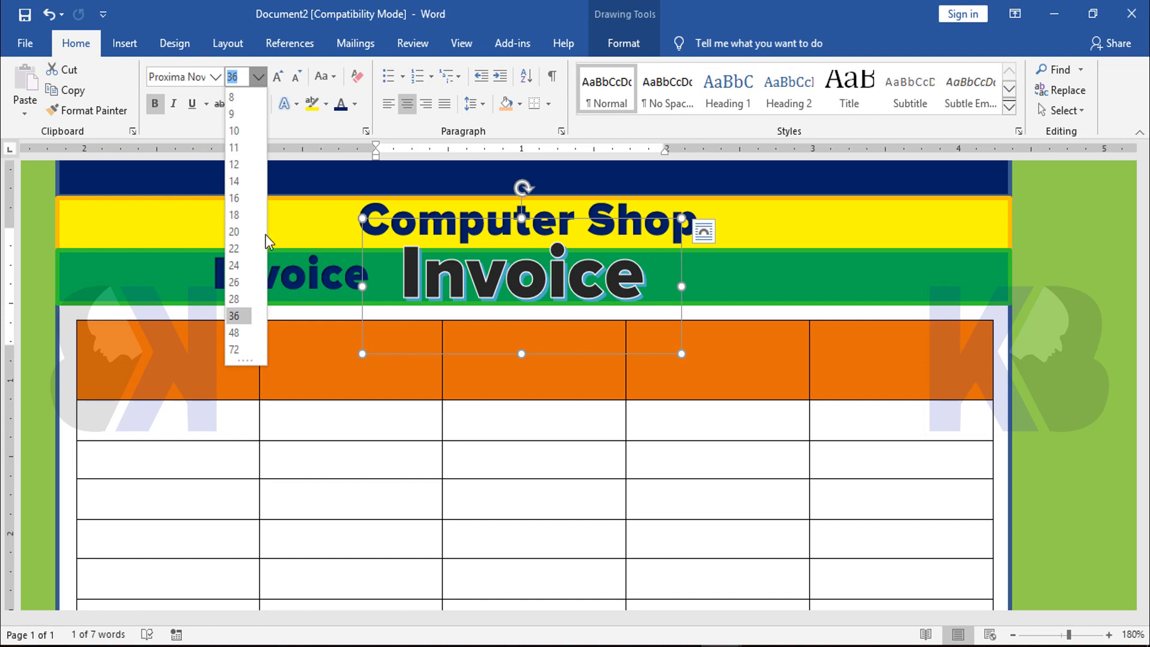
pyautogui.click(234, 248)
pyautogui.moveTo(539, 218); pyautogui.dragTo(539, 237)
# Set the "Invoice" WordArt text to 24 pt and nudge its box to center it on the green band
pyautogui.click(550, 280)
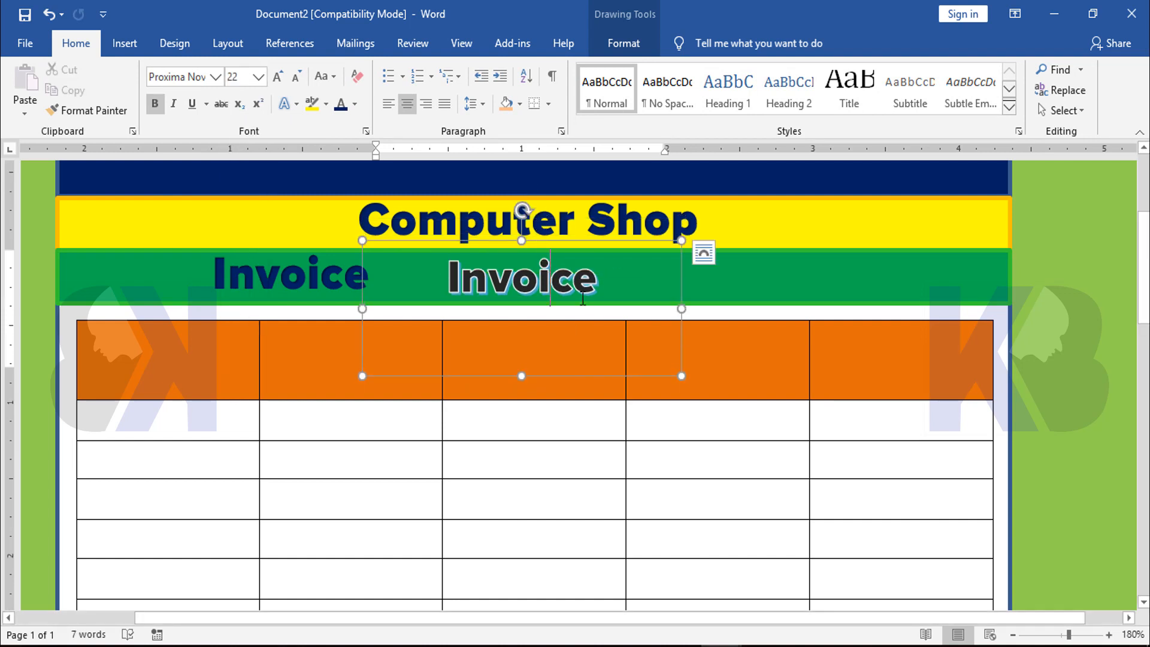
pyautogui.doubleClick(583, 299)
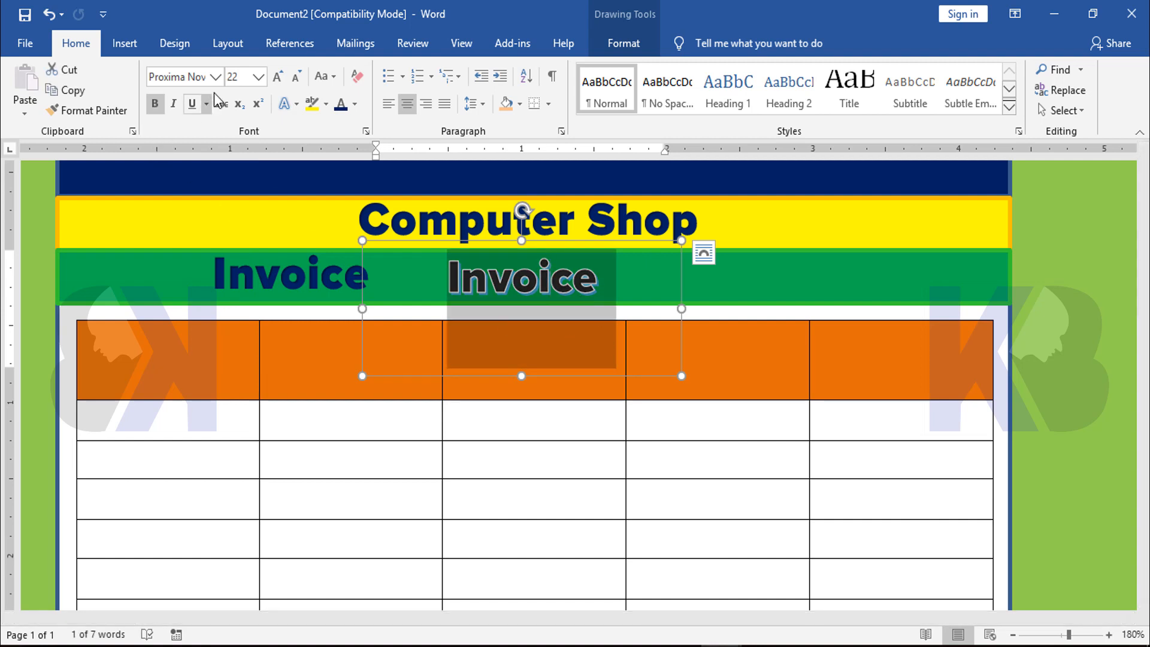
pyautogui.click(237, 76)
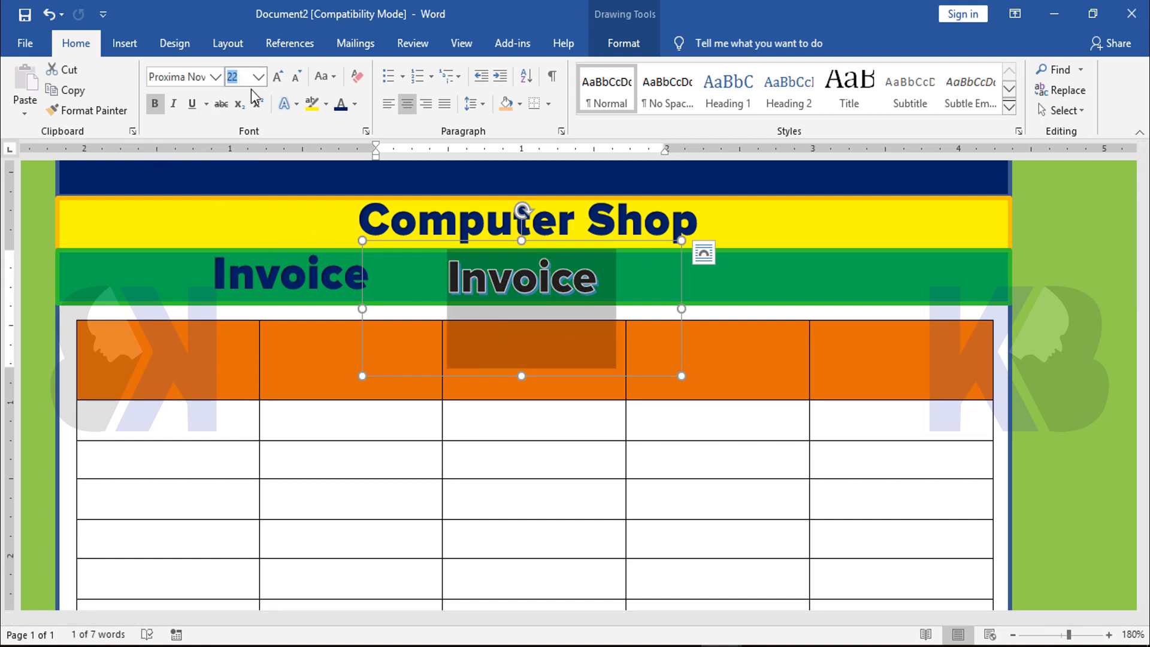
pyautogui.write('24')
pyautogui.press('Return')
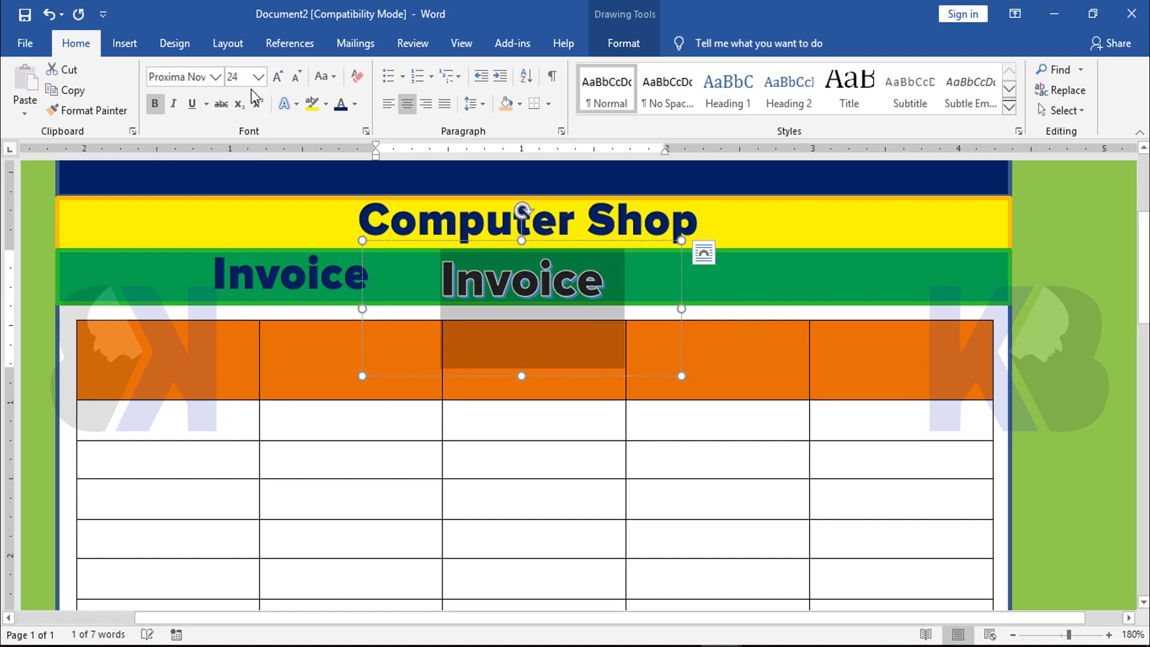
pyautogui.click(624, 269)
pyautogui.click(503, 239)
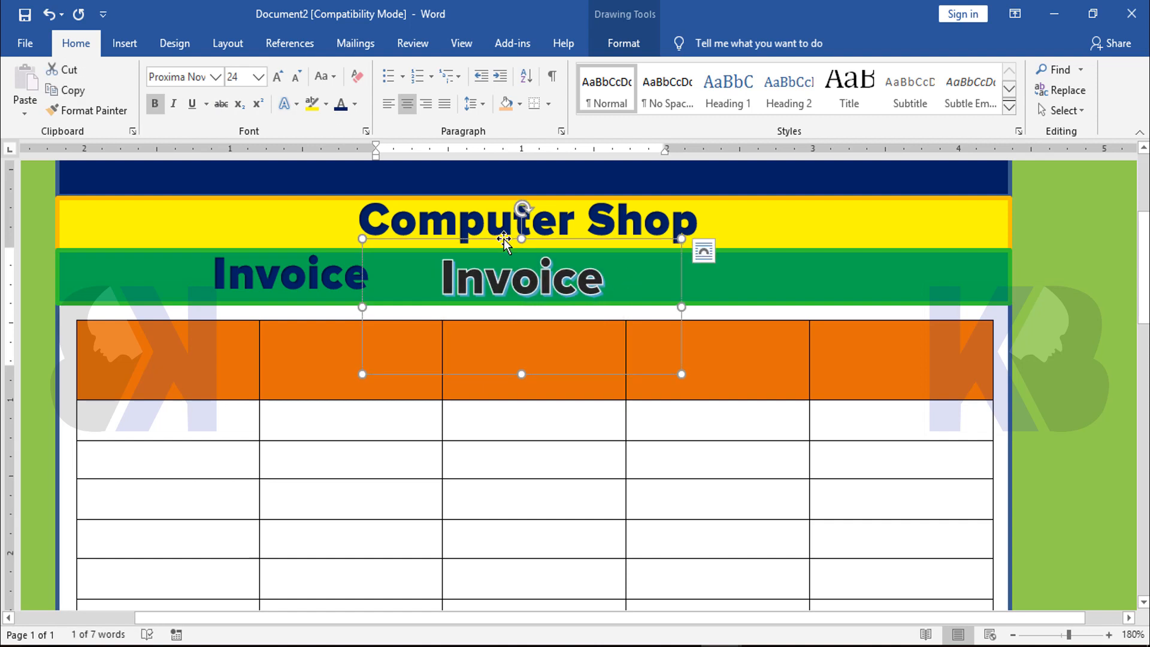
pyautogui.moveTo(503, 239); pyautogui.dragTo(506, 240)
# Shrink the "Invoice" WordArt box in height to about the green band and narrow it slightly on both sides
pyautogui.moveTo(523, 374); pyautogui.dragTo(523, 312)
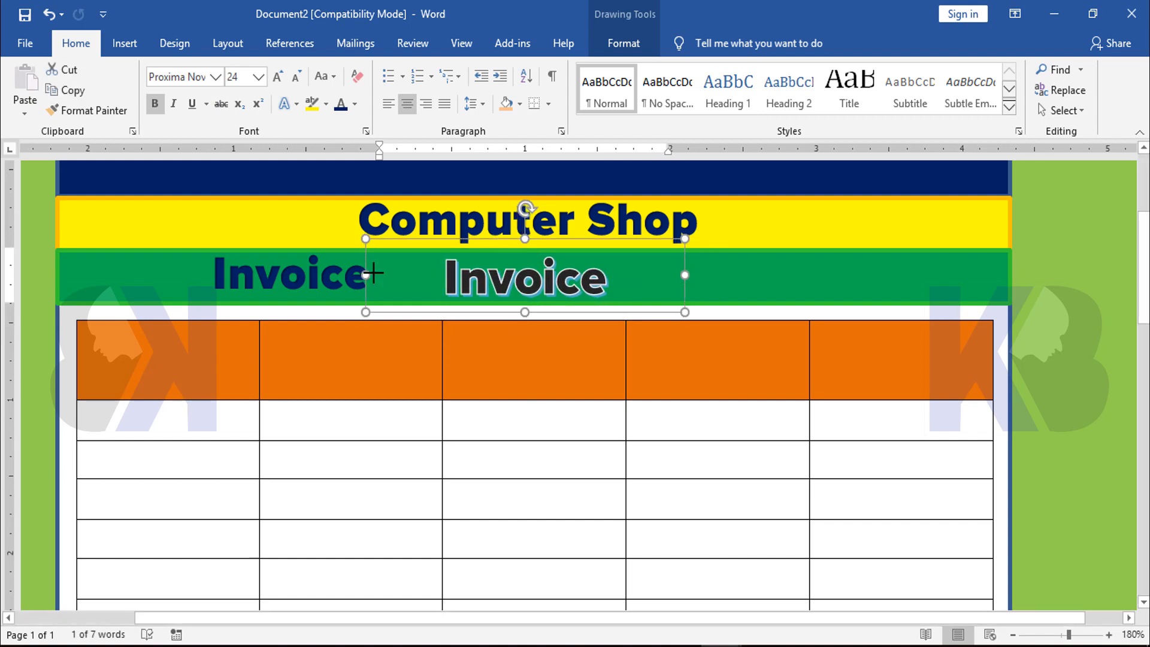
pyautogui.moveTo(374, 273); pyautogui.dragTo(380, 274)
pyautogui.moveTo(685, 275); pyautogui.dragTo(672, 276)
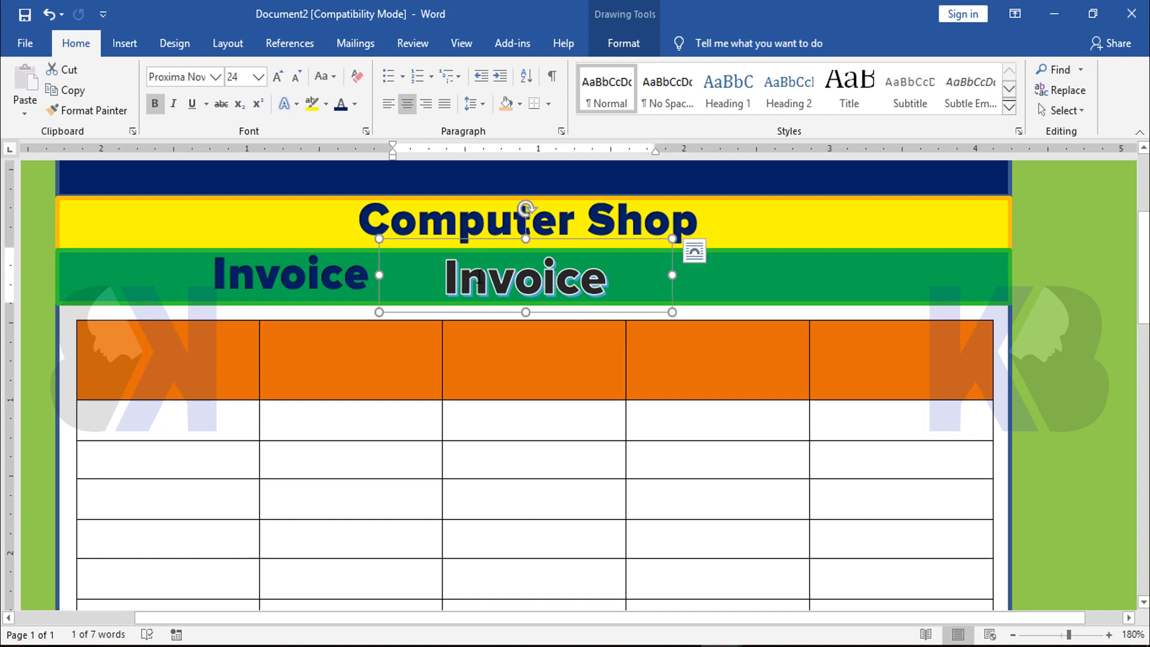
# Recolor the "Invoice" WordArt text on the green band to a dark blue picked from the standard color palette
pyautogui.click(475, 254)
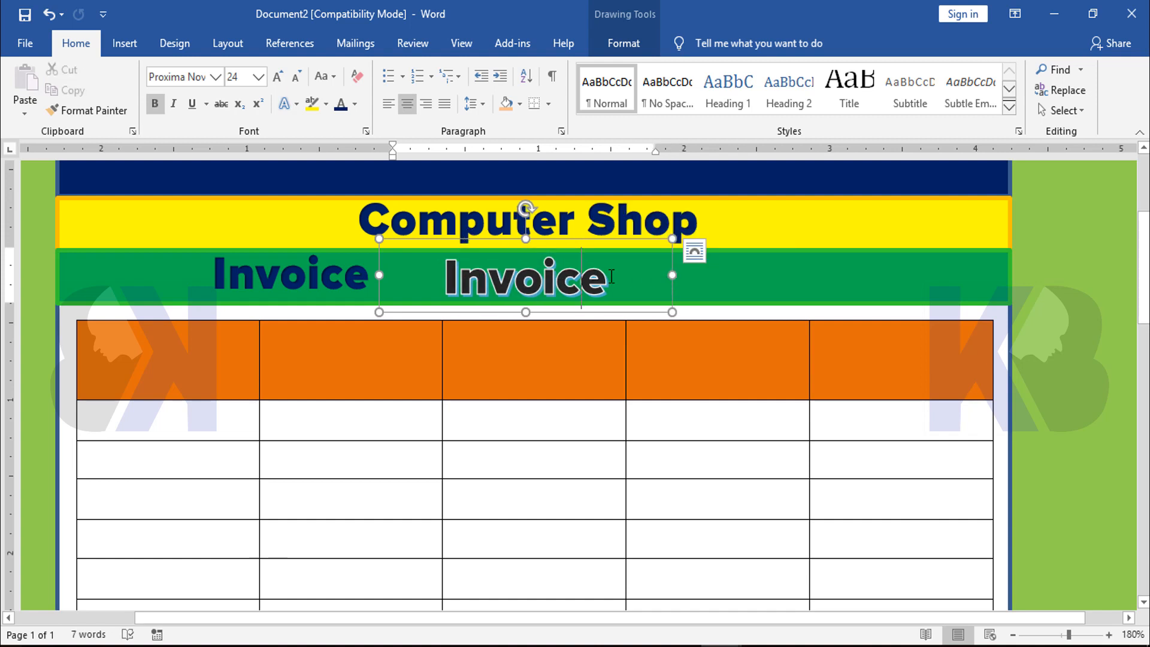
pyautogui.moveTo(626, 277); pyautogui.dragTo(445, 277)
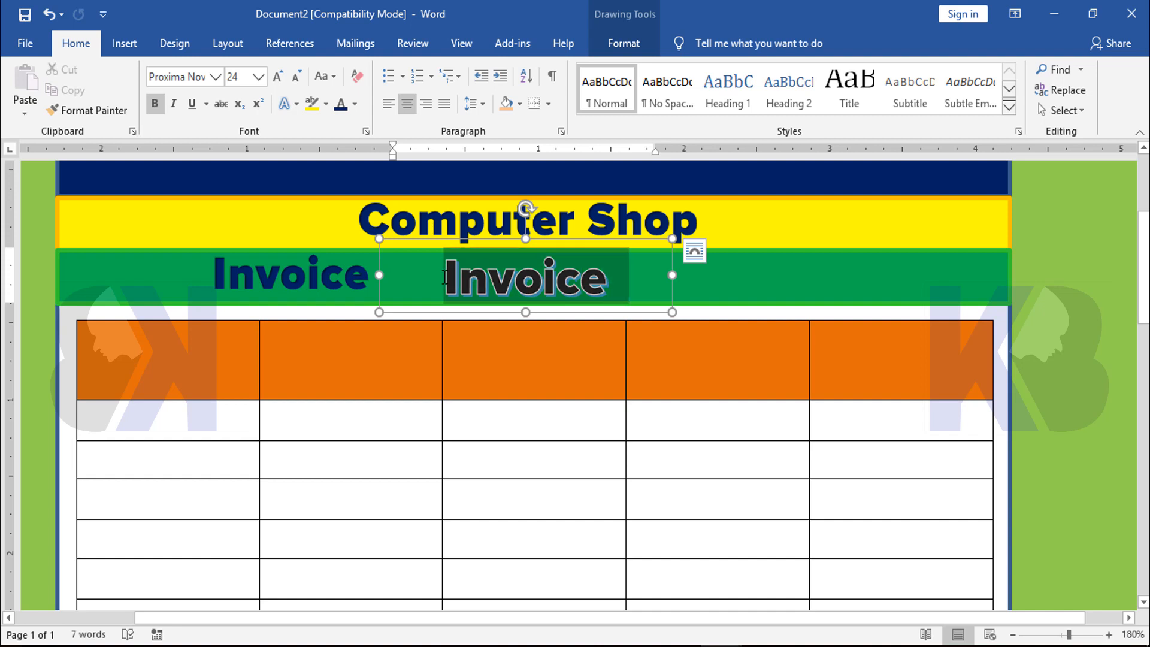
pyautogui.click(355, 105)
pyautogui.scroll(6, 374, 288)
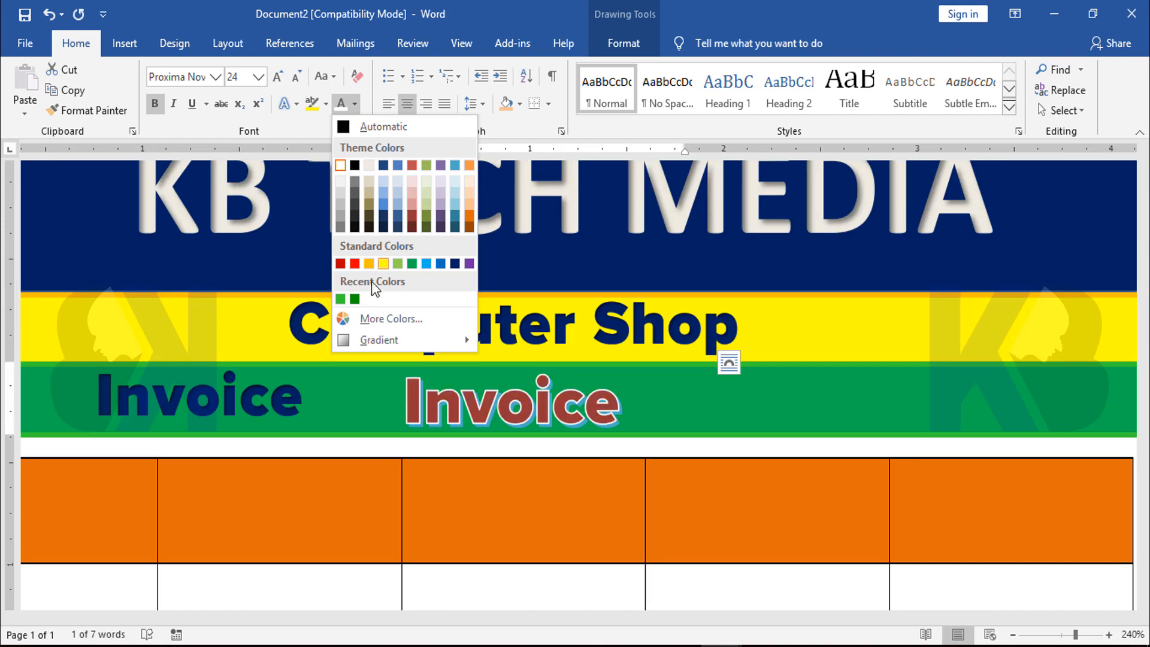
pyautogui.click(398, 323)
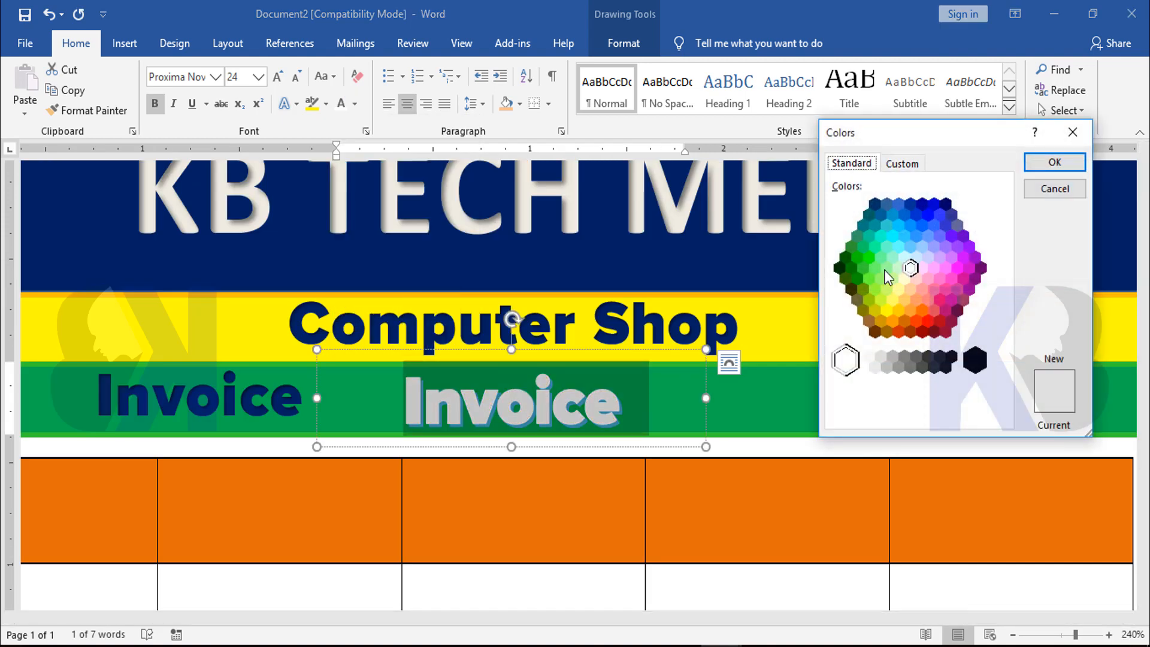
pyautogui.click(922, 204)
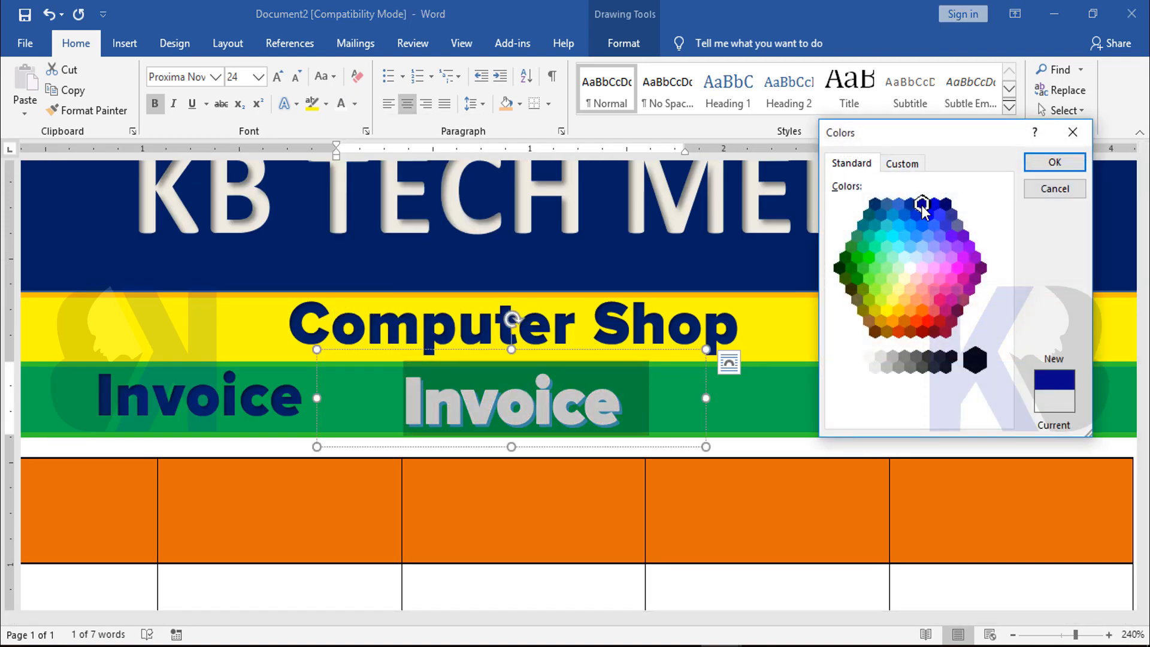
pyautogui.click(1051, 163)
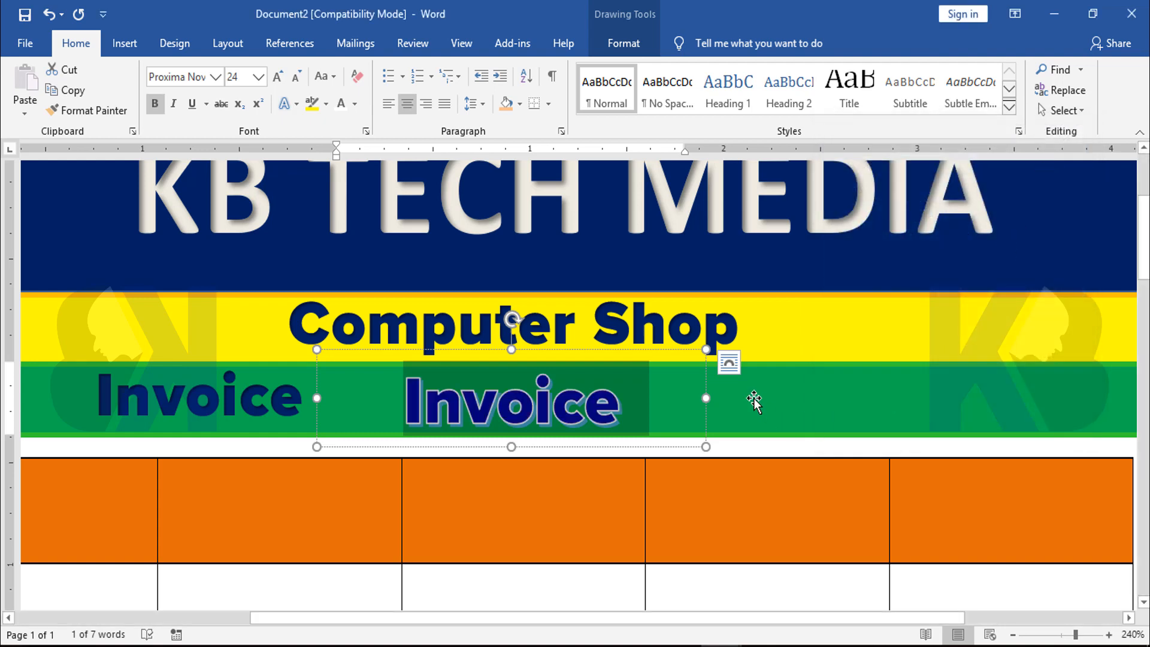
pyautogui.click(820, 404)
pyautogui.scroll(-1, 755, 390)
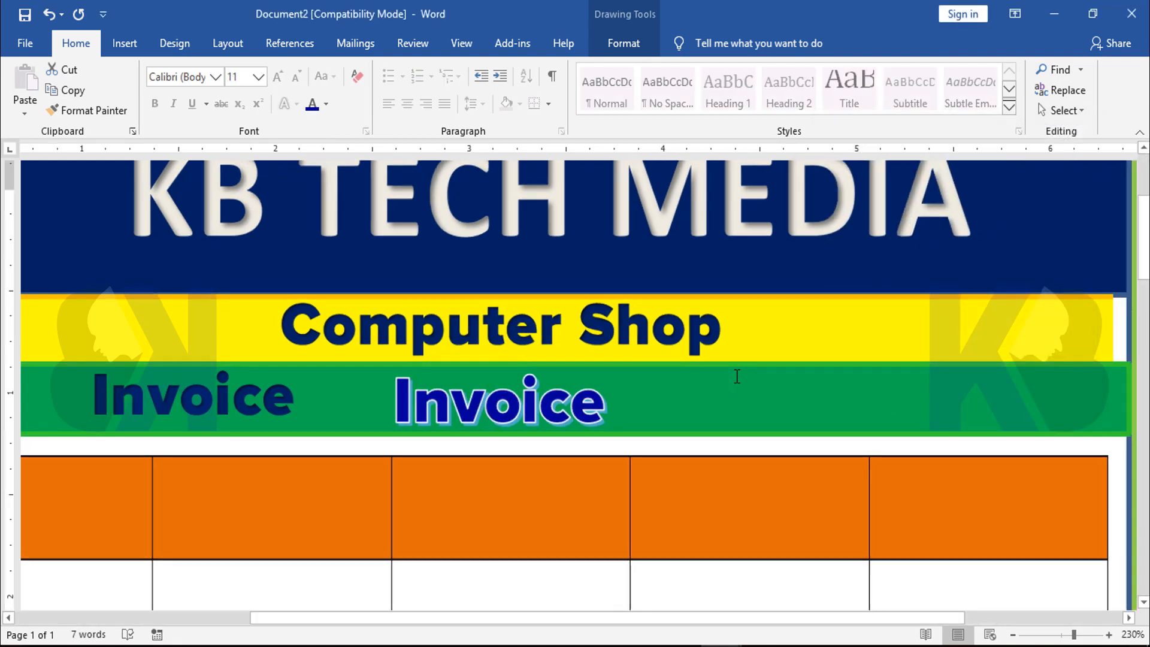
# Delete the plain "Invoice" text box beside the WordArt on the green band
pyautogui.scroll(-5, 737, 376)
pyautogui.click(230, 406)
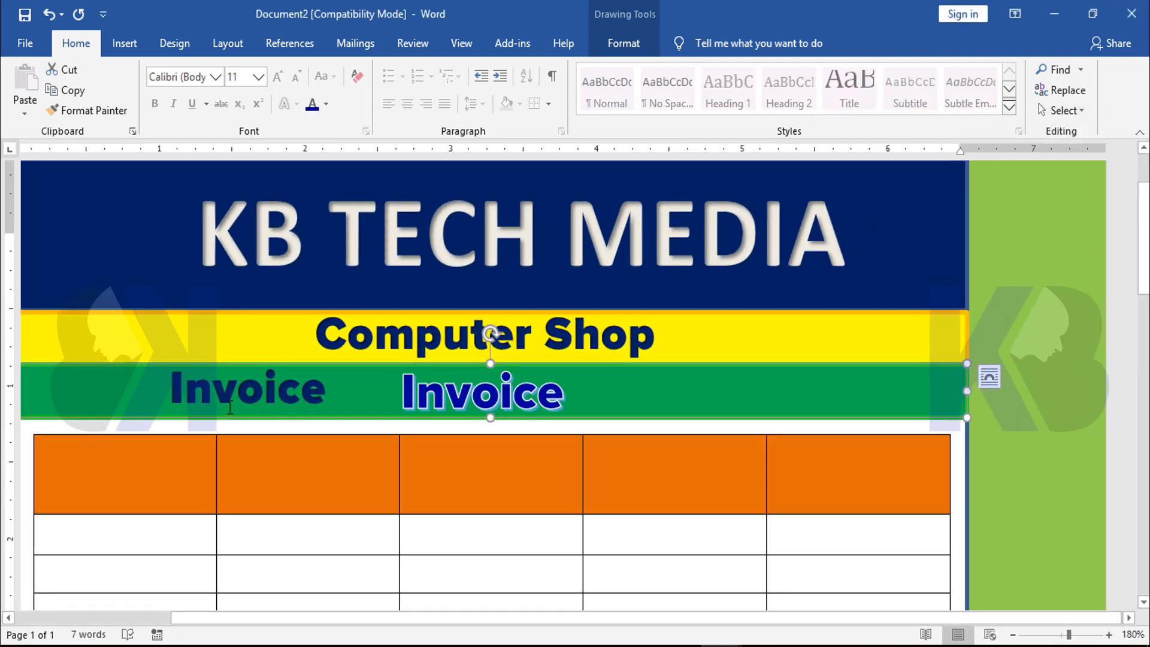
pyautogui.click(233, 349)
pyautogui.press('Delete')
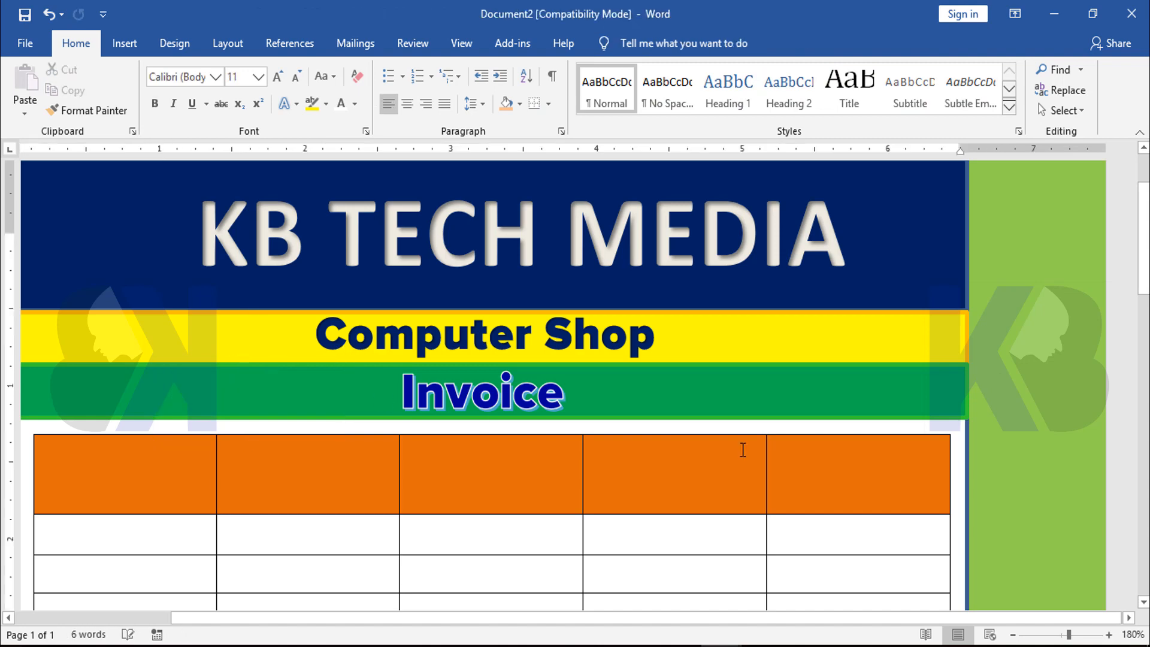
# Insert the CLASSIC-COM-LOGO-300x300 picture from the Invaet Card Logo folder and set its text wrapping to In Front of Text
pyautogui.scroll(-7, 827, 403)
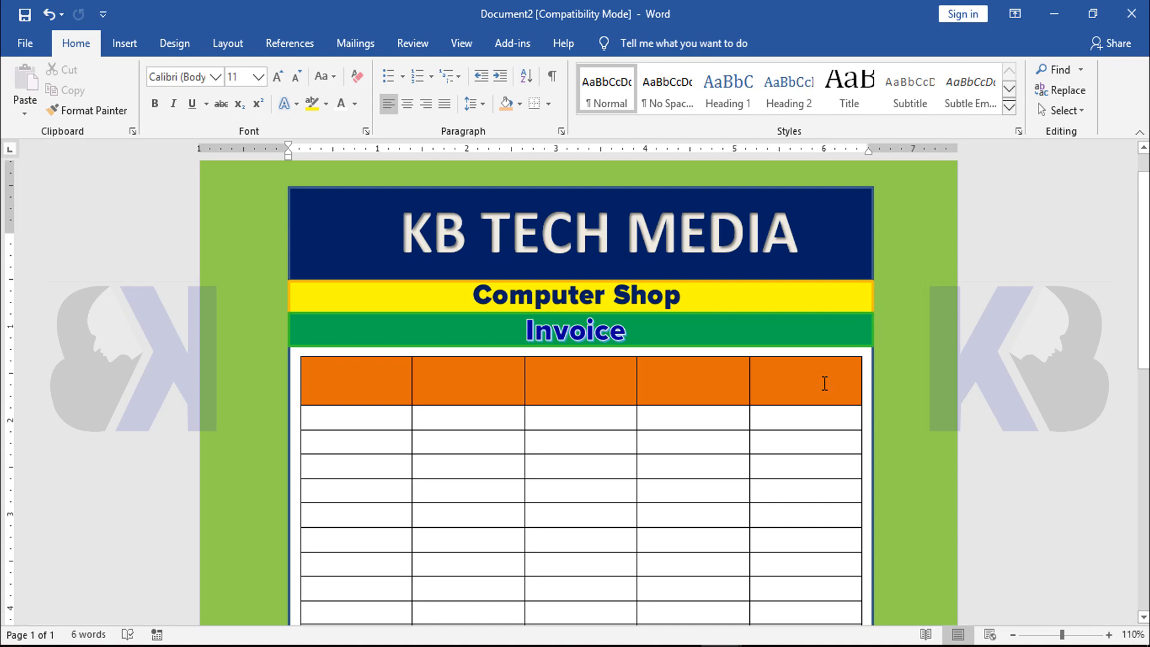
pyautogui.scroll(7, 824, 384)
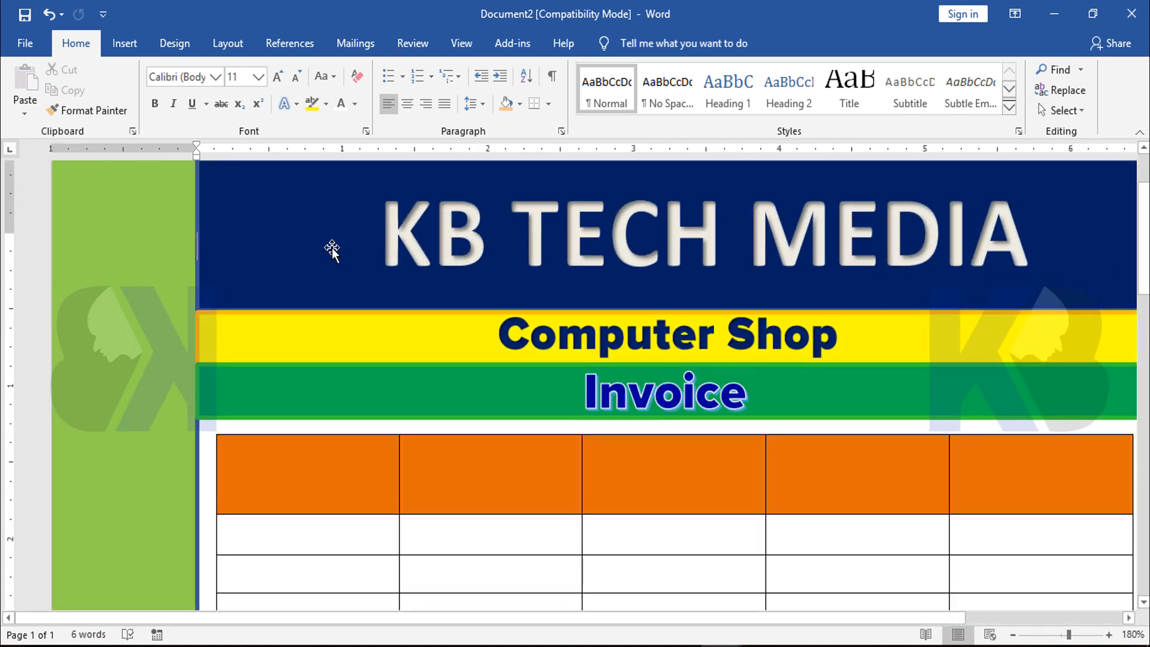
pyautogui.click(296, 229)
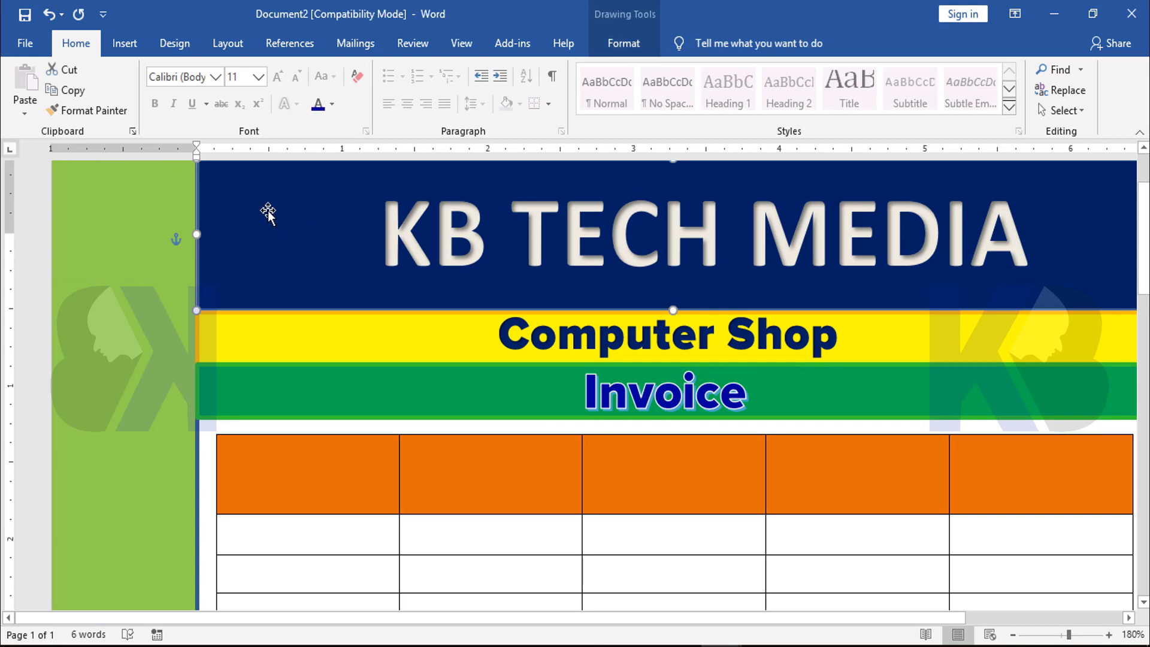
pyautogui.click(123, 48)
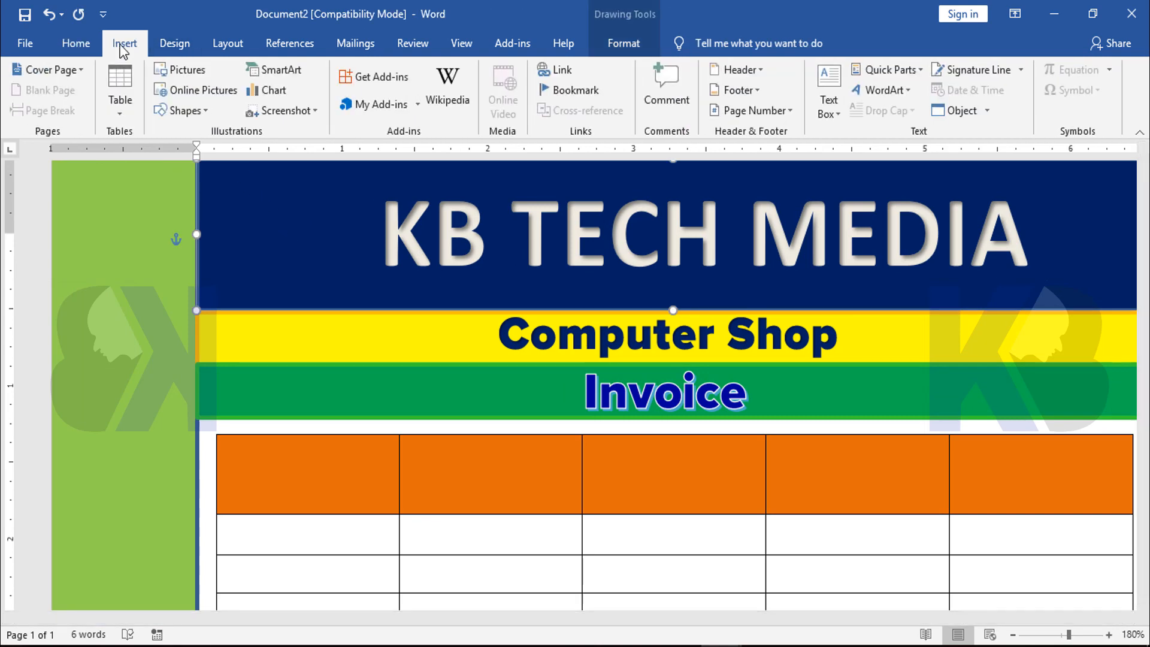
pyautogui.click(191, 70)
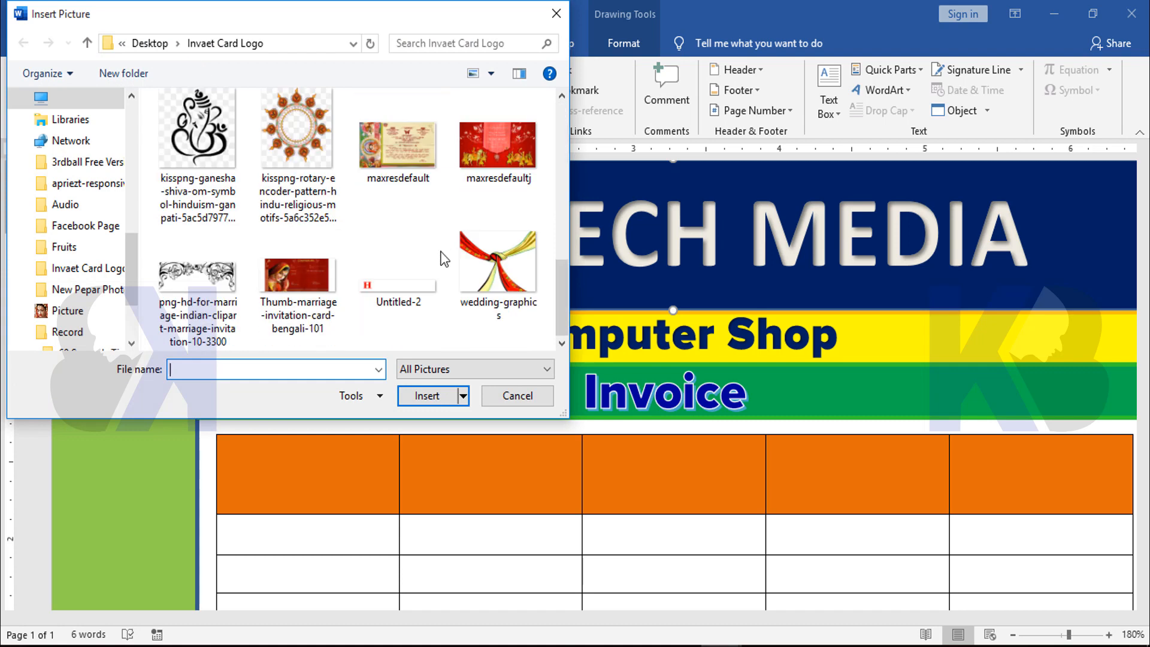
pyautogui.click(527, 135)
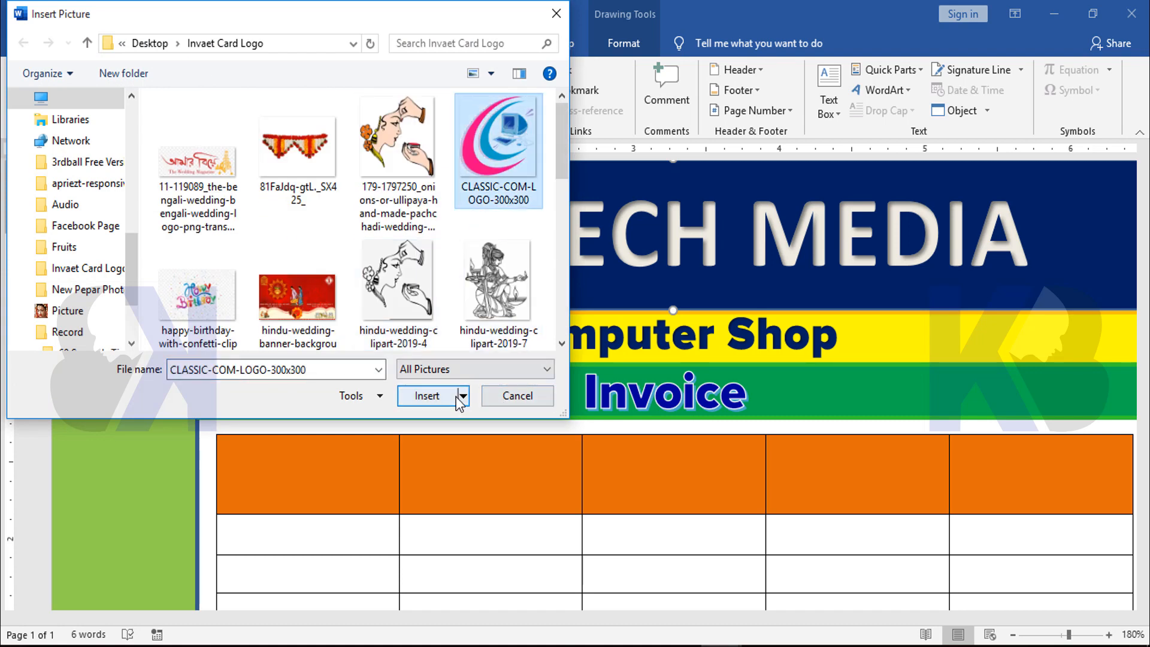
pyautogui.click(430, 398)
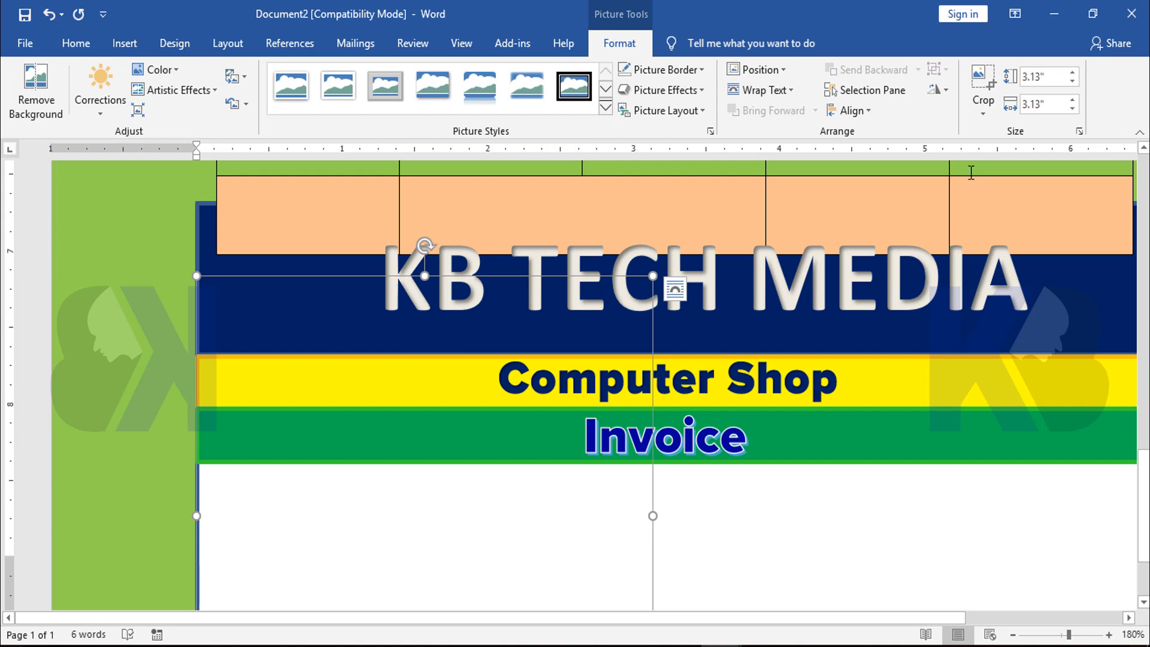
pyautogui.click(760, 90)
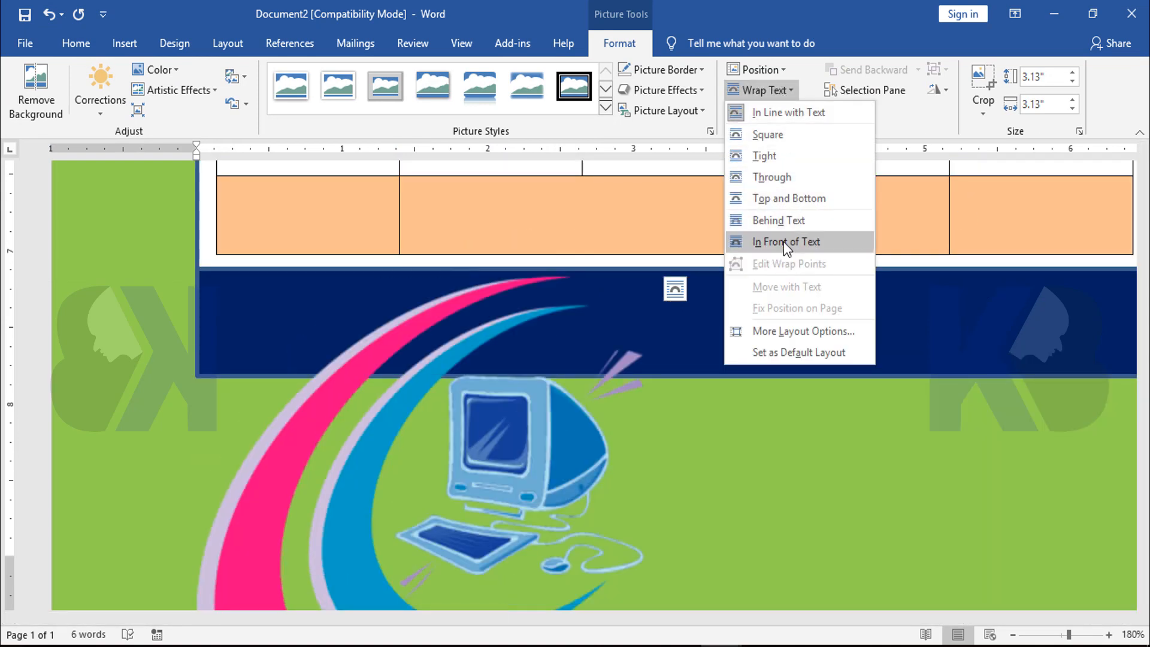
pyautogui.click(784, 242)
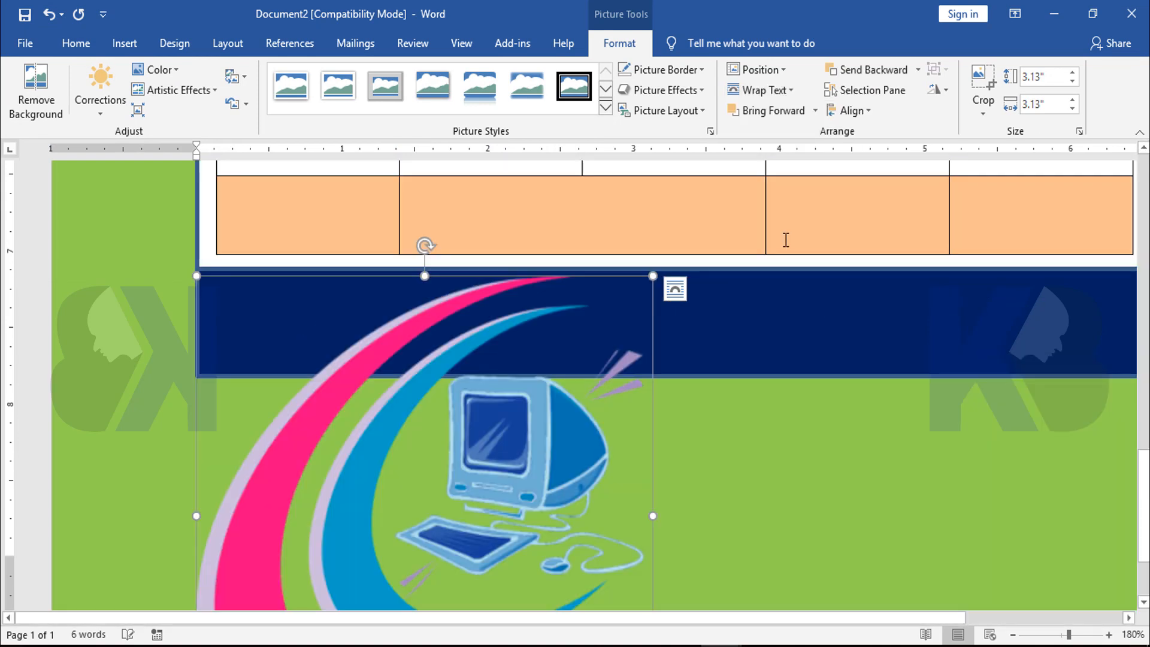
# Shrink the logo to about 1.58 inches square and move it up to the left end of the header bands
pyautogui.moveTo(653, 276); pyautogui.dragTo(424, 513)
pyautogui.scroll(-2, 298, 480)
pyautogui.moveTo(305, 455); pyautogui.dragTo(457, 247)
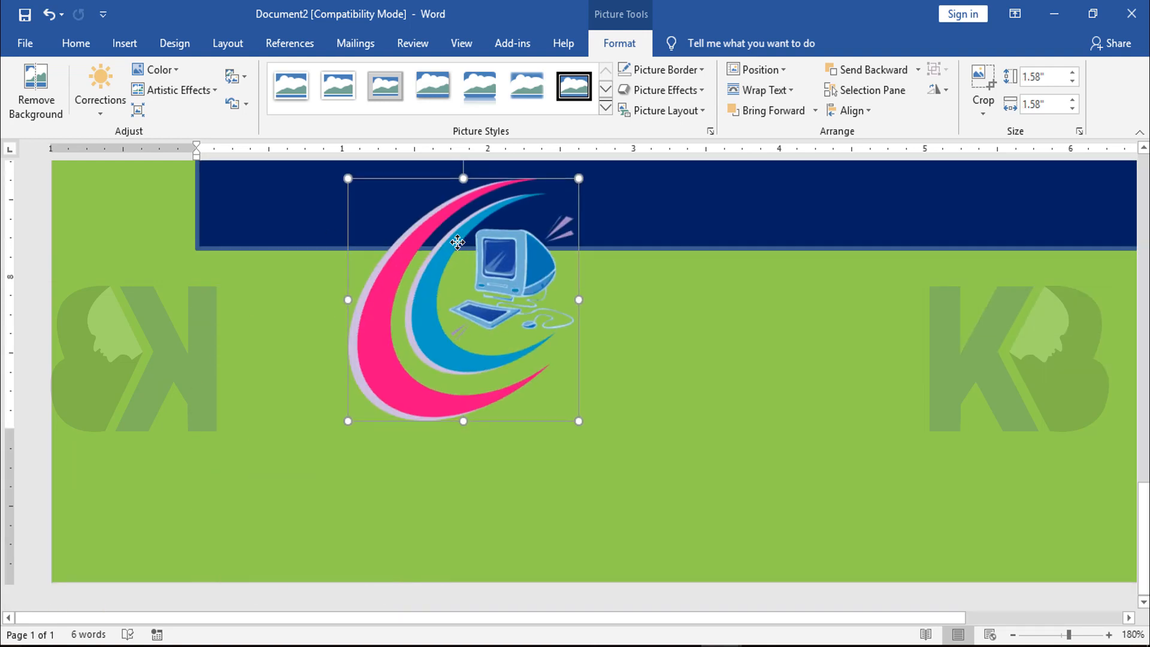
pyautogui.scroll(6, 599, 339)
pyautogui.scroll(-3, 611, 337)
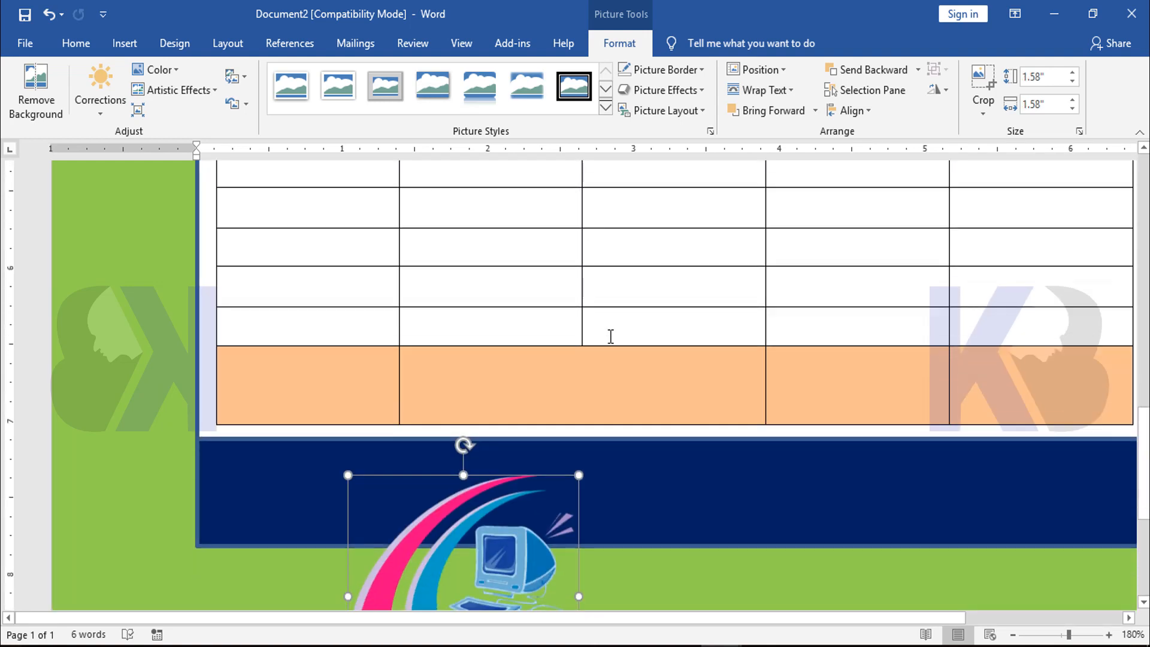
pyautogui.keyDown('ctrl'); pyautogui.scroll(-12, 611, 336); pyautogui.keyUp('ctrl')
pyautogui.keyDown('ctrl'); pyautogui.scroll(-1, 609, 336); pyautogui.keyUp('ctrl')
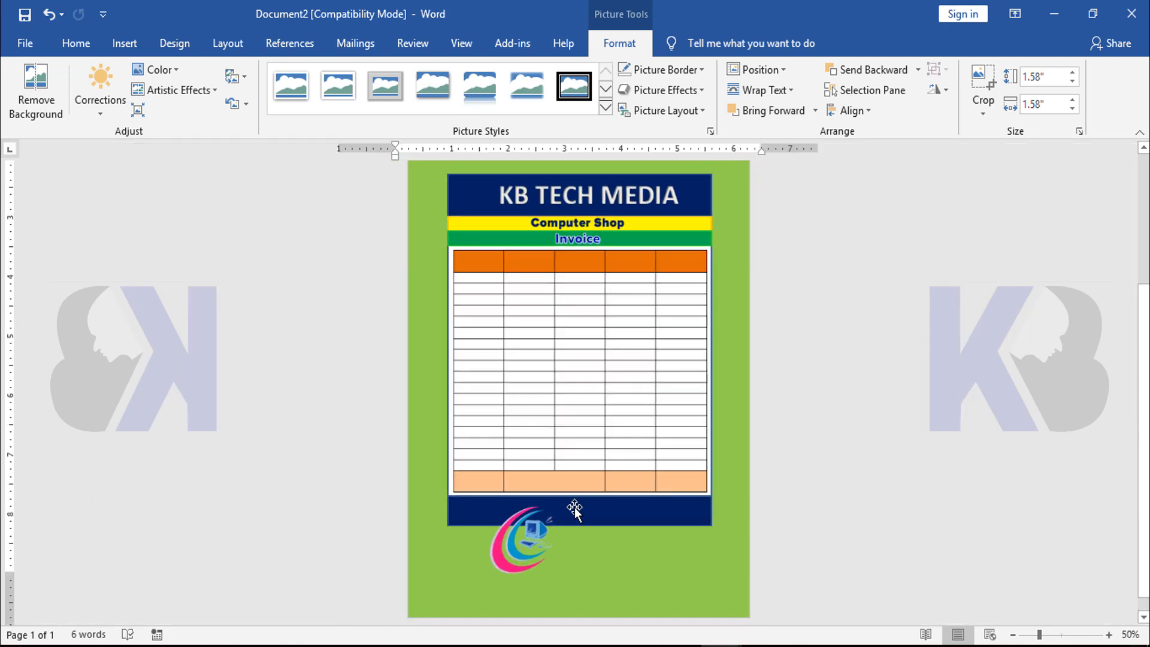
pyautogui.click(518, 530)
pyautogui.moveTo(518, 527); pyautogui.dragTo(464, 199)
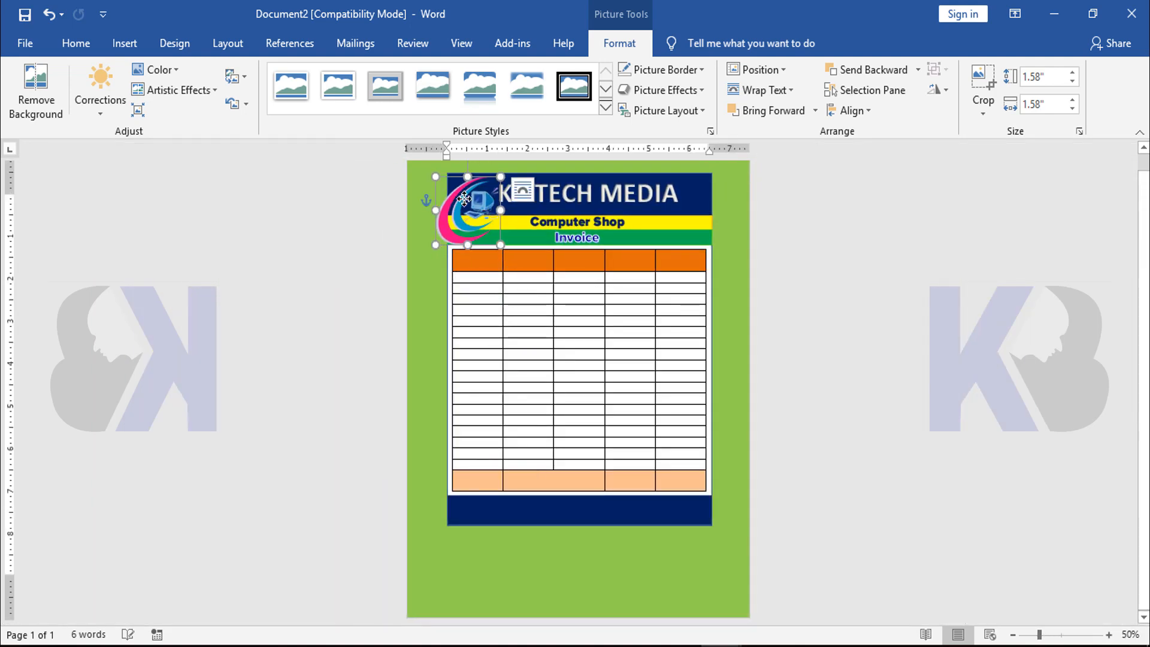
# Reduce the logo to about 0.83 inches square and place it on the navy band just before the "KB TECH MEDIA" title
pyautogui.keyDown('ctrl'); pyautogui.scroll(15, 742, 354); pyautogui.keyUp('ctrl')
pyautogui.keyDown('ctrl'); pyautogui.scroll(5, 764, 339); pyautogui.keyUp('ctrl')
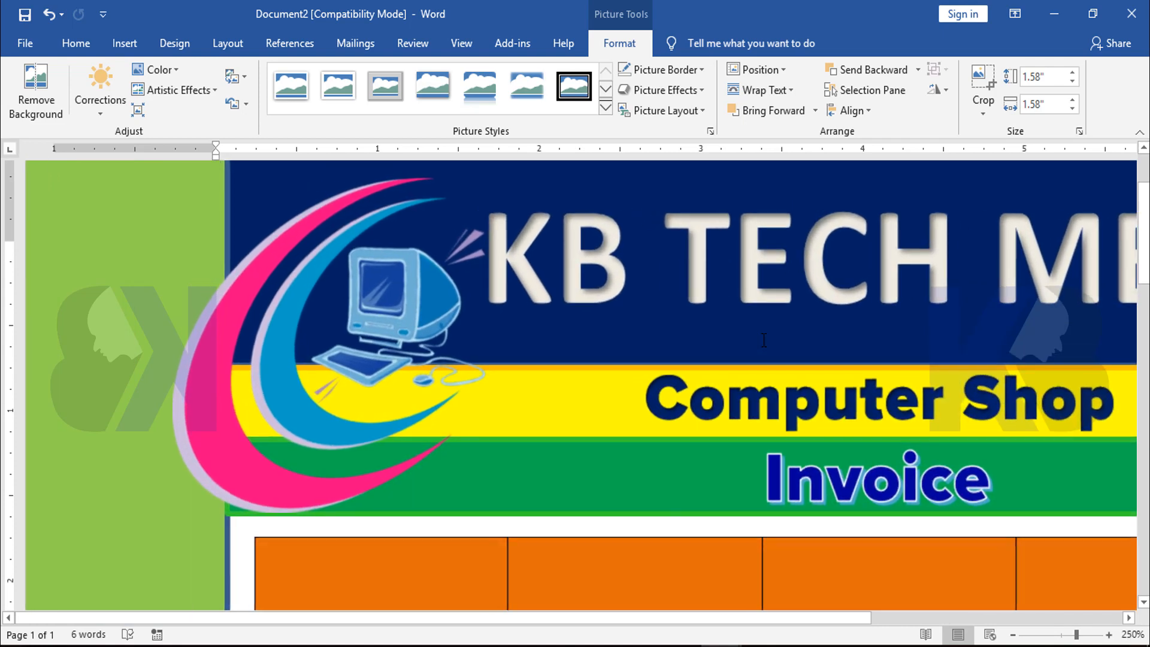
pyautogui.scroll(3, 578, 343)
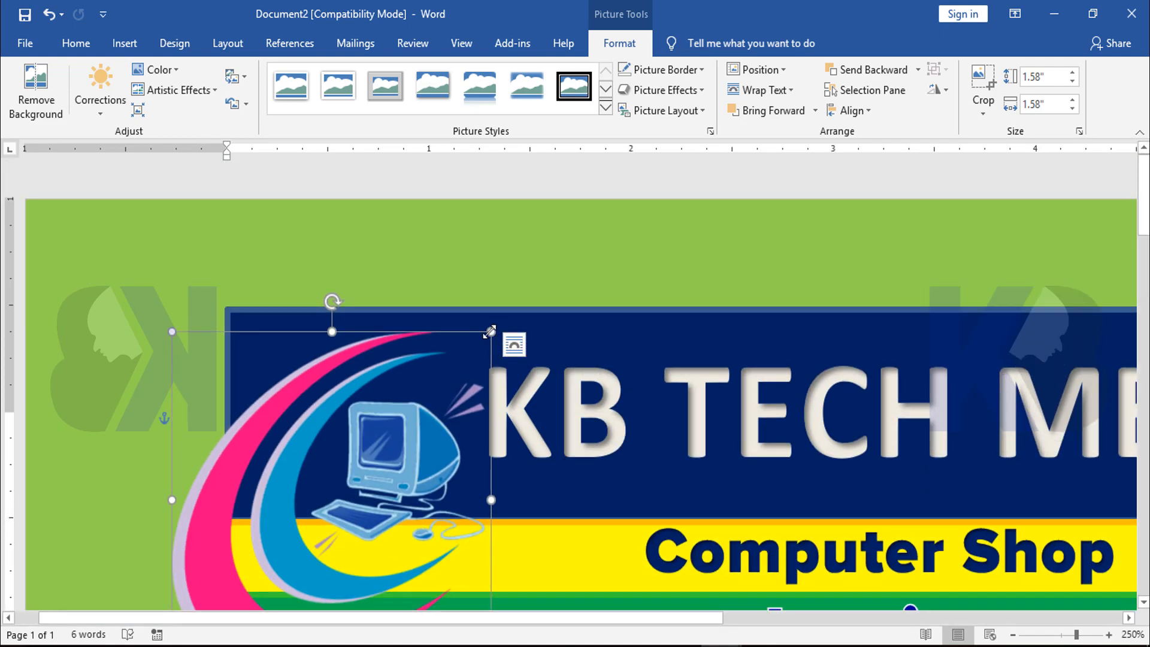
pyautogui.moveTo(496, 331); pyautogui.dragTo(333, 500)
pyautogui.scroll(-5, 297, 441)
pyautogui.scroll(5, 296, 440)
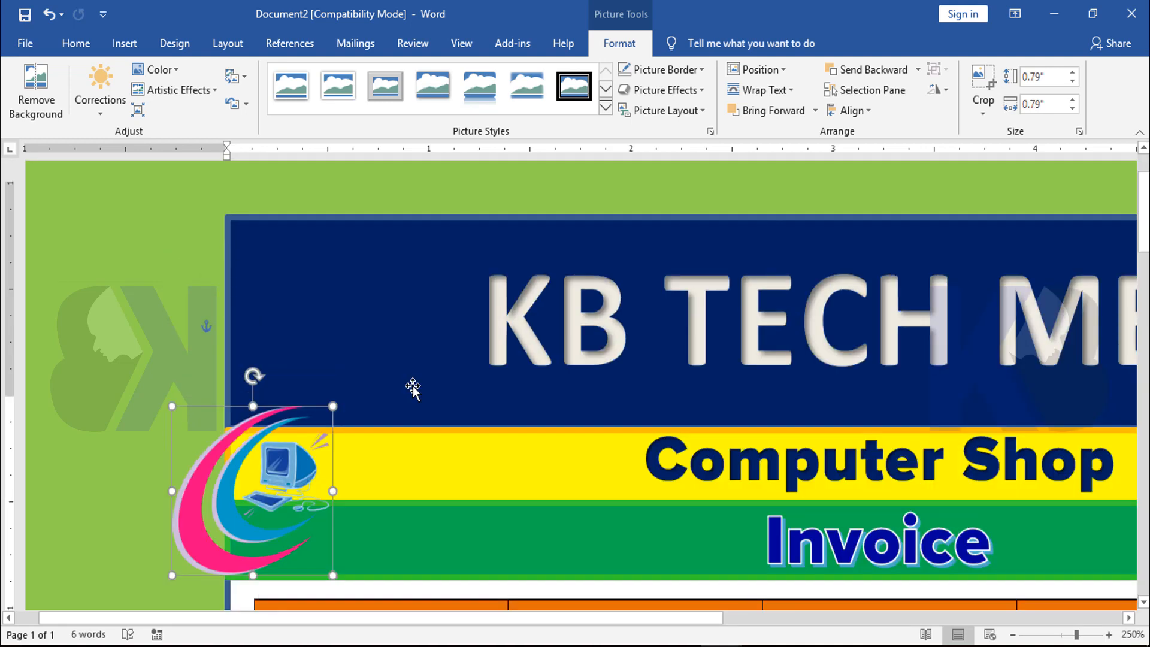
pyautogui.moveTo(265, 524); pyautogui.dragTo(370, 354)
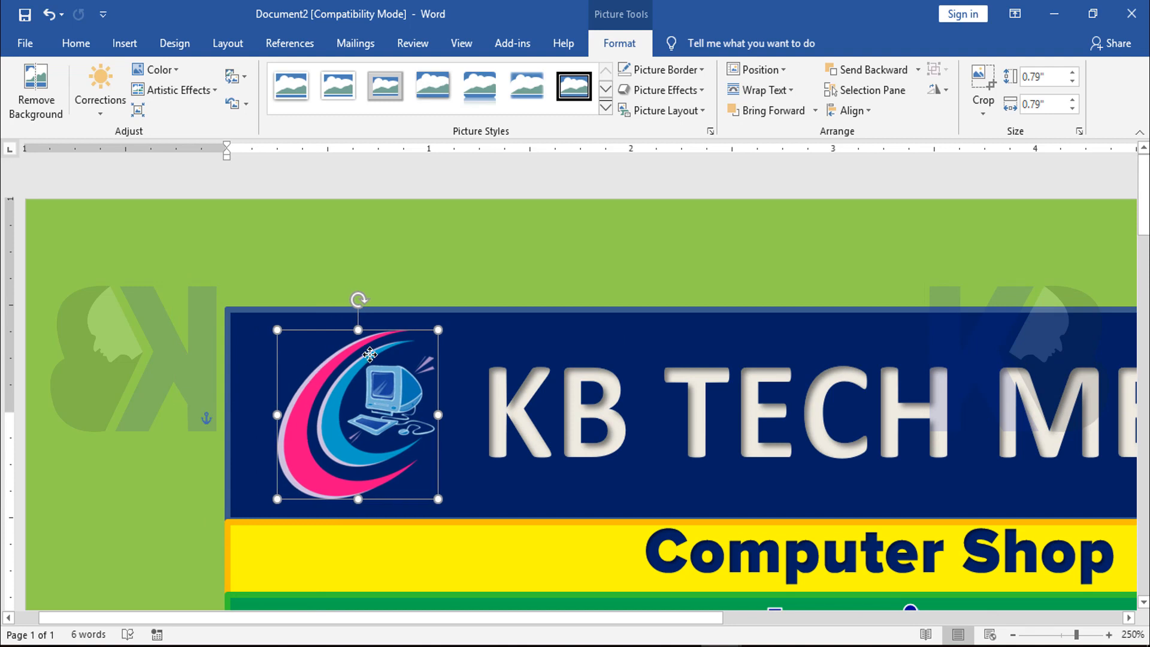
pyautogui.moveTo(438, 330); pyautogui.dragTo(447, 325)
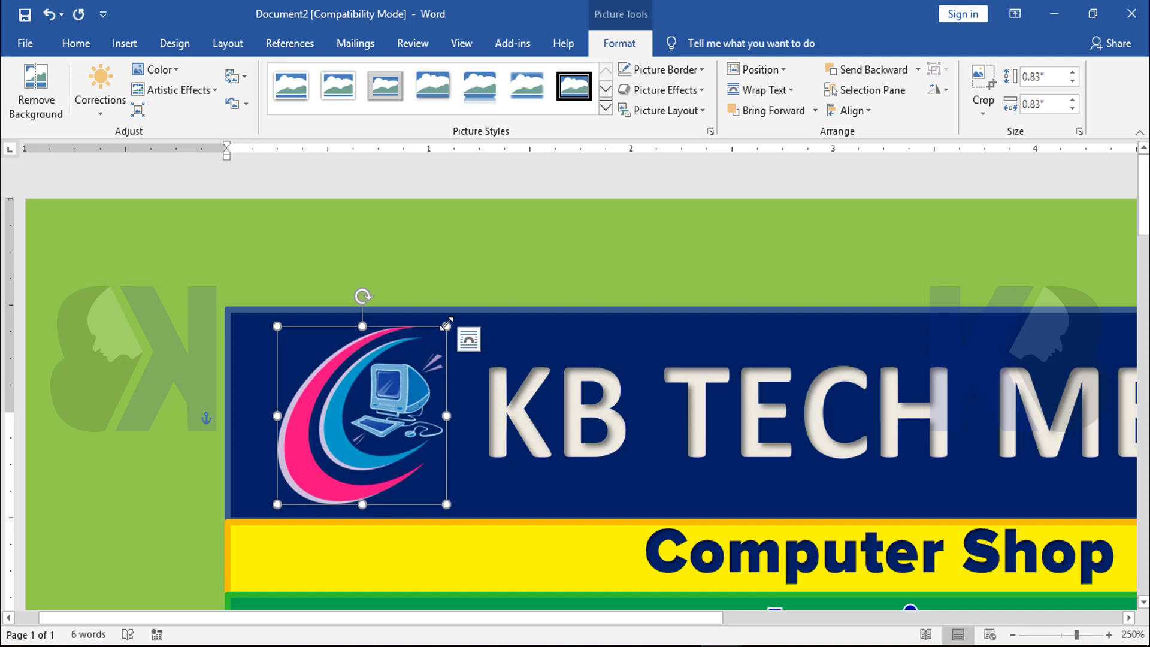
pyautogui.click(441, 249)
# Enter "SL. No:" as the first column heading in the table's orange header row
pyautogui.scroll(-8, 574, 376)
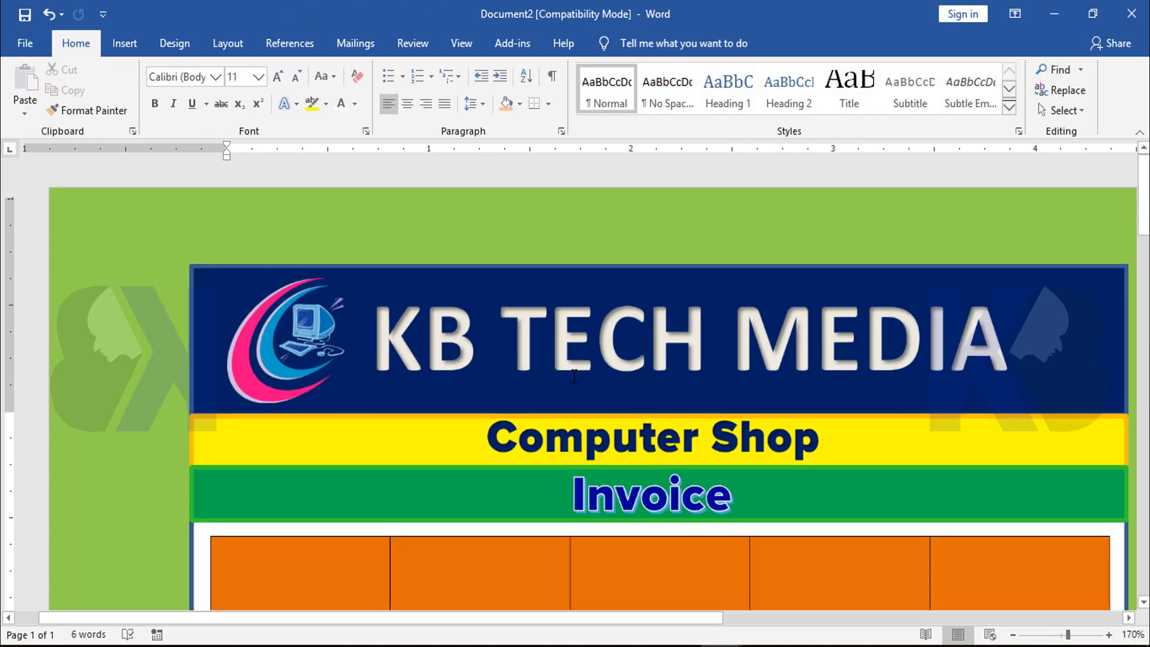
pyautogui.scroll(-6, 574, 376)
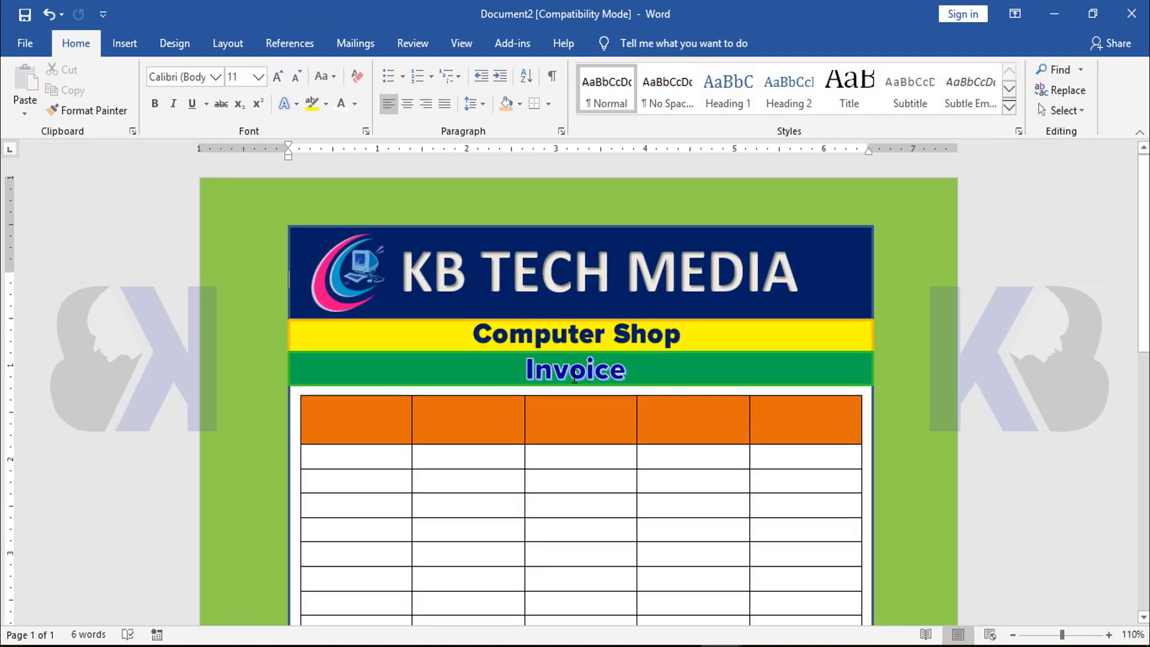
pyautogui.scroll(-2, 574, 376)
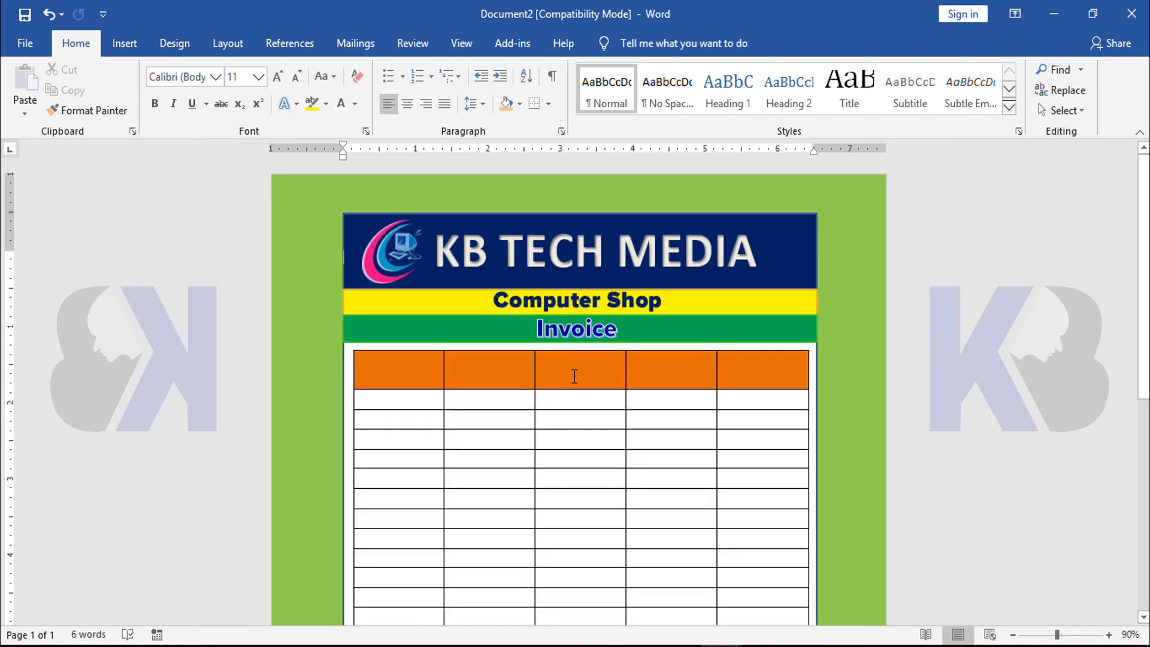
pyautogui.scroll(-3, 950, 434)
pyautogui.scroll(2, 866, 423)
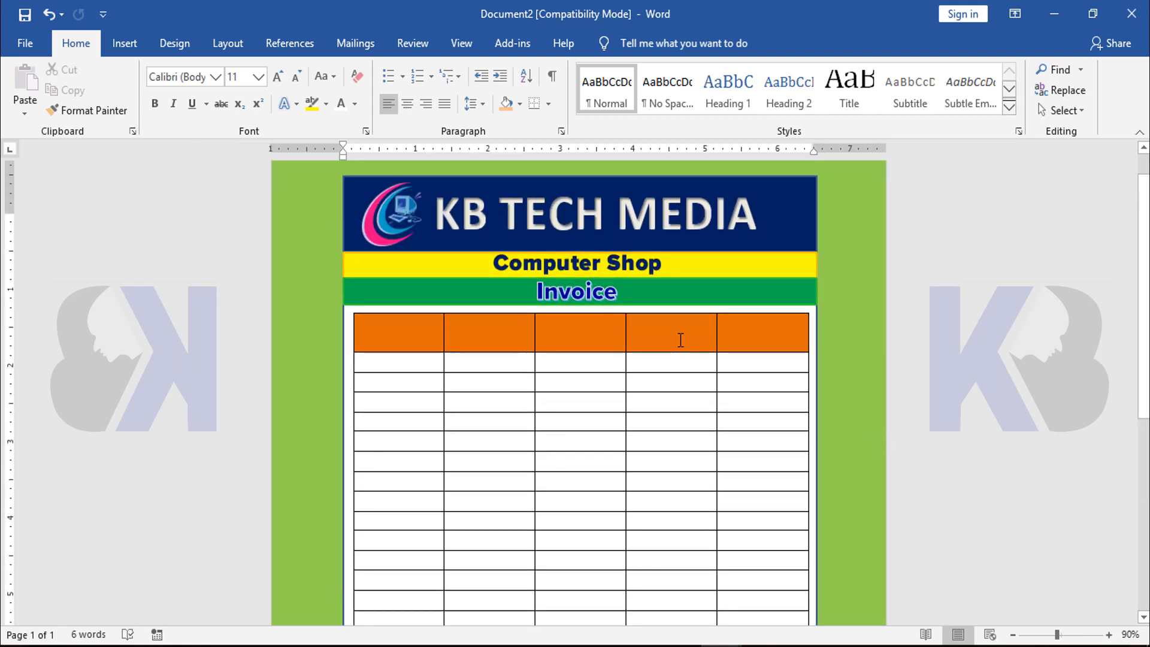
pyautogui.scroll(9, 799, 382)
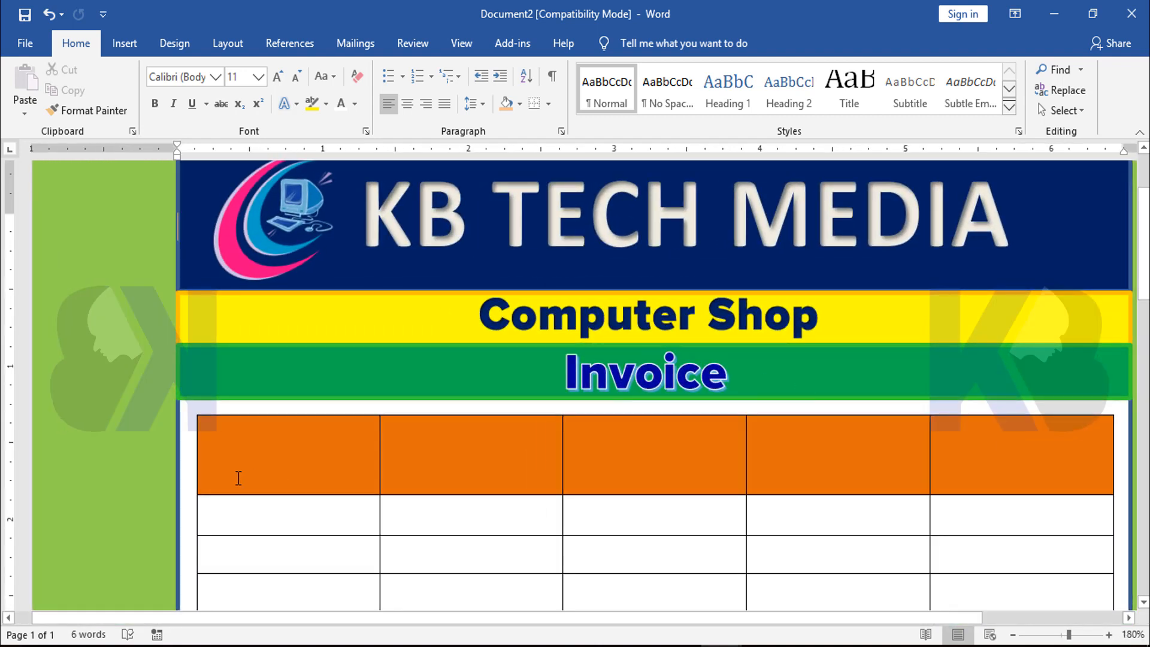
pyautogui.click(293, 455)
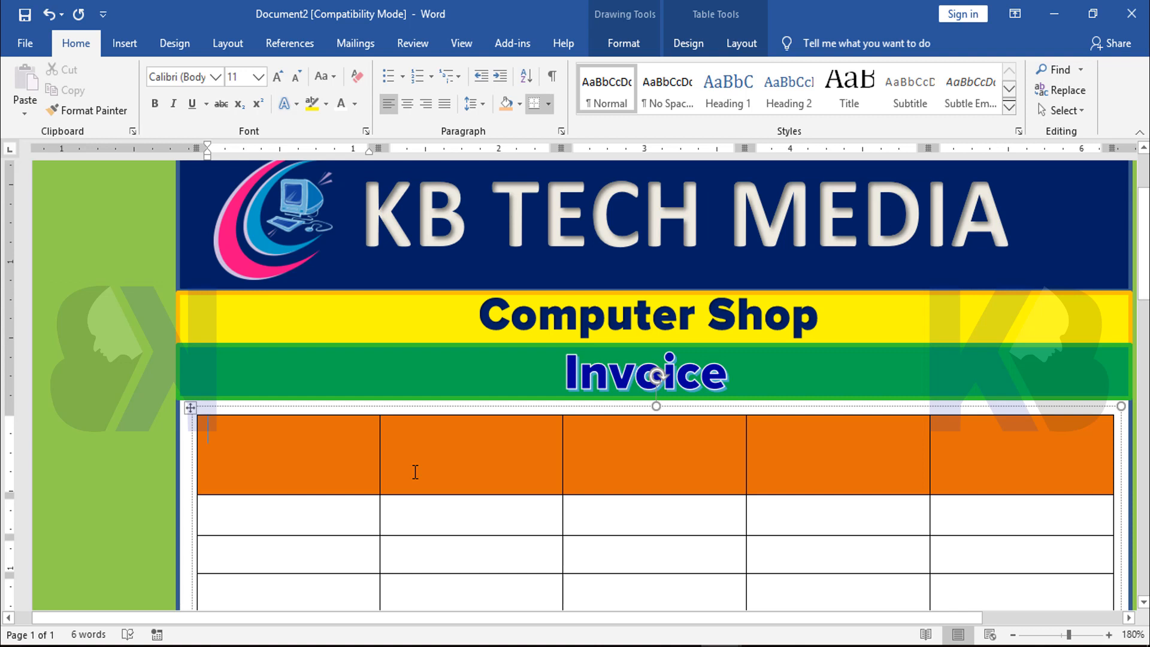
pyautogui.write('SL')
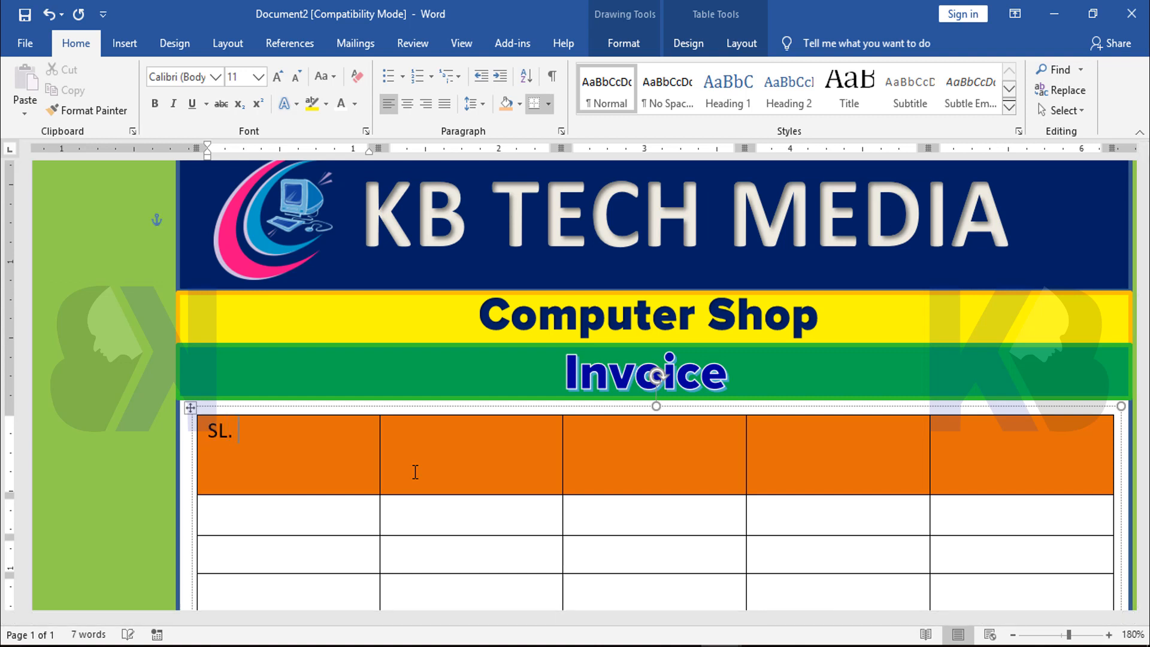
pyautogui.write('. No:')
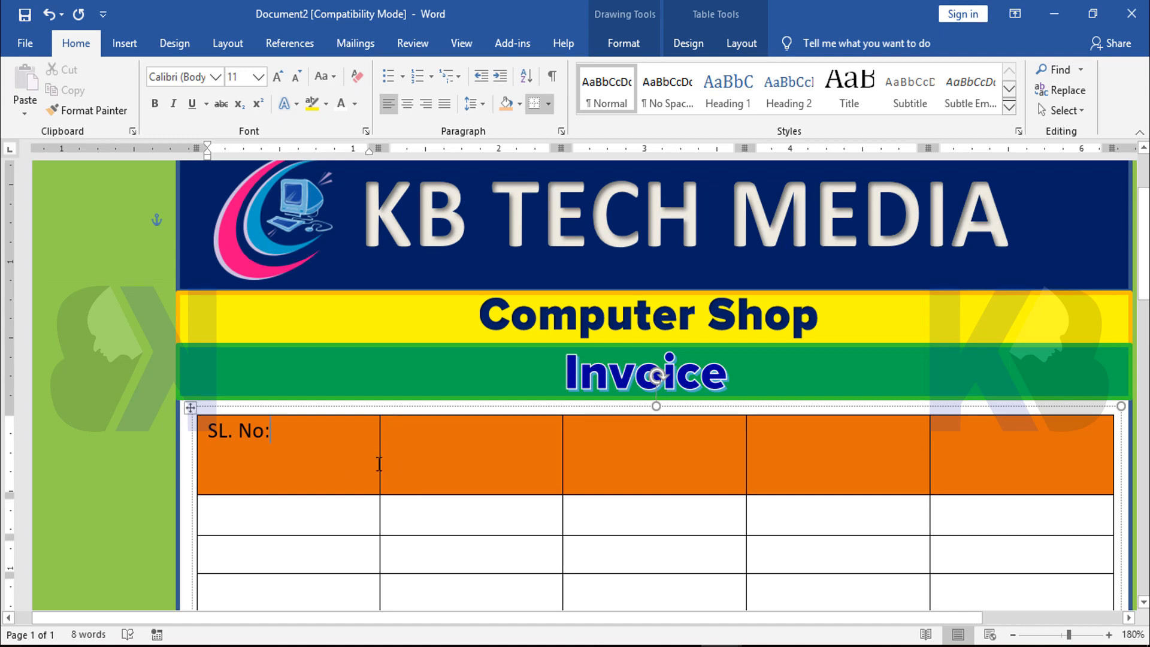
# Narrow the "SL. No:" column and enter "Description" and "Rate" as the second and third column headings
pyautogui.moveTo(379, 464); pyautogui.dragTo(333, 474)
pyautogui.scroll(-3, 445, 457)
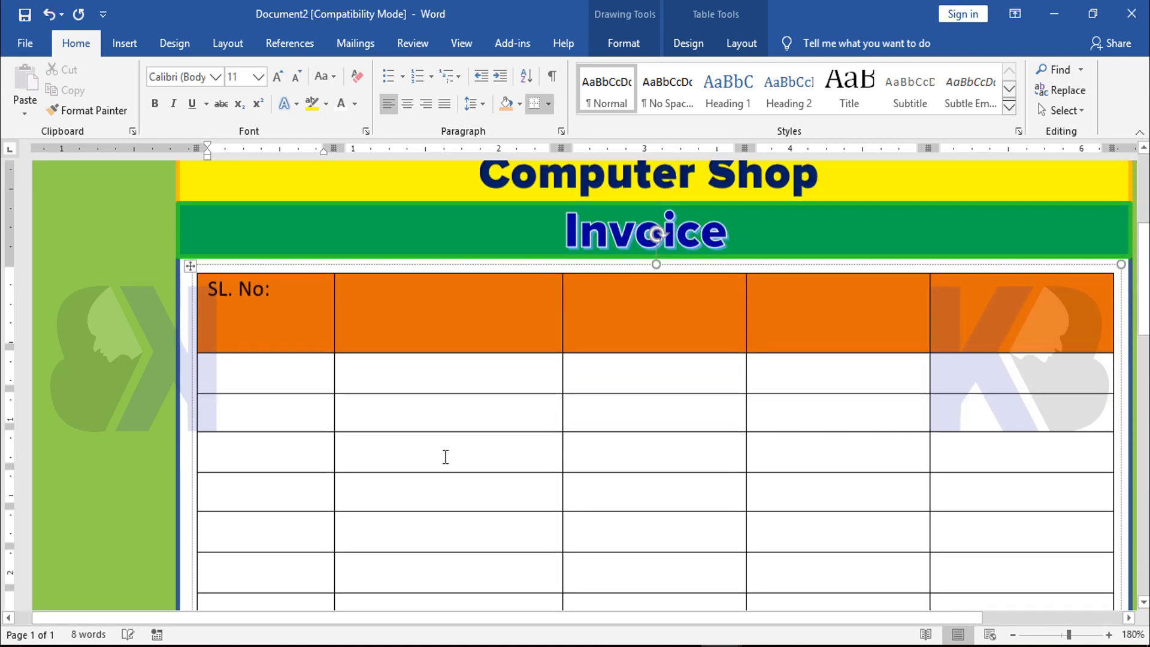
pyautogui.click(405, 284)
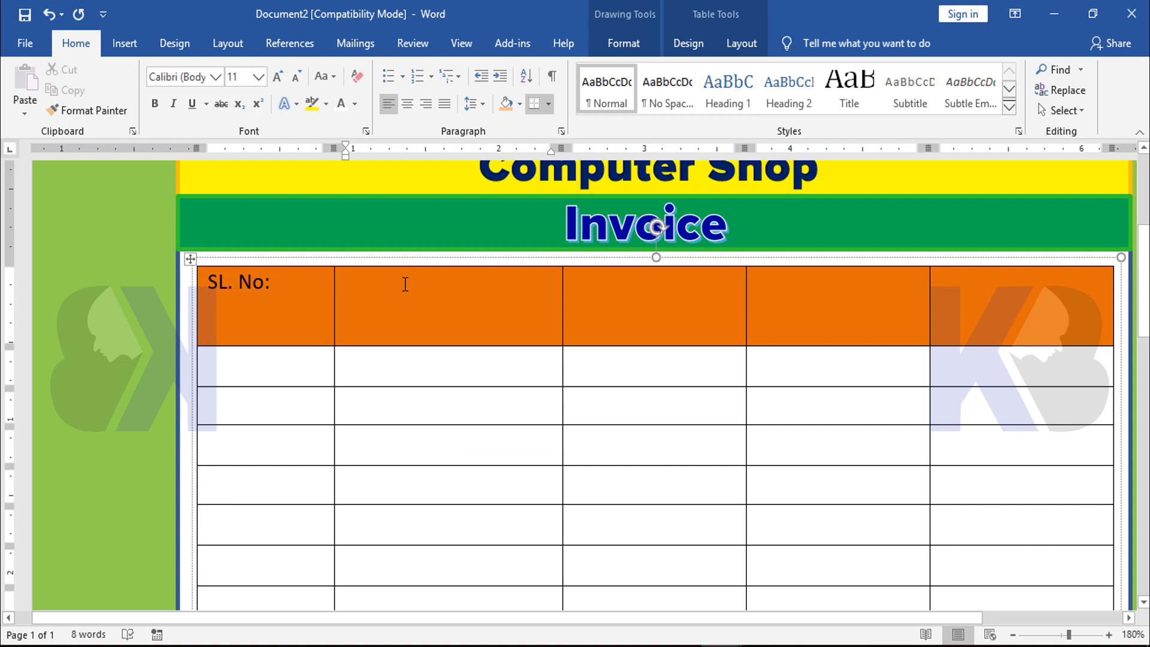
pyautogui.write('Description')
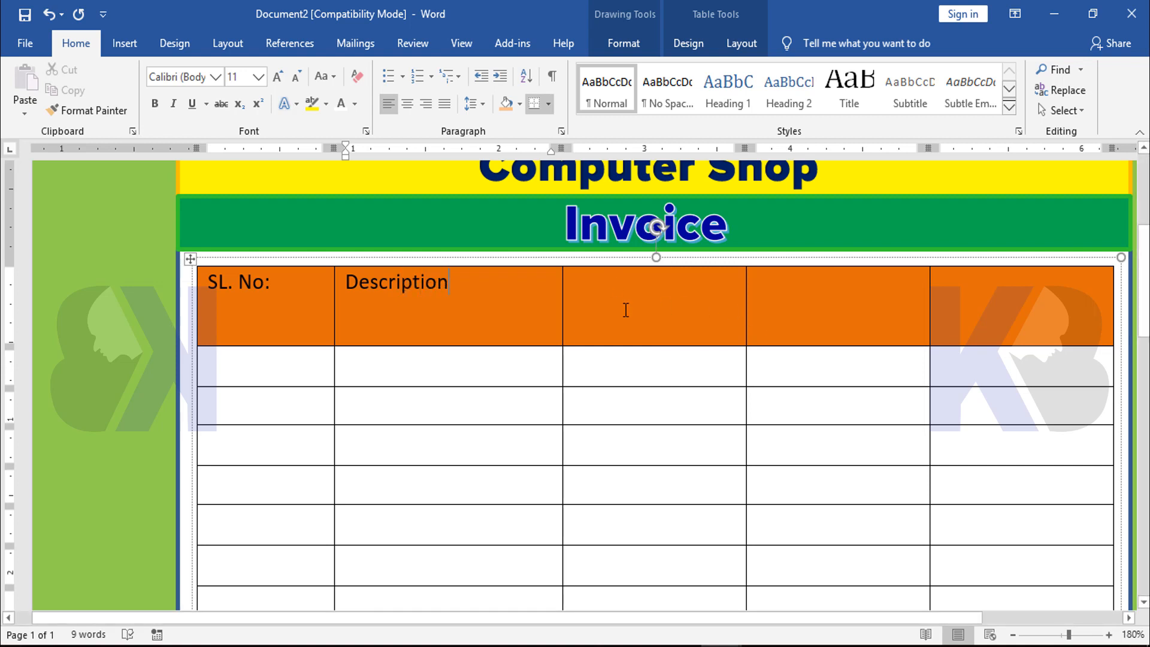
pyautogui.click(627, 302)
pyautogui.write('R')
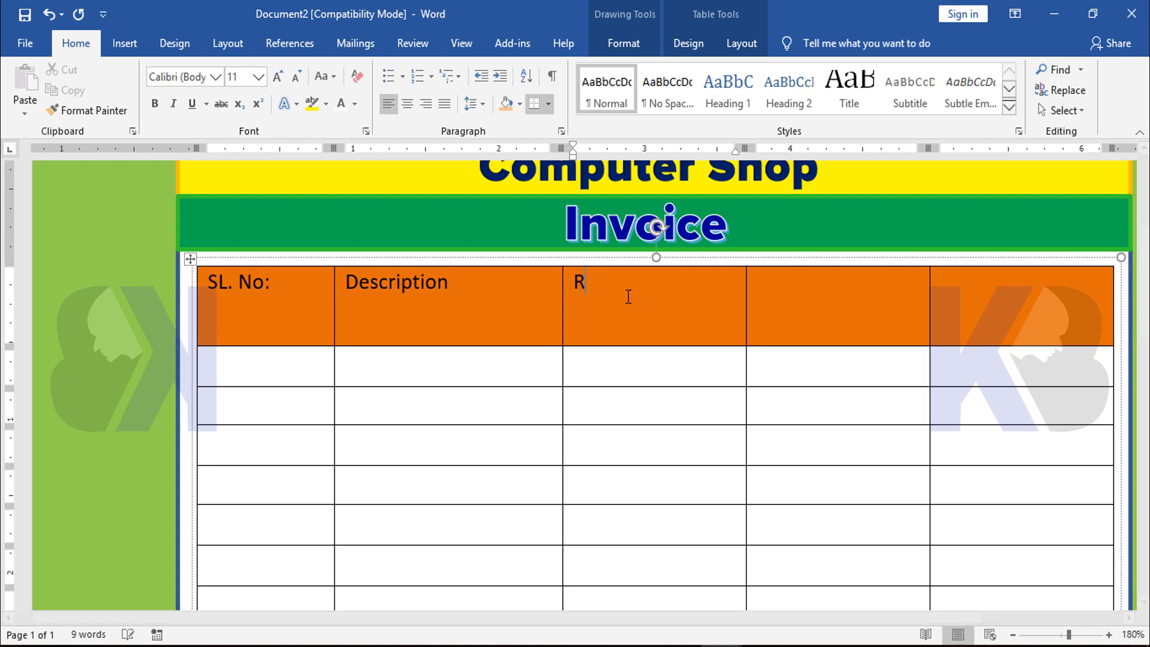
pyautogui.write('ate')
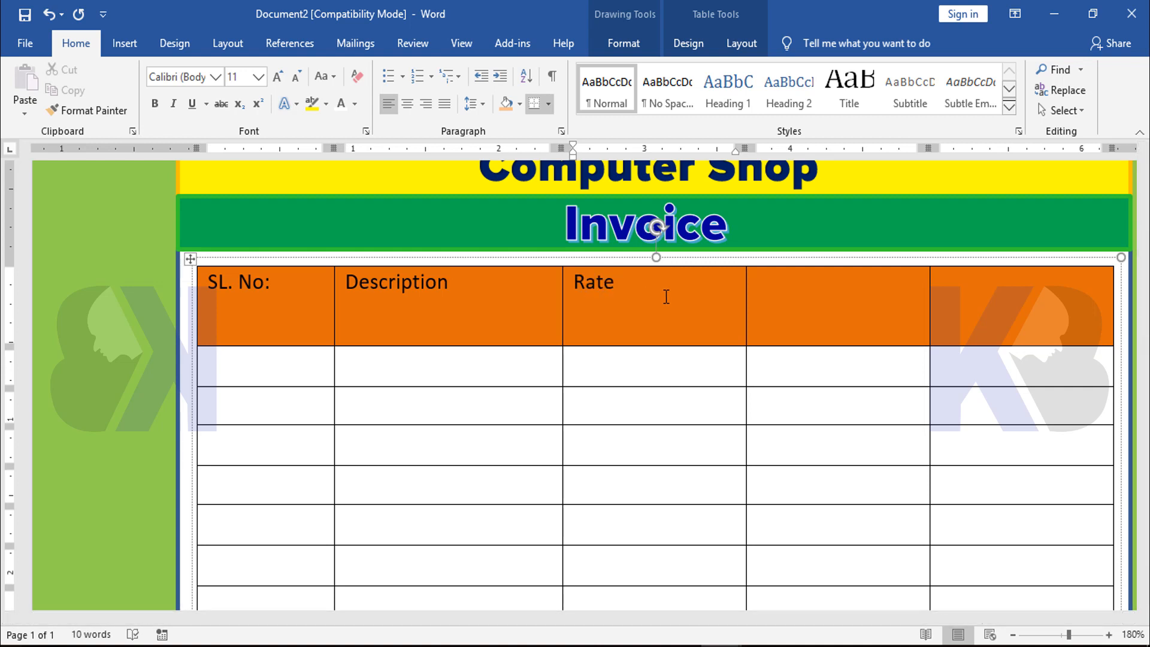
# Enter "Quantity" and "Amount" as the fourth and fifth column headings in the orange header row
pyautogui.click(823, 294)
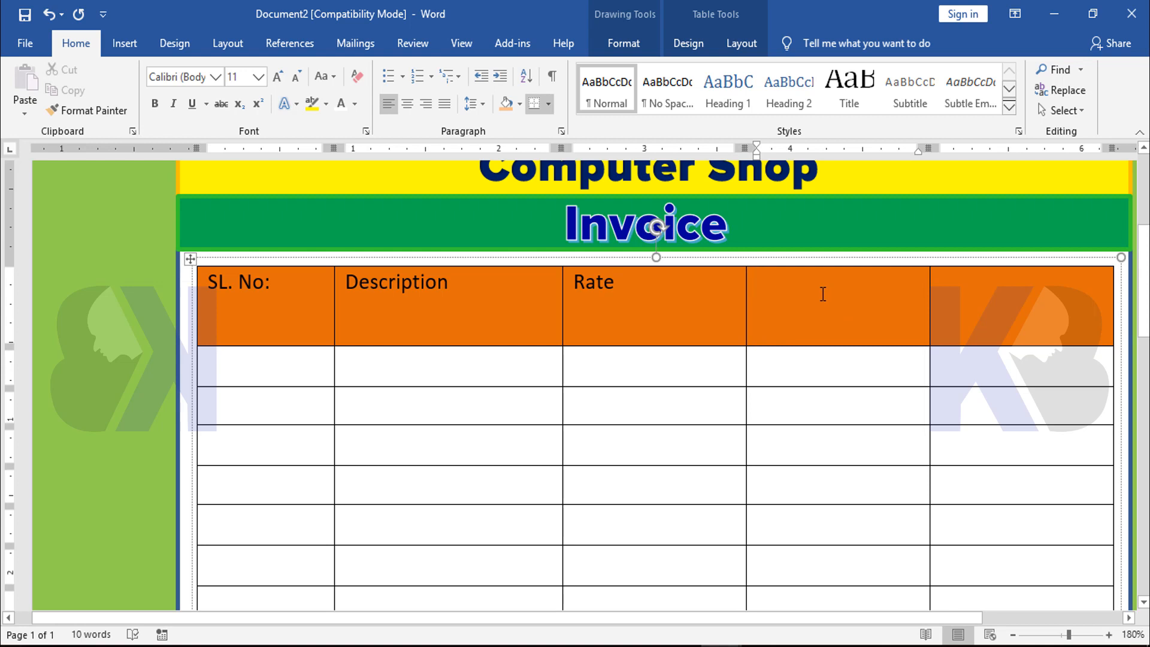
pyautogui.write('Q')
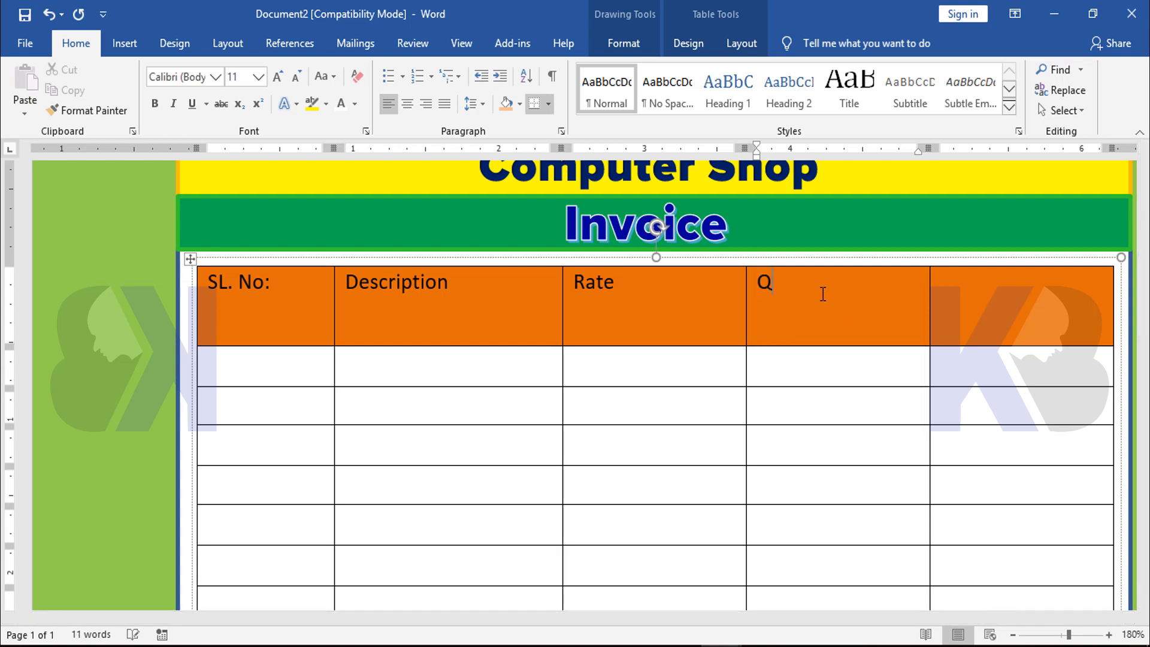
pyautogui.write('uan')
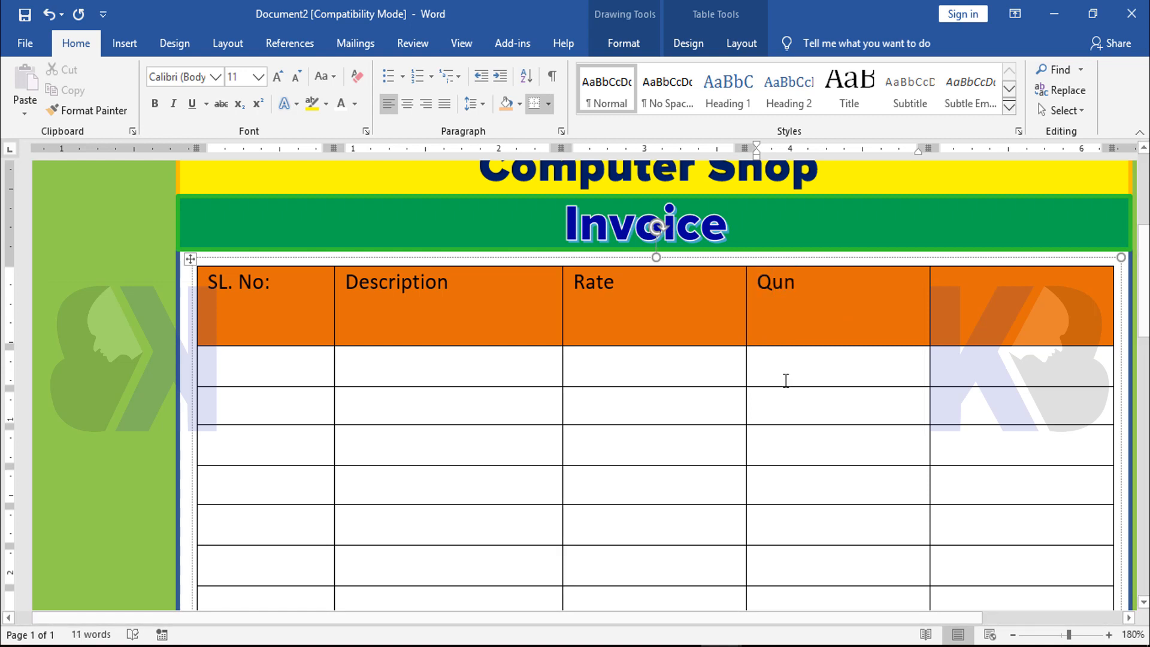
pyautogui.press('BackSpace')
pyautogui.write('antity')
pyautogui.click(987, 293)
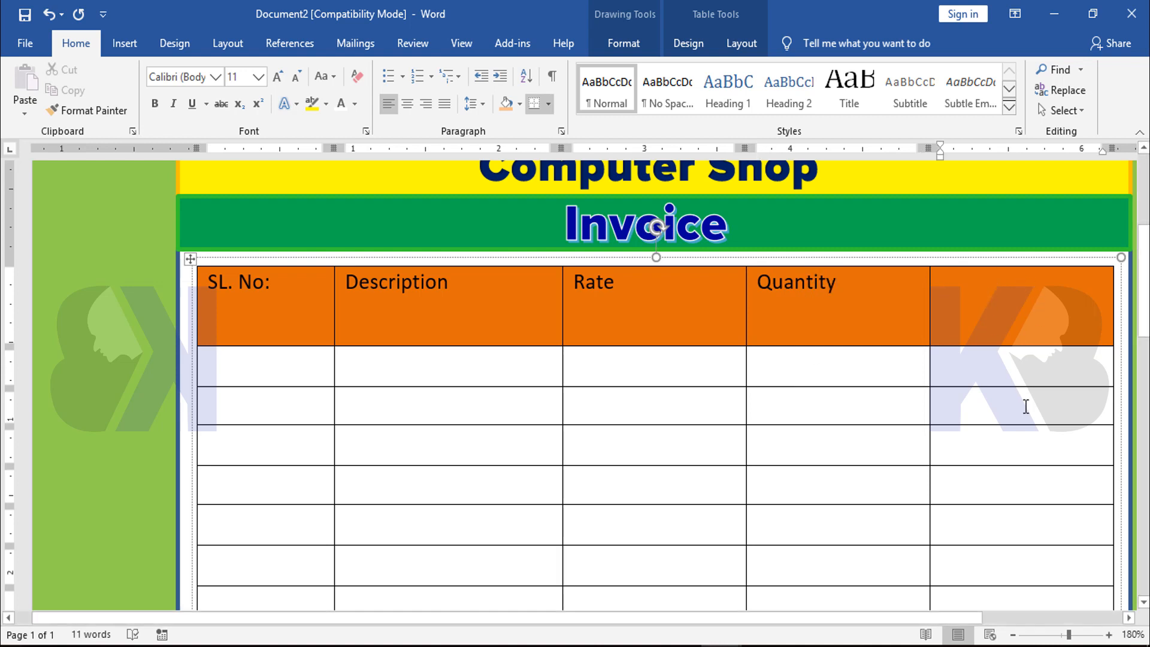
pyautogui.write('Amount')
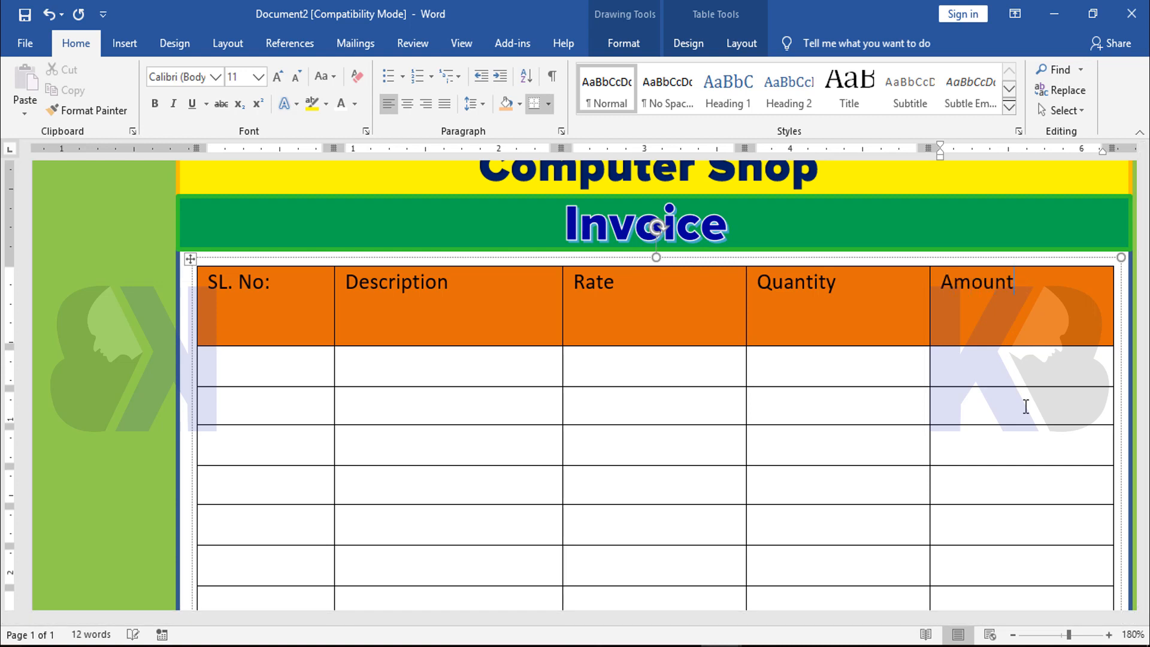
# Change the font of all five column headings in the orange header row to Proxima Nova Bl
pyautogui.keyDown('ctrl'); pyautogui.scroll(-3, 893, 357); pyautogui.keyUp('ctrl')
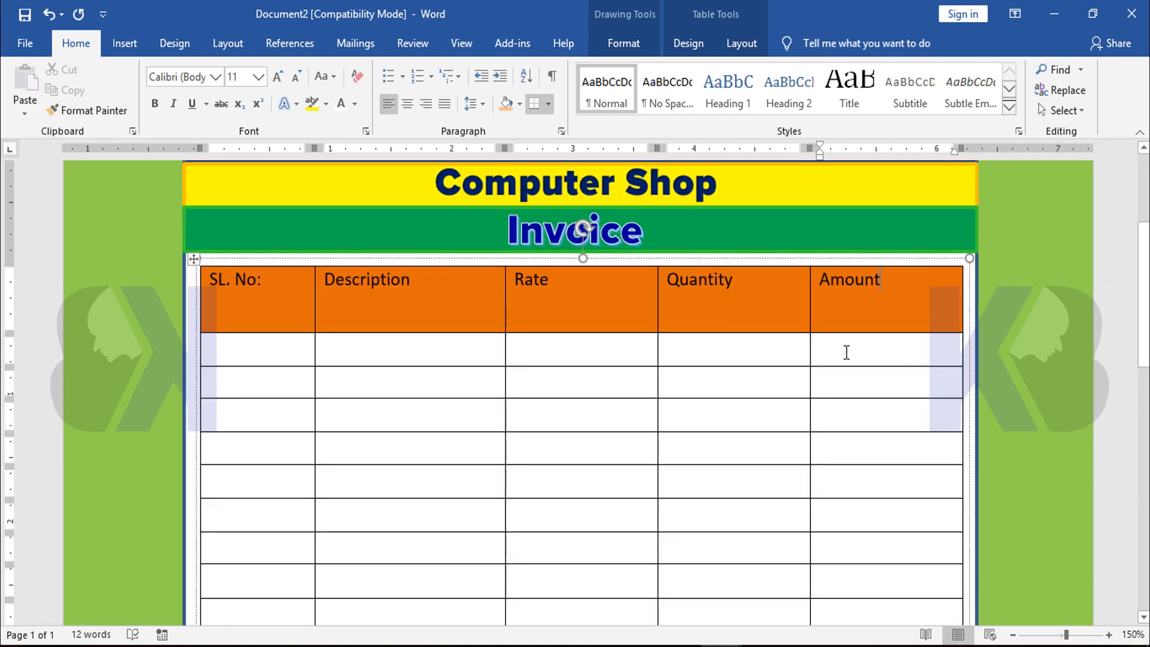
pyautogui.scroll(3, 846, 352)
pyautogui.scroll(-3, 860, 360)
pyautogui.click(372, 279)
pyautogui.moveTo(211, 281); pyautogui.dragTo(898, 282)
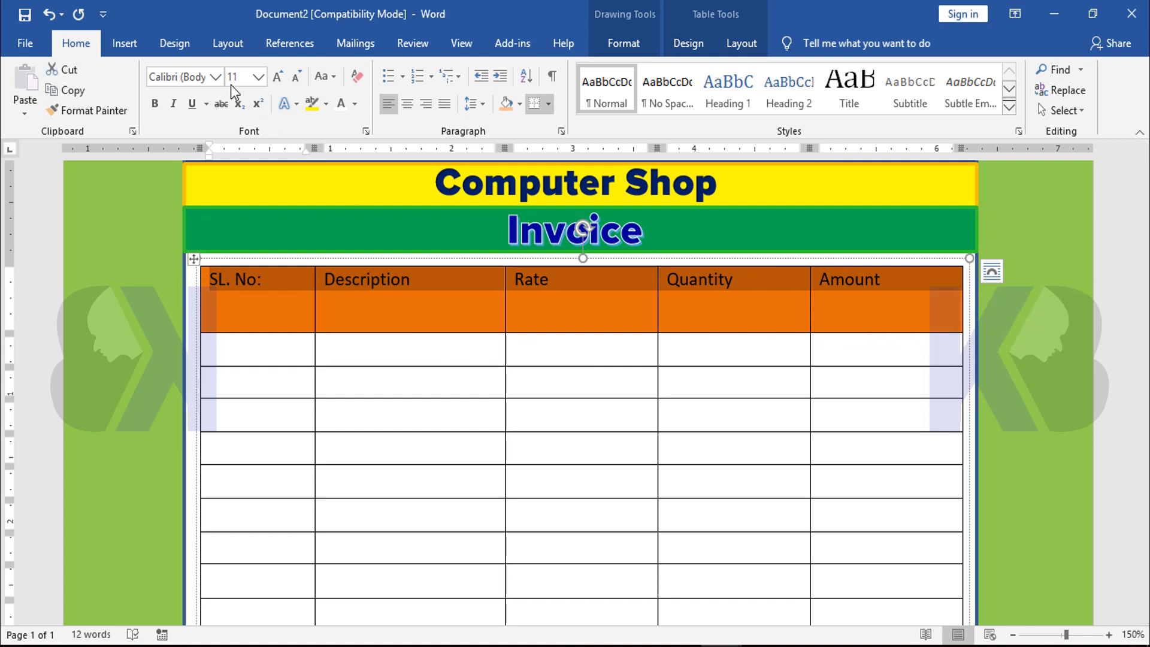
pyautogui.click(216, 77)
pyautogui.click(209, 183)
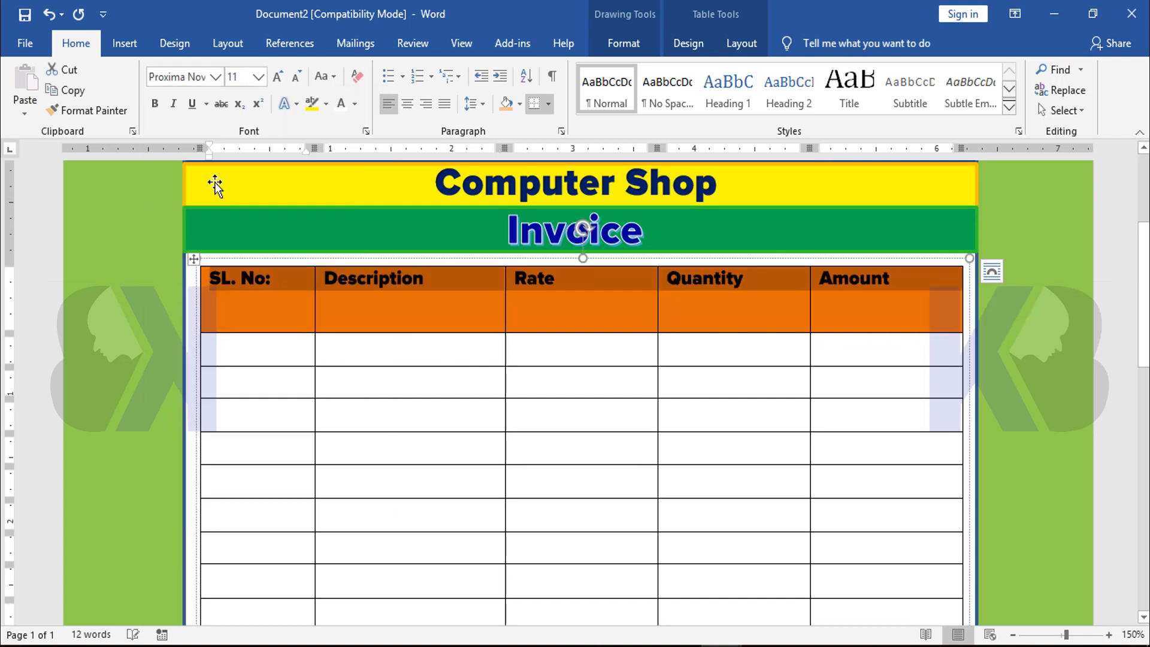
# Set the font size of the selected column headings to 18
pyautogui.click(247, 81)
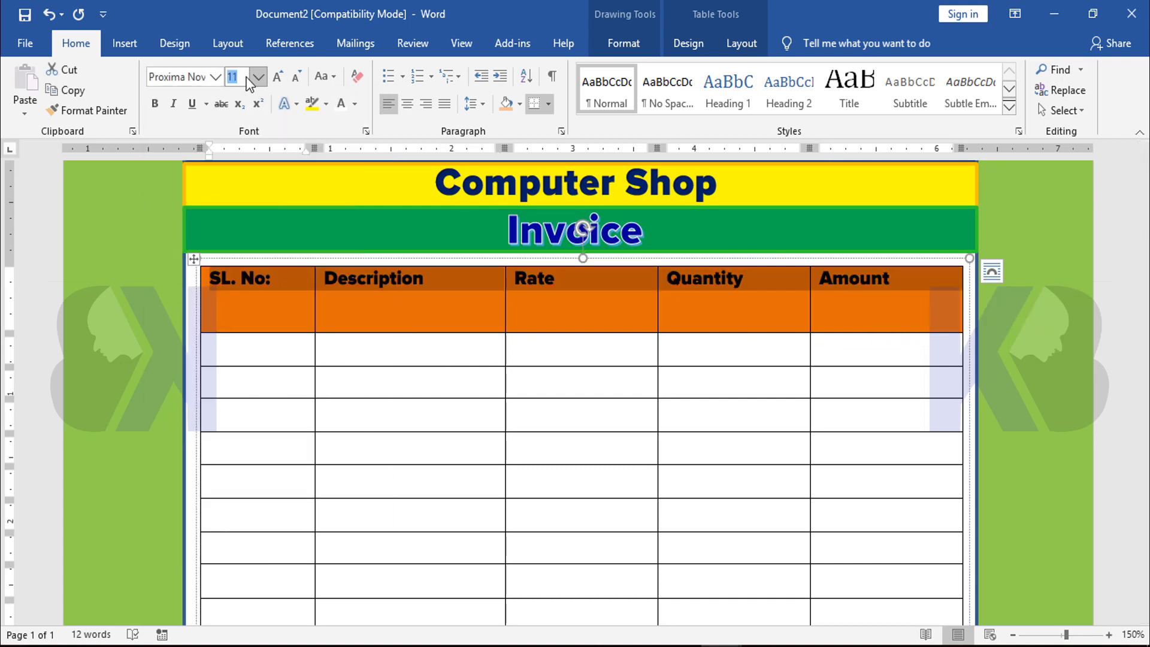
pyautogui.write('1')
pyautogui.press('Return')
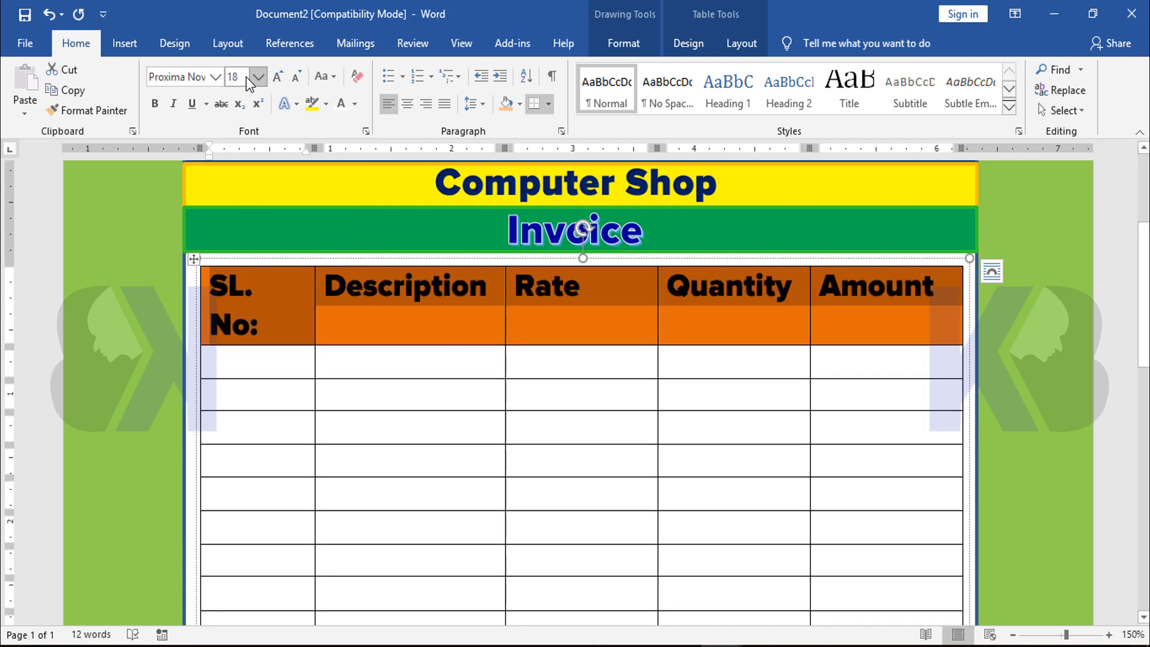
# Set the font size of the five column headings to 15
pyautogui.click(242, 79)
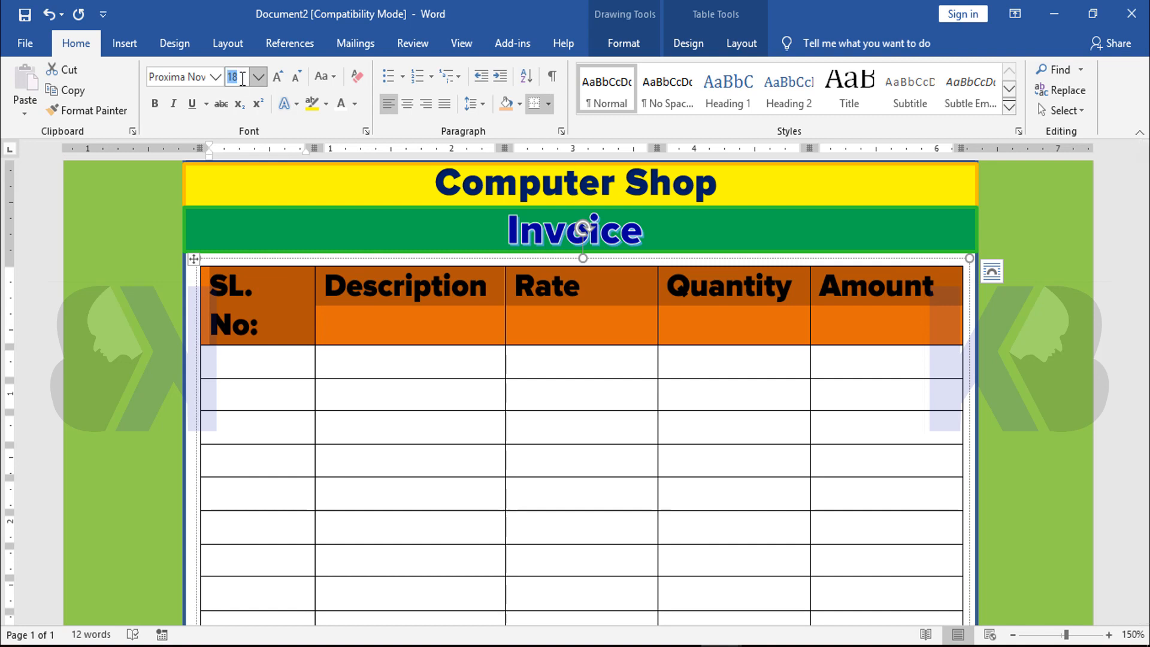
pyautogui.write('1')
pyautogui.press('Return')
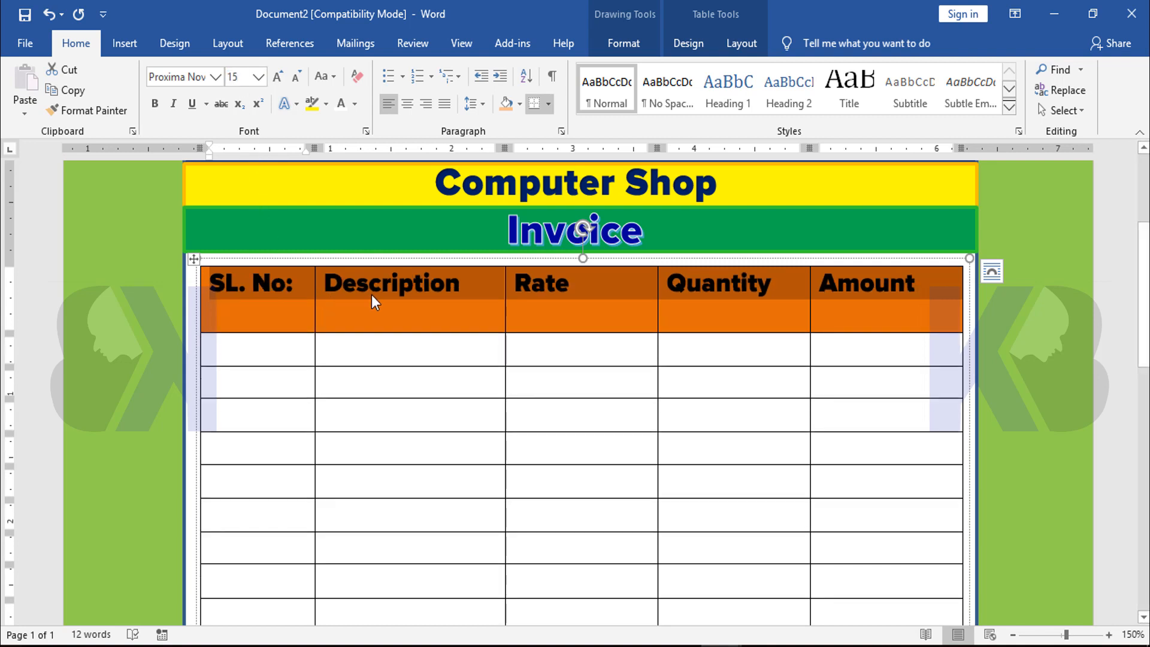
pyautogui.click(429, 285)
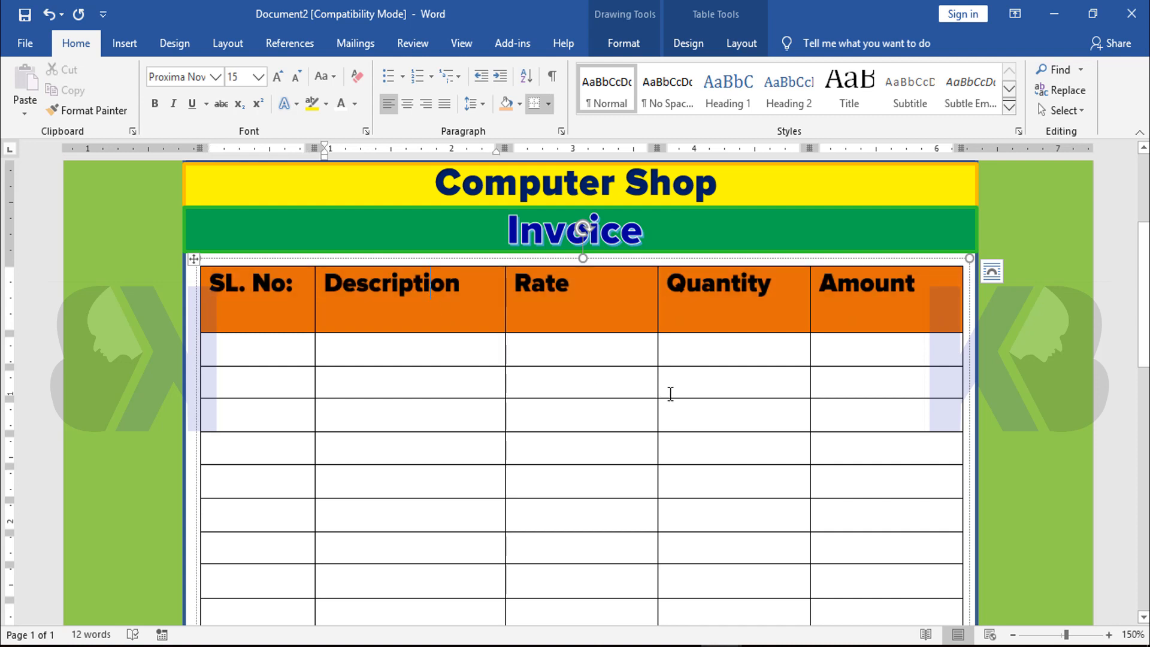
# Reduce the height of the orange header row so it fits more closely around the headings
pyautogui.click(568, 322)
pyautogui.moveTo(567, 331); pyautogui.dragTo(568, 316)
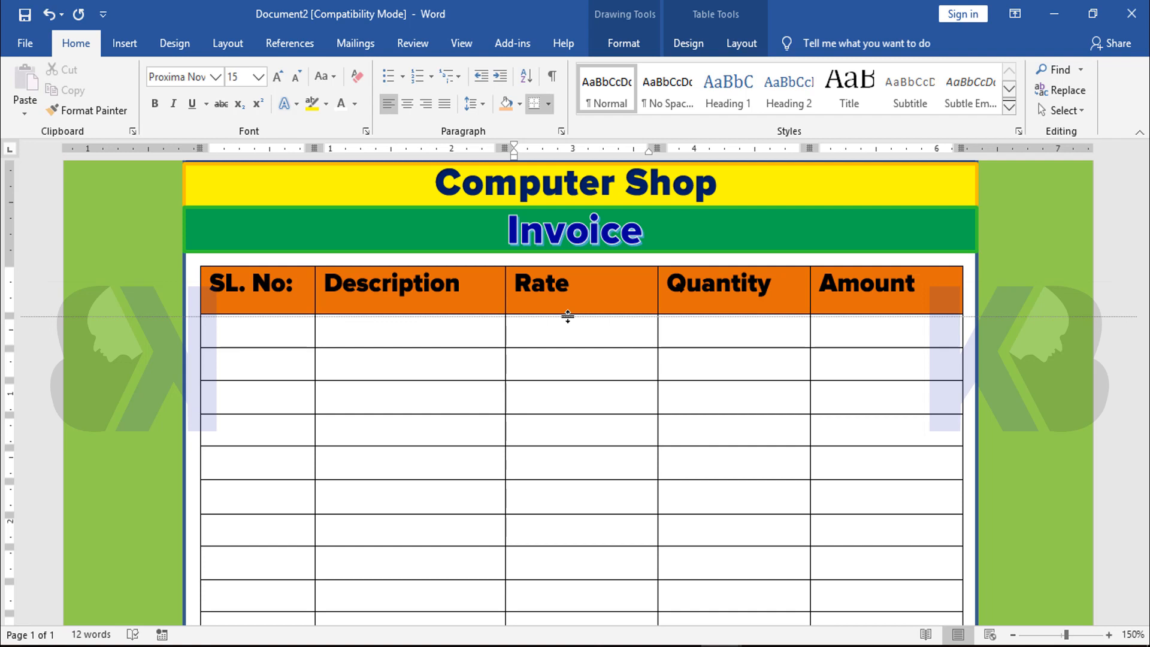
pyautogui.moveTo(568, 316); pyautogui.dragTo(568, 316)
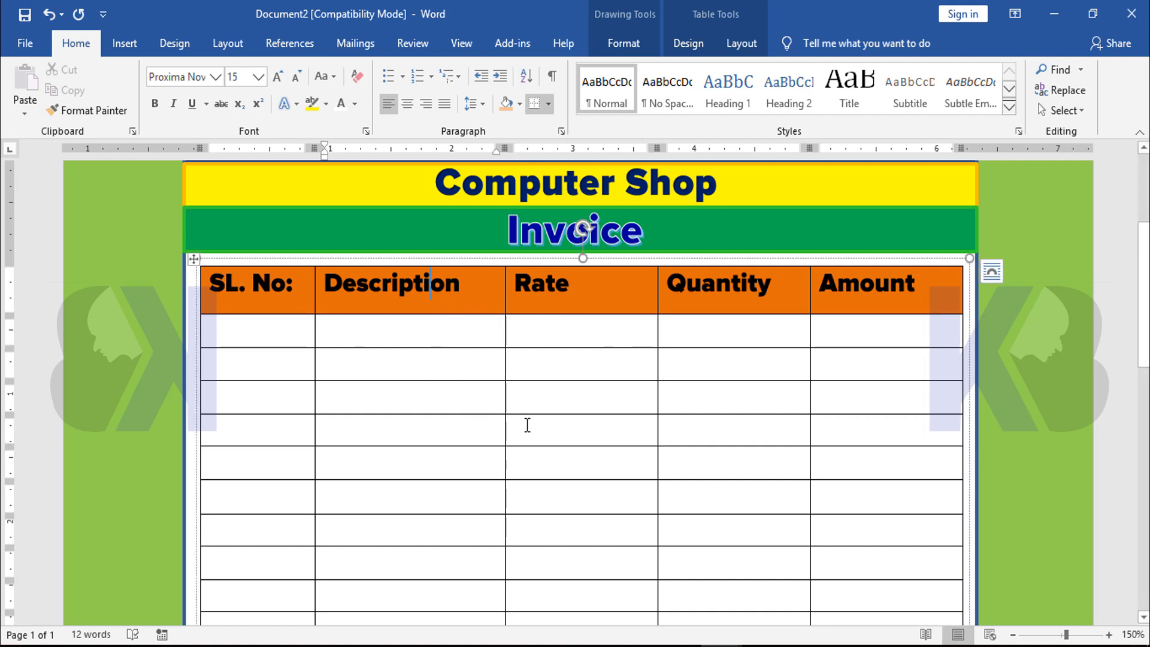
# Enter "In Word:" in the first cell and "Total" in the third cell of the table's peach bottom row
pyautogui.scroll(-10, 611, 432)
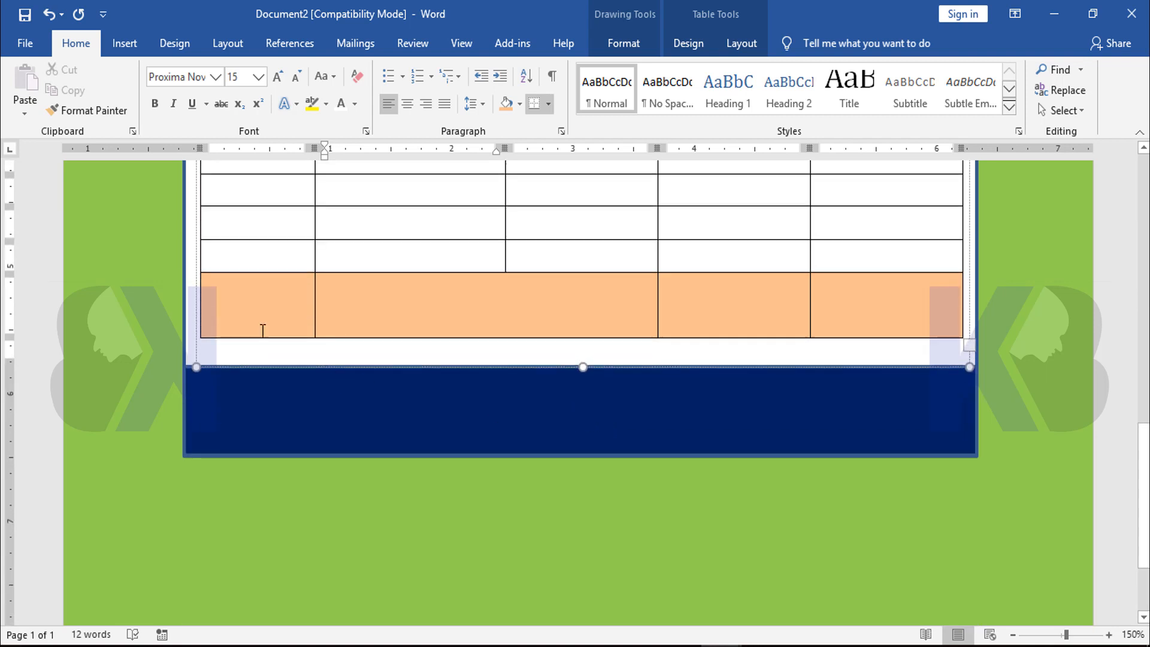
pyautogui.click(257, 305)
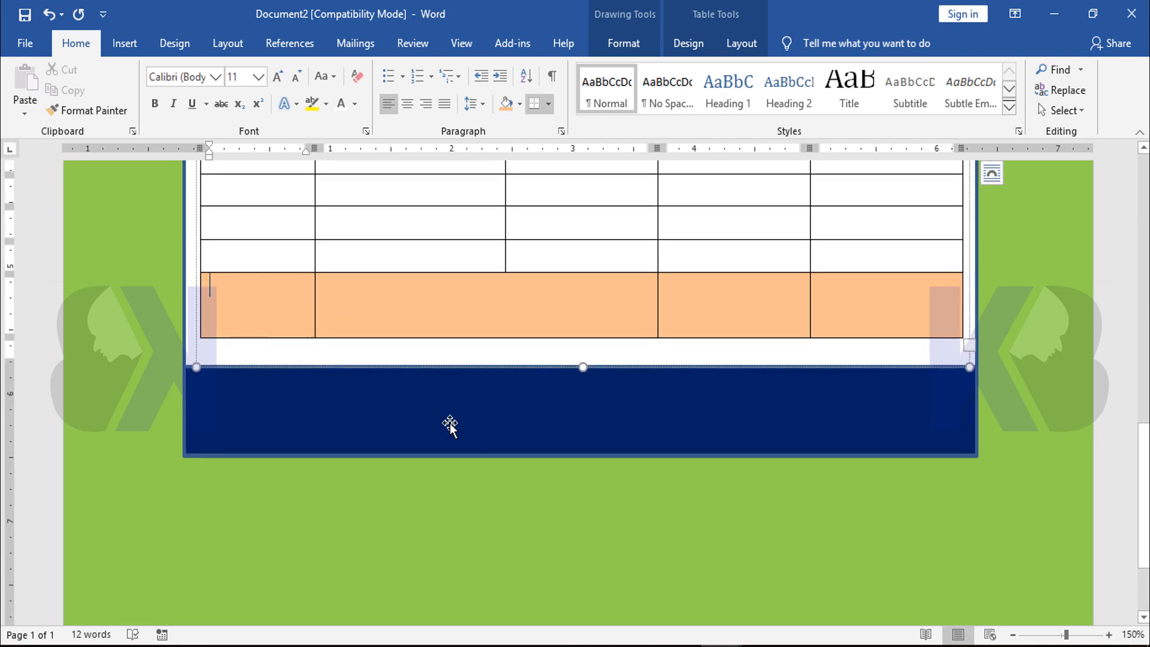
pyautogui.write('I')
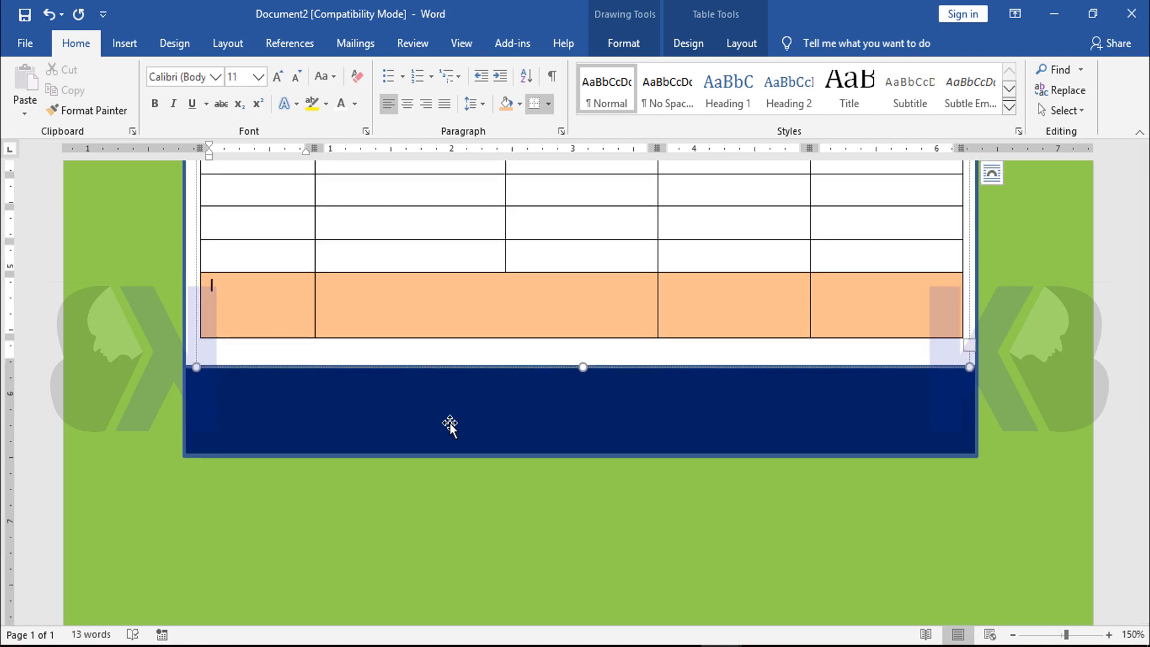
pyautogui.write('N')
pyautogui.write('n')
pyautogui.write(' Word:')
pyautogui.click(717, 303)
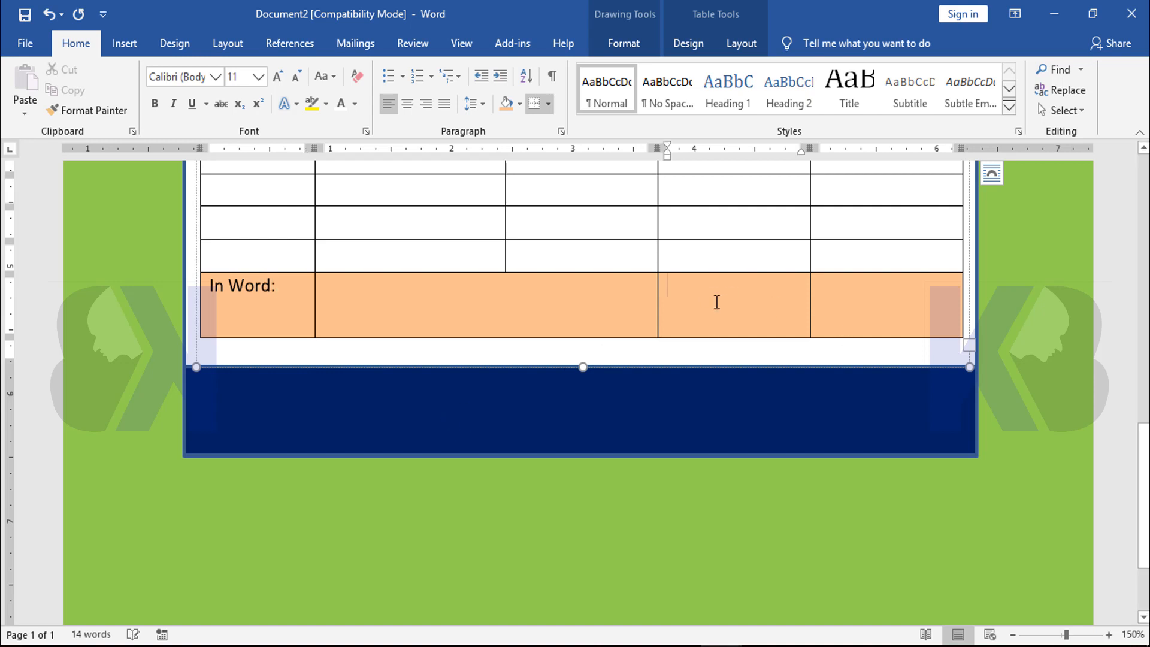
pyautogui.write('T')
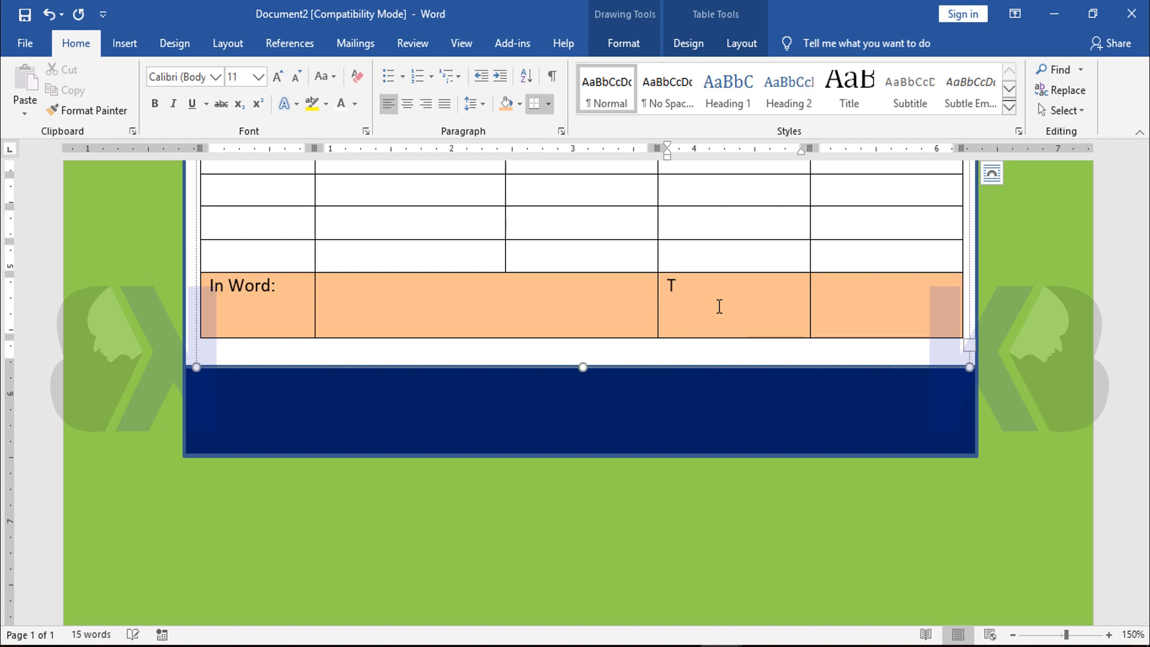
pyautogui.write('otal')
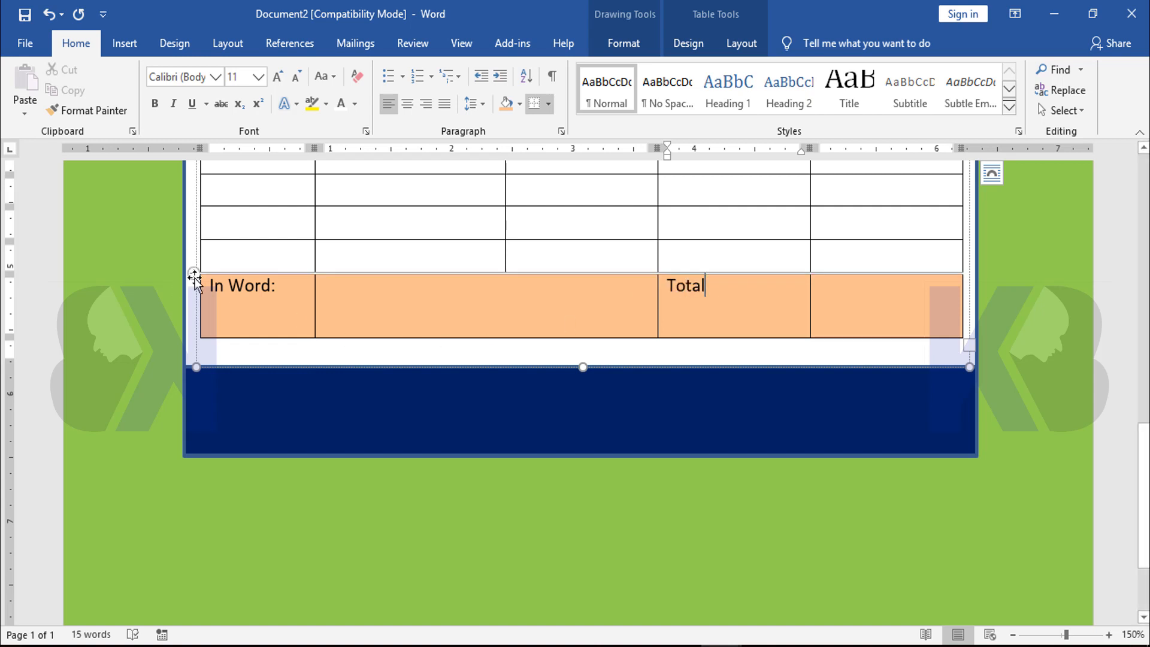
# Format the "In Word:" and "Total" labels in Proxima Nova Bl at size 12
pyautogui.moveTo(267, 287); pyautogui.dragTo(721, 290)
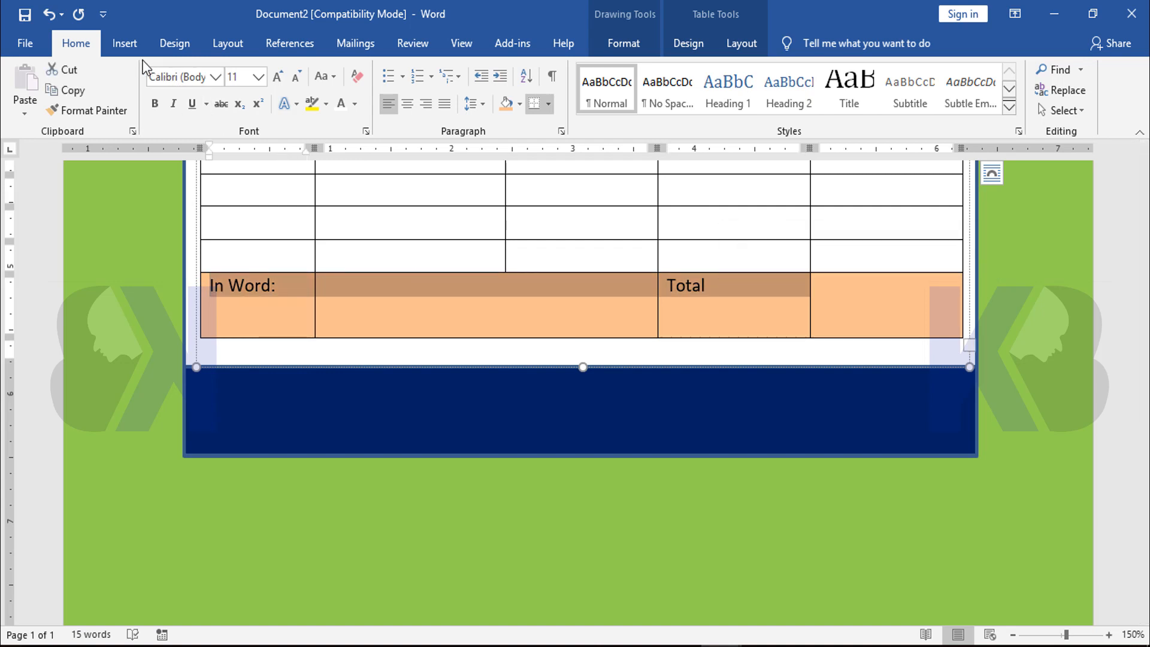
pyautogui.click(215, 77)
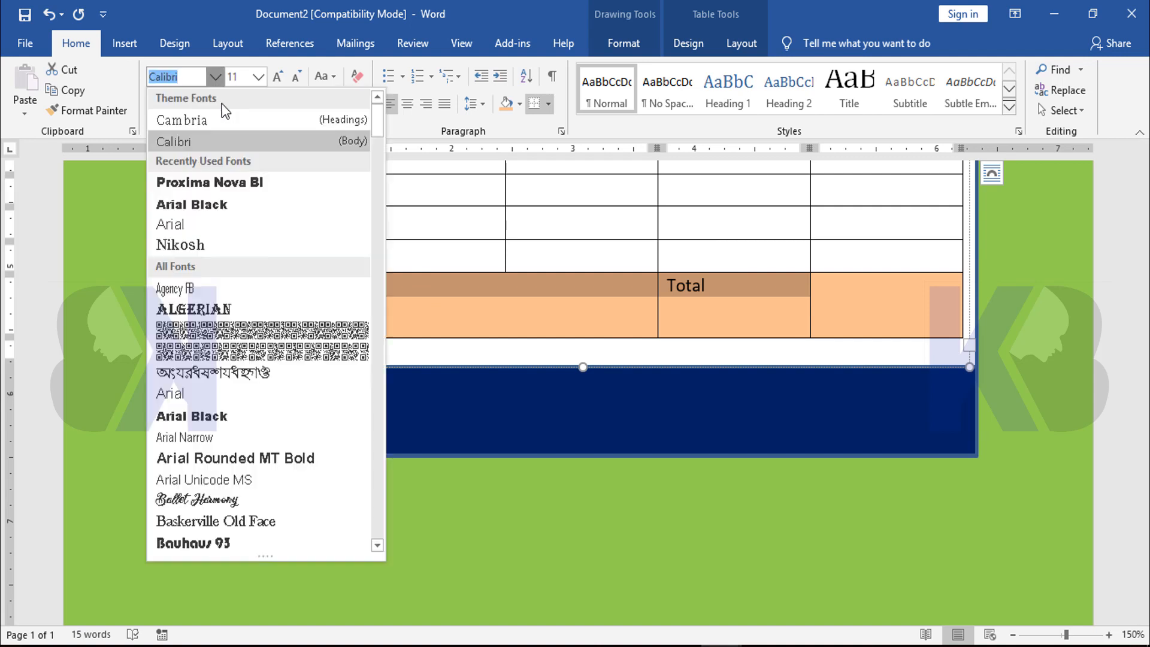
pyautogui.click(203, 183)
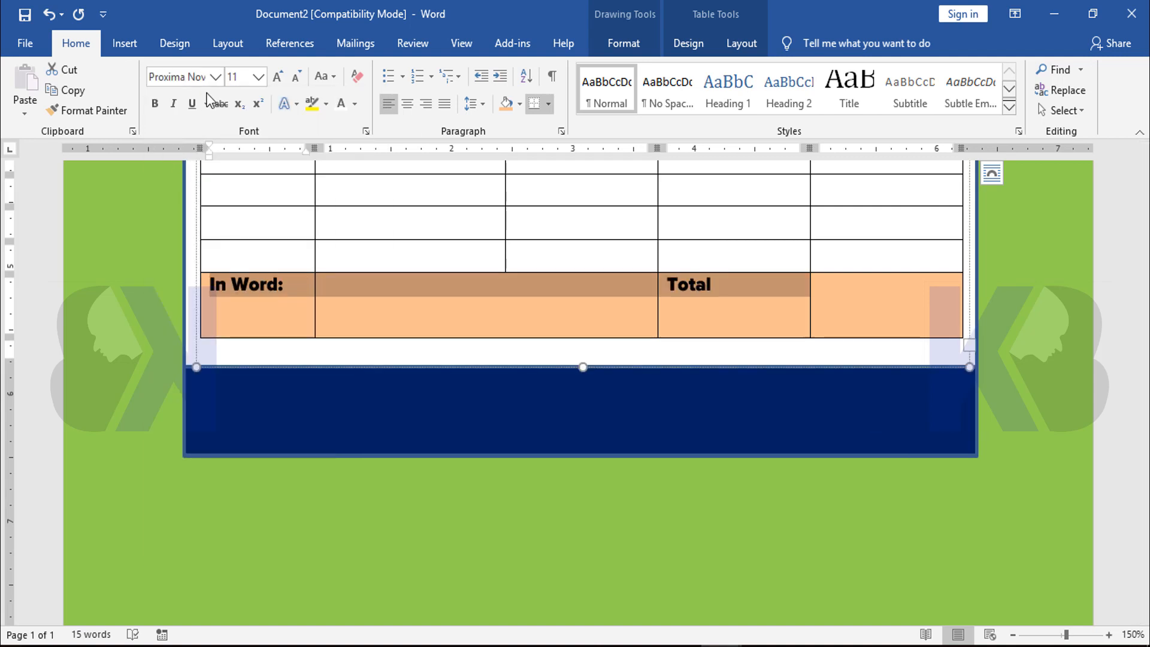
pyautogui.click(247, 77)
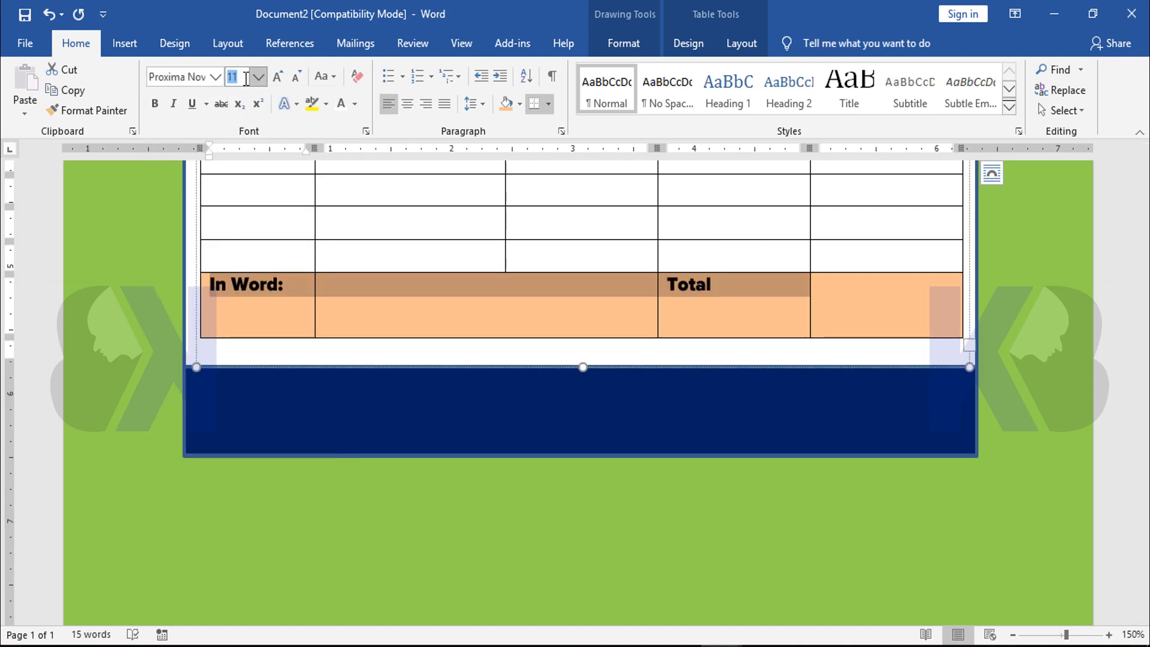
pyautogui.write('12')
pyautogui.press('Return')
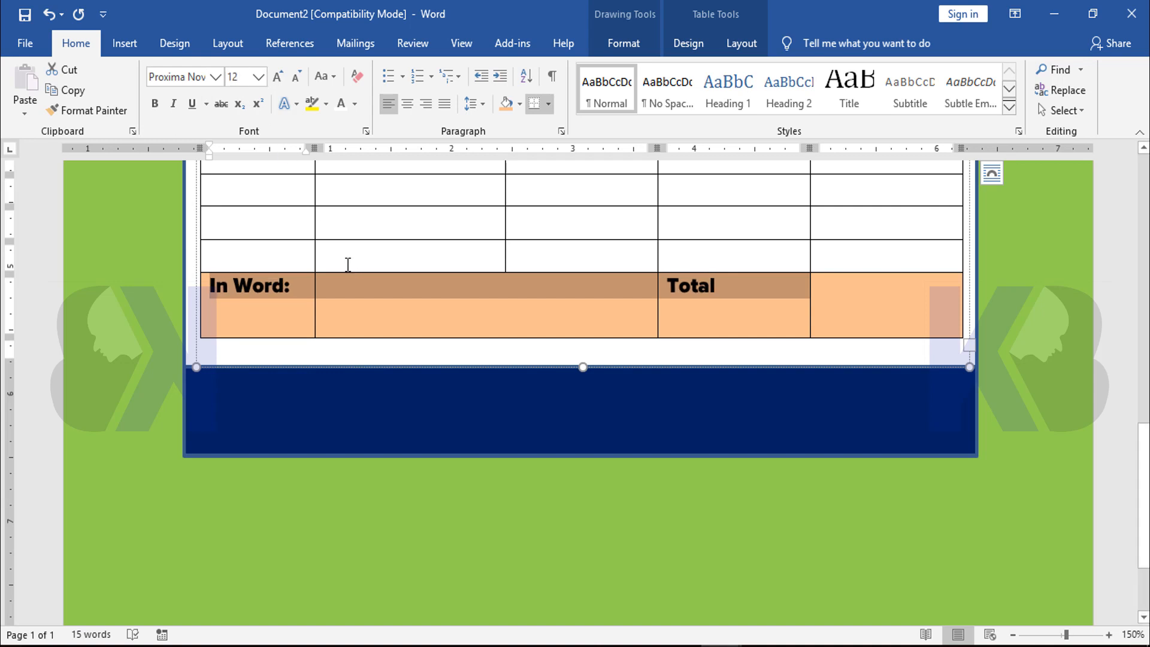
pyautogui.click(472, 308)
# Enlarge the whole table slightly so its bottom row reaches almost down to the navy footer band
pyautogui.scroll(15, 519, 318)
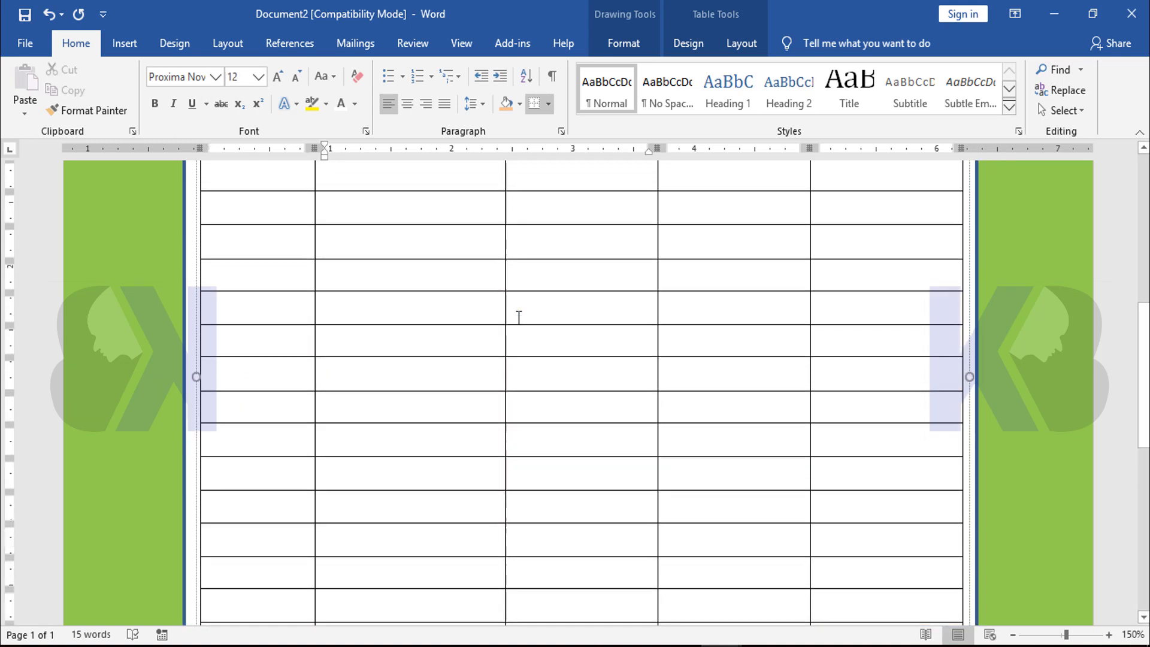
pyautogui.scroll(2, 519, 318)
pyautogui.scroll(-16, 519, 321)
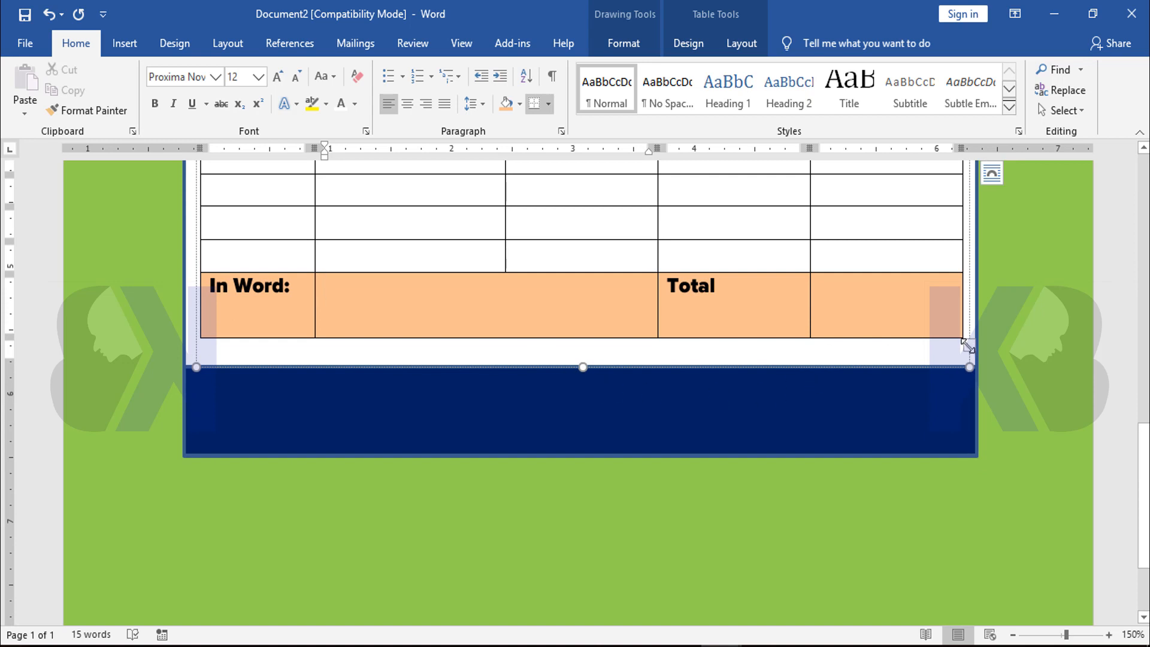
pyautogui.moveTo(968, 350); pyautogui.dragTo(970, 361)
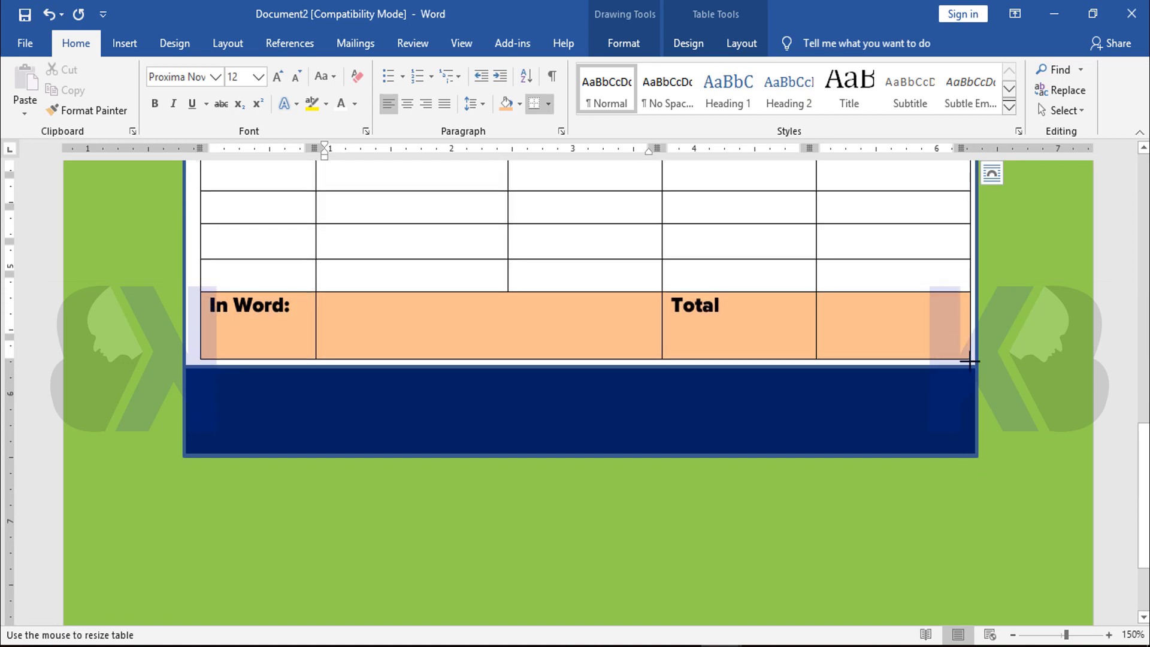
# Review the invoice layout from the header bands through the items table to the navy footer band
pyautogui.scroll(10, 779, 359)
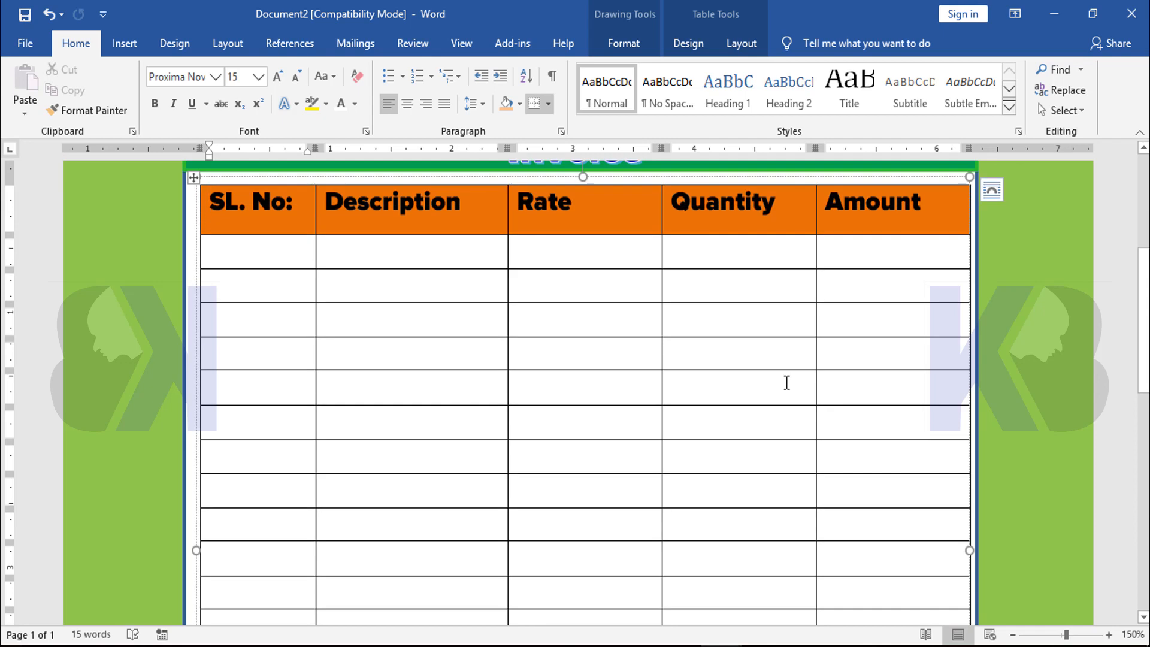
pyautogui.scroll(-7, 765, 347)
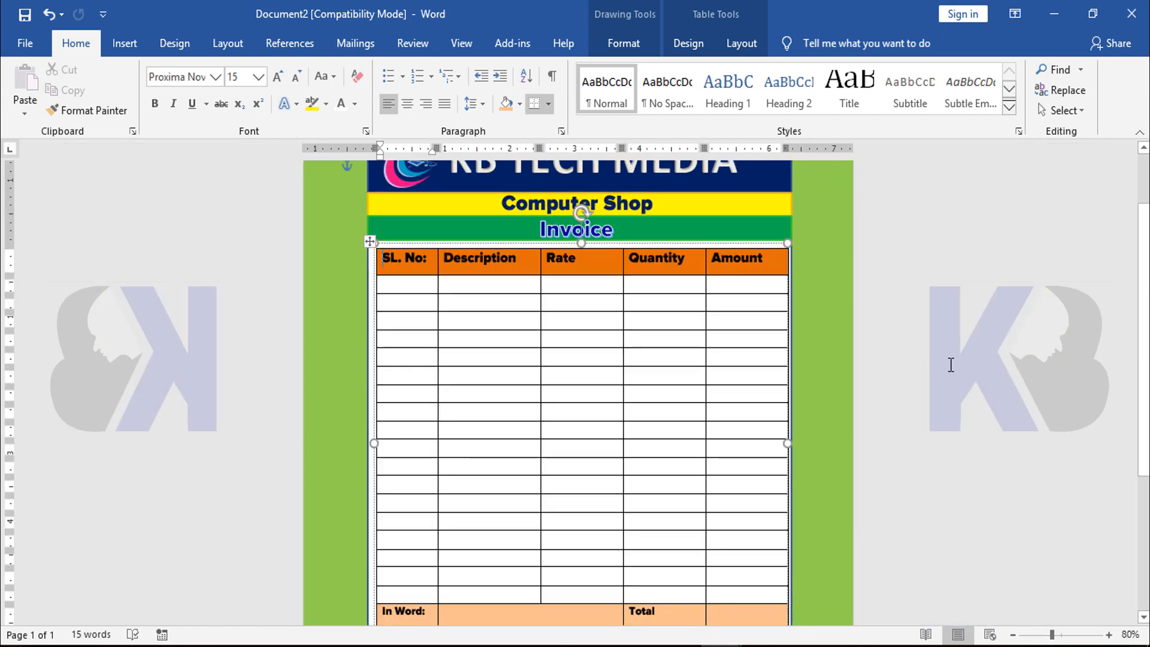
pyautogui.click(920, 382)
pyautogui.scroll(-5, 909, 387)
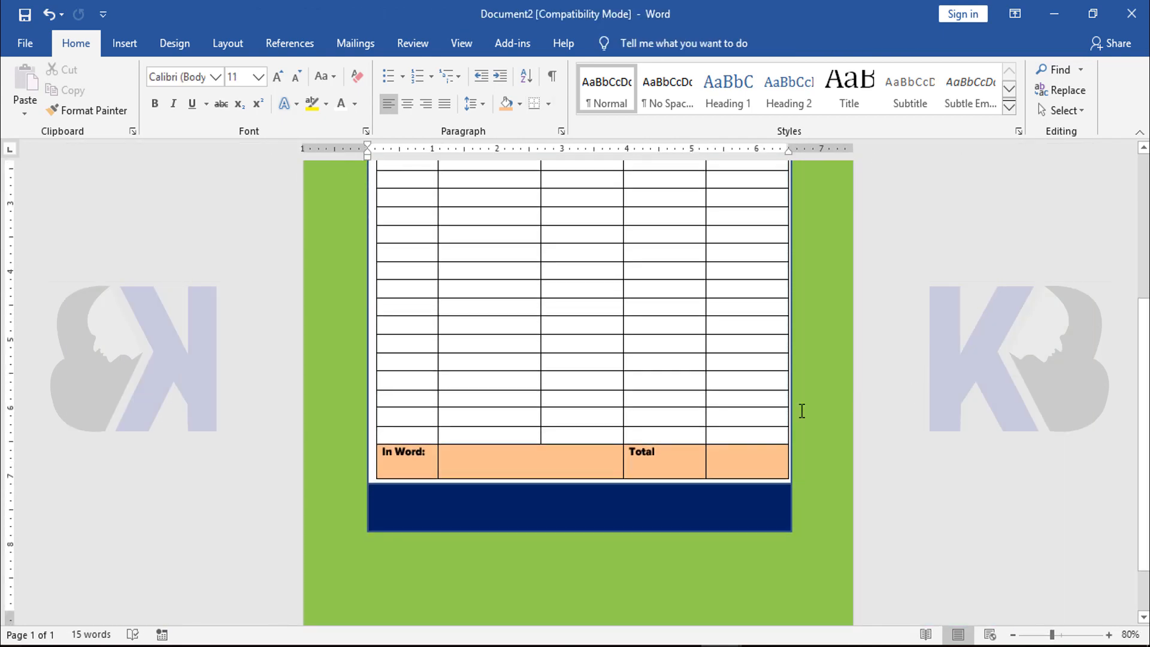
pyautogui.scroll(5, 607, 388)
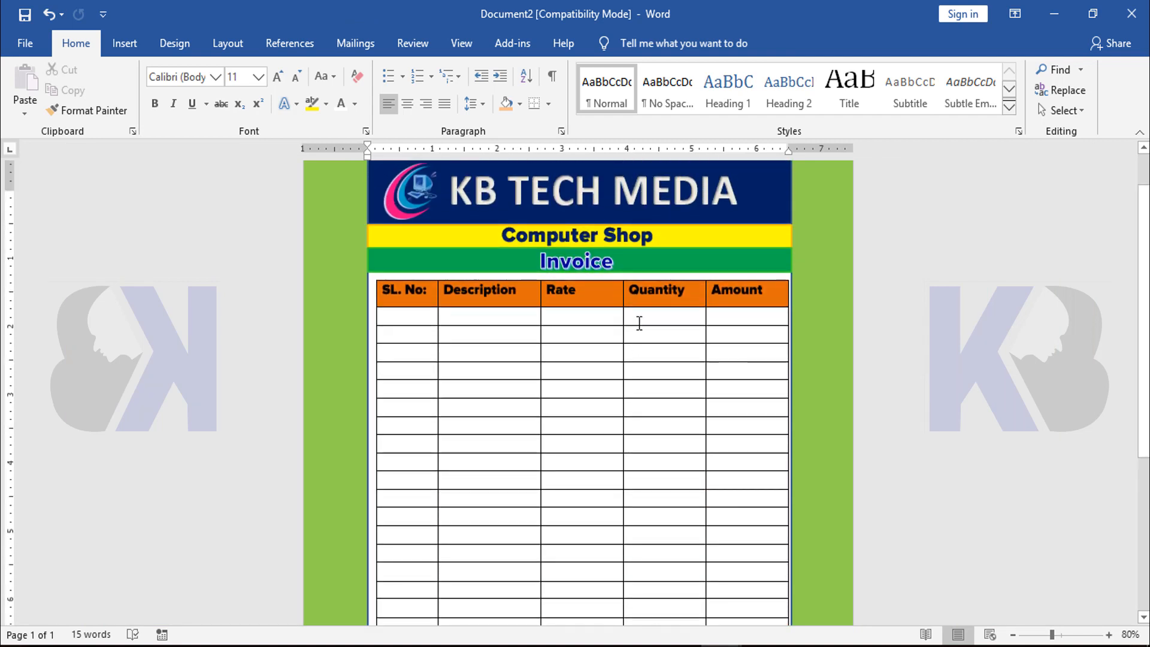
pyautogui.scroll(5, 688, 382)
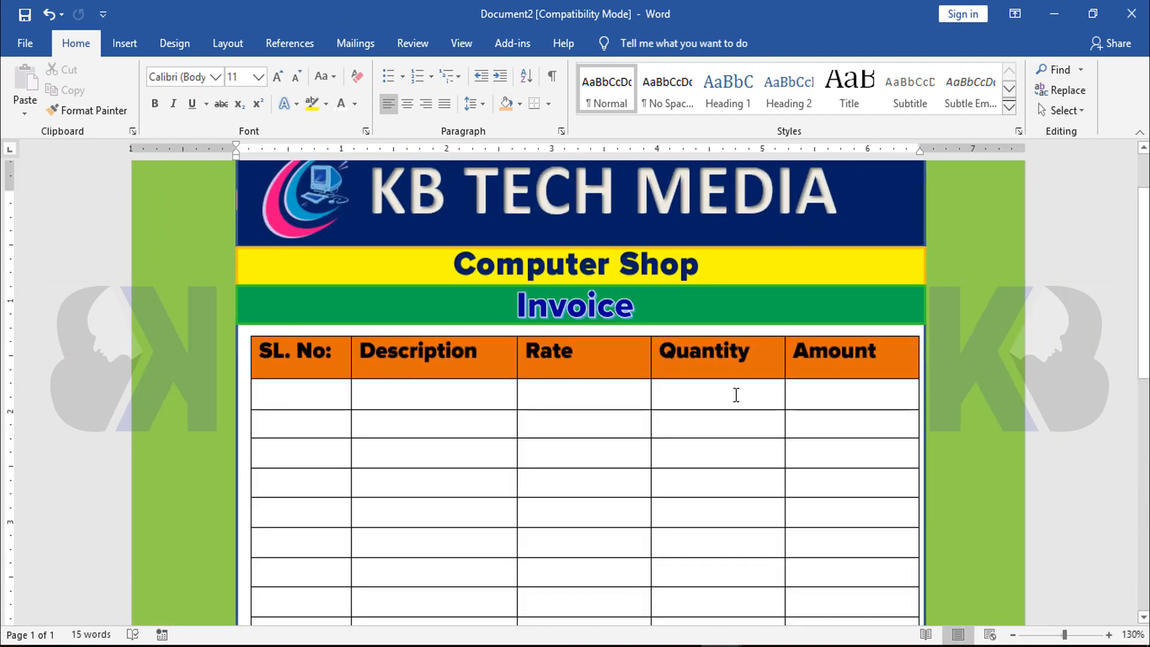
pyautogui.scroll(-3, 683, 378)
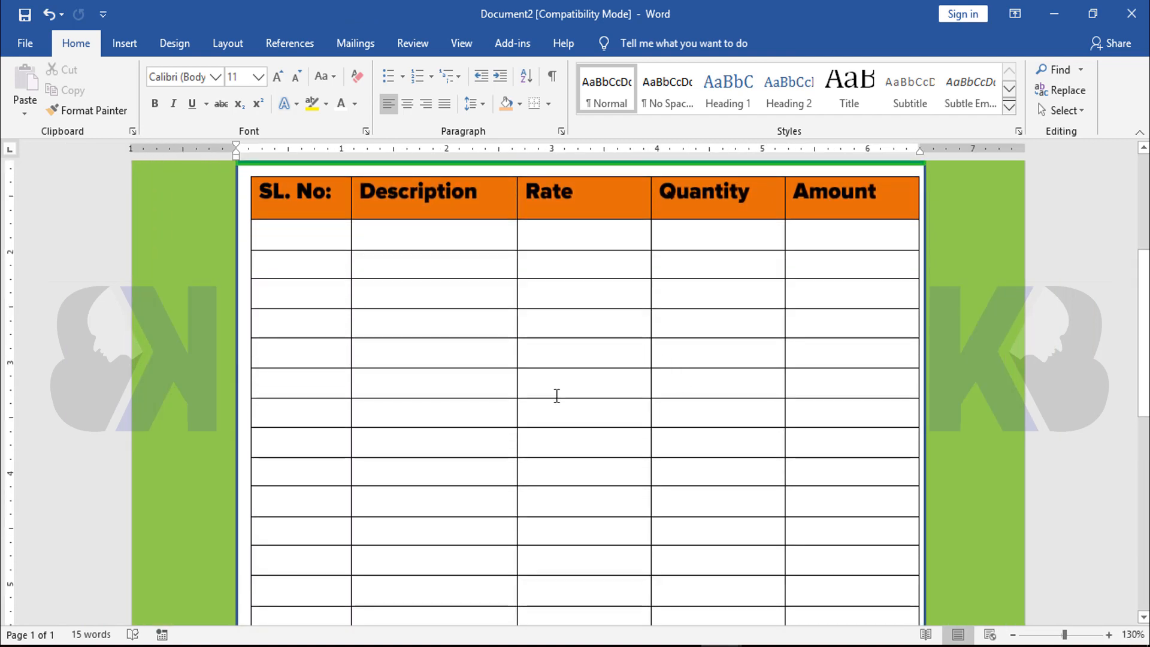
# Select the entire items table and centre the text of all its cells horizontally and vertically
pyautogui.click(474, 291)
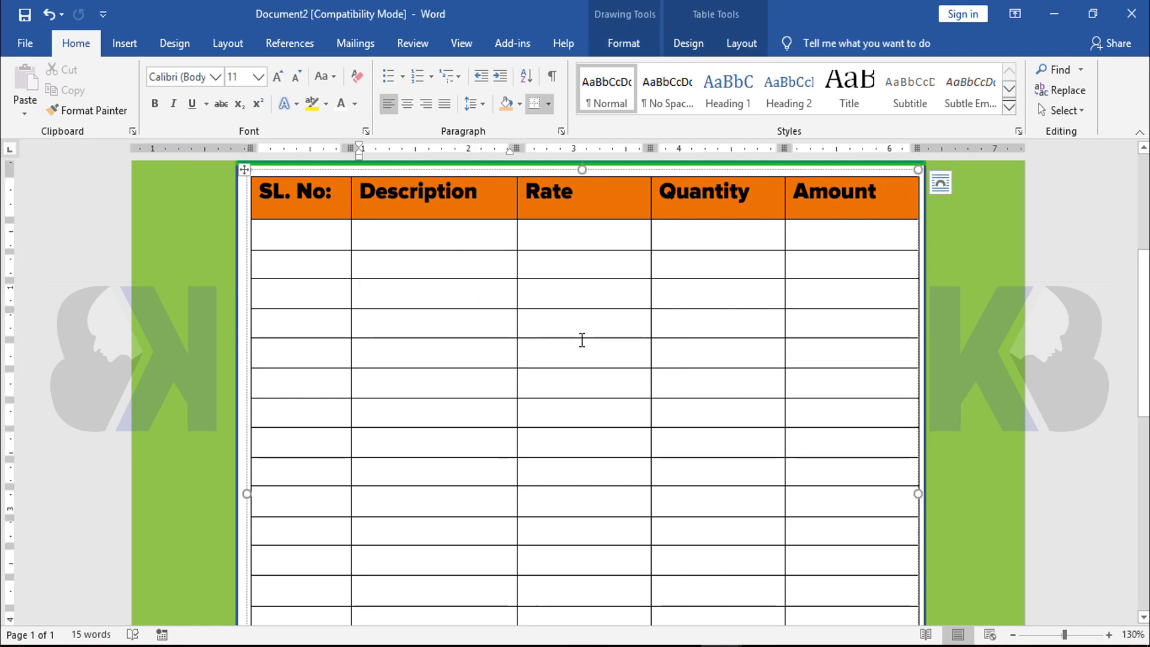
pyautogui.click(742, 45)
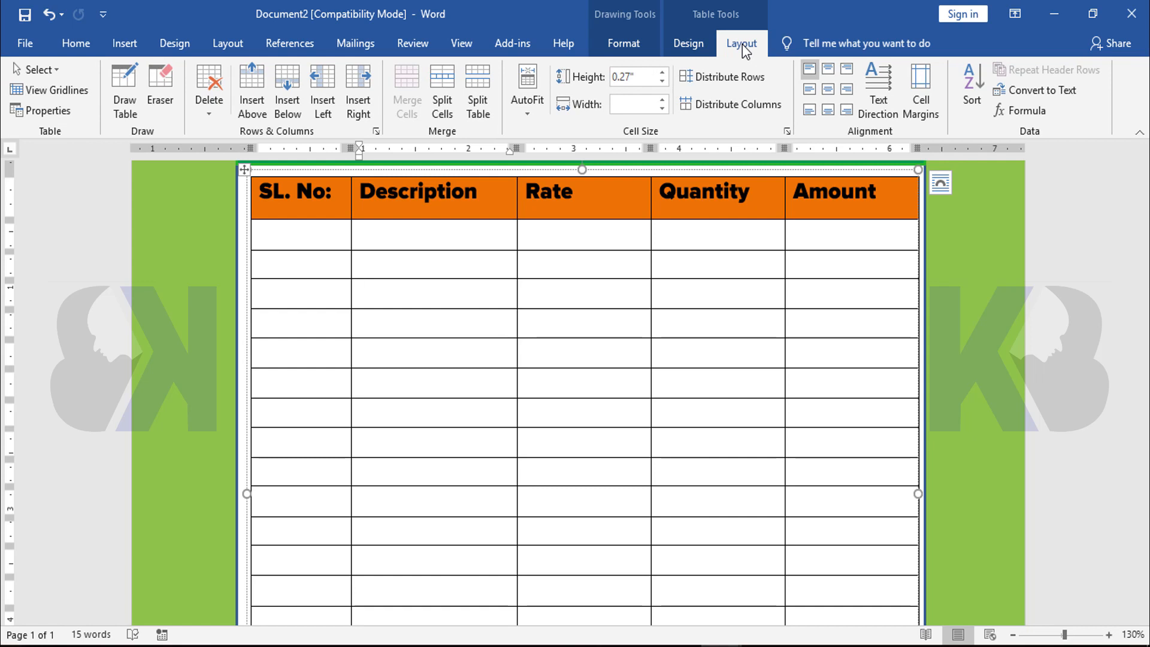
pyautogui.click(44, 71)
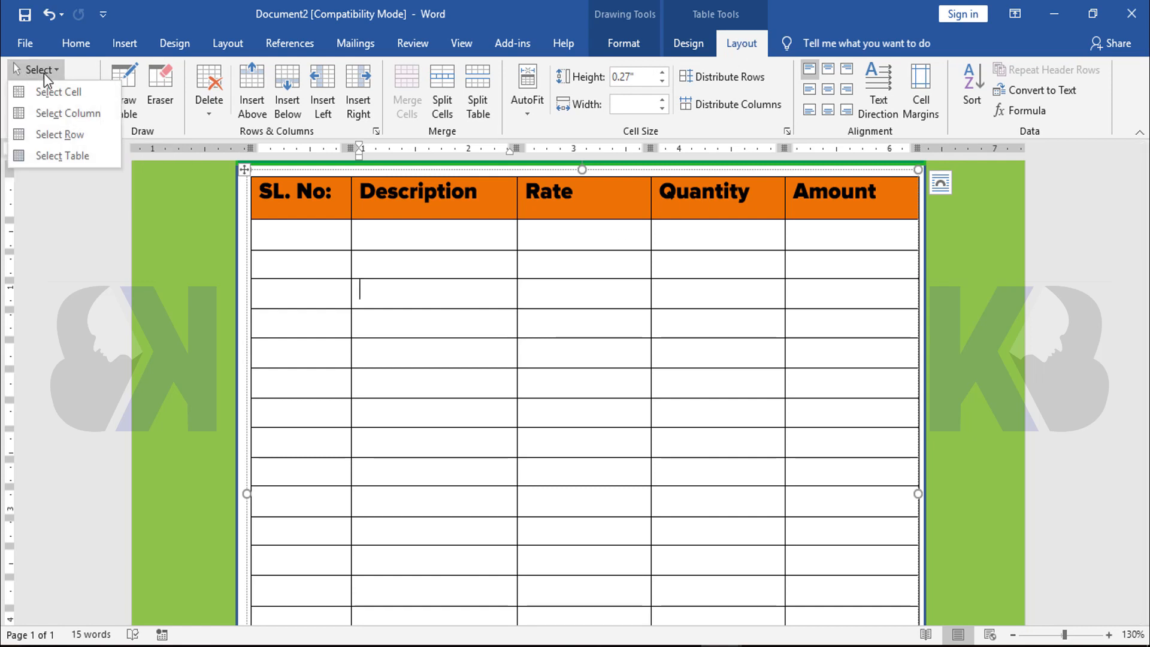
pyautogui.click(62, 155)
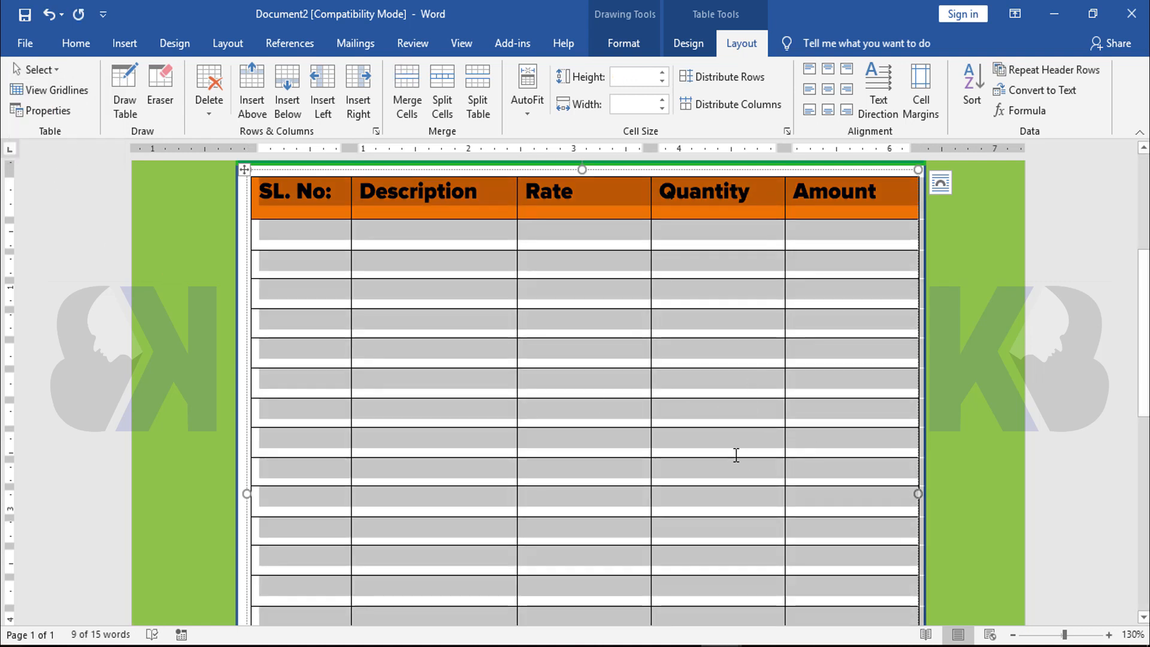
pyautogui.click(829, 90)
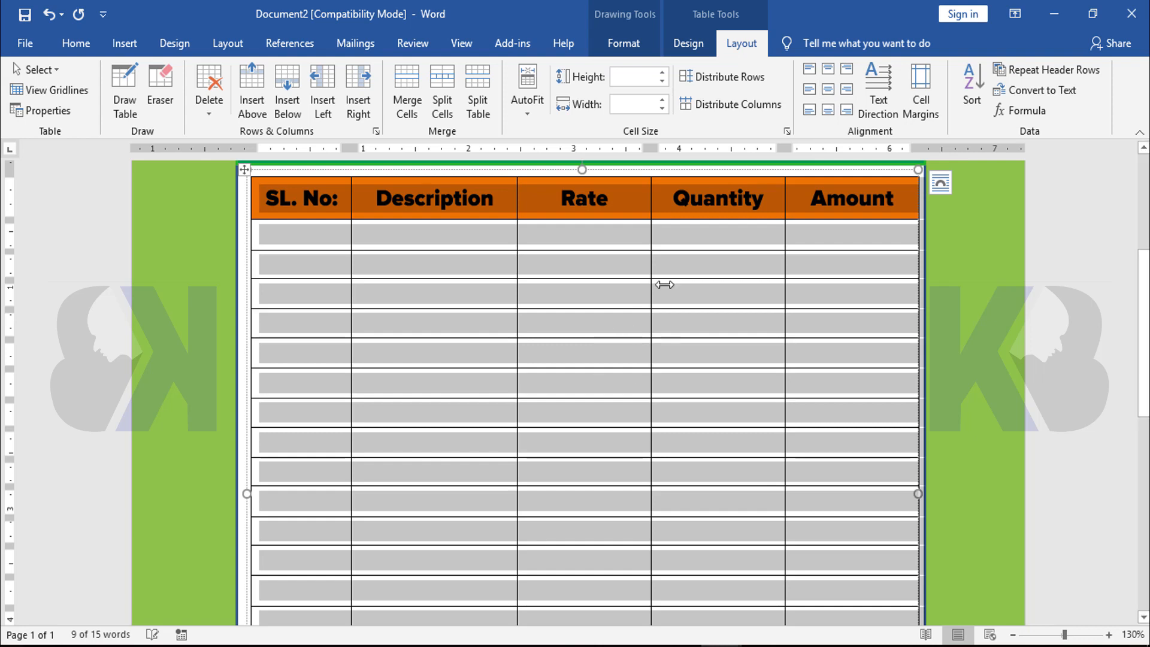
pyautogui.click(617, 243)
pyautogui.scroll(3, 590, 455)
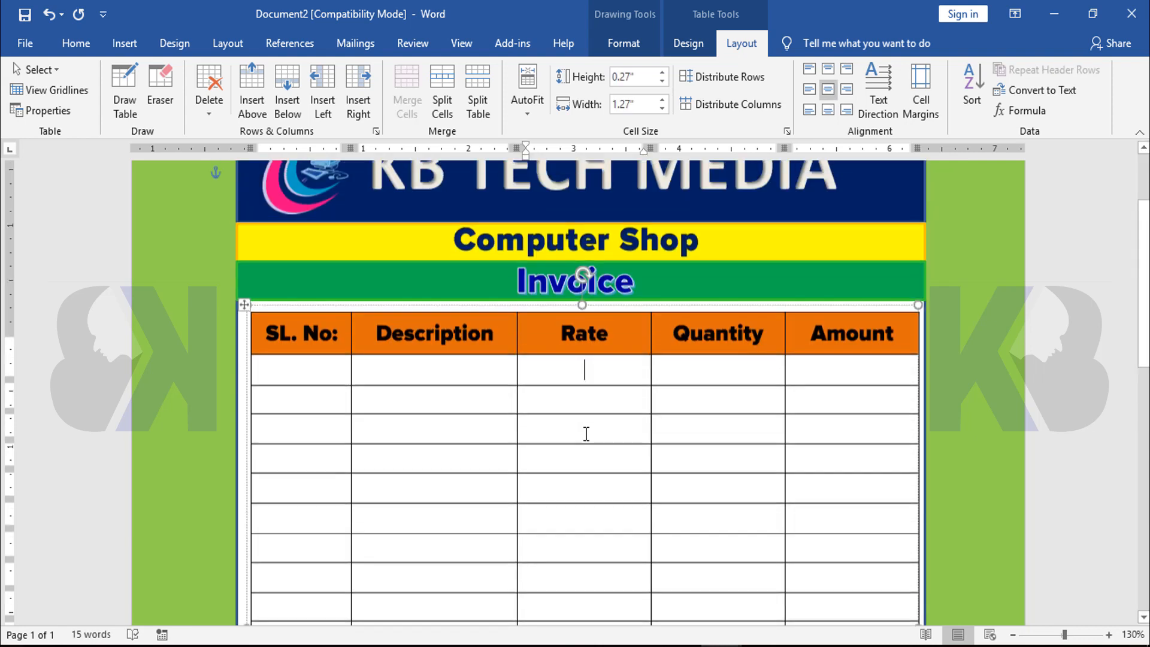
pyautogui.scroll(-10, 760, 541)
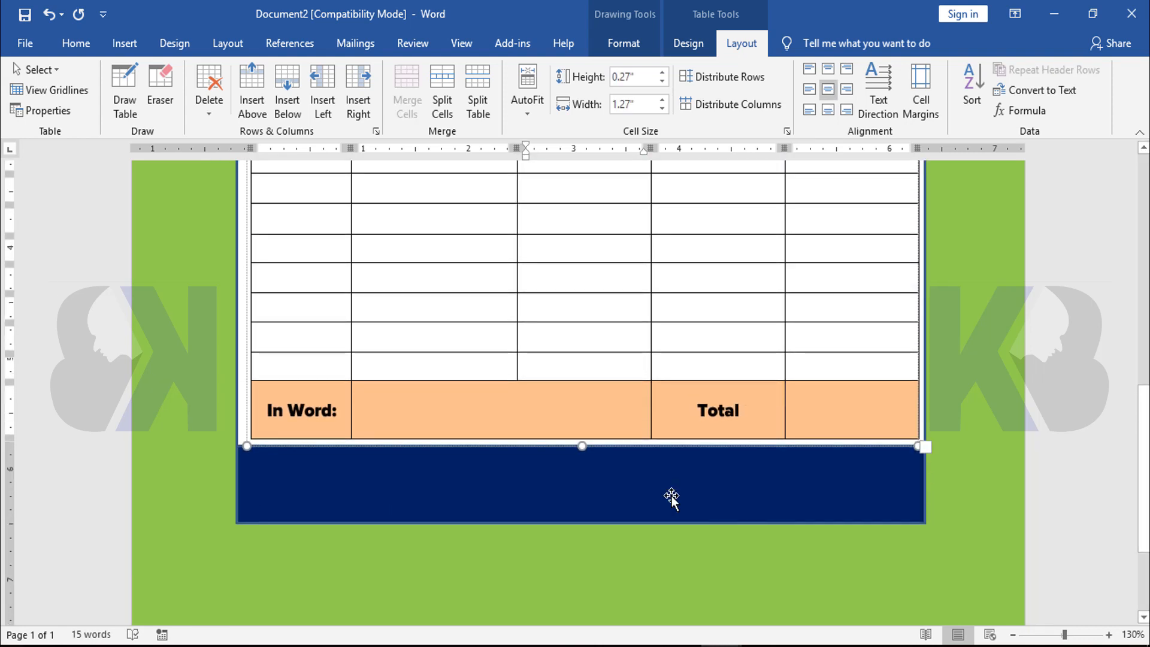
pyautogui.scroll(6, 680, 489)
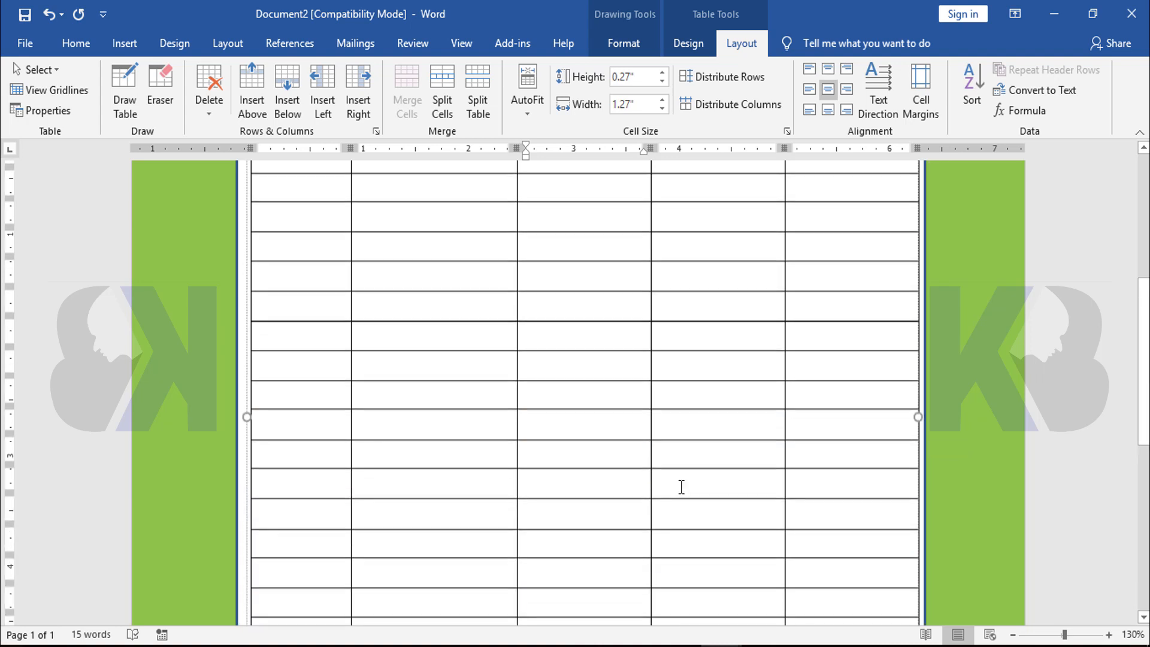
# Select the navy footer band below the table
pyautogui.scroll(-5, 681, 487)
pyautogui.scroll(-3, 681, 487)
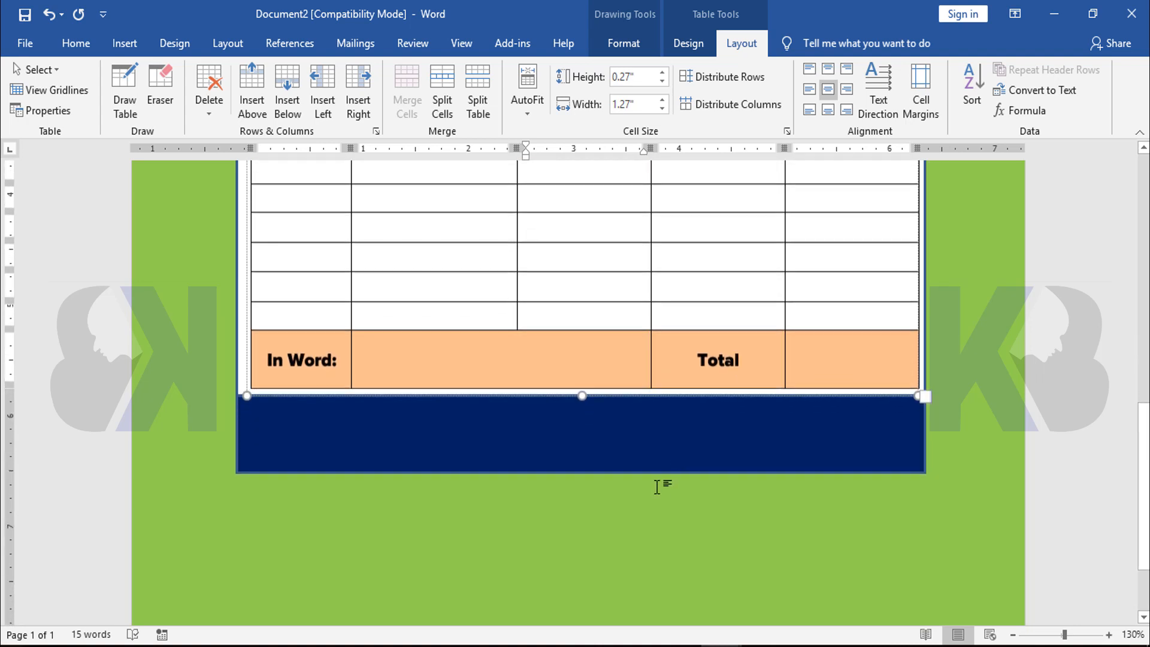
pyautogui.click(521, 440)
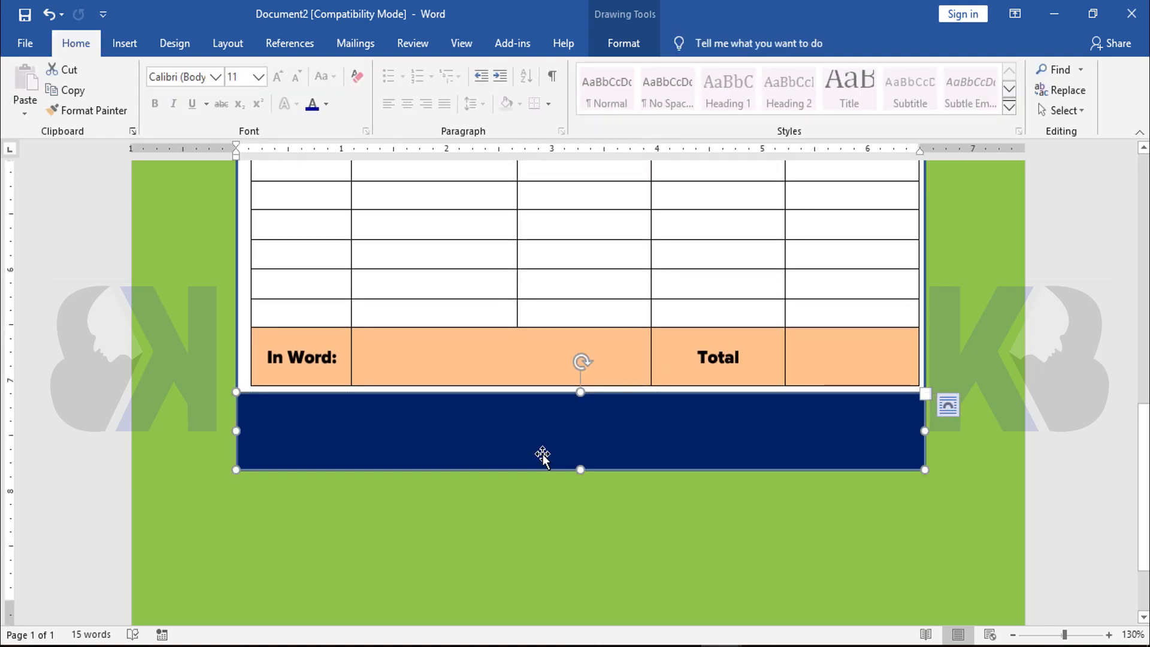
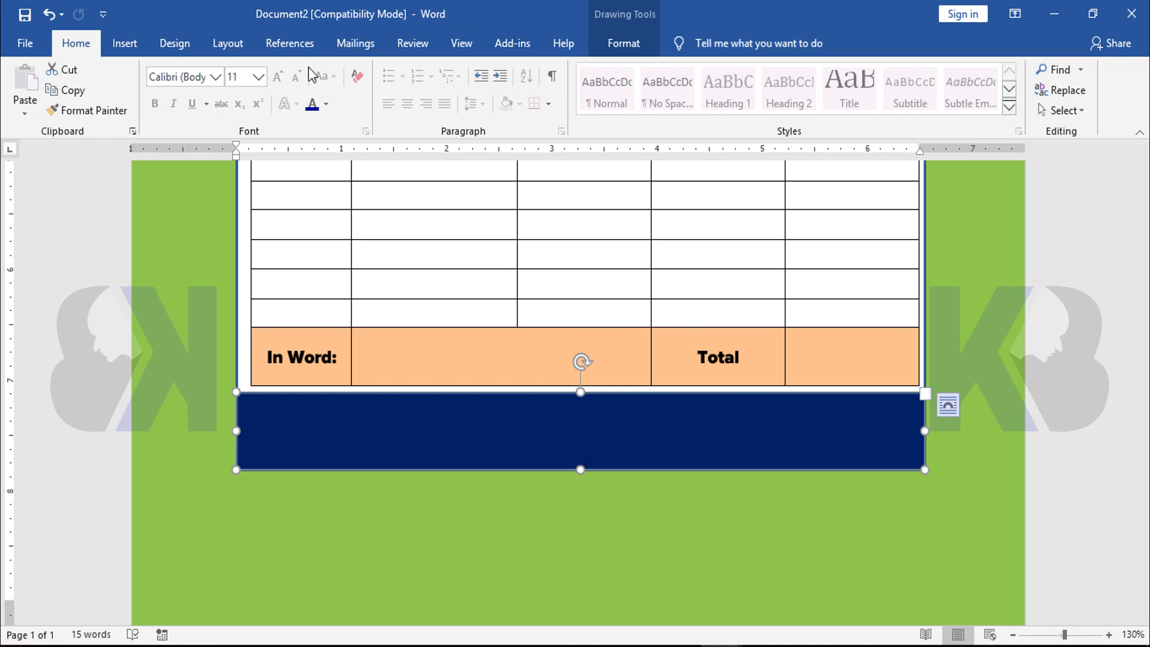
pyautogui.click(174, 43)
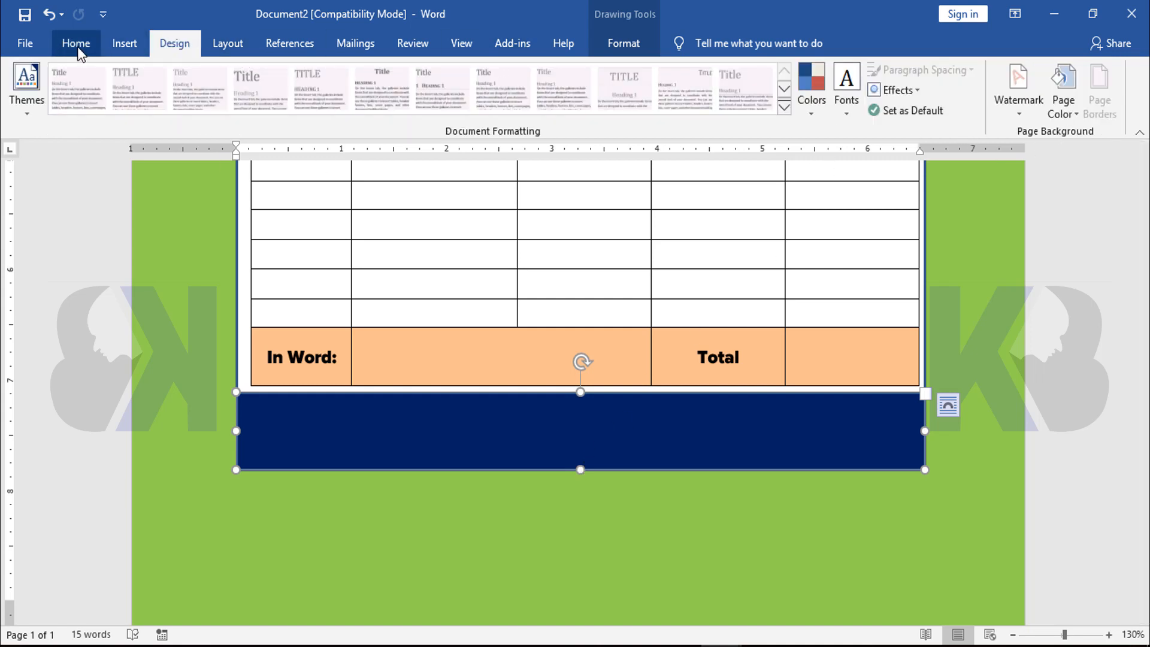
pyautogui.click(128, 46)
pyautogui.click(837, 105)
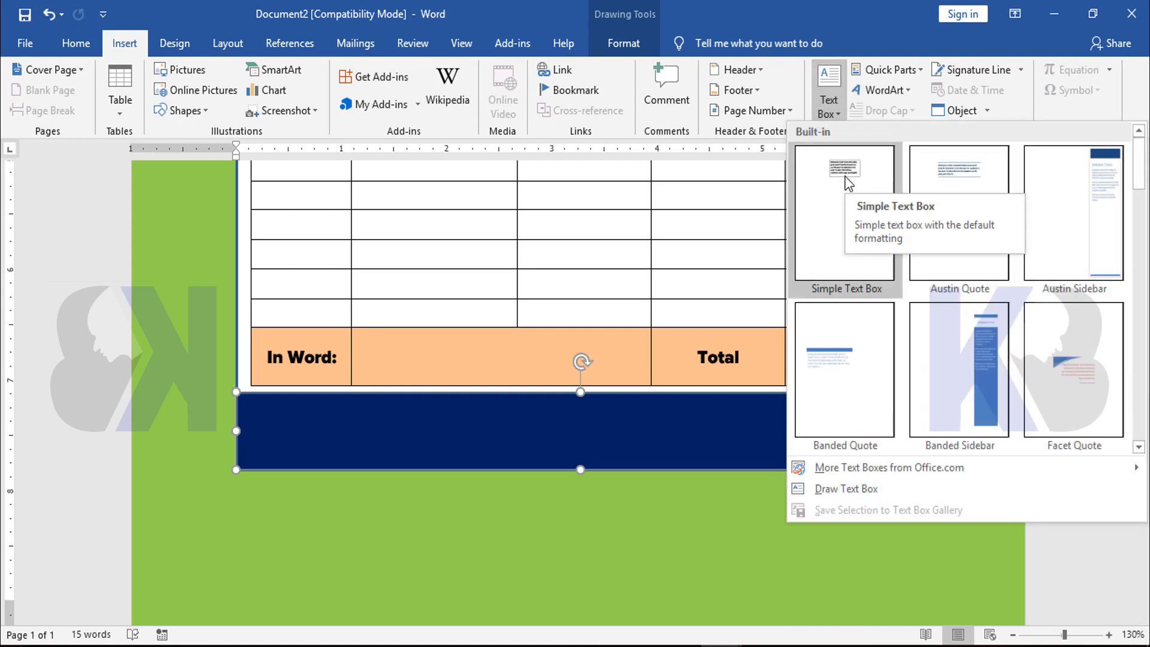
pyautogui.click(462, 405)
# Make the navy footer band editable as text and paste the copied shop address, cell numbers and e-mail into it
pyautogui.rightClick(518, 430)
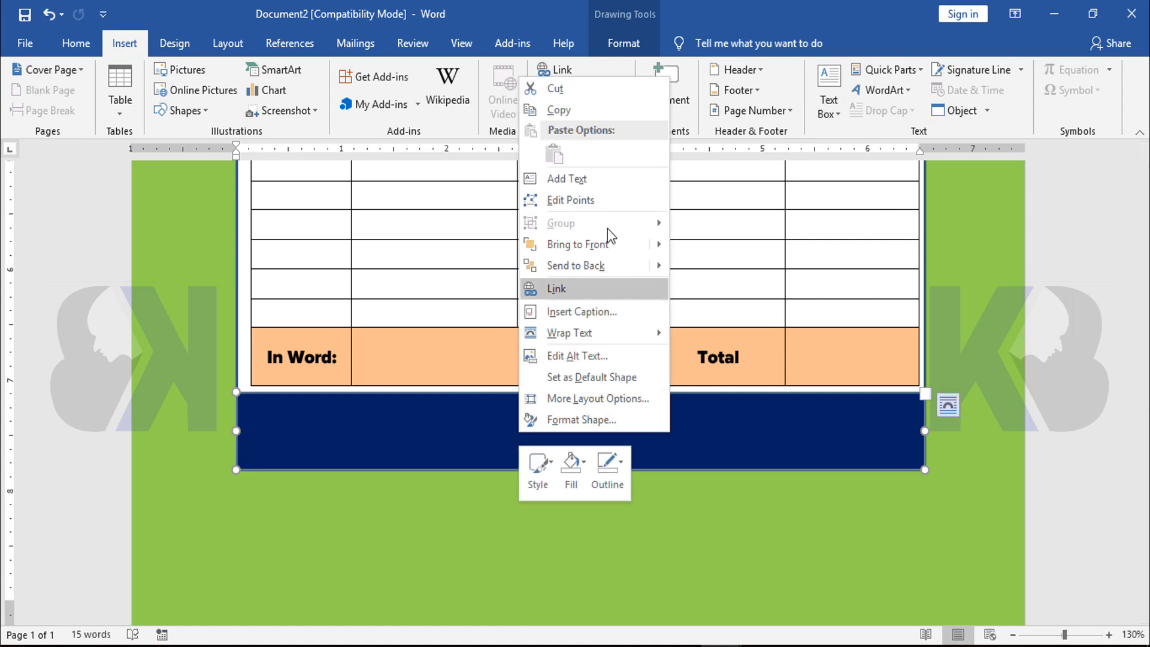
pyautogui.click(575, 185)
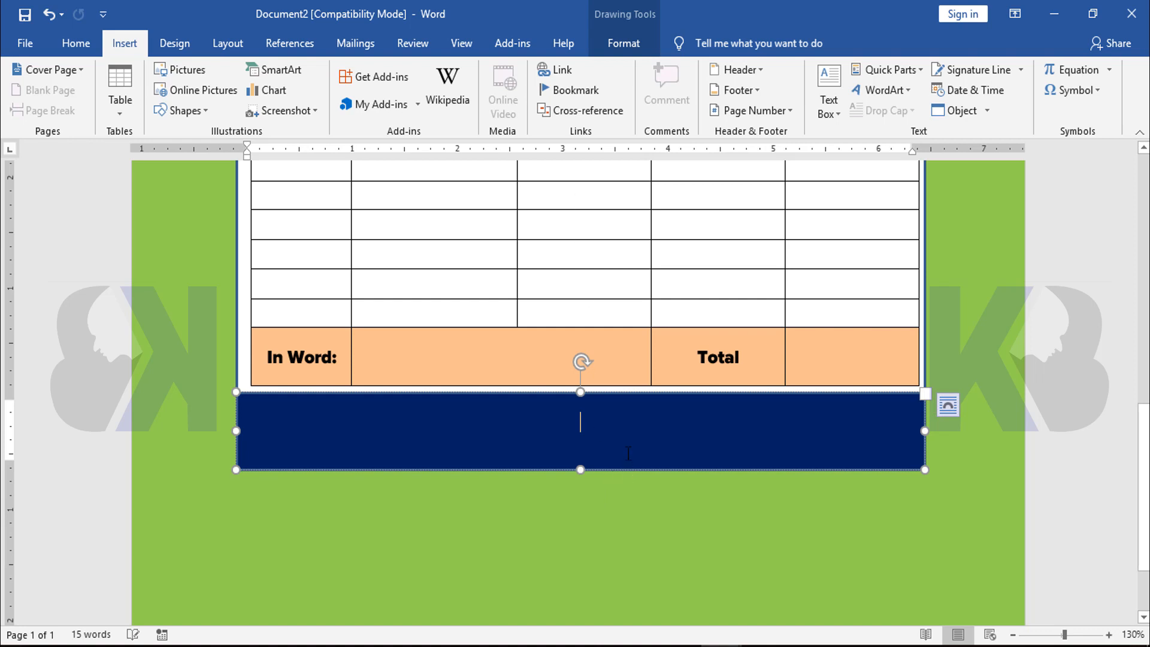
pyautogui.hotkey('ctrl', 'v')
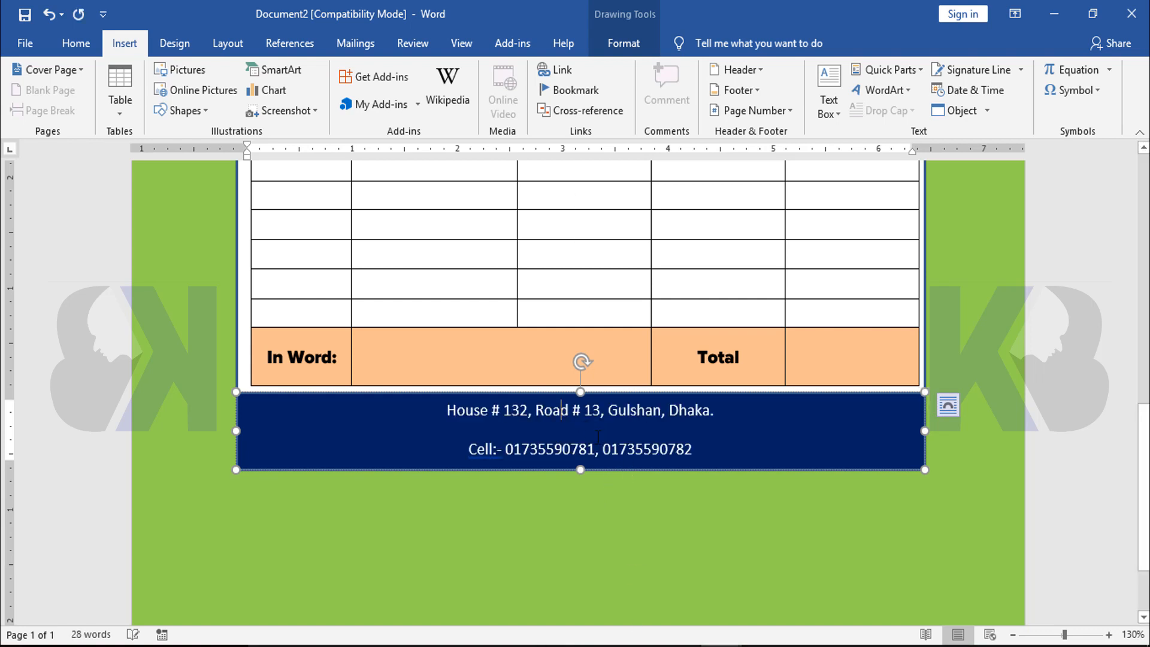
# Set all the footer band's text to size 6 and remove the space after its paragraphs
pyautogui.hotkey('ctrl', 'a')
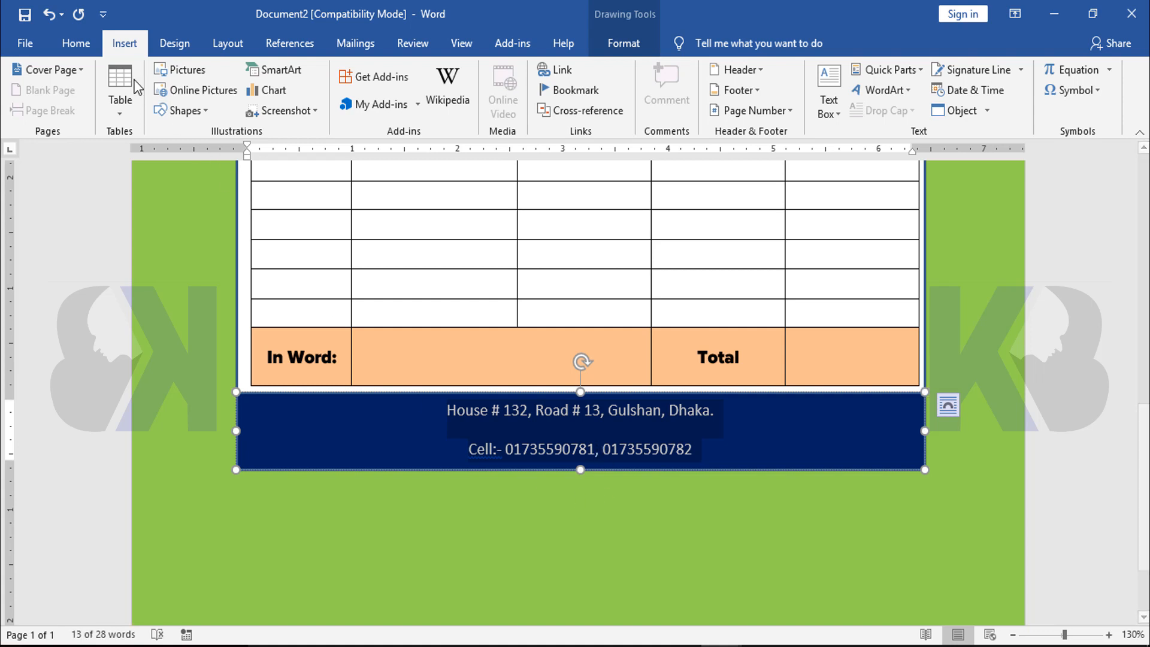
pyautogui.click(75, 45)
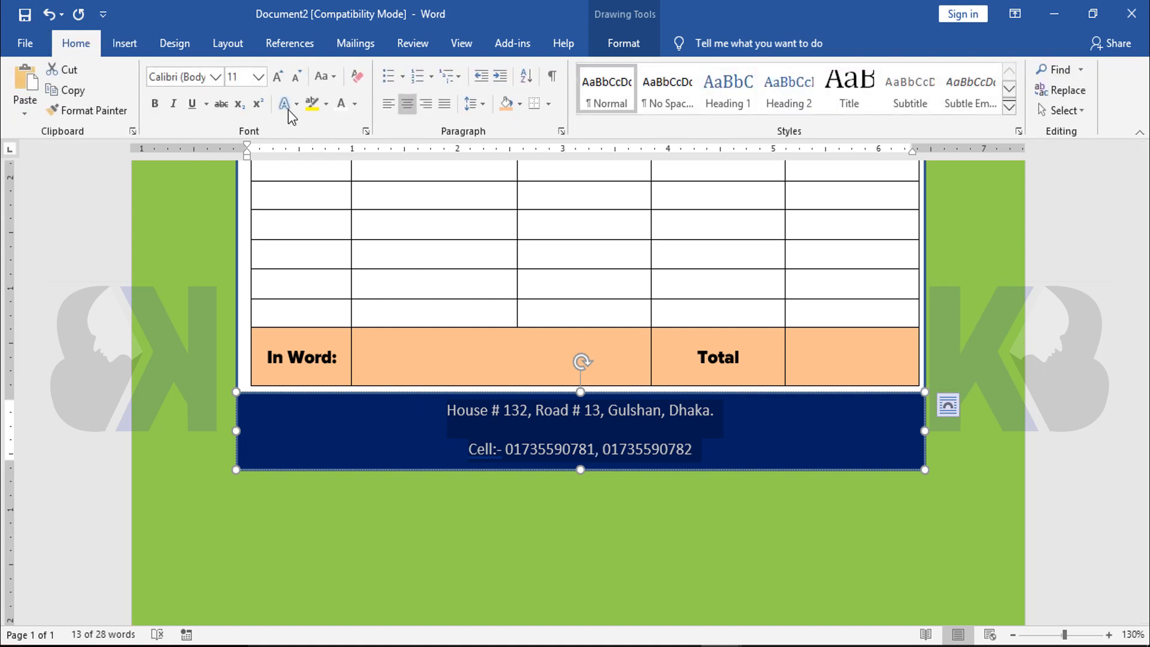
pyautogui.click(243, 79)
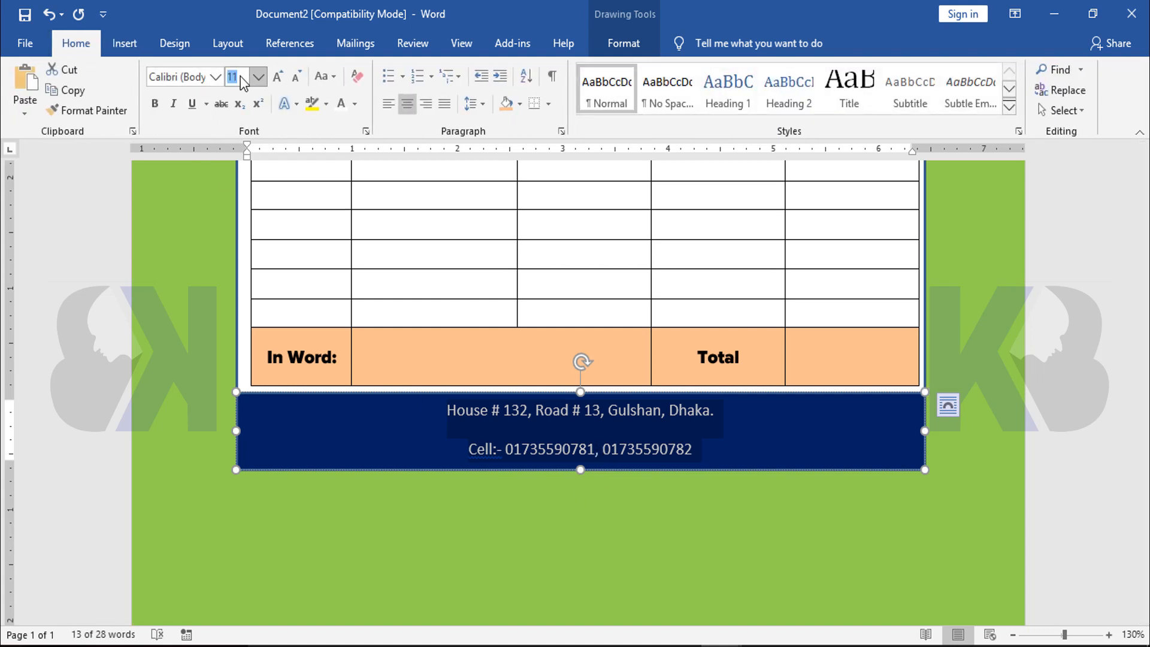
pyautogui.write('6')
pyautogui.press('Return')
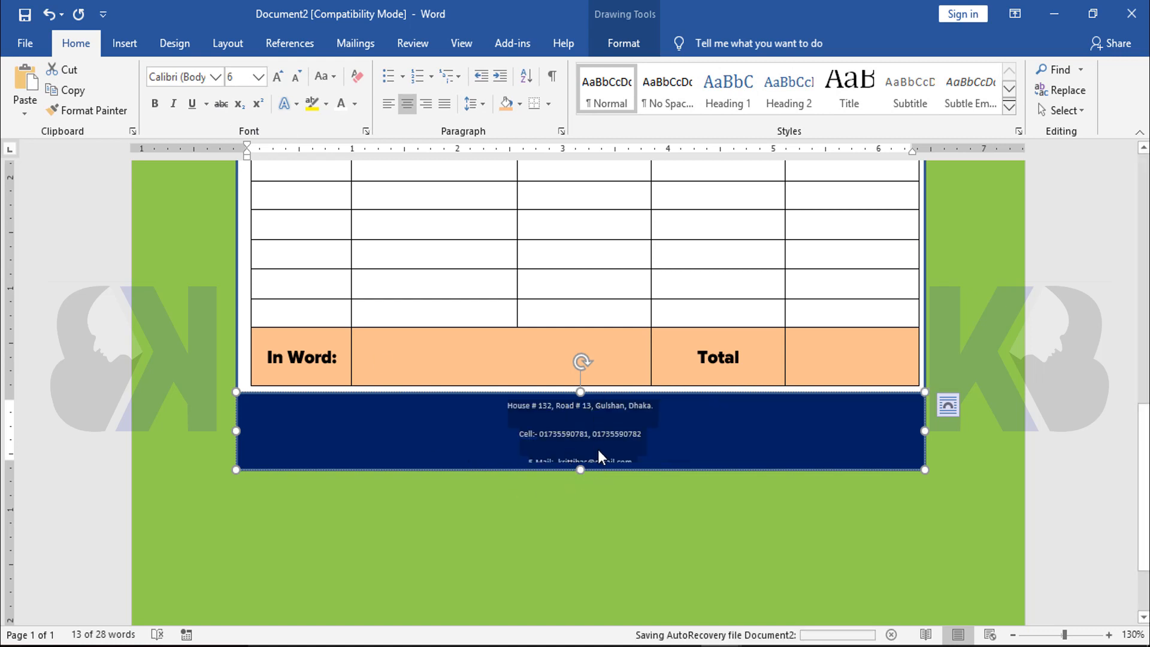
pyautogui.click(480, 107)
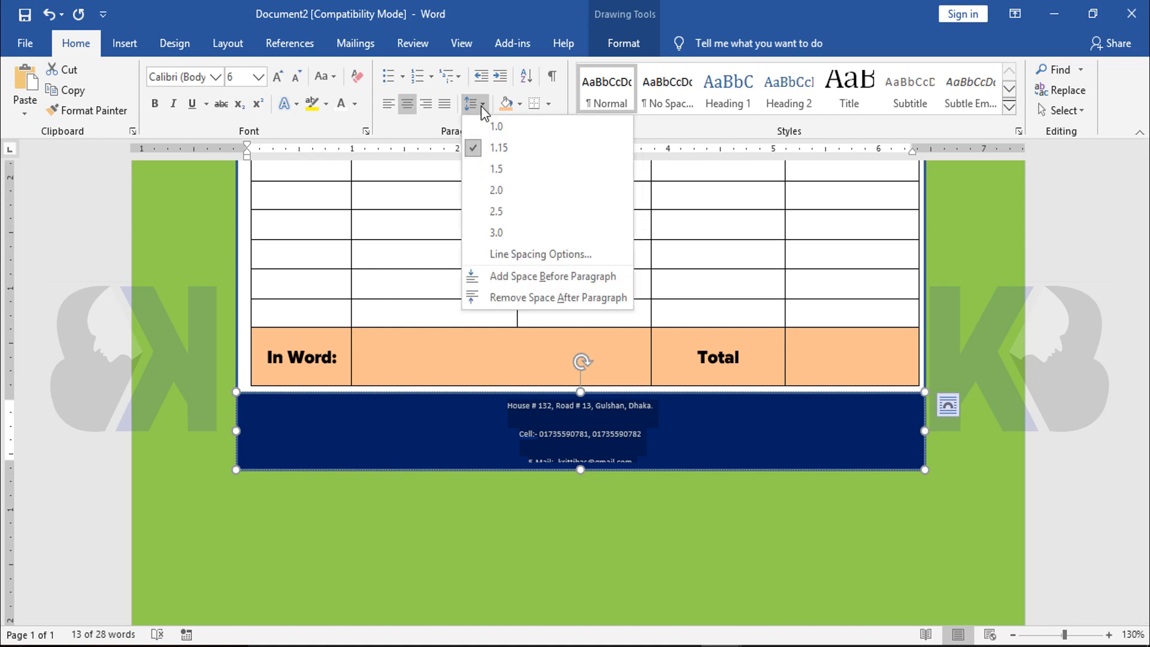
pyautogui.click(513, 298)
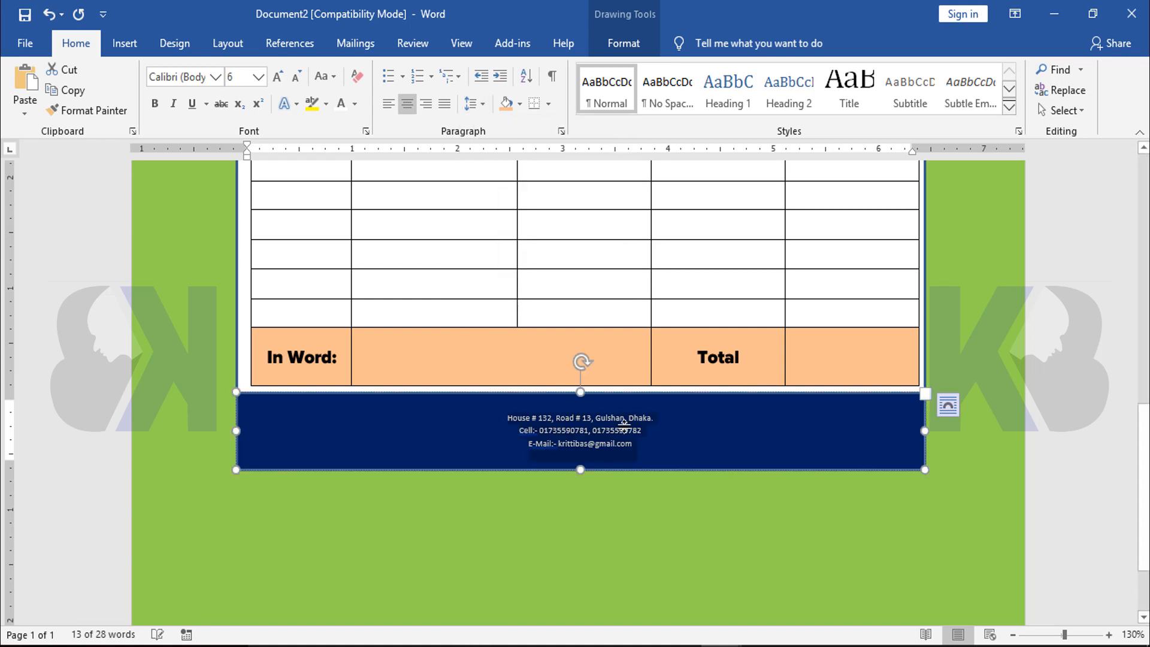
# Enlarge all the contact text in the footer band, trying size 8 and settling on size 9
pyautogui.click(600, 424)
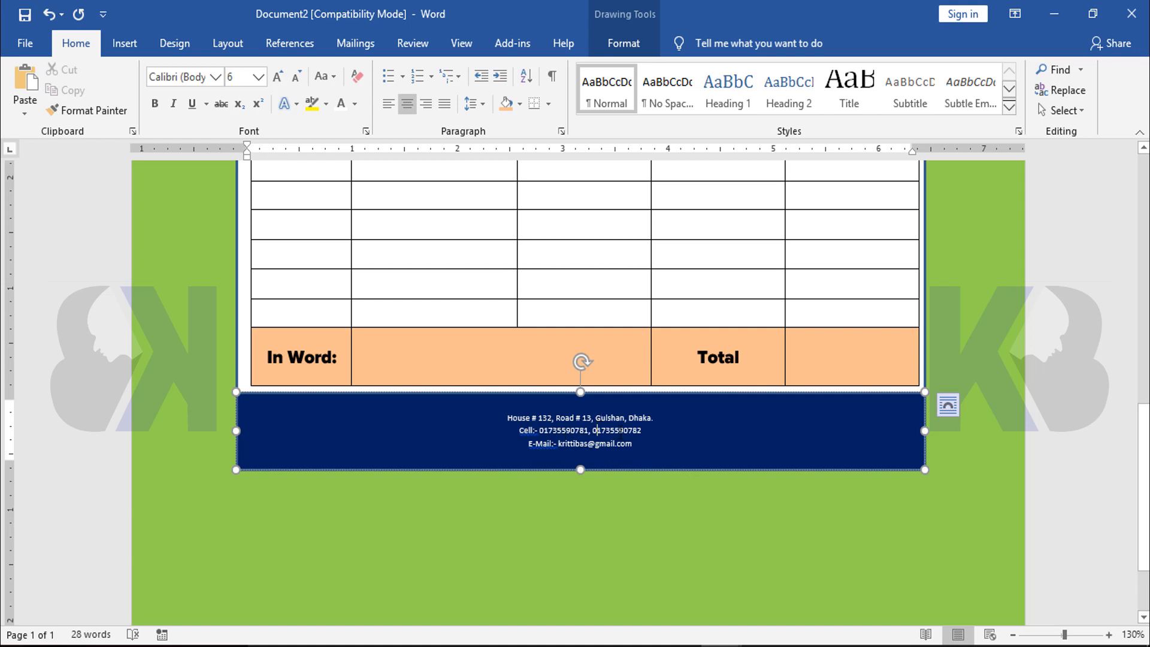
pyautogui.hotkey('ctrl', 'a')
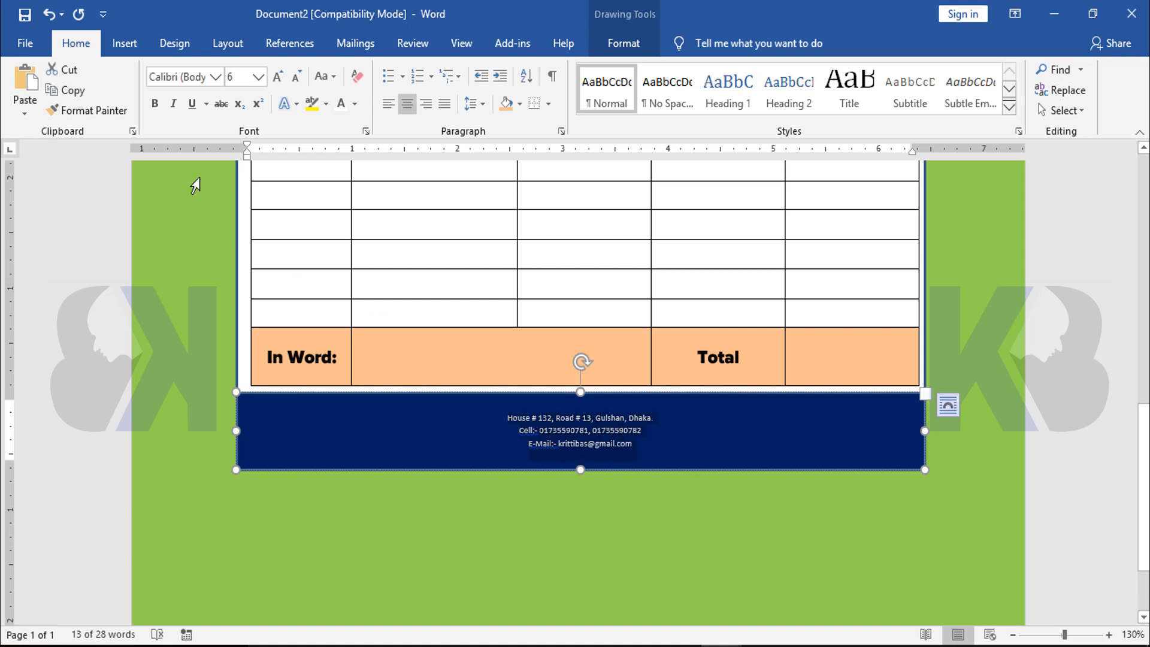
pyautogui.click(239, 79)
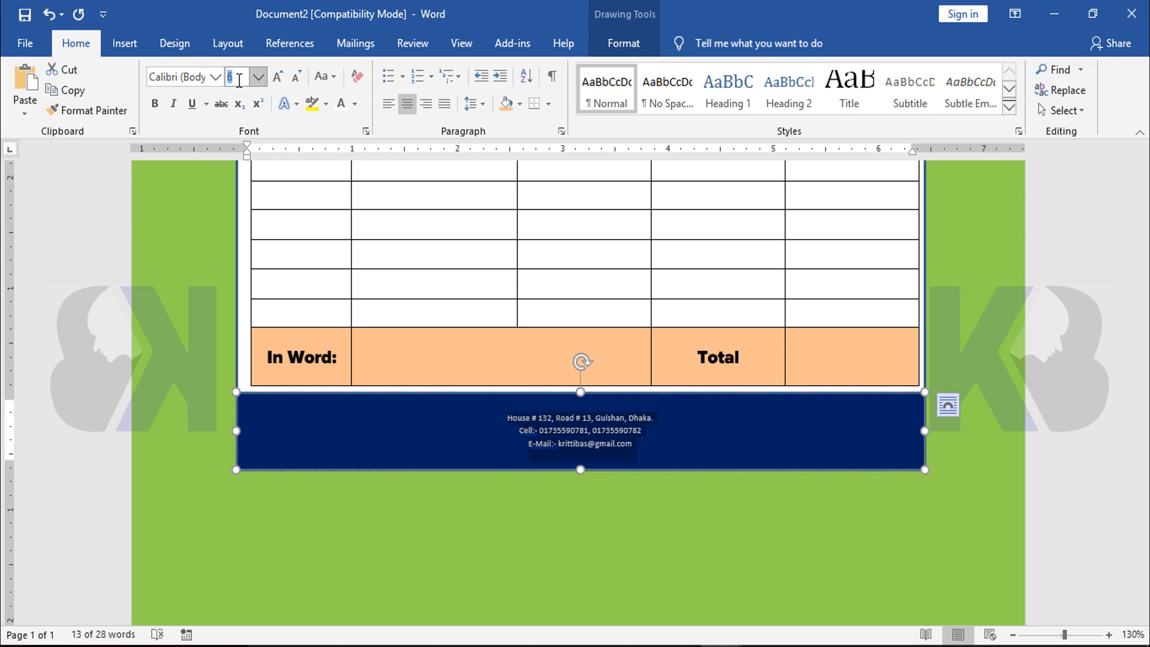
pyautogui.press('Return')
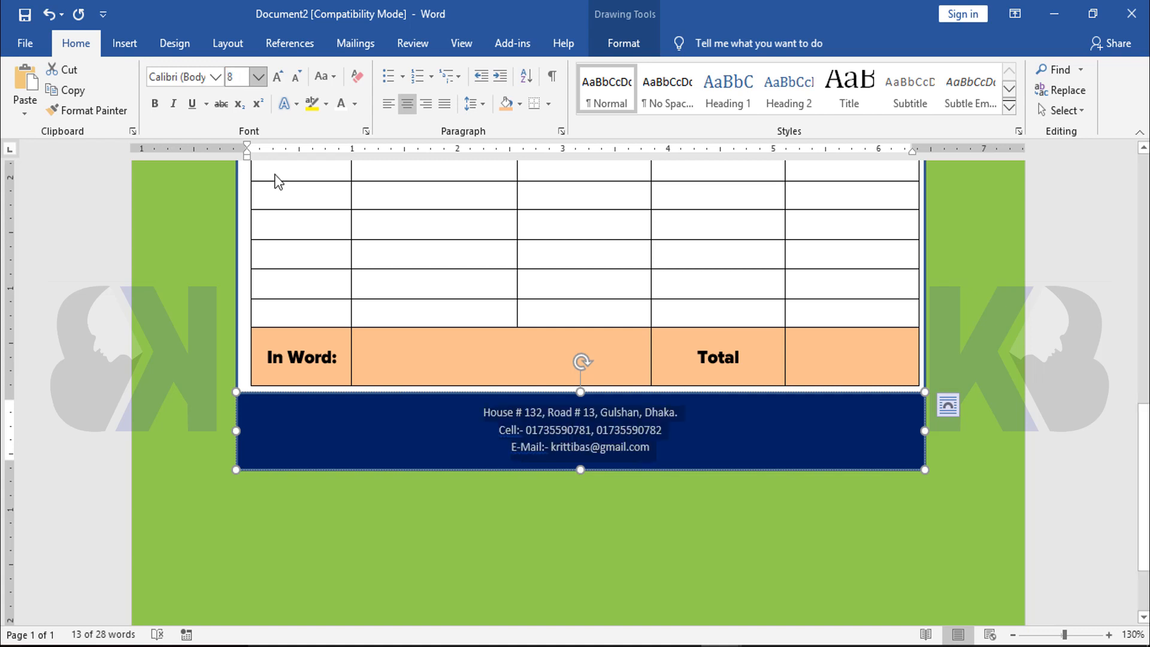
pyautogui.click(239, 80)
pyautogui.press('Return')
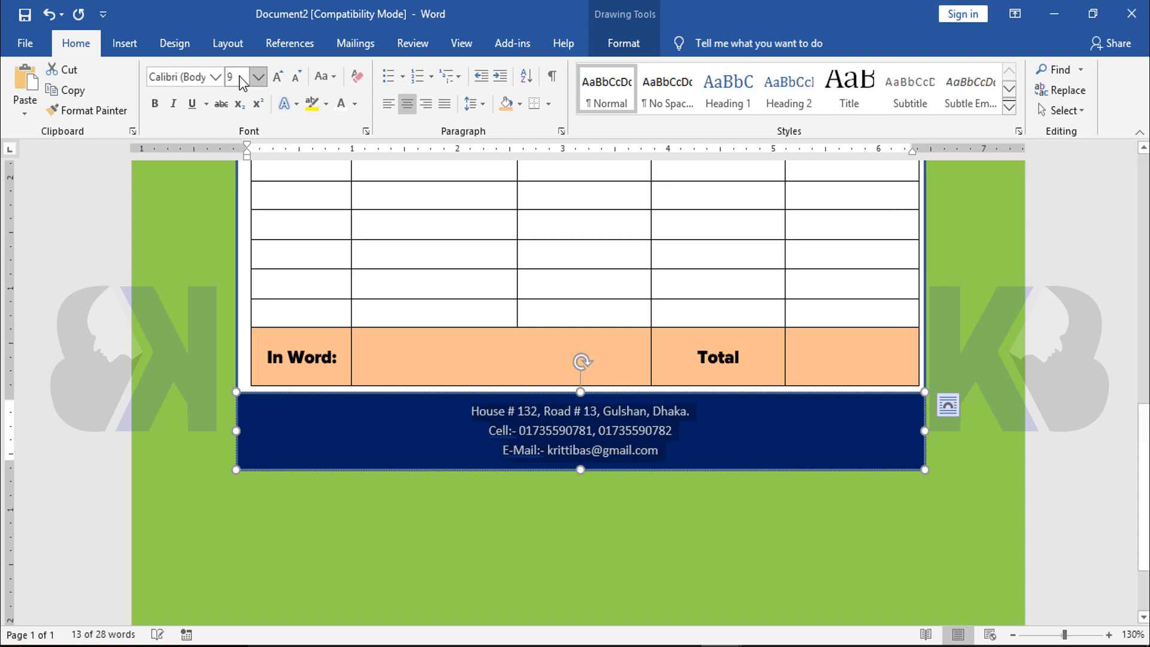
pyautogui.click(694, 489)
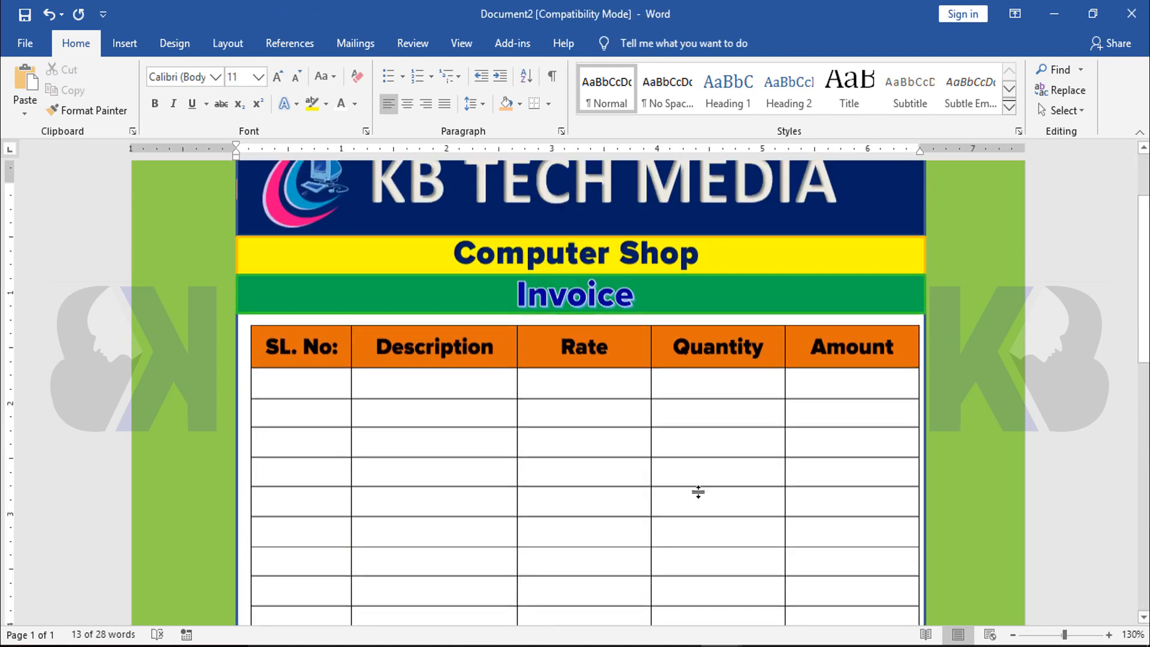
# Review the whole invoice page from the header bands to the contact details in the footer
pyautogui.scroll(-5, 697, 448)
pyautogui.scroll(-3, 697, 448)
pyautogui.keyDown('ctrl'); pyautogui.scroll(-7, 693, 442); pyautogui.keyUp('ctrl')
pyautogui.scroll(3, 681, 431)
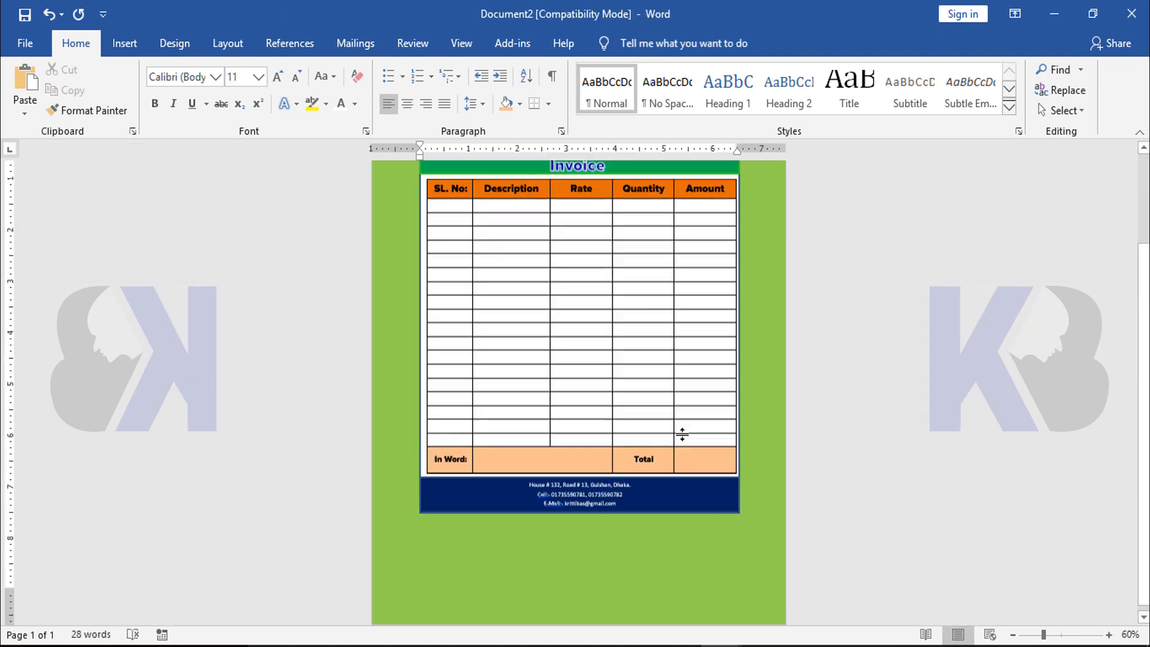
pyautogui.scroll(1, 681, 429)
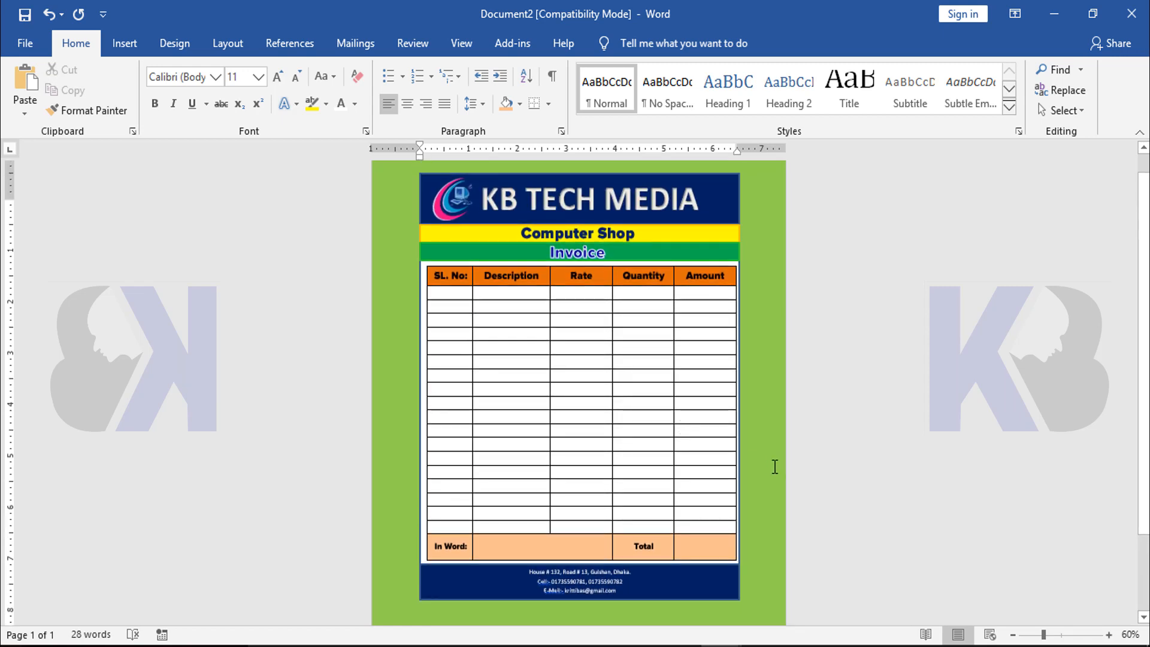
pyautogui.scroll(-1, 773, 466)
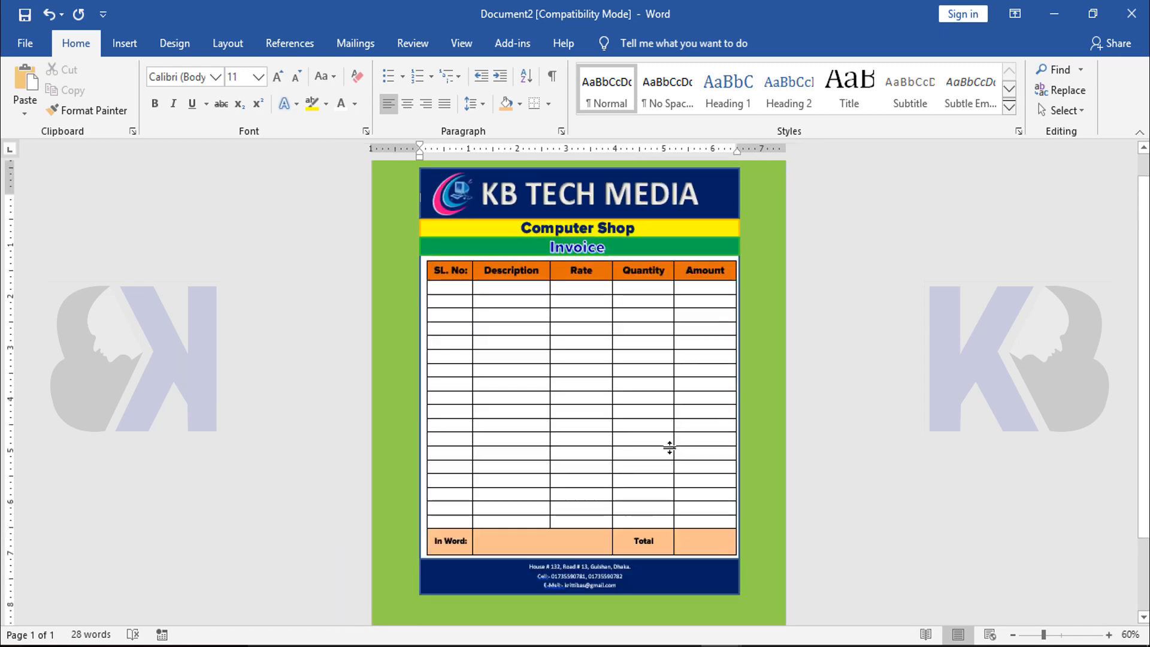
pyautogui.keyDown('ctrl'); pyautogui.scroll(2, 667, 450); pyautogui.keyUp('ctrl')
pyautogui.keyDown('ctrl'); pyautogui.scroll(-2, 672, 447); pyautogui.keyUp('ctrl')
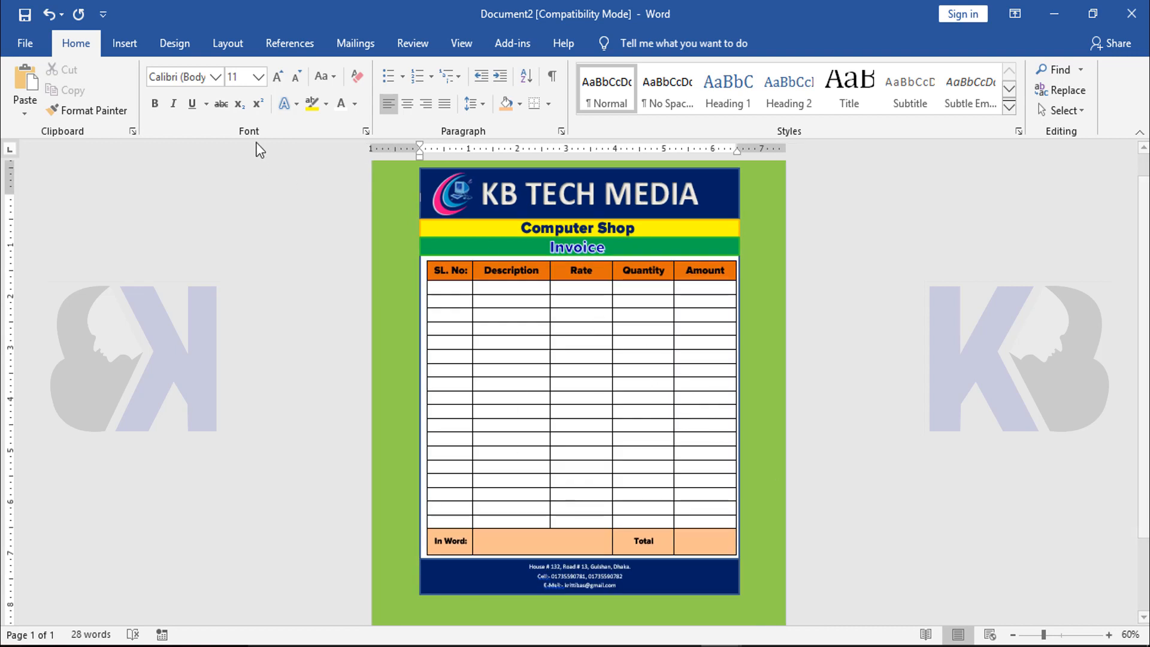
# Change the page background color to a medium grey from the theme colors
pyautogui.click(175, 44)
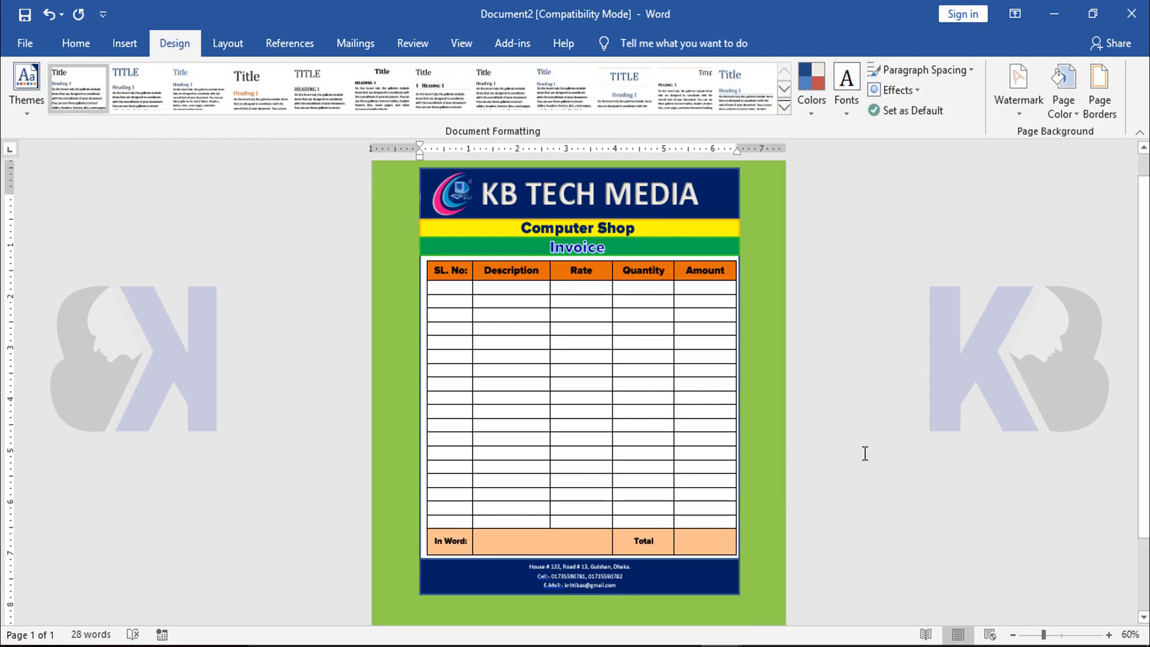
pyautogui.click(1077, 114)
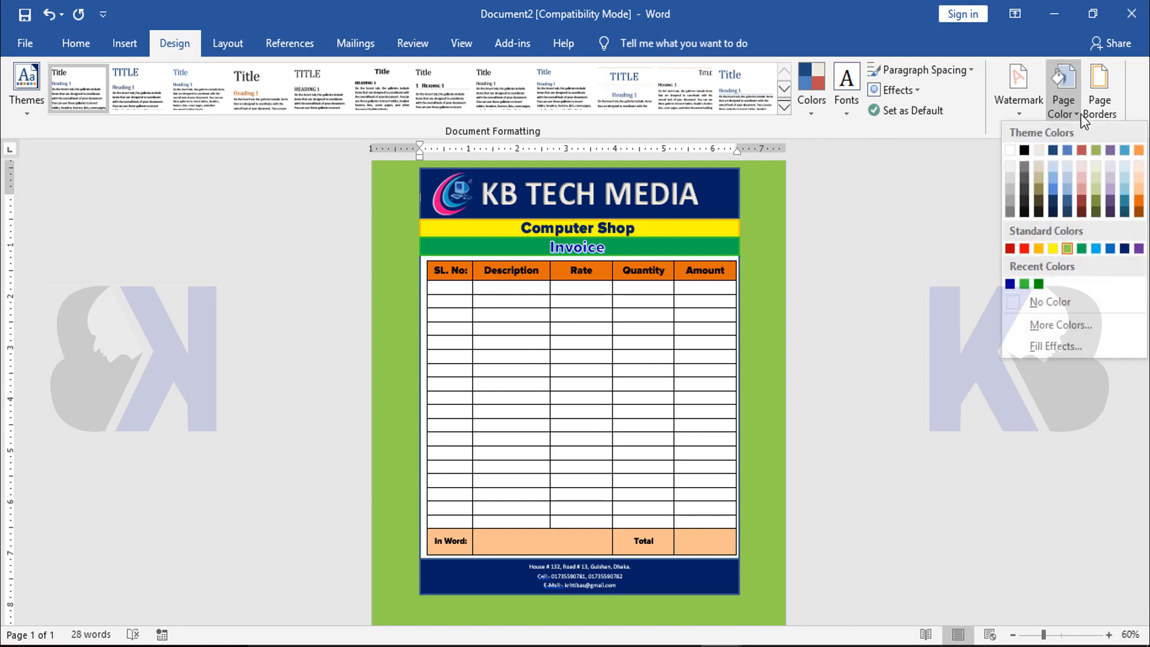
pyautogui.click(1012, 197)
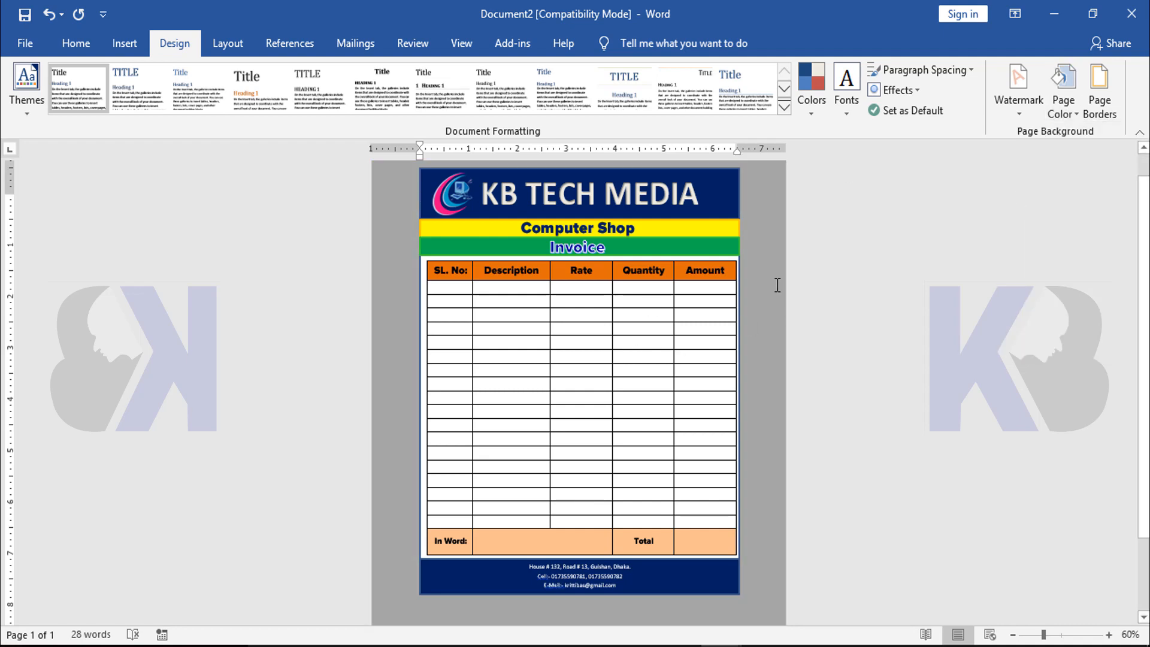
pyautogui.scroll(3, 938, 348)
pyautogui.scroll(-3, 938, 347)
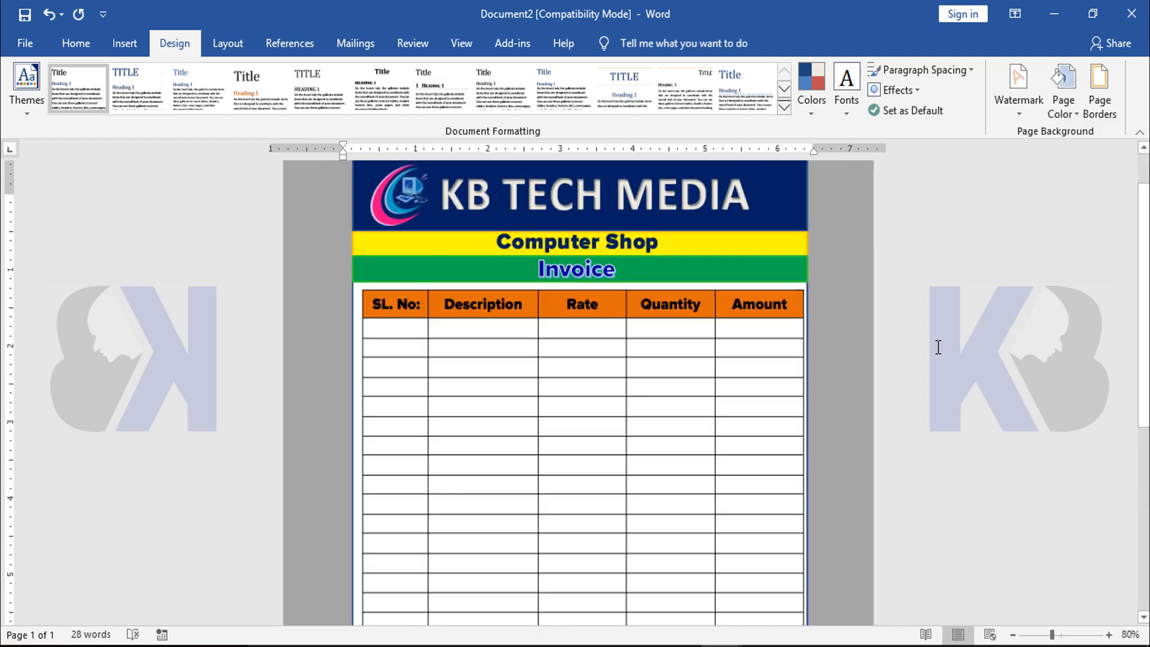